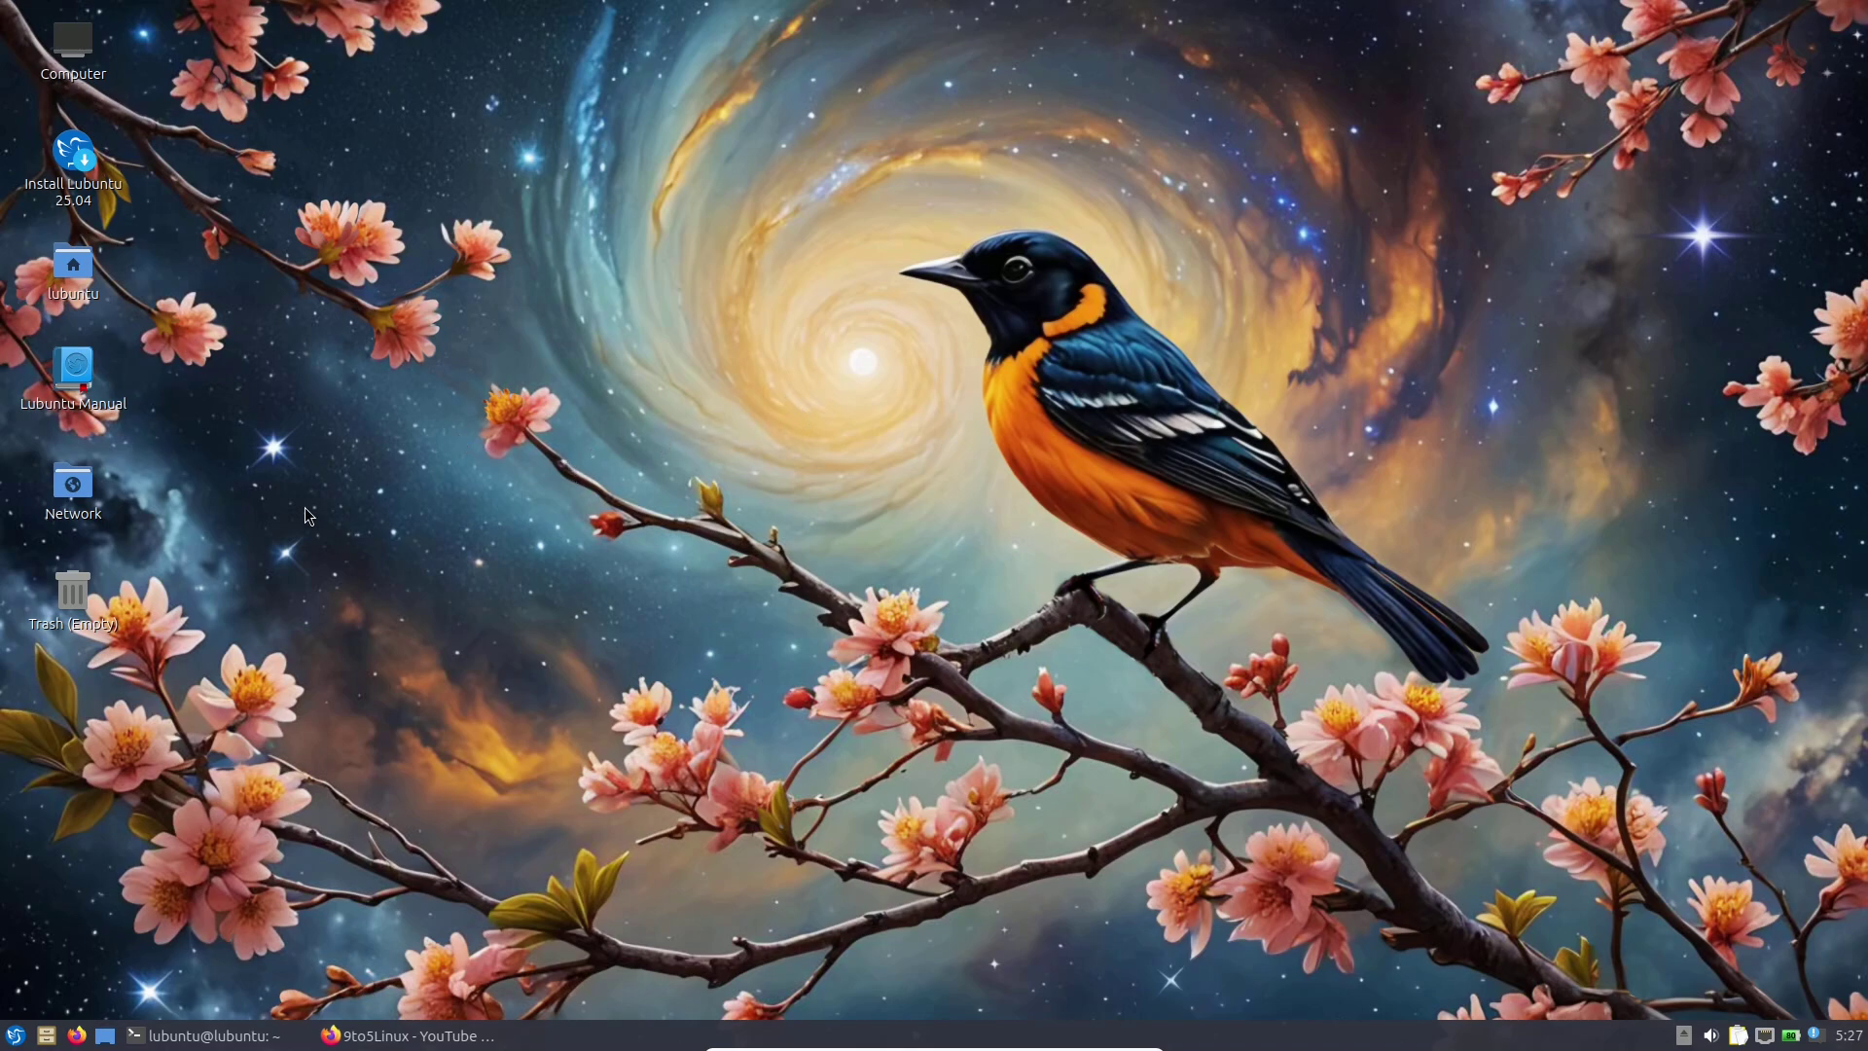
Restore Firefox and browse the 9to5Linux 25.04 search results: Kubuntu, Ubuntu and Voyager first looks.
click(409, 1035)
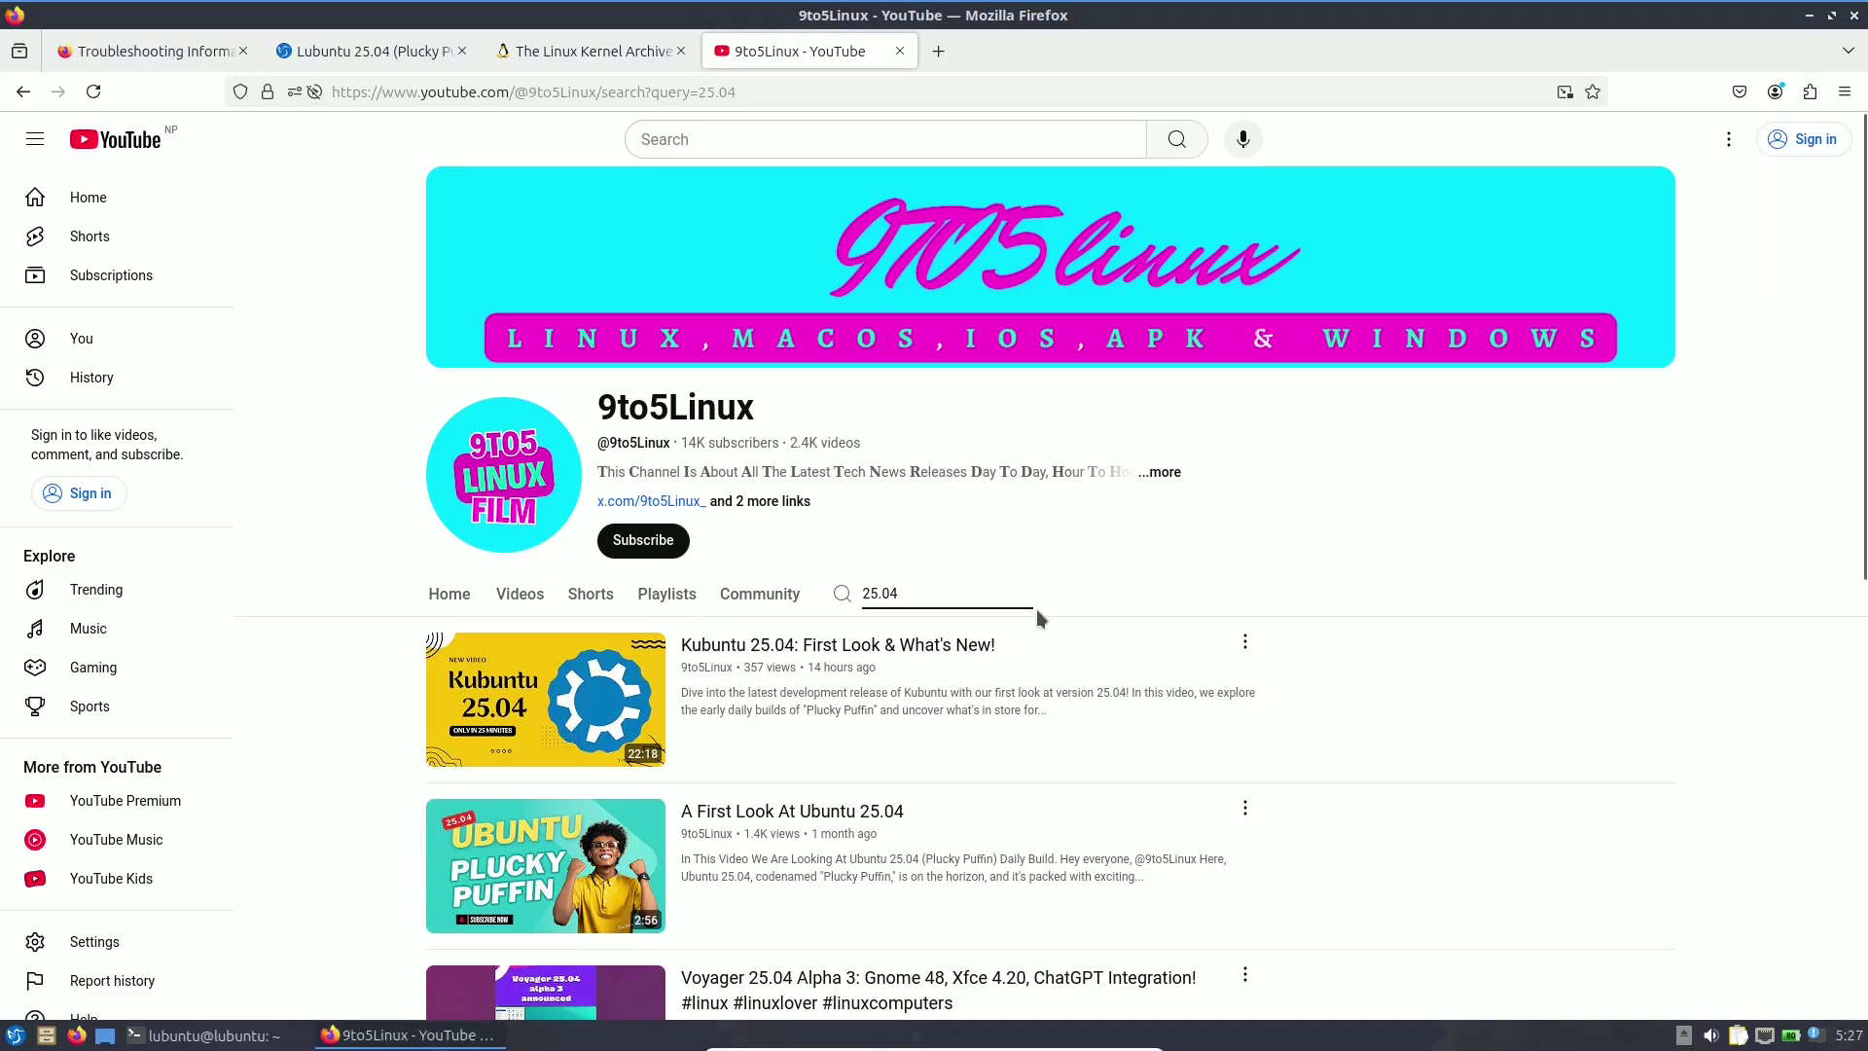
scroll(1036, 610, down, 3)
mouse_move(824, 570)
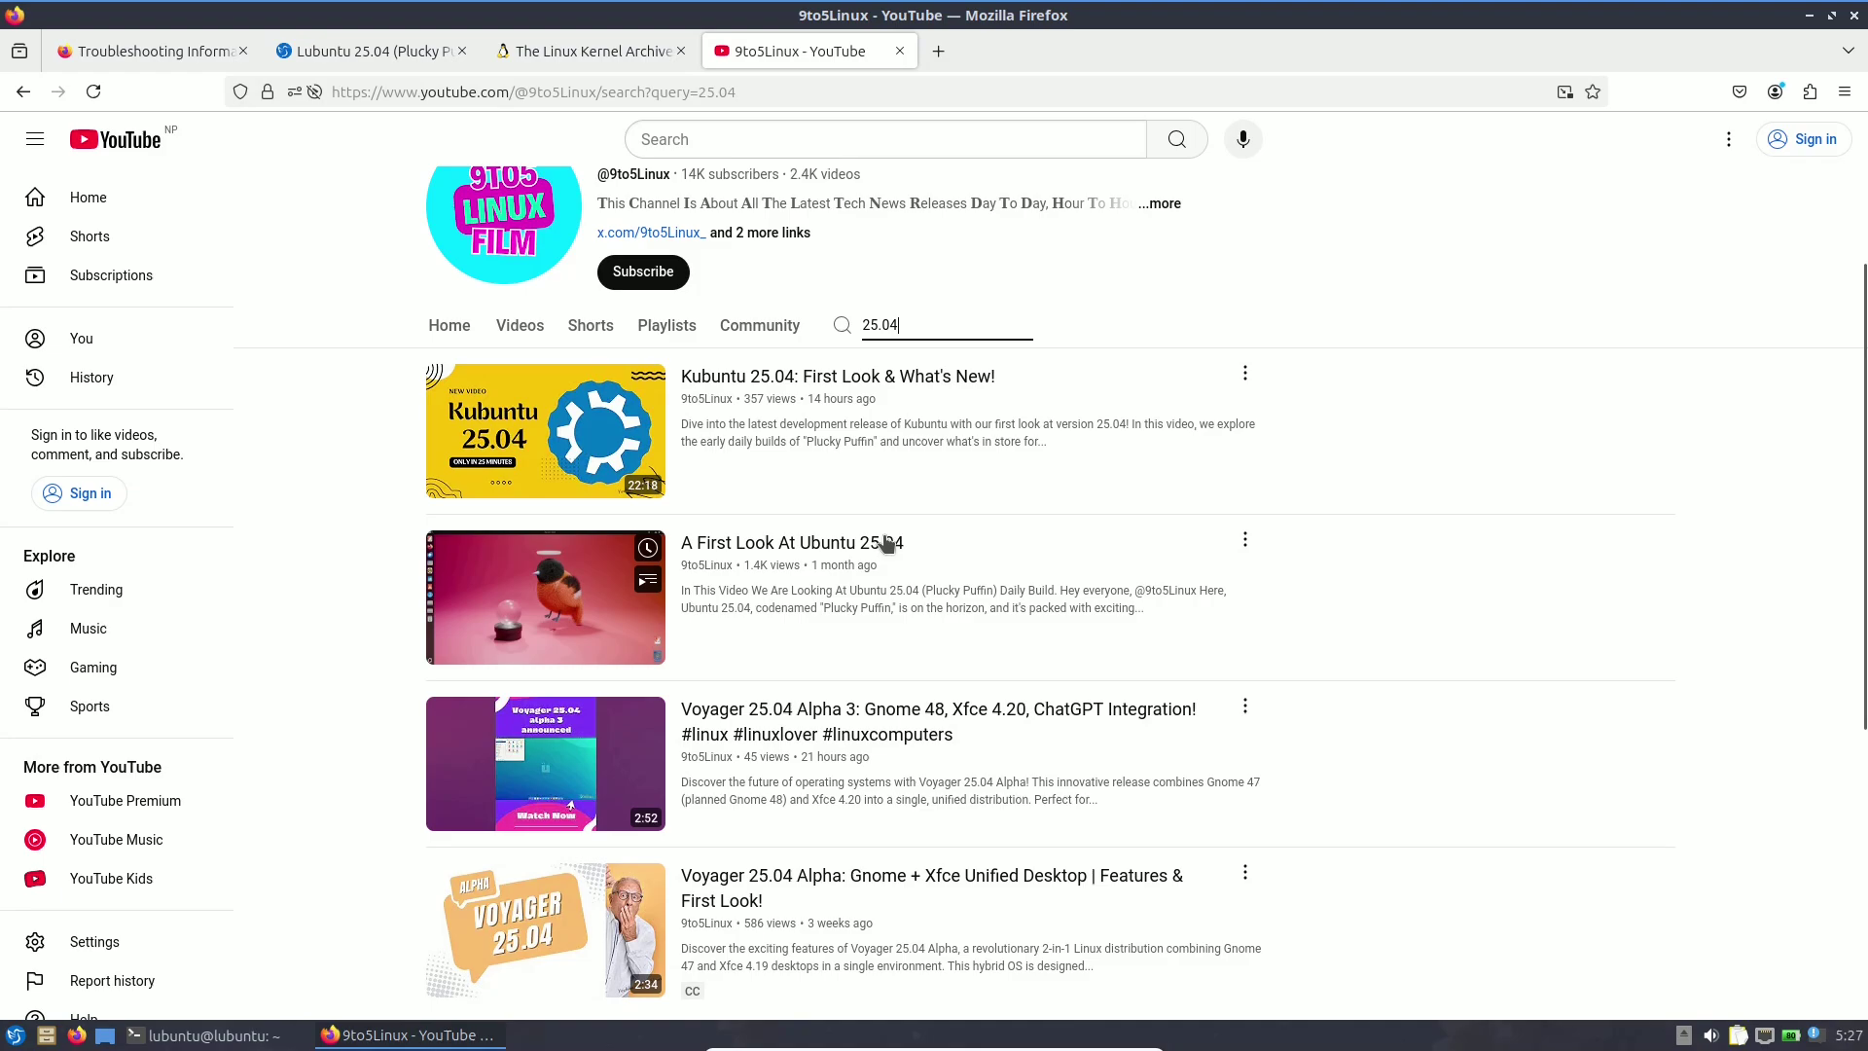
scroll(886, 543, up, 3)
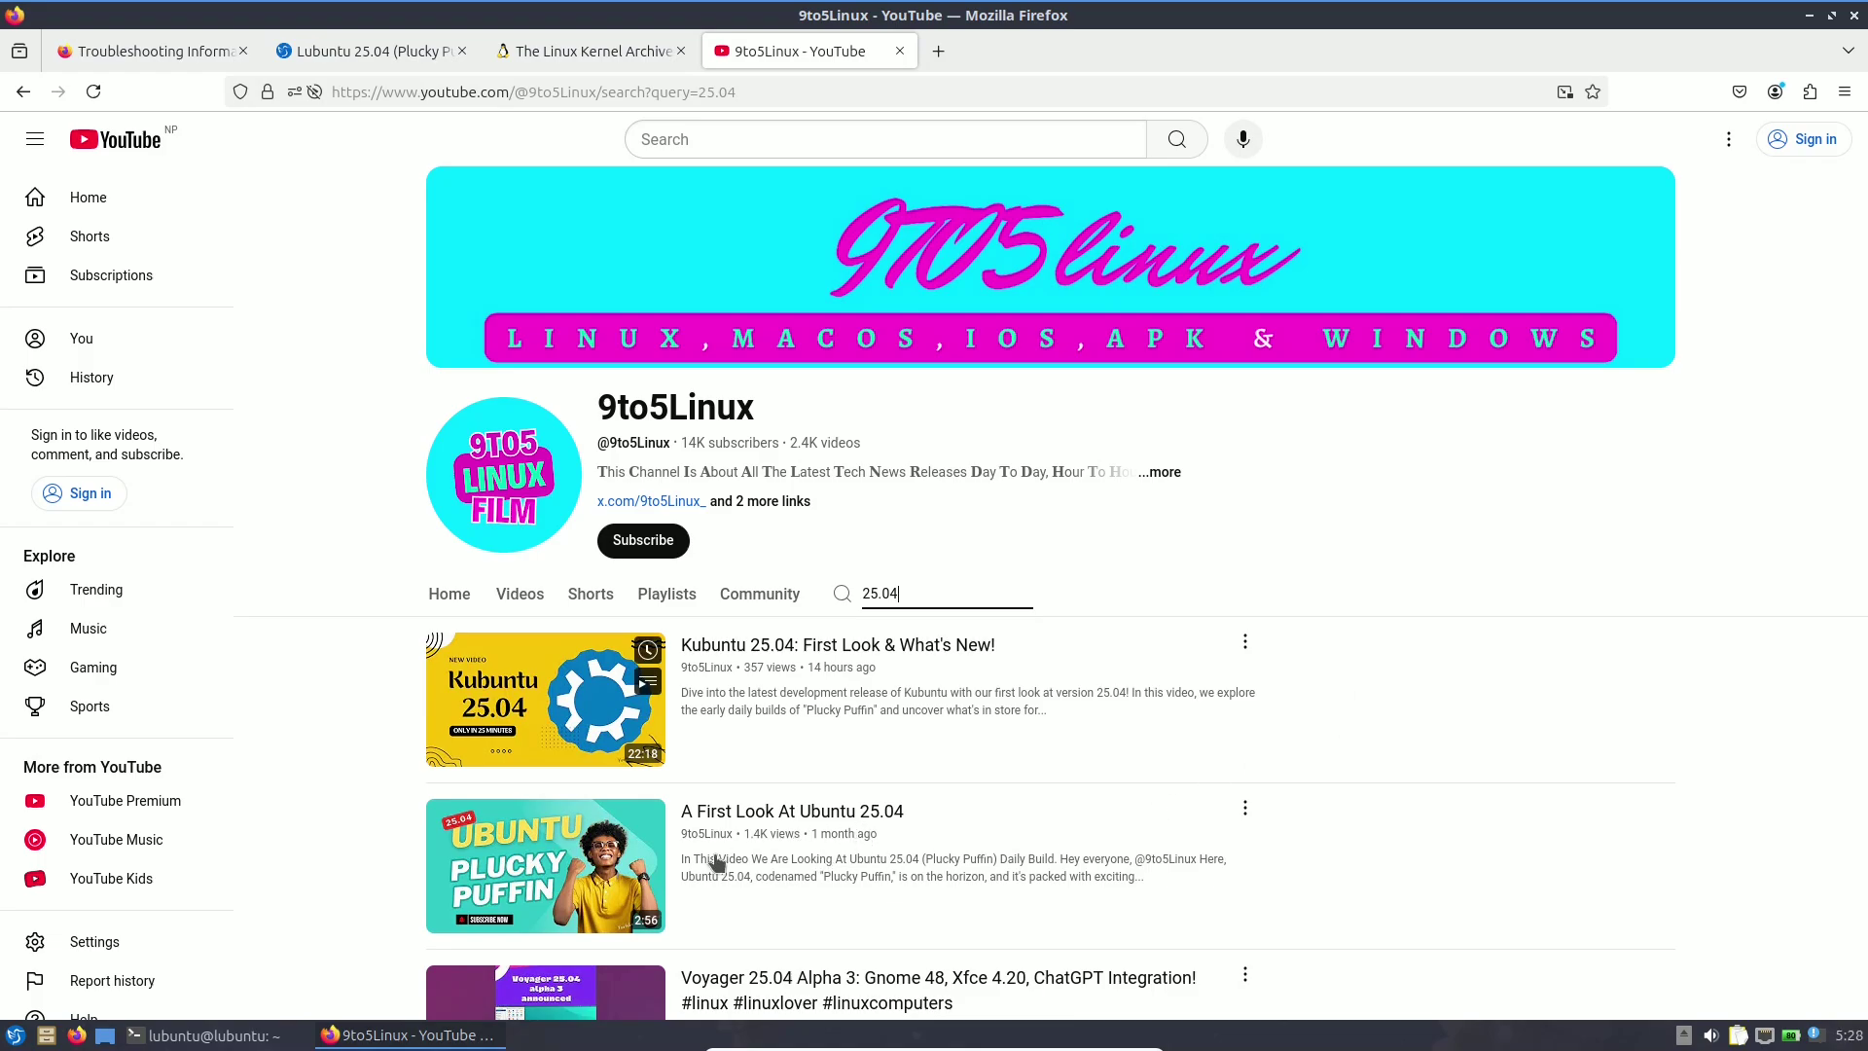
mouse_move(814, 837)
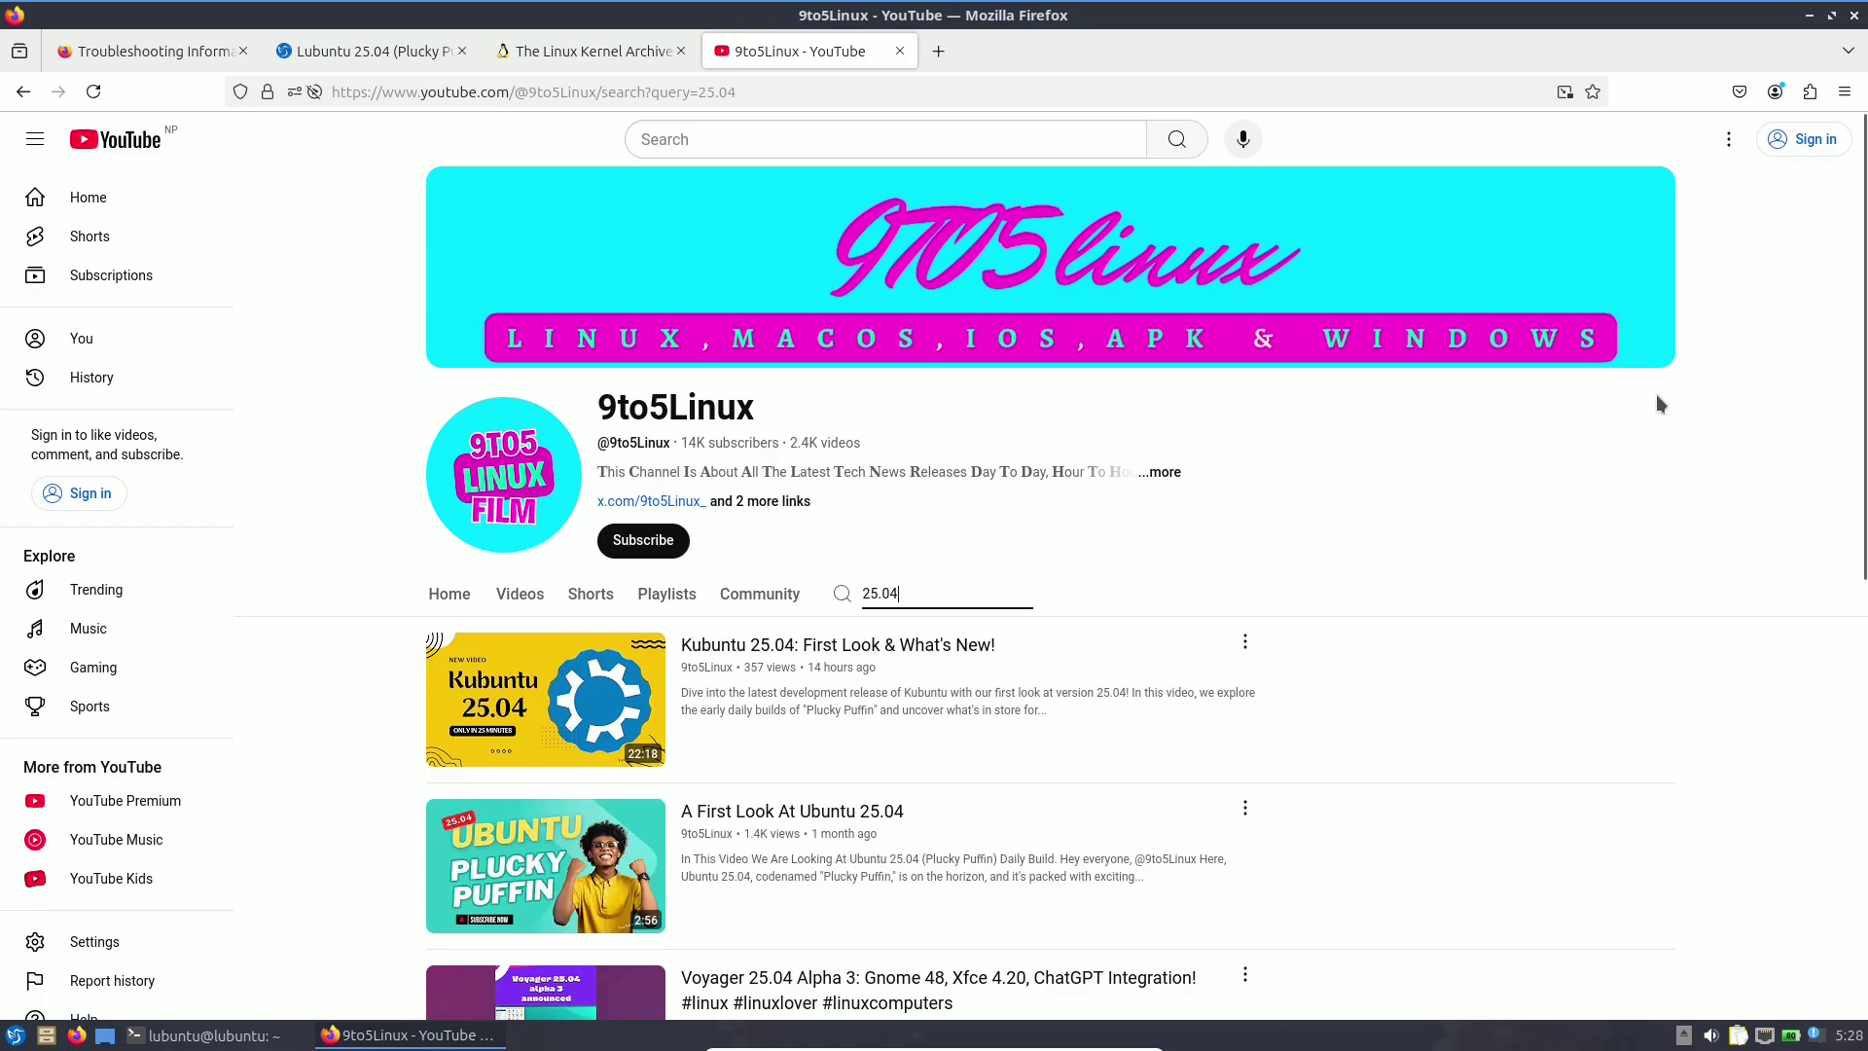
Minimize Firefox, view About LXQt reporting version 2.1.0, then close the dialog.
click(1808, 17)
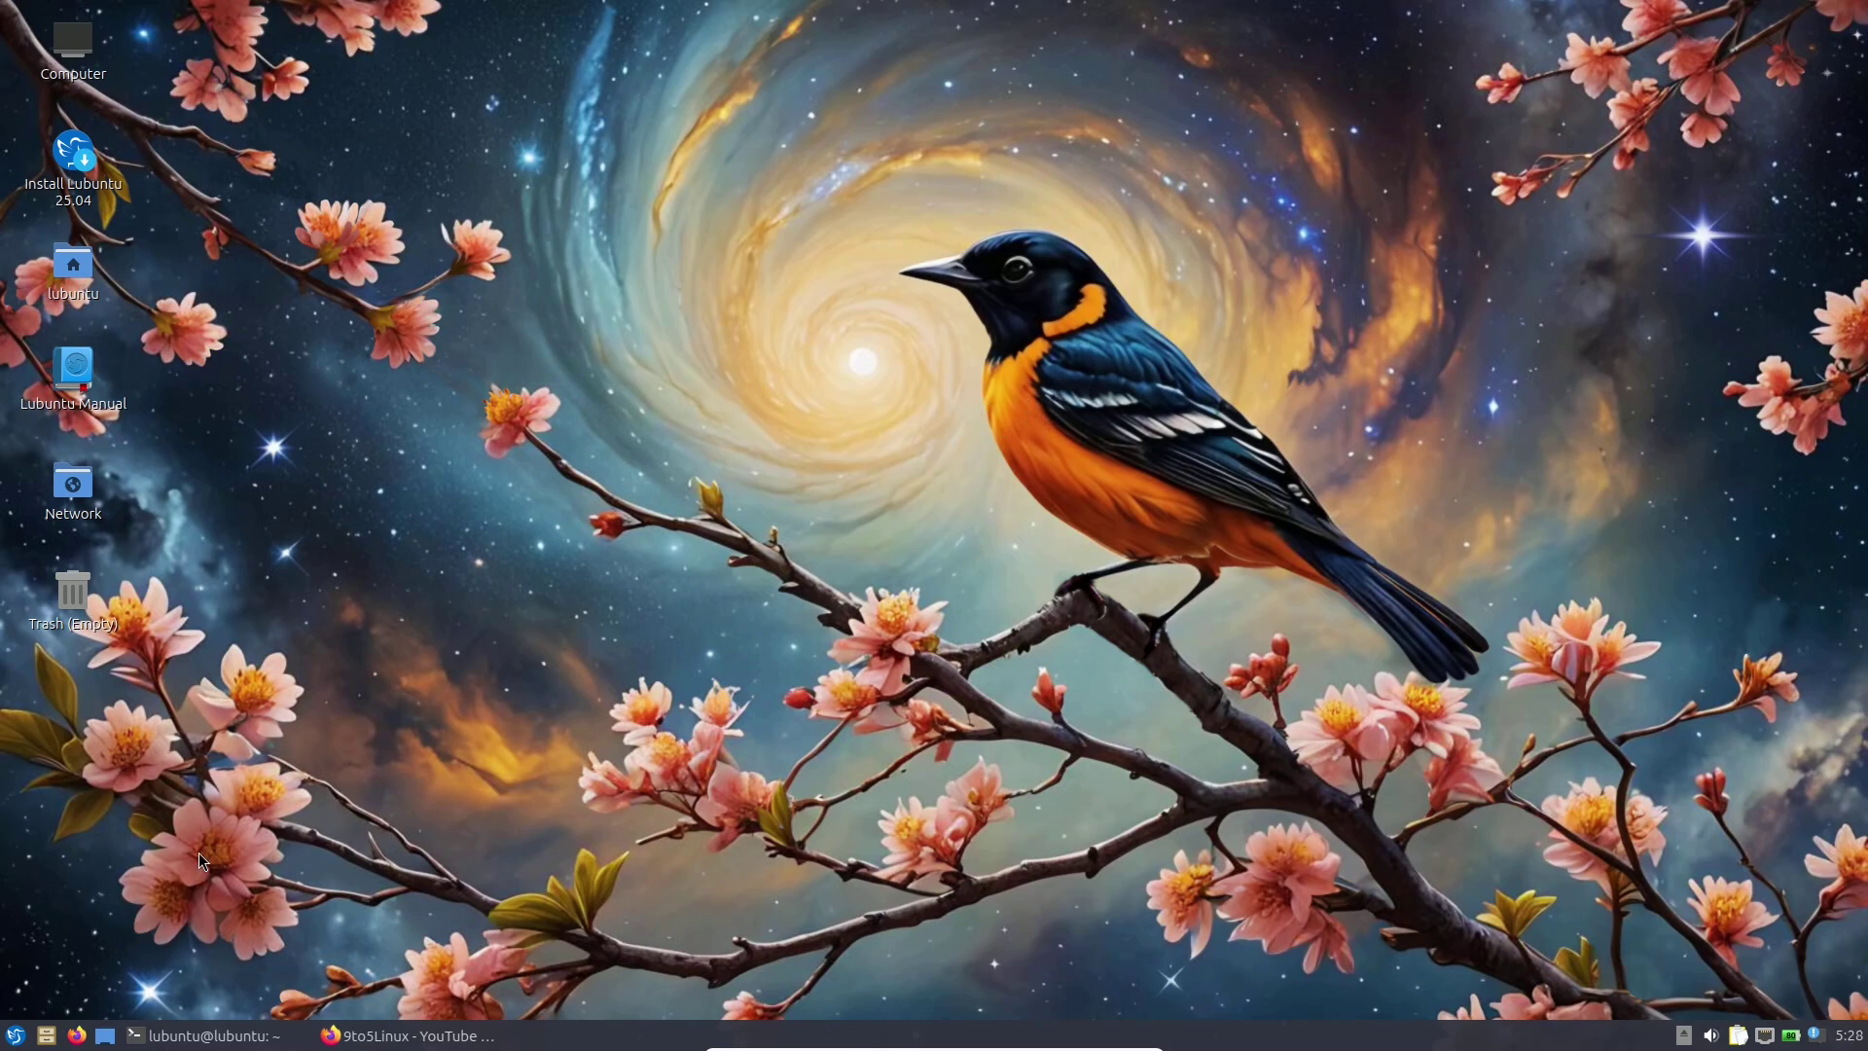
click(17, 1036)
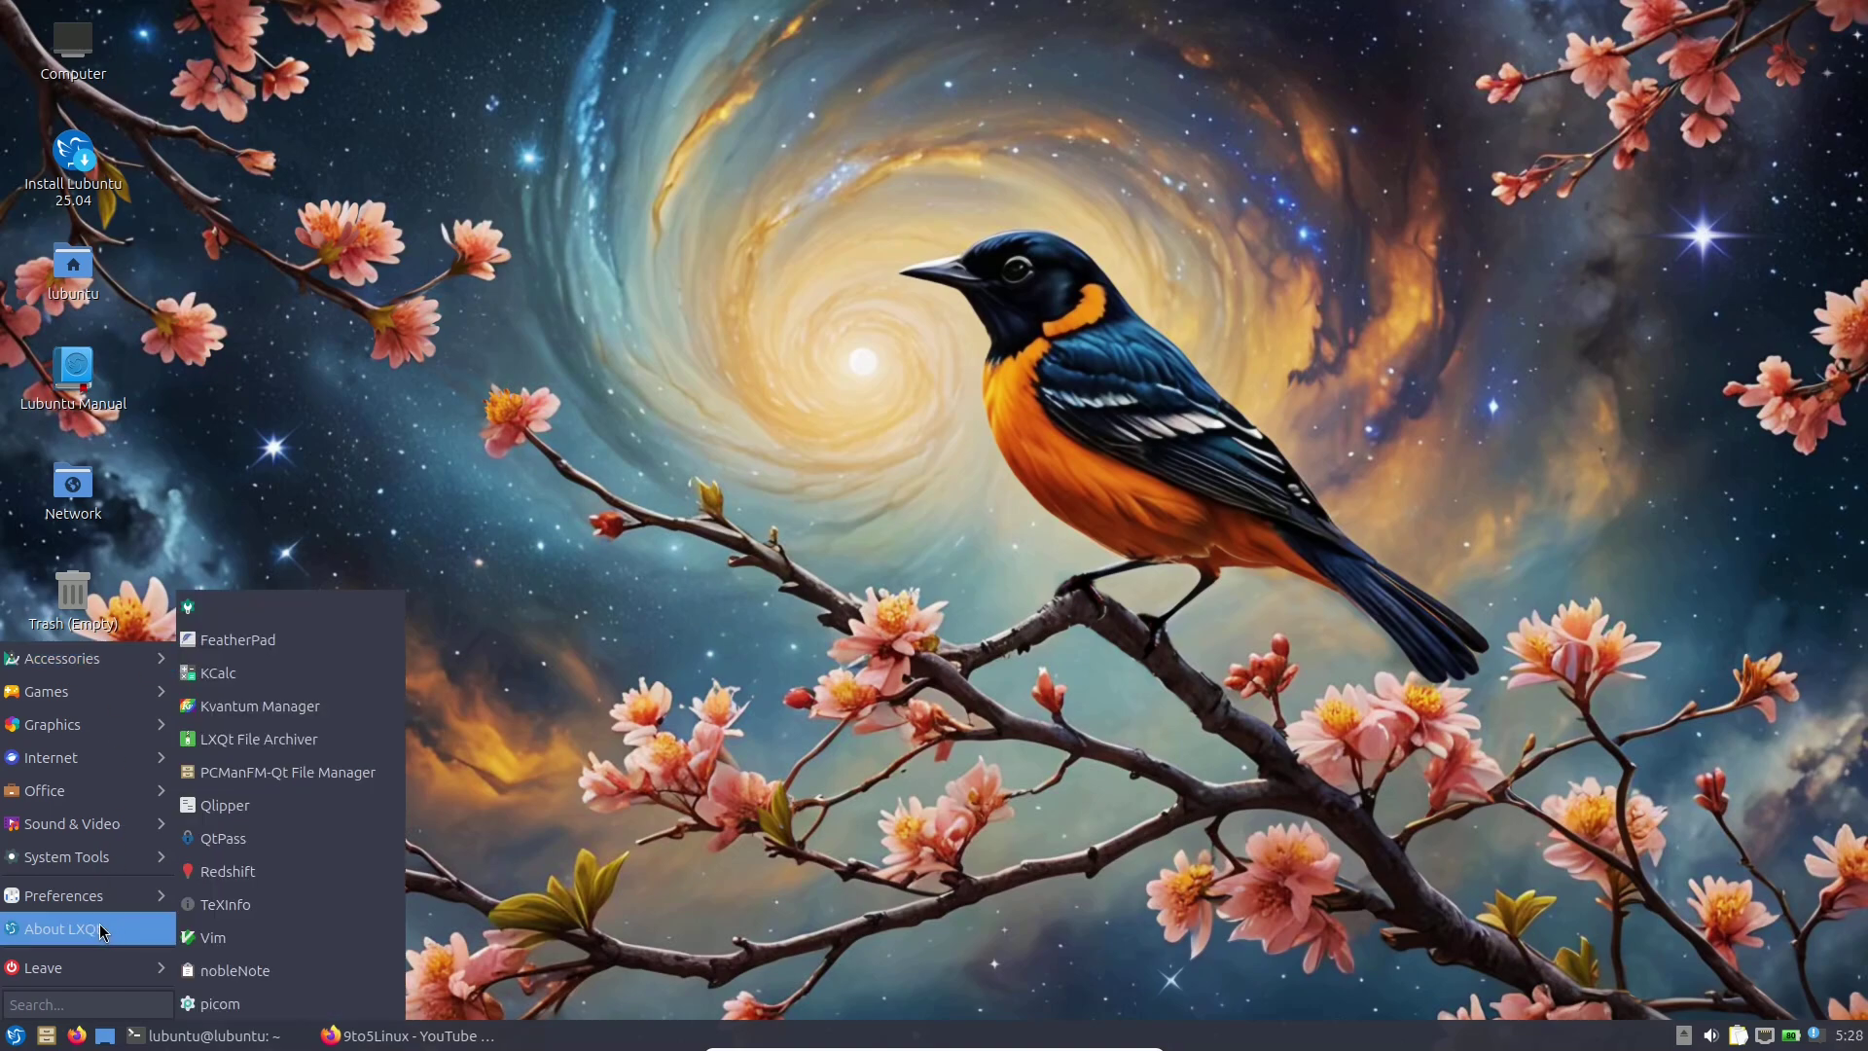
click(1008, 555)
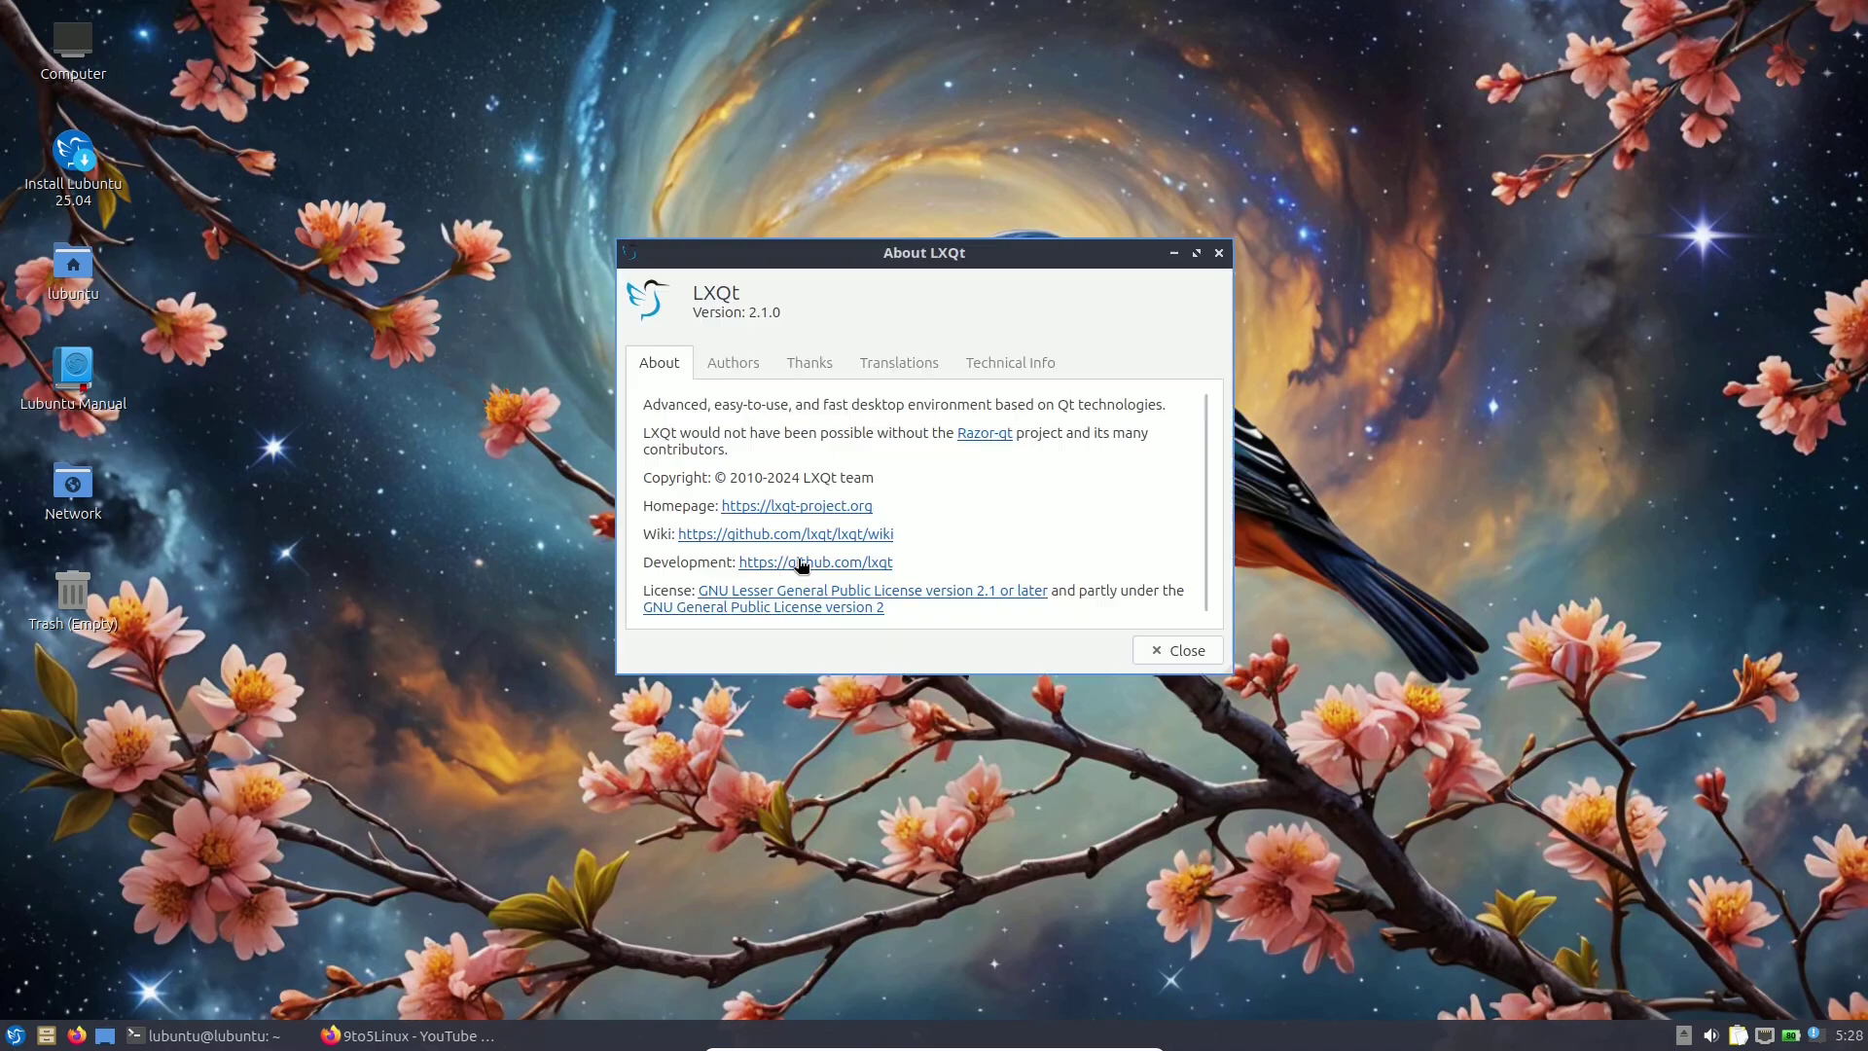
key(super)
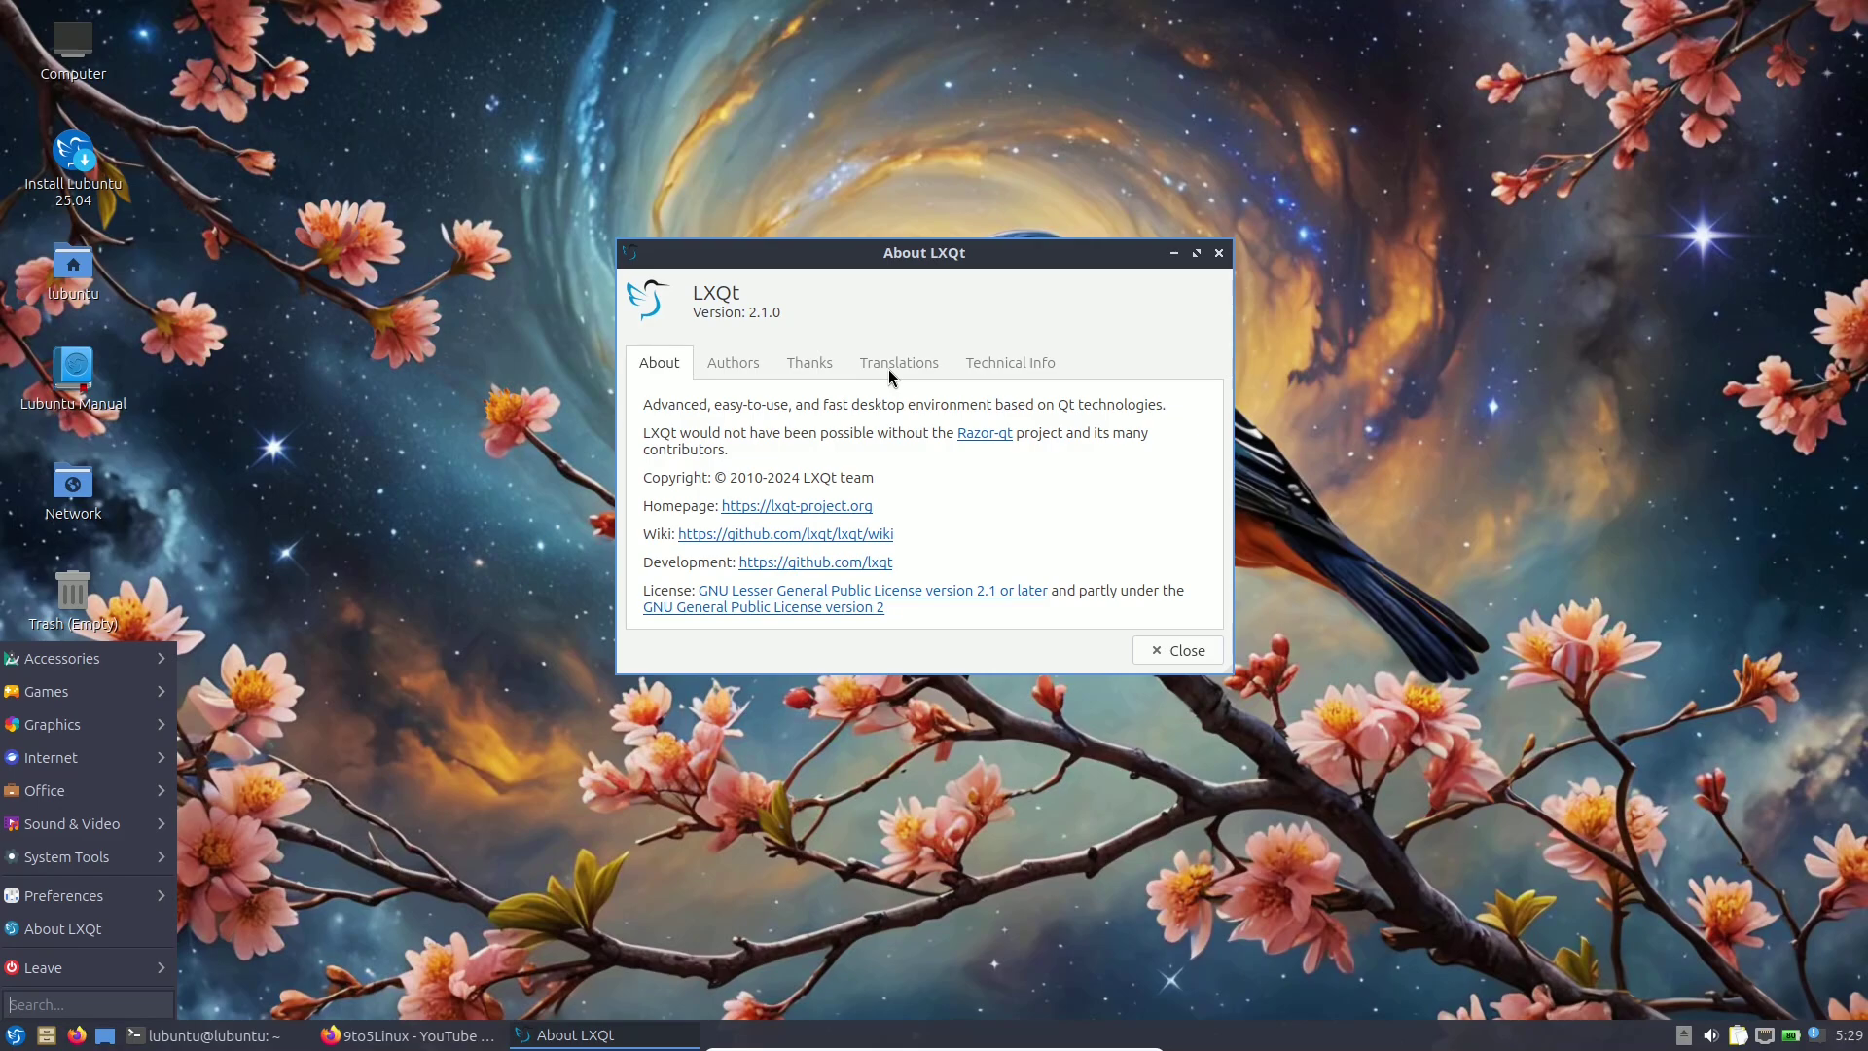
click(890, 281)
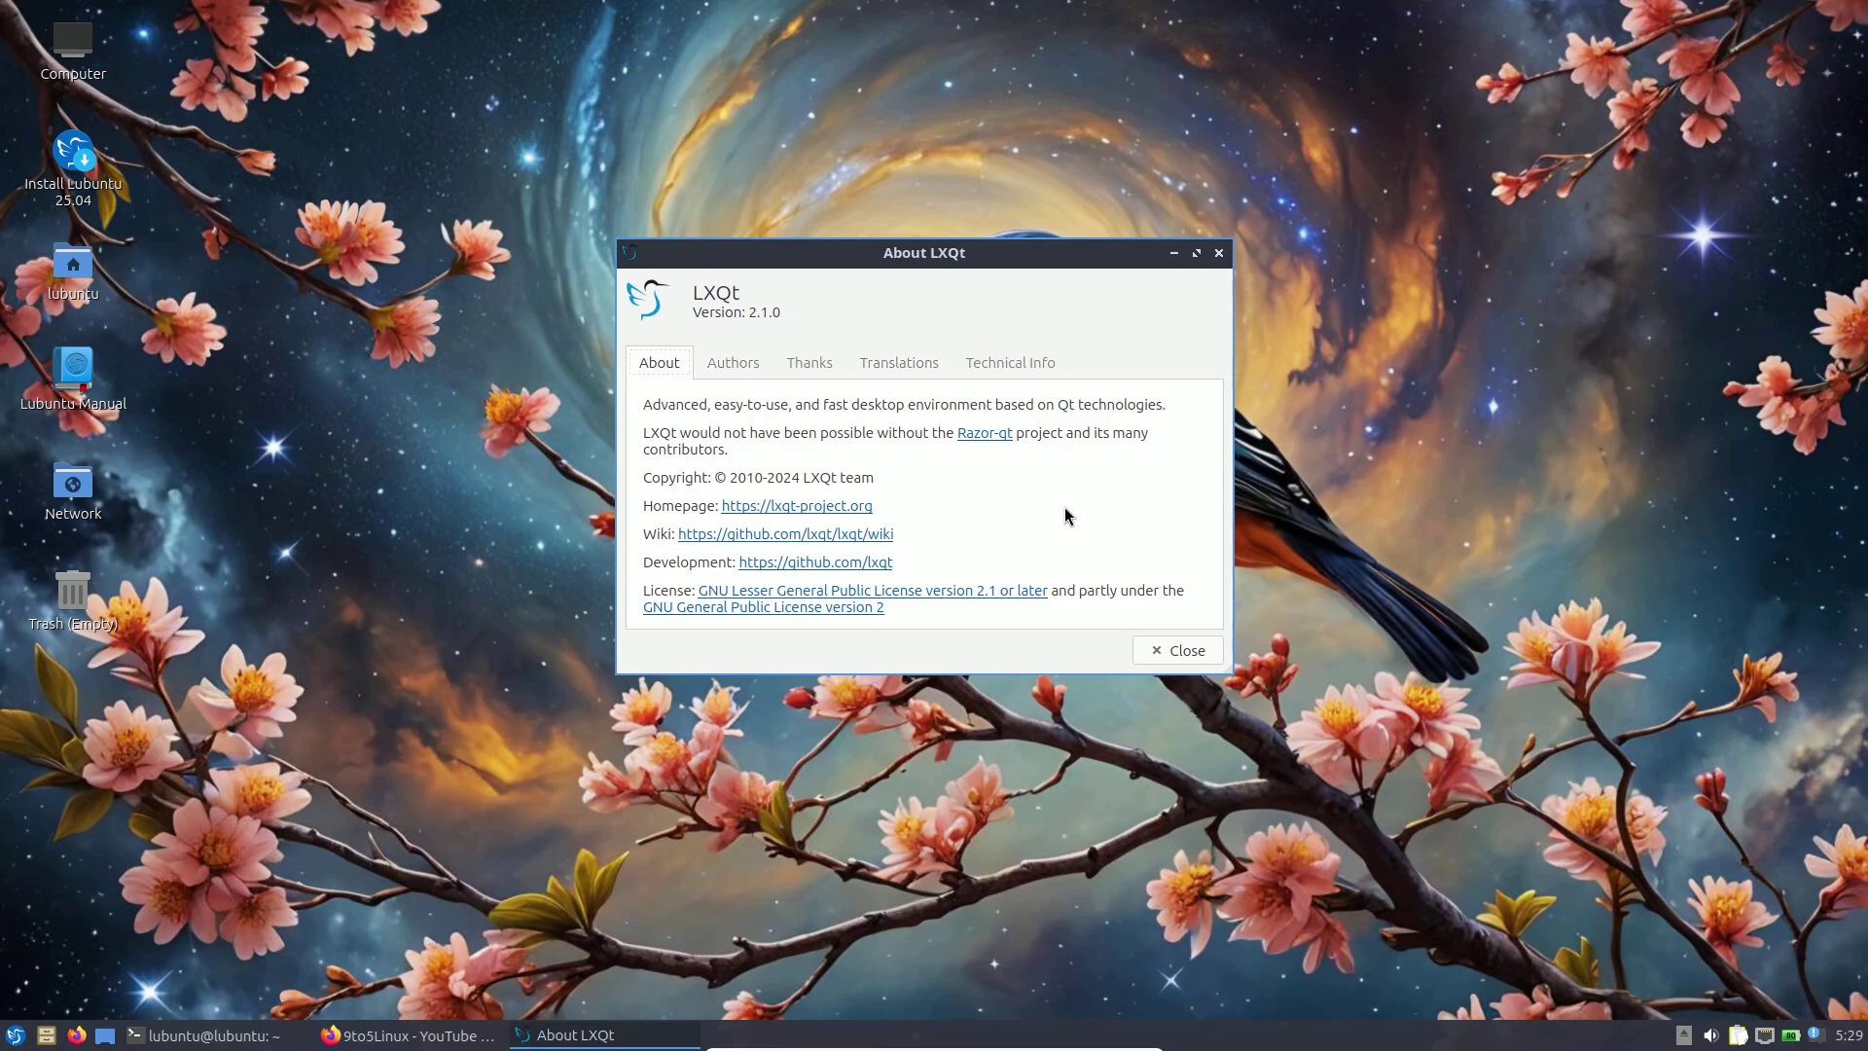
click(1187, 650)
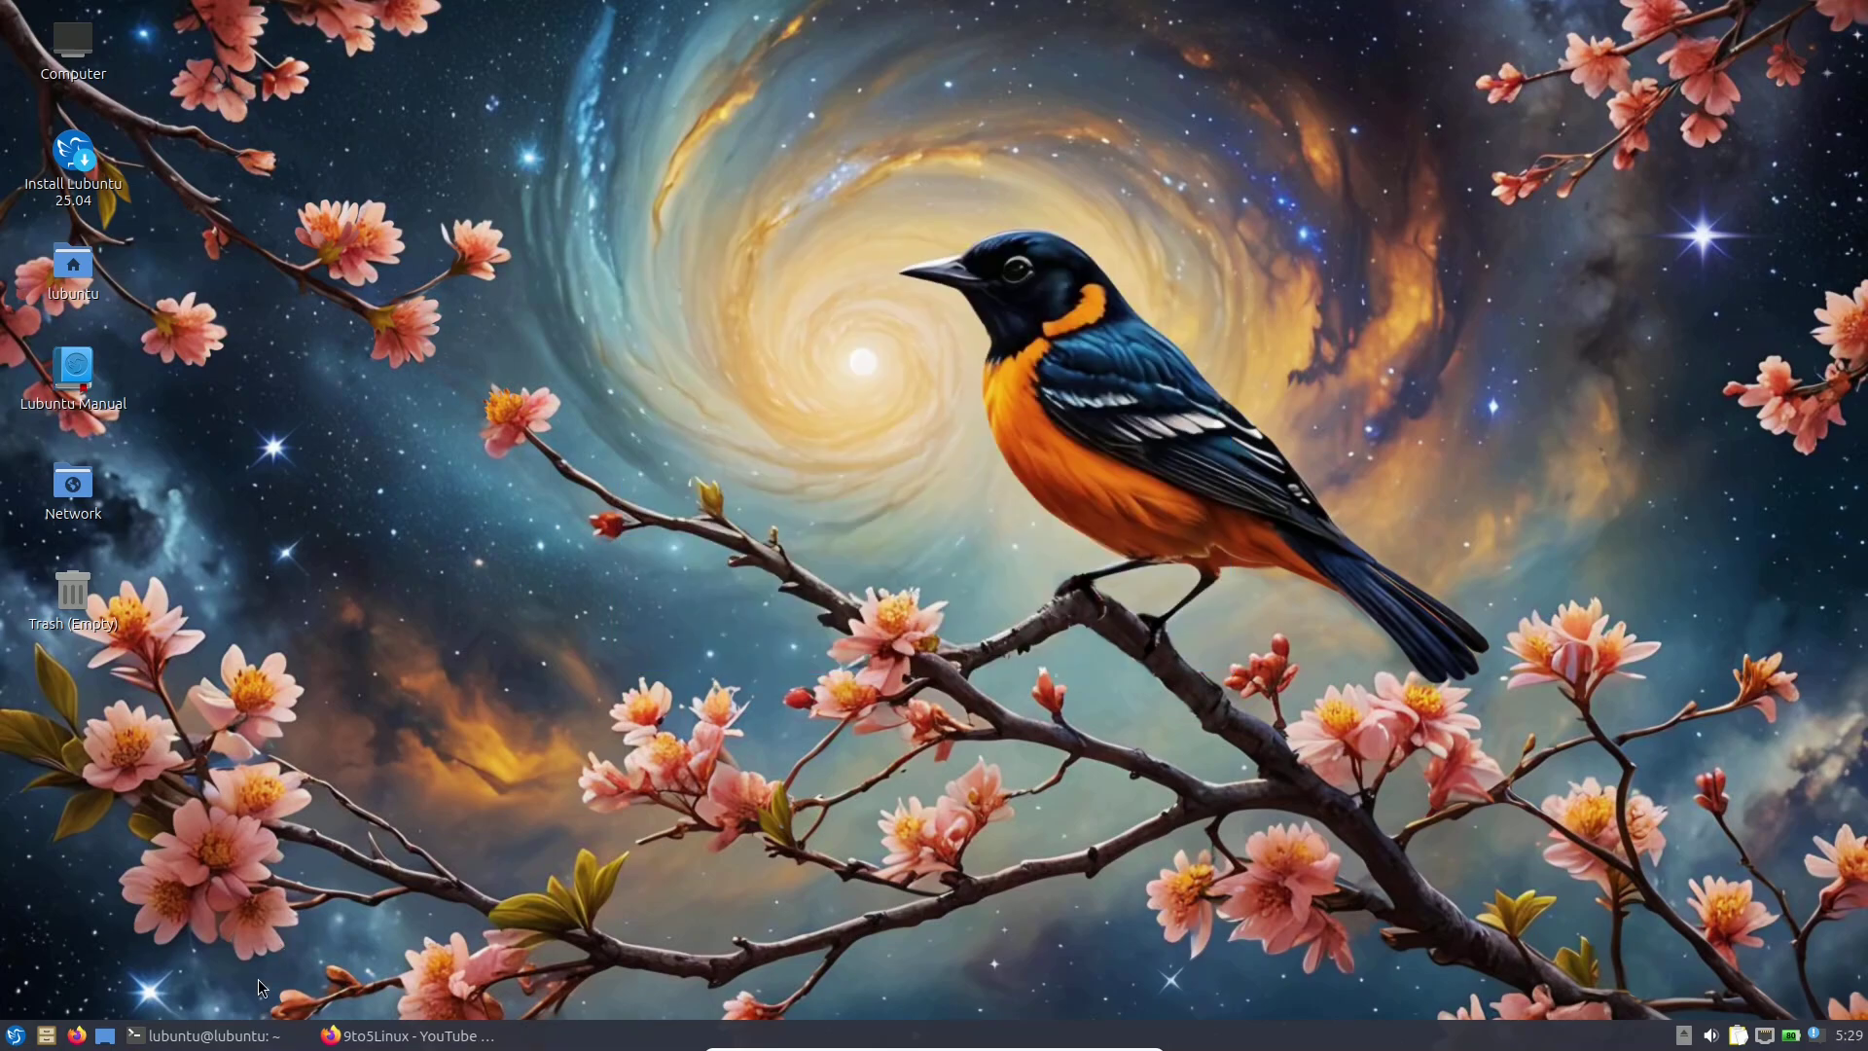
Bring QTerminal forward and highlight fastfetch's OS (plucky), kernel version and uptime lines.
click(248, 1035)
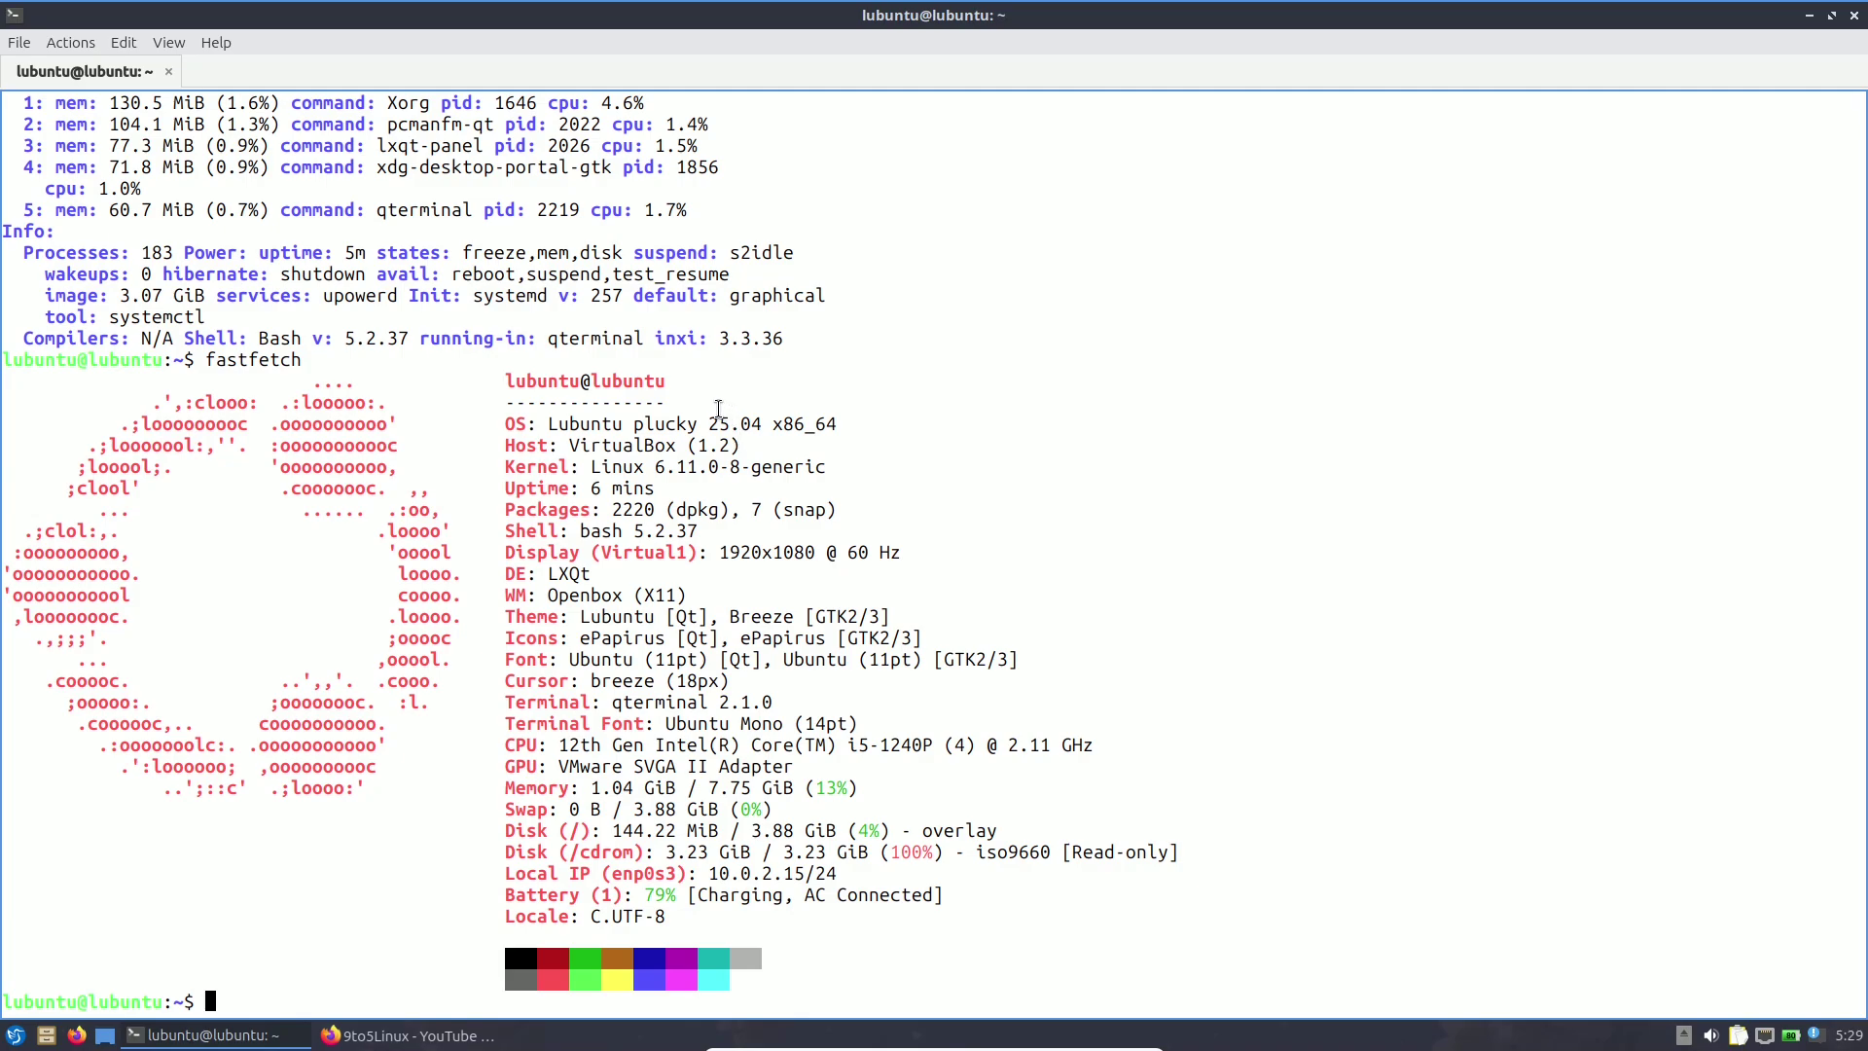
drag(499, 432, 869, 426)
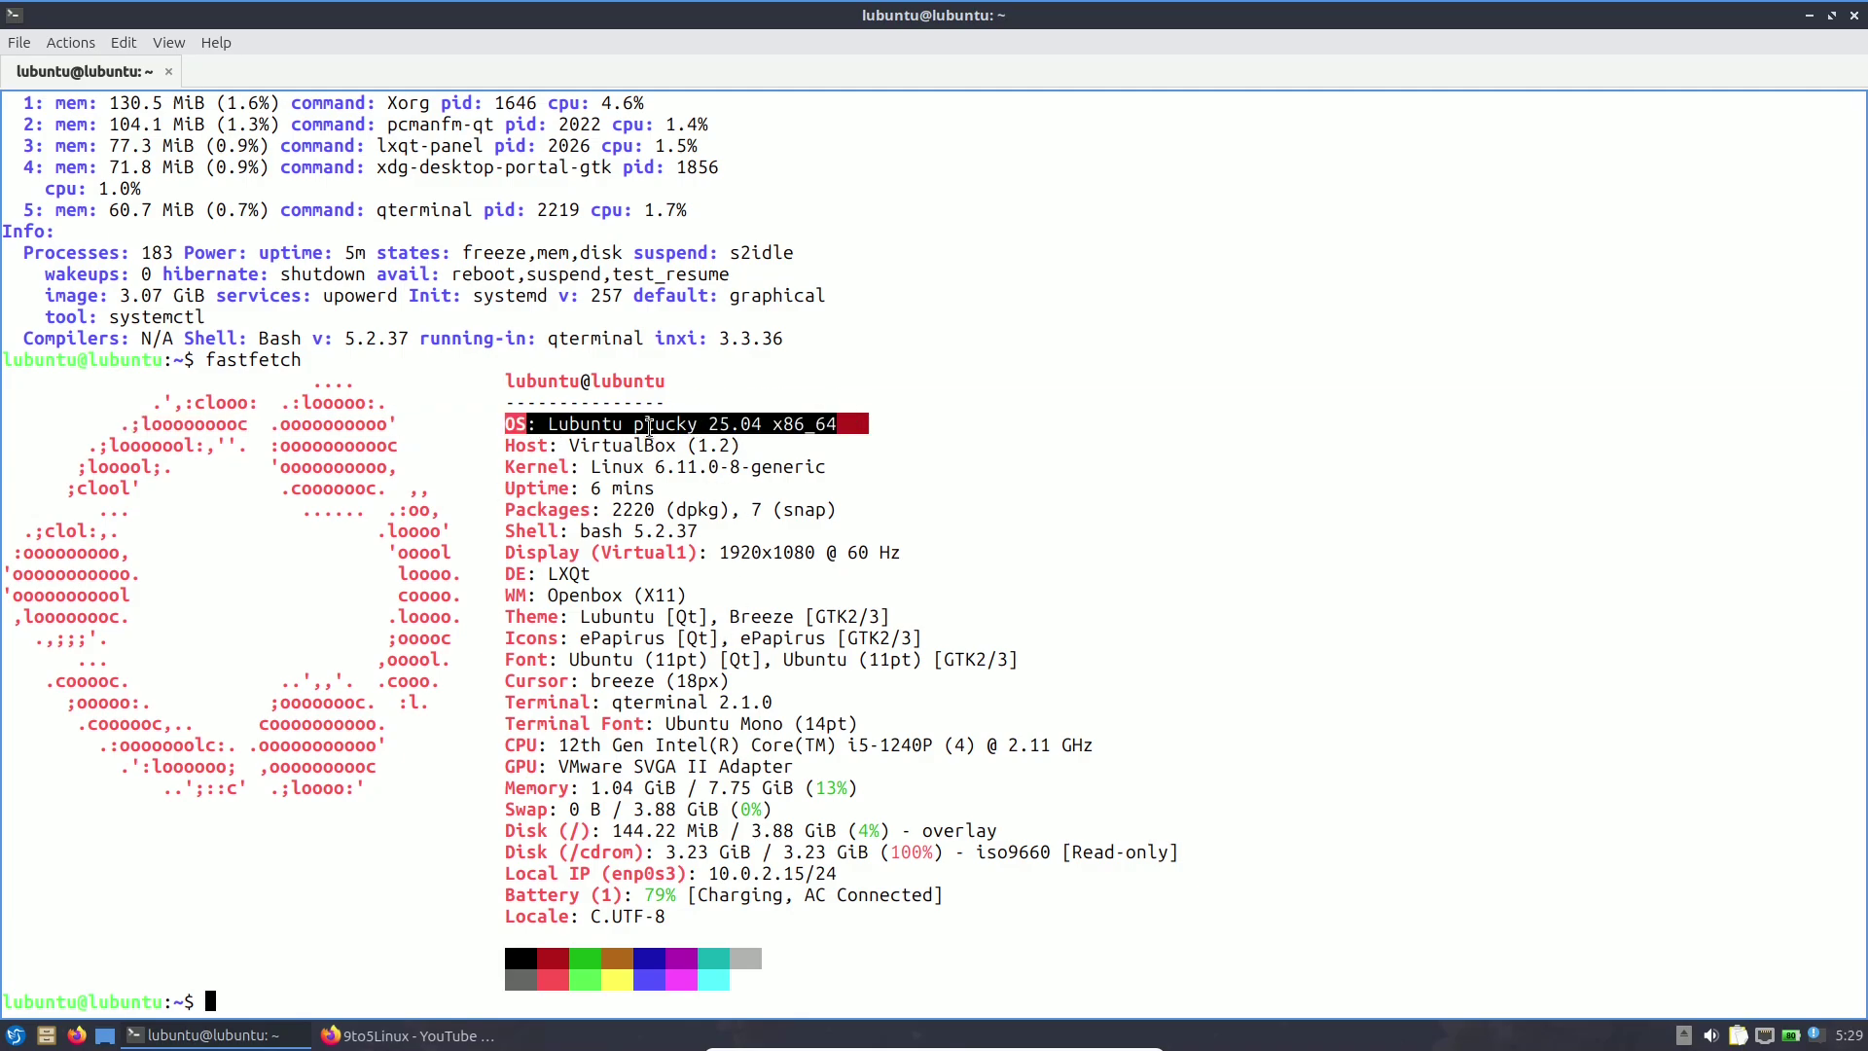
click(620, 428)
drag(626, 424, 705, 431)
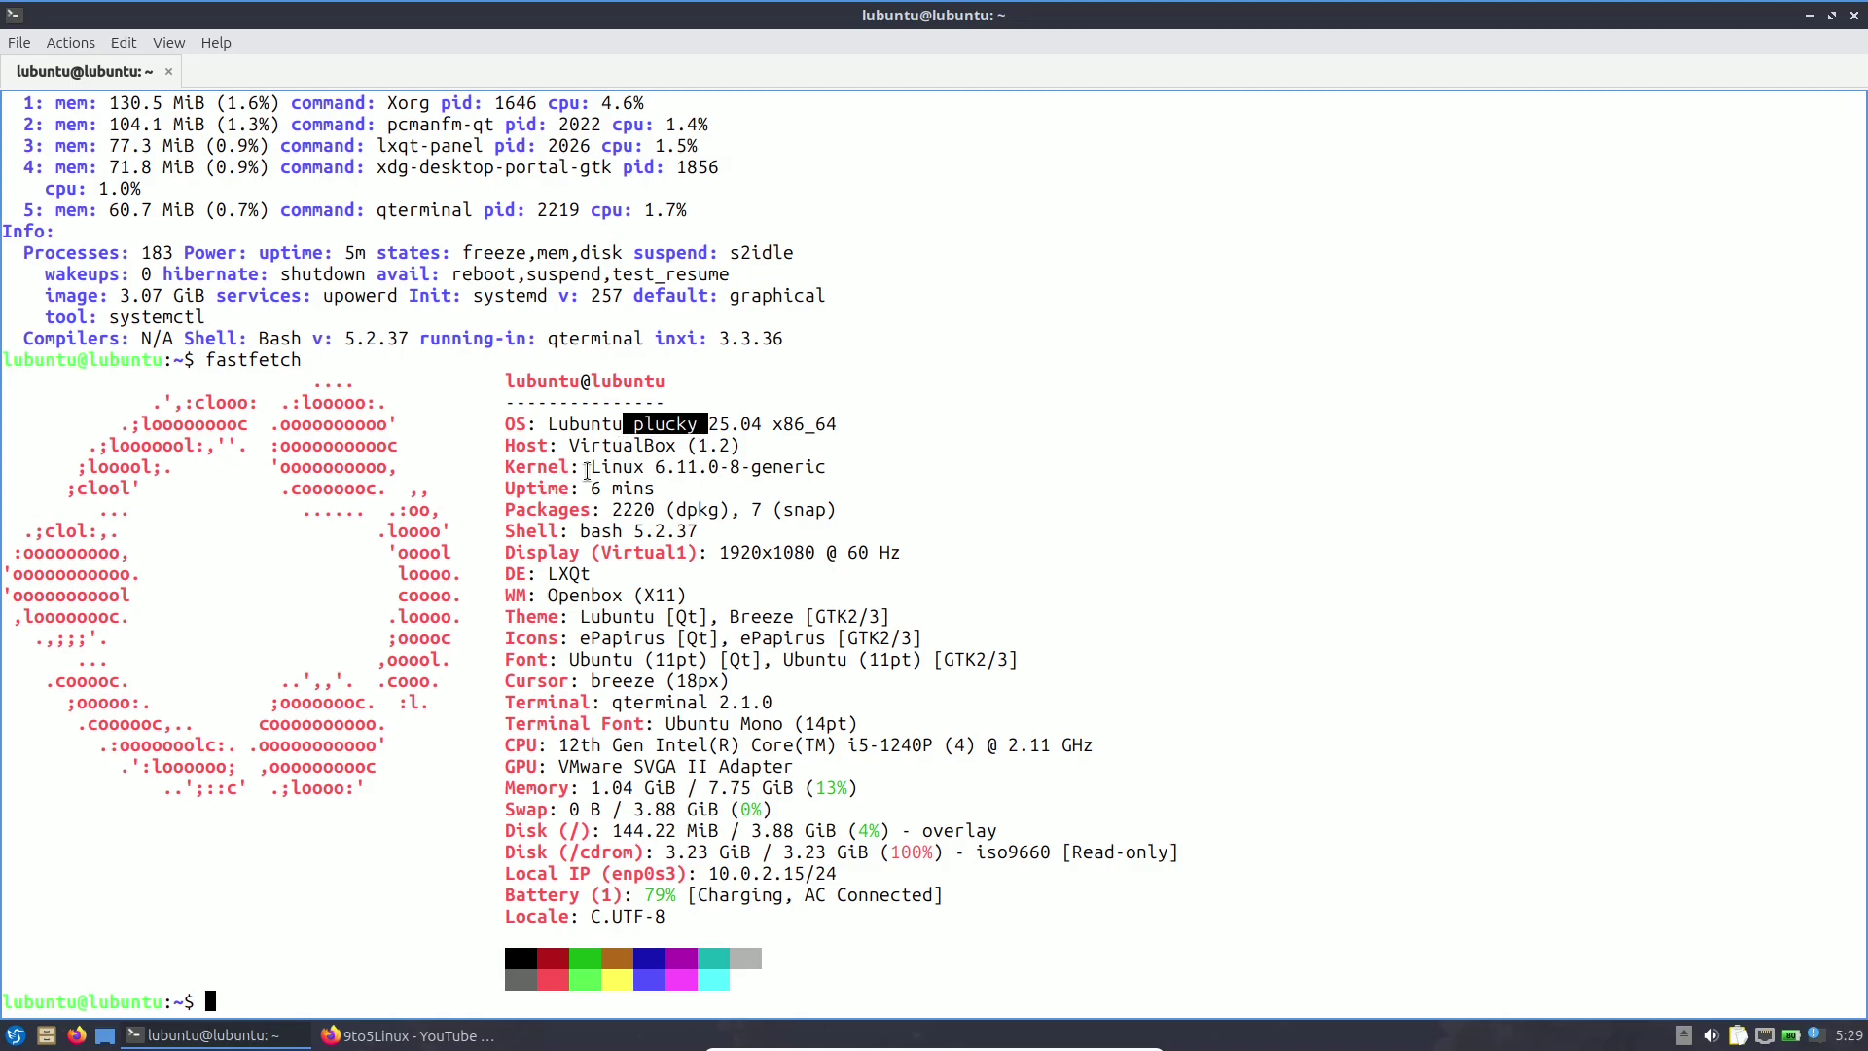
drag(571, 467, 755, 472)
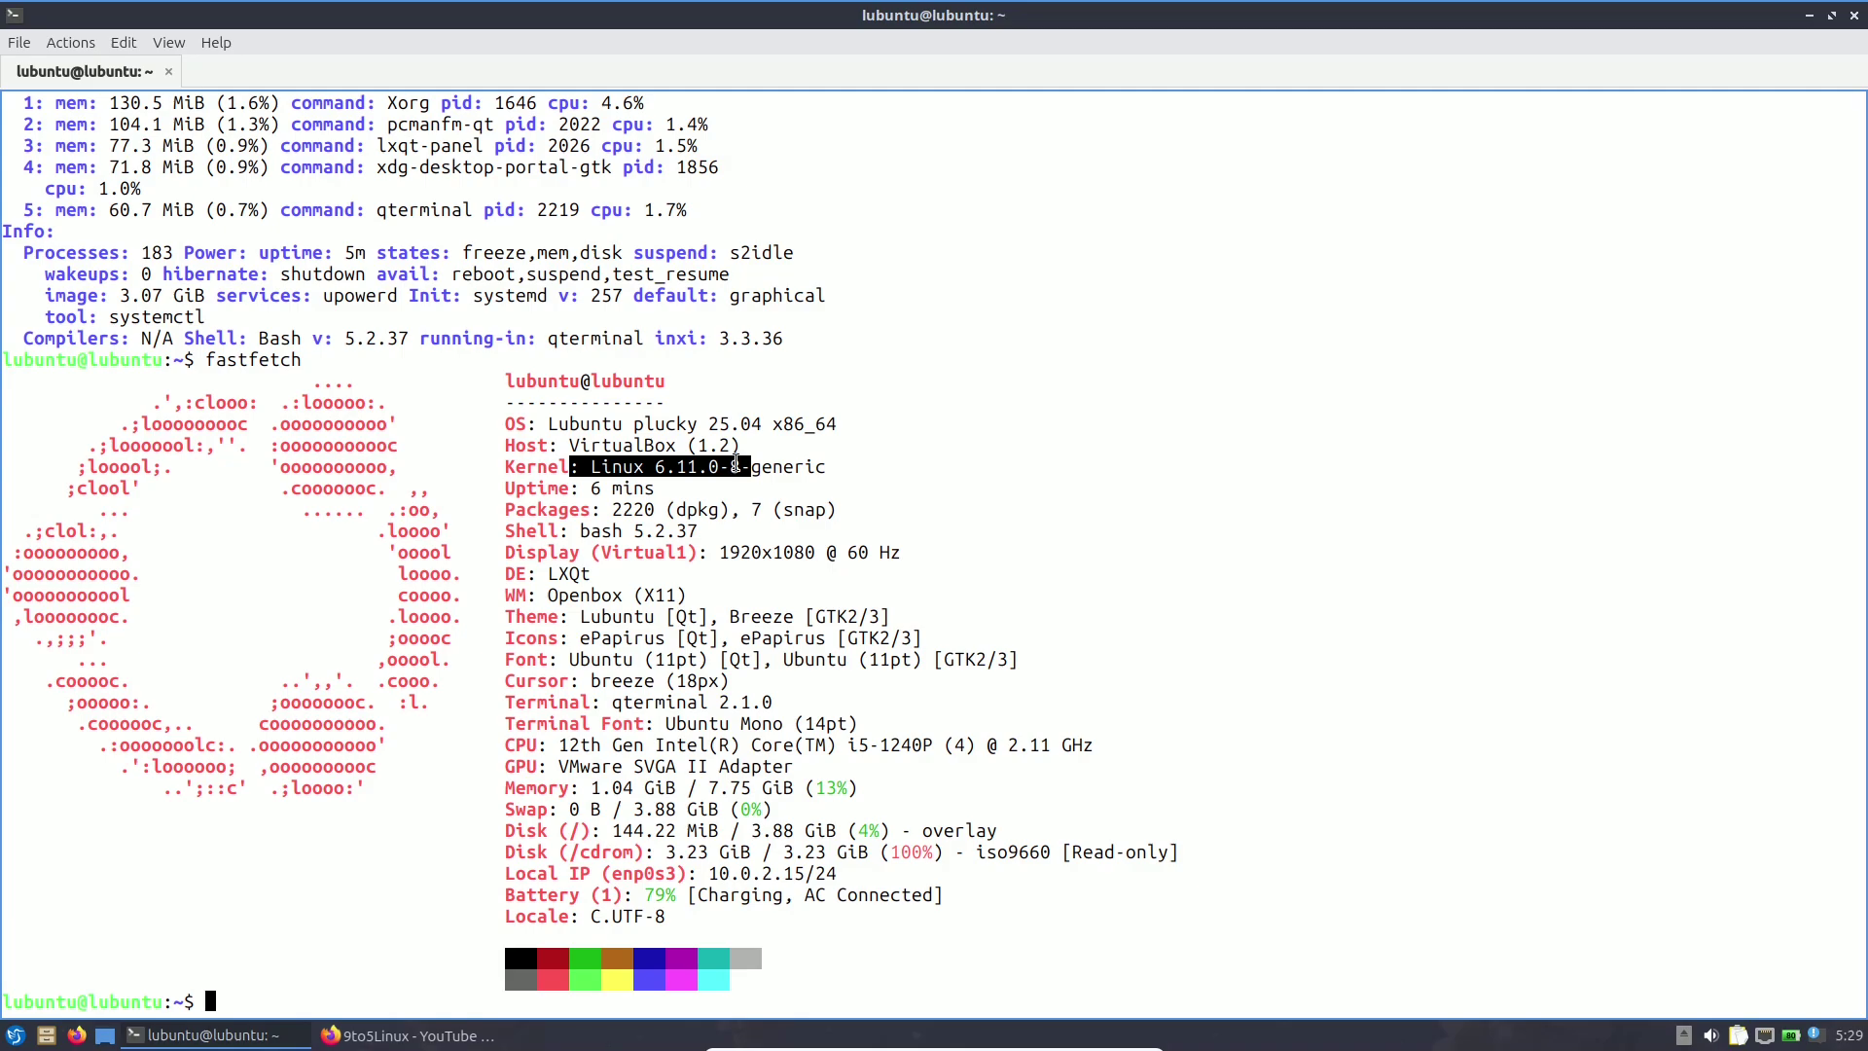
drag(518, 489, 687, 486)
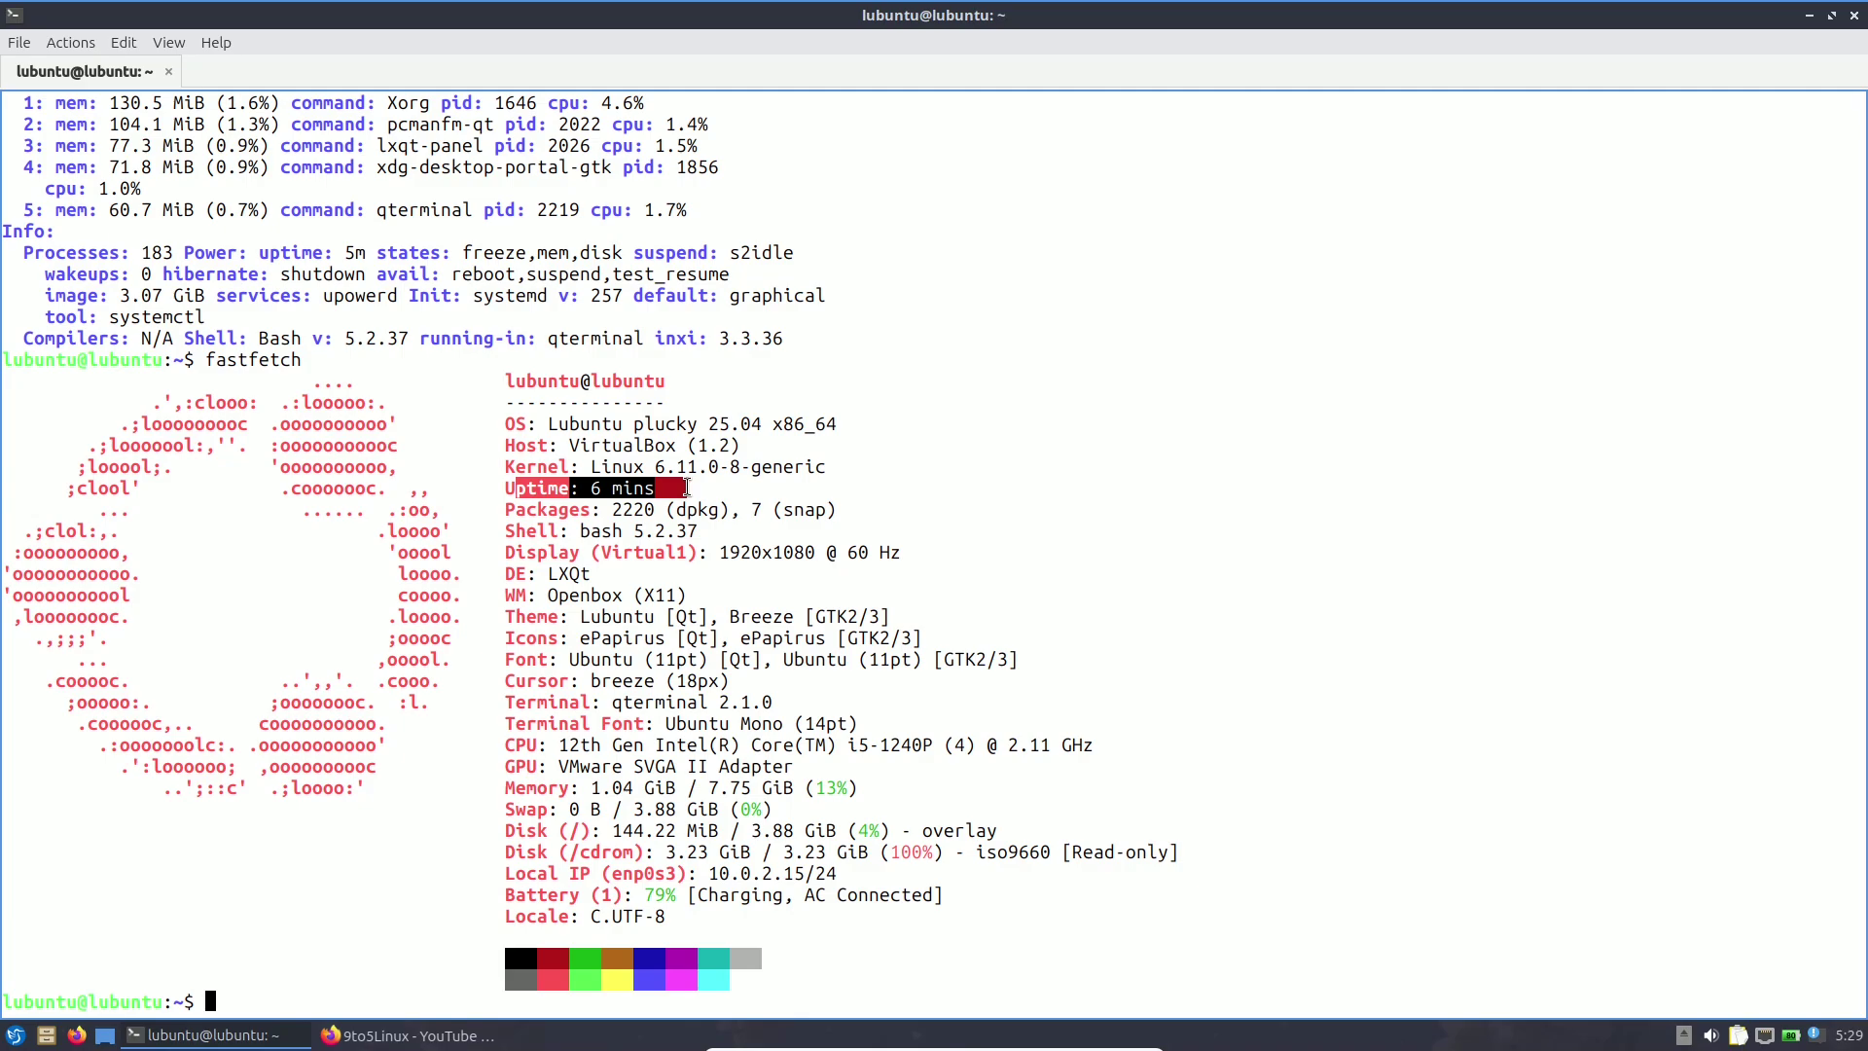
click(659, 480)
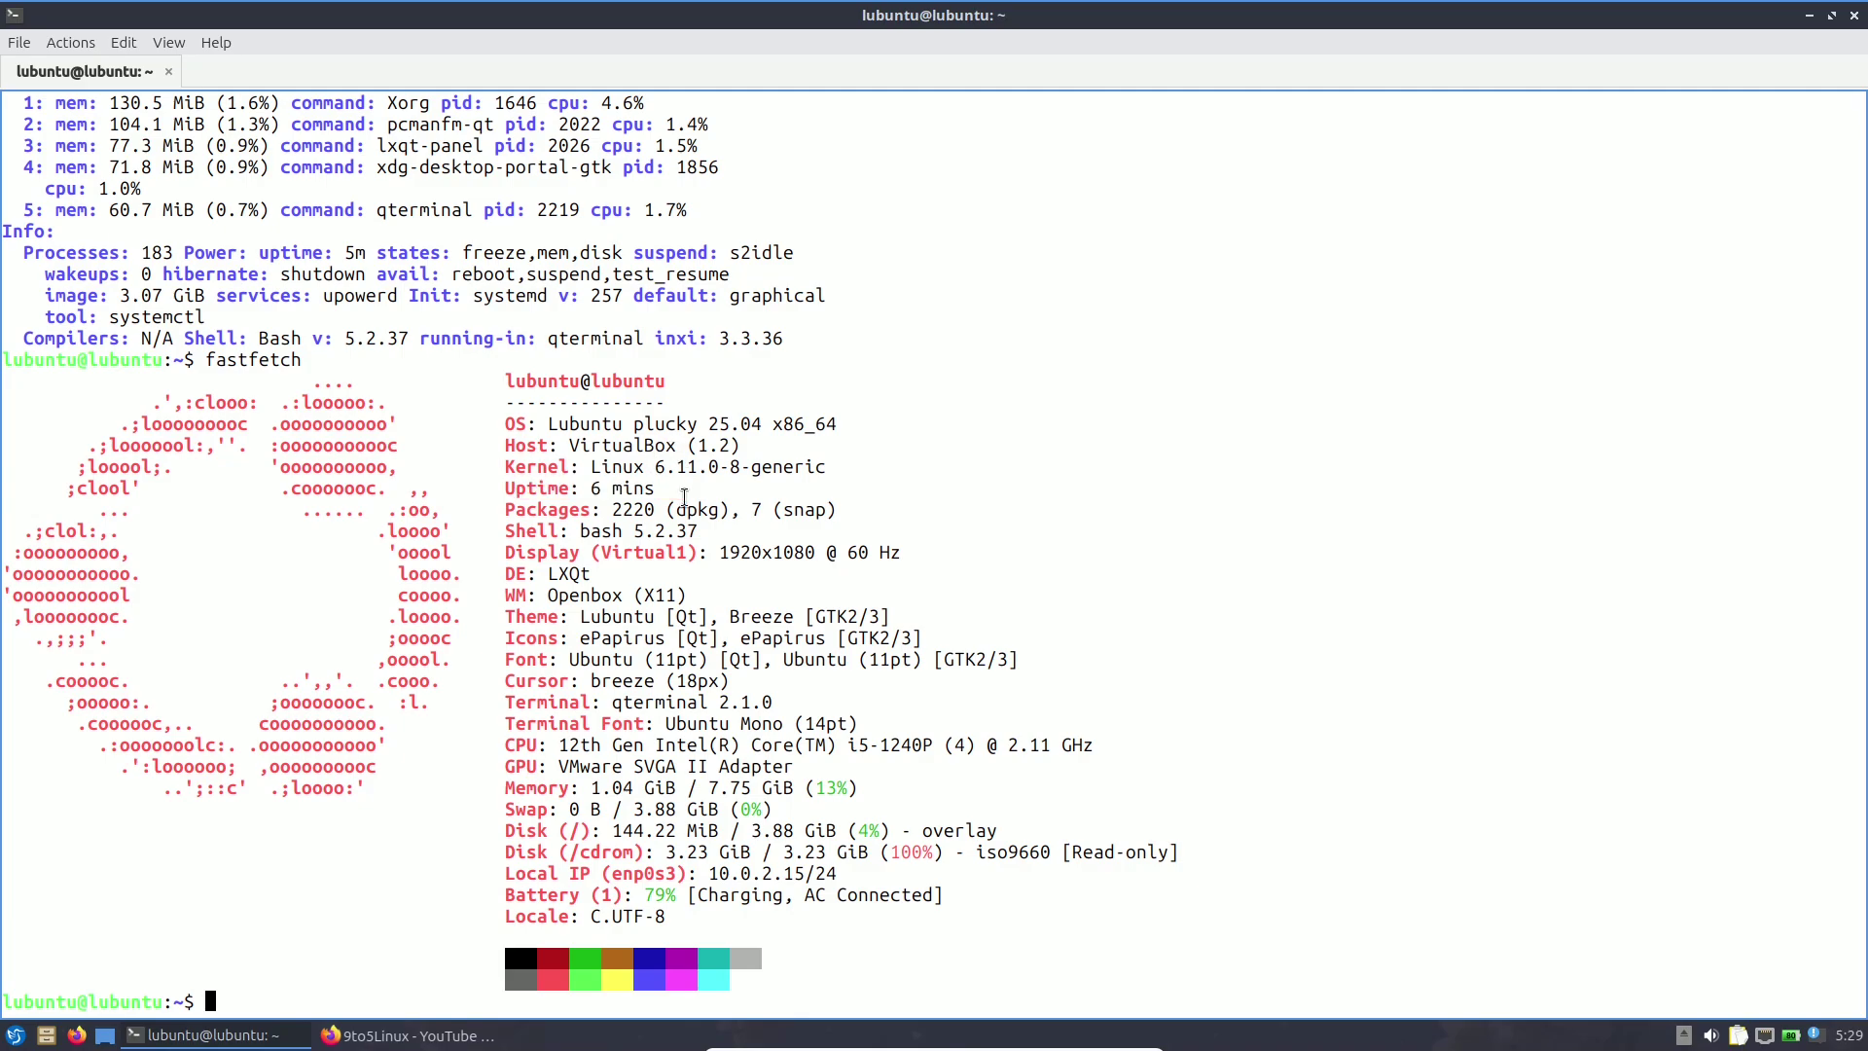
Highlight the Packages, Shell, DE: LXQt, WM: Openbox and Theme/Icons entries.
drag(506, 510, 880, 506)
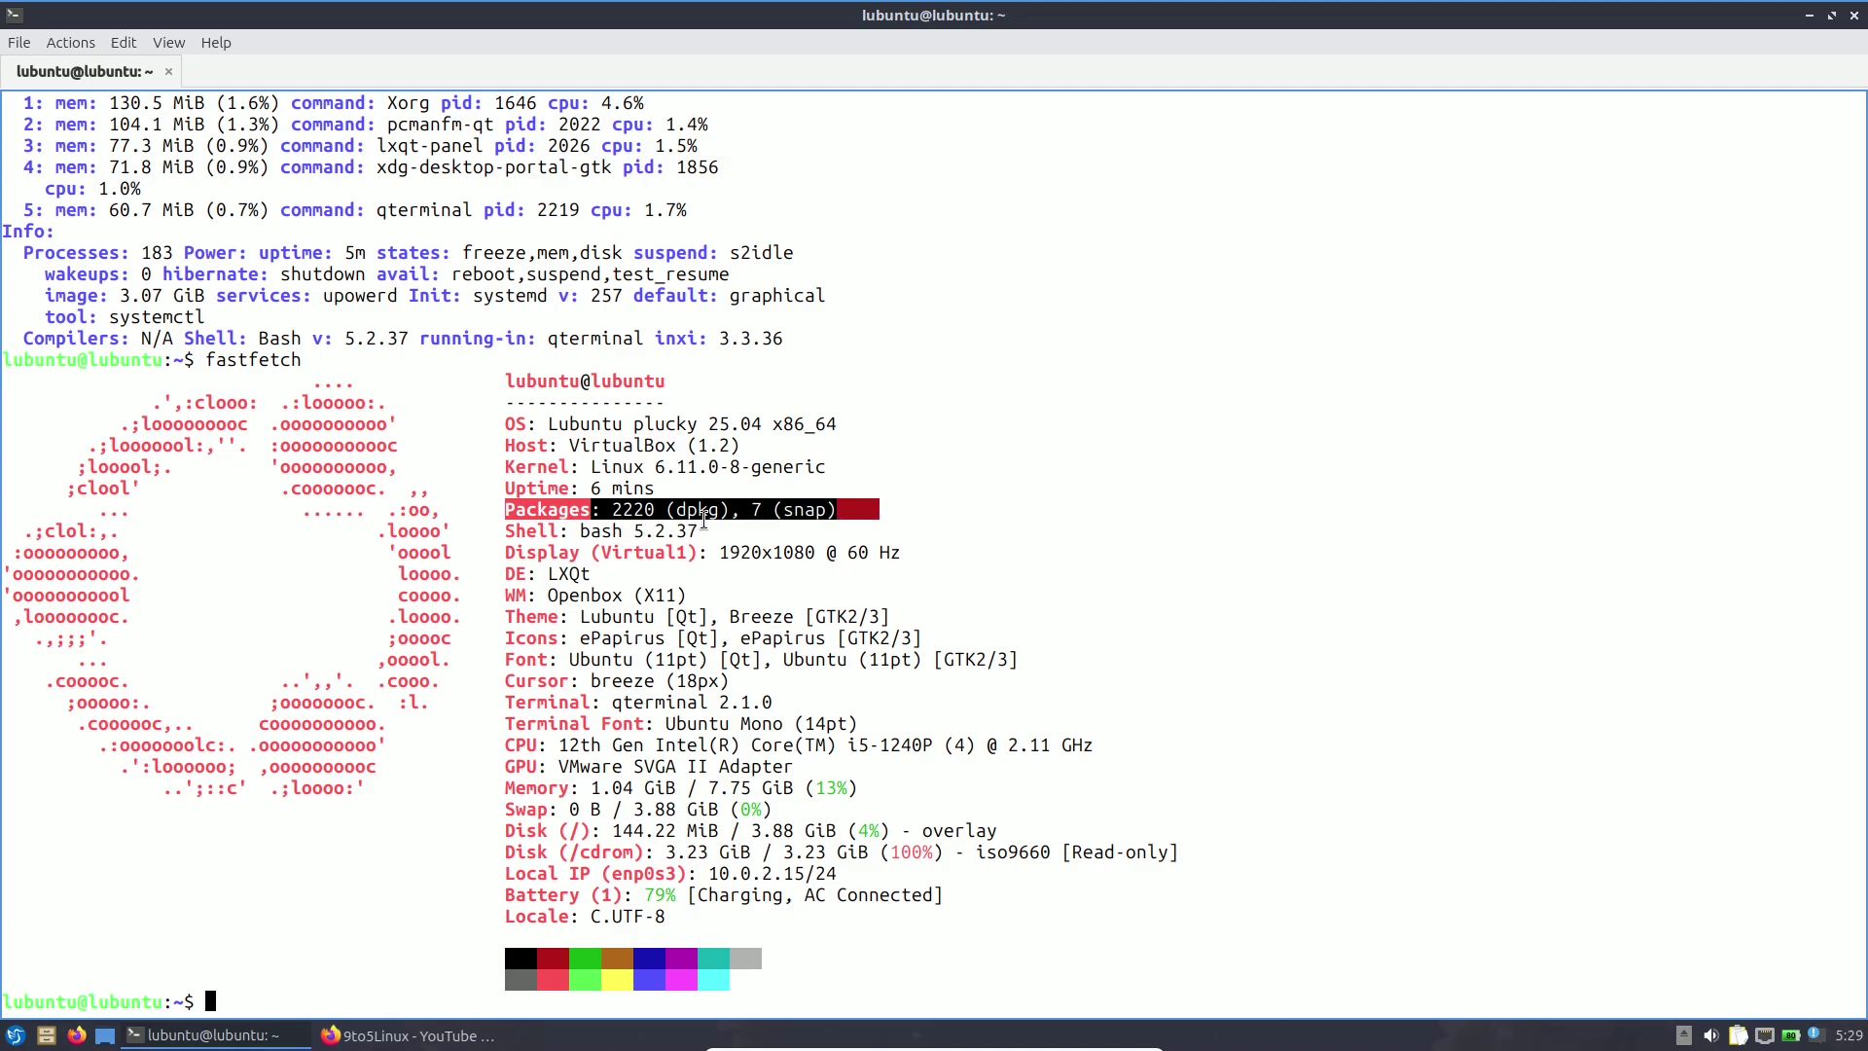
drag(504, 533, 824, 554)
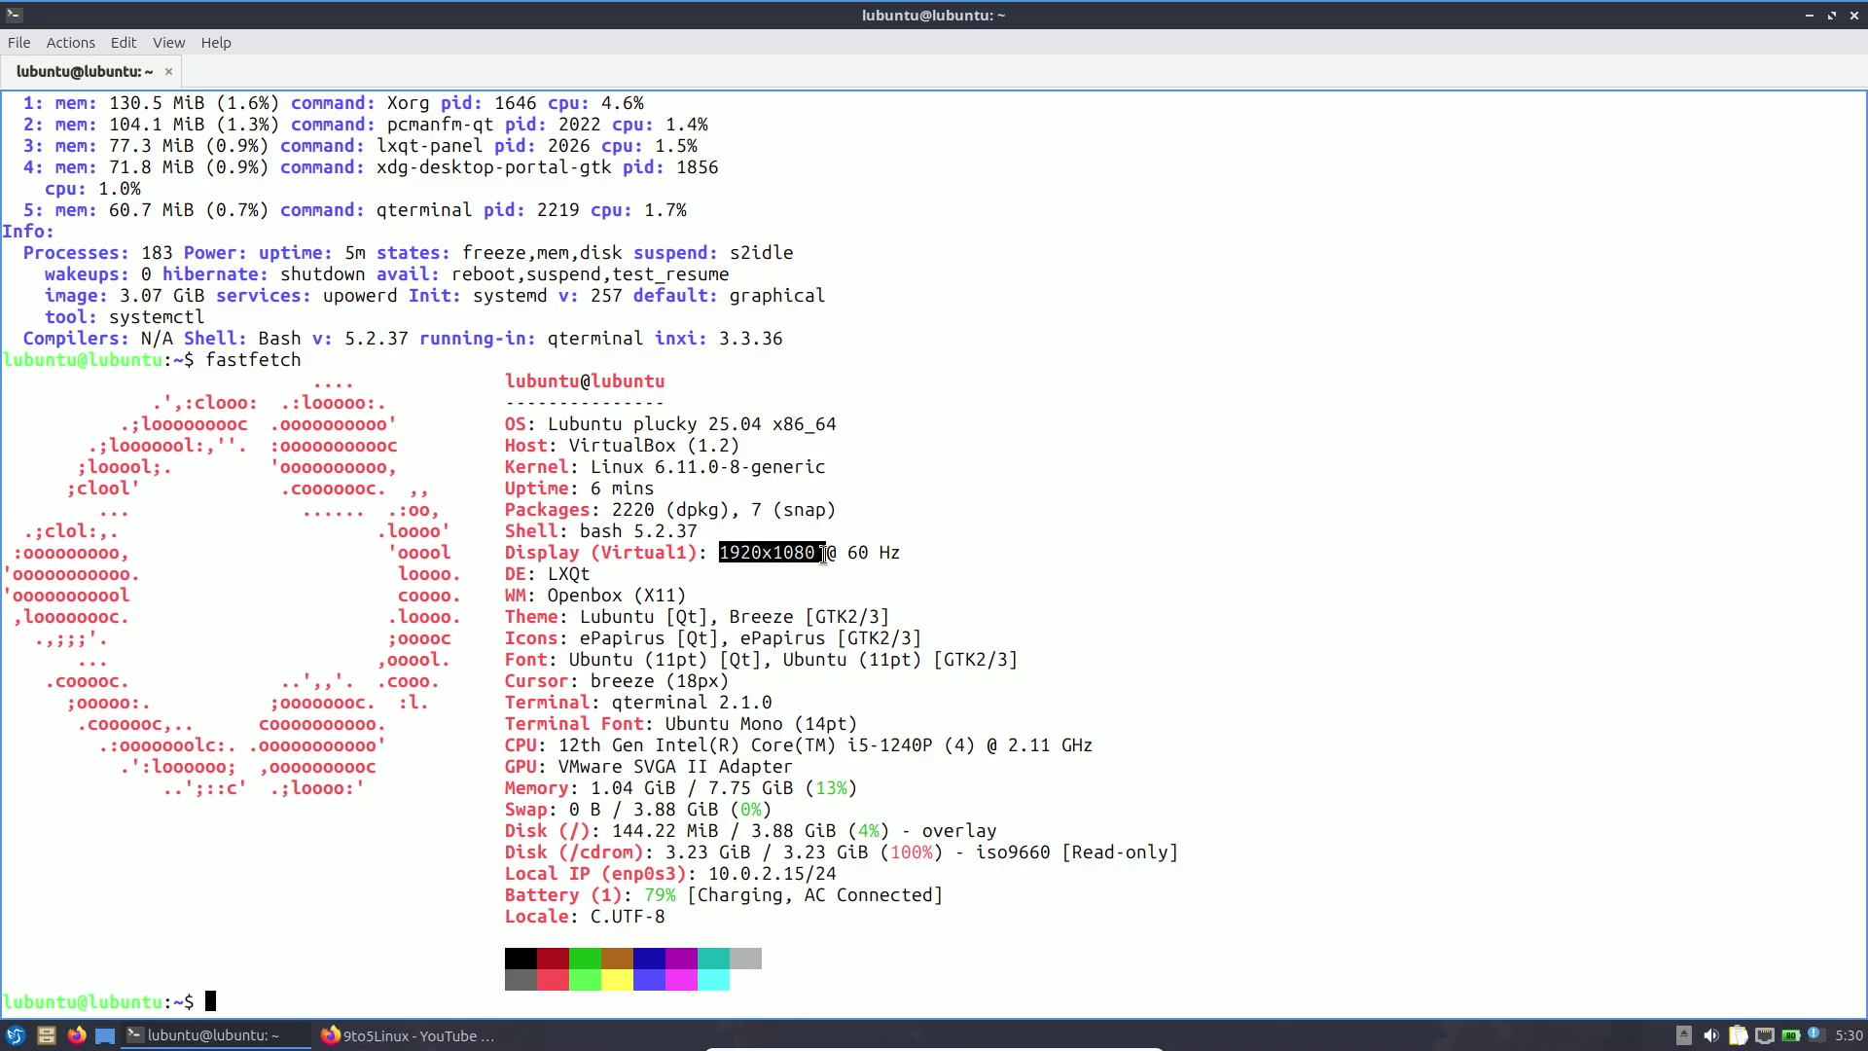
drag(500, 581, 692, 585)
click(610, 614)
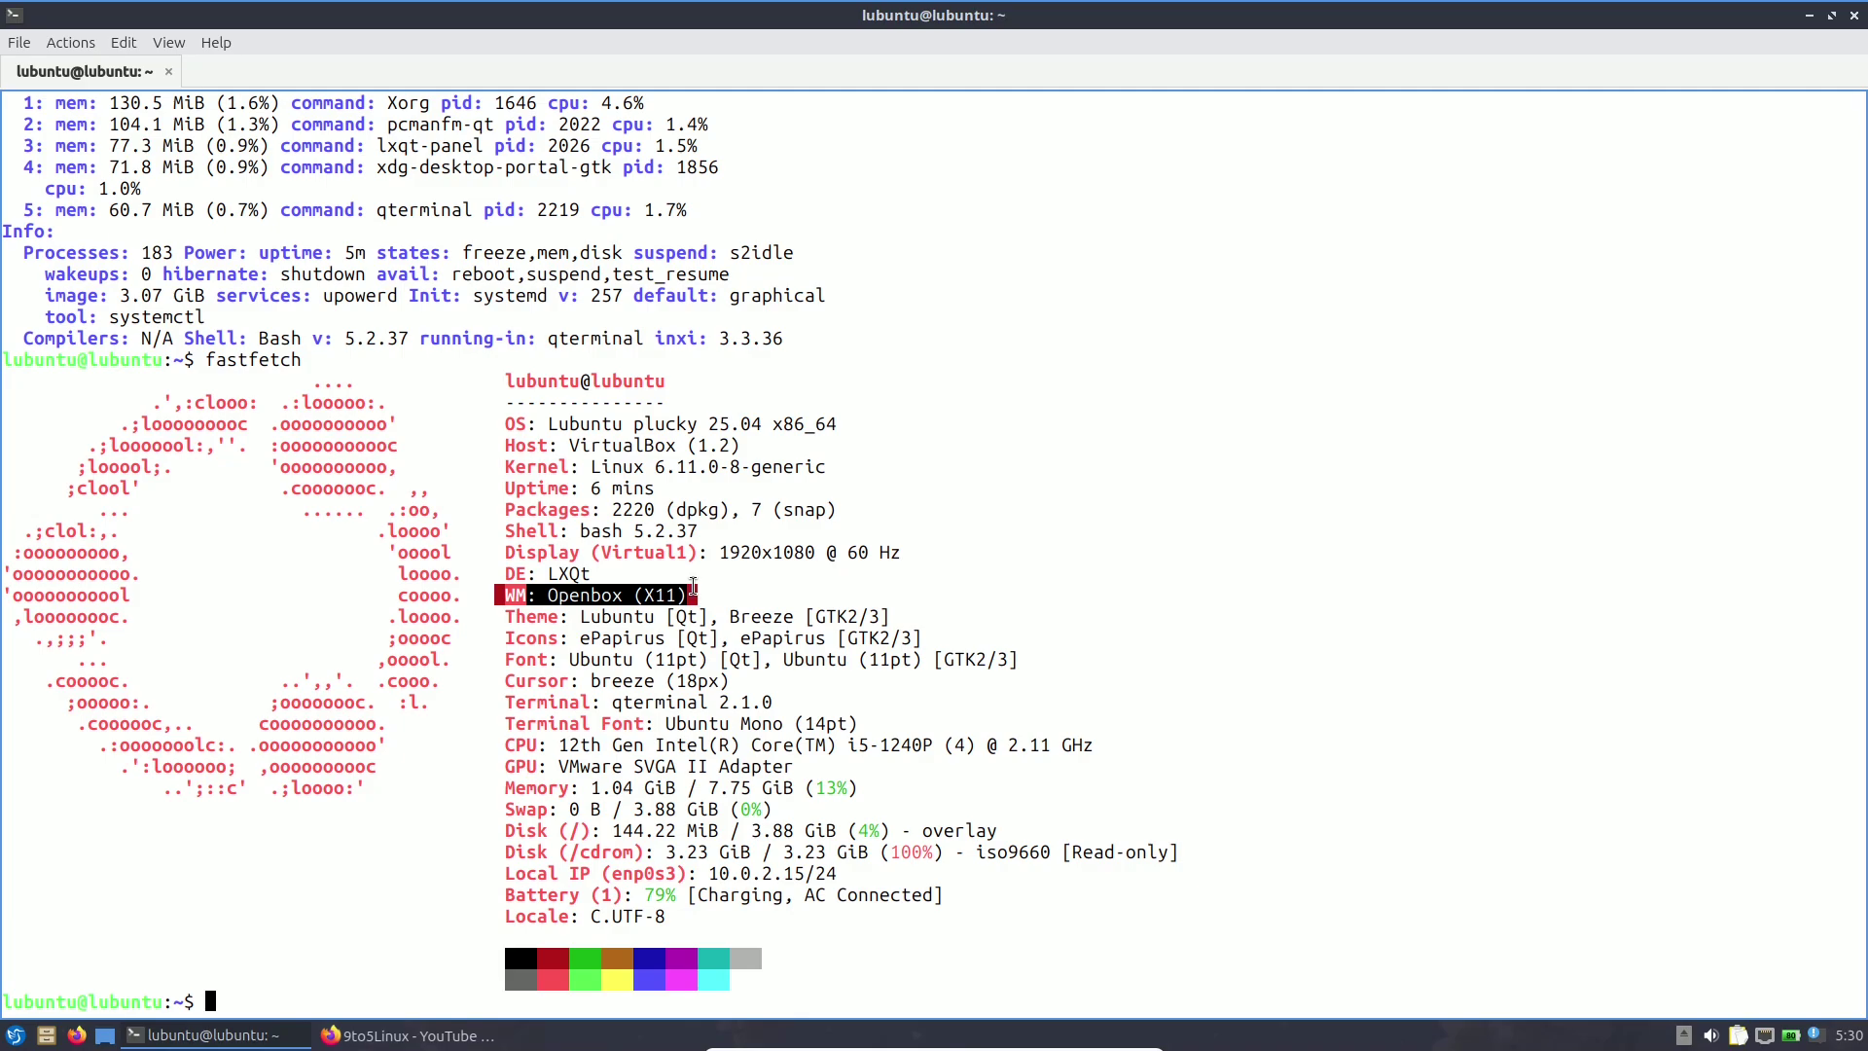
click(572, 627)
drag(559, 617, 731, 638)
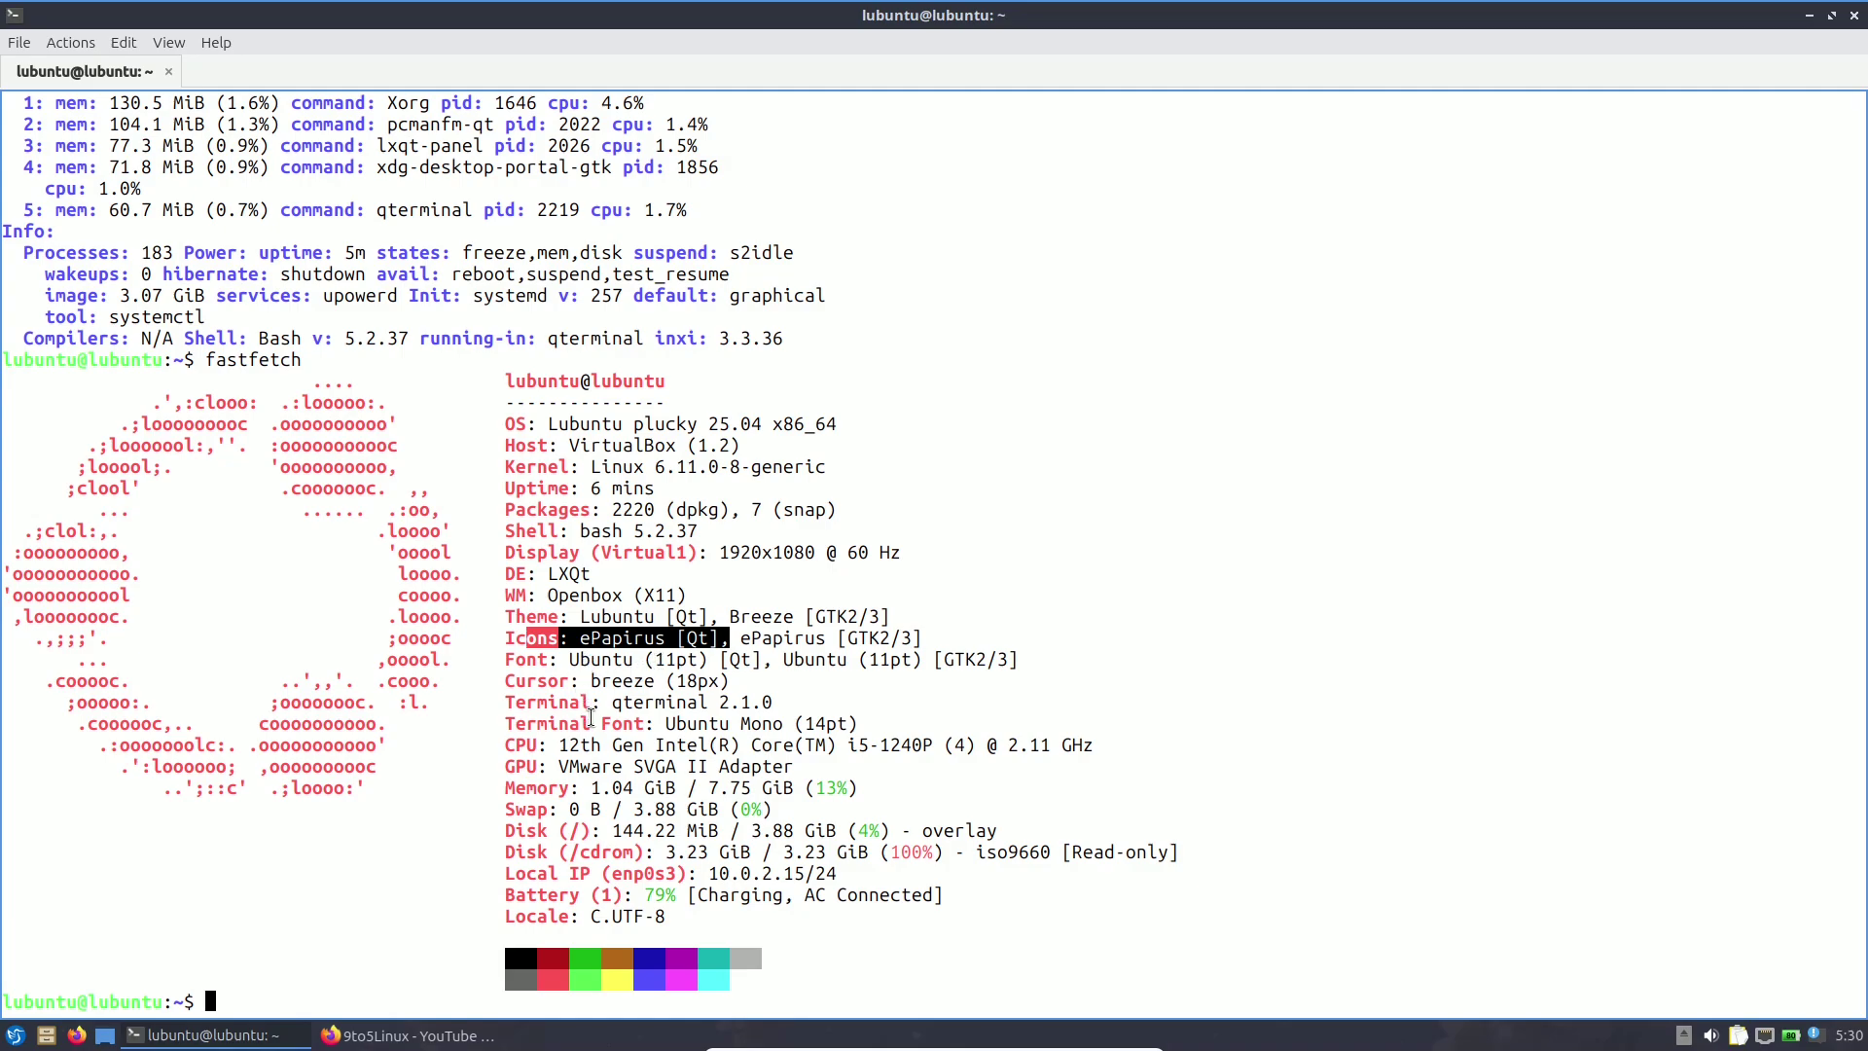
Highlight qterminal 2.1.0, terminal font, 12th Gen Intel CPU, uptime and 1.04 GiB memory used.
drag(612, 701, 779, 701)
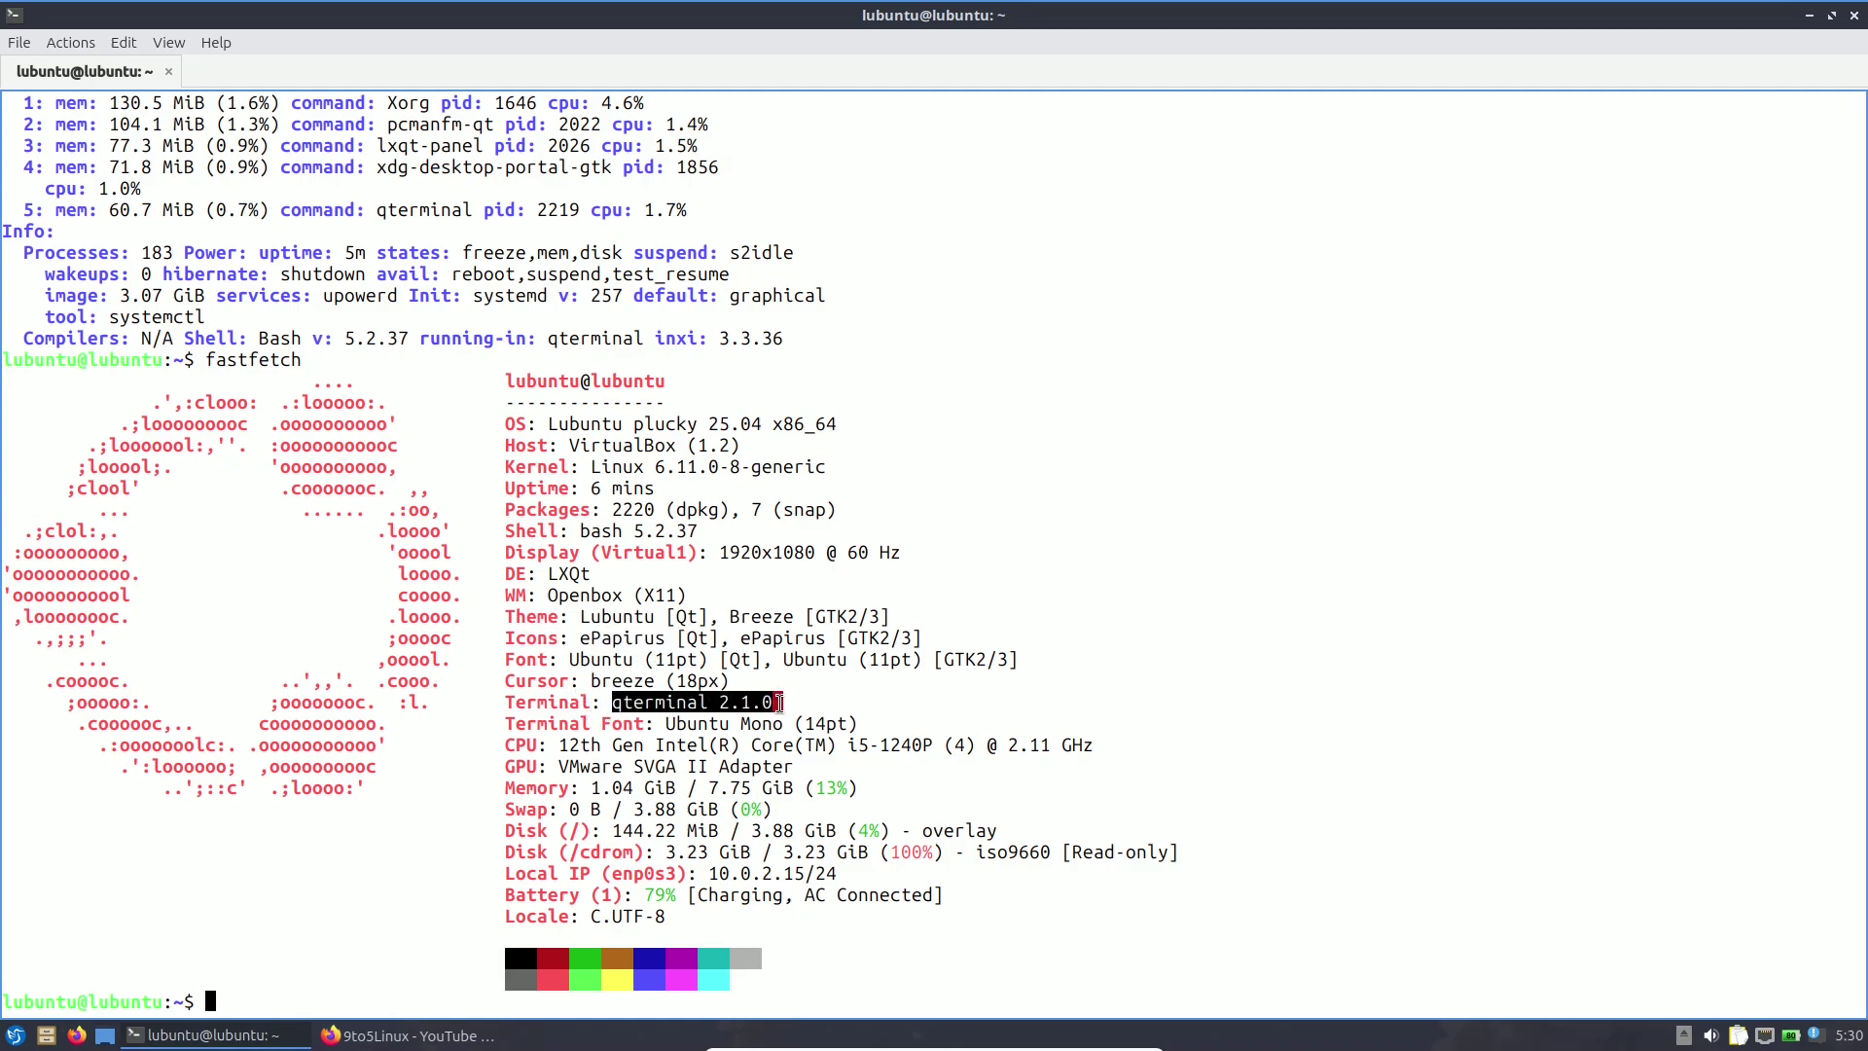
click(805, 695)
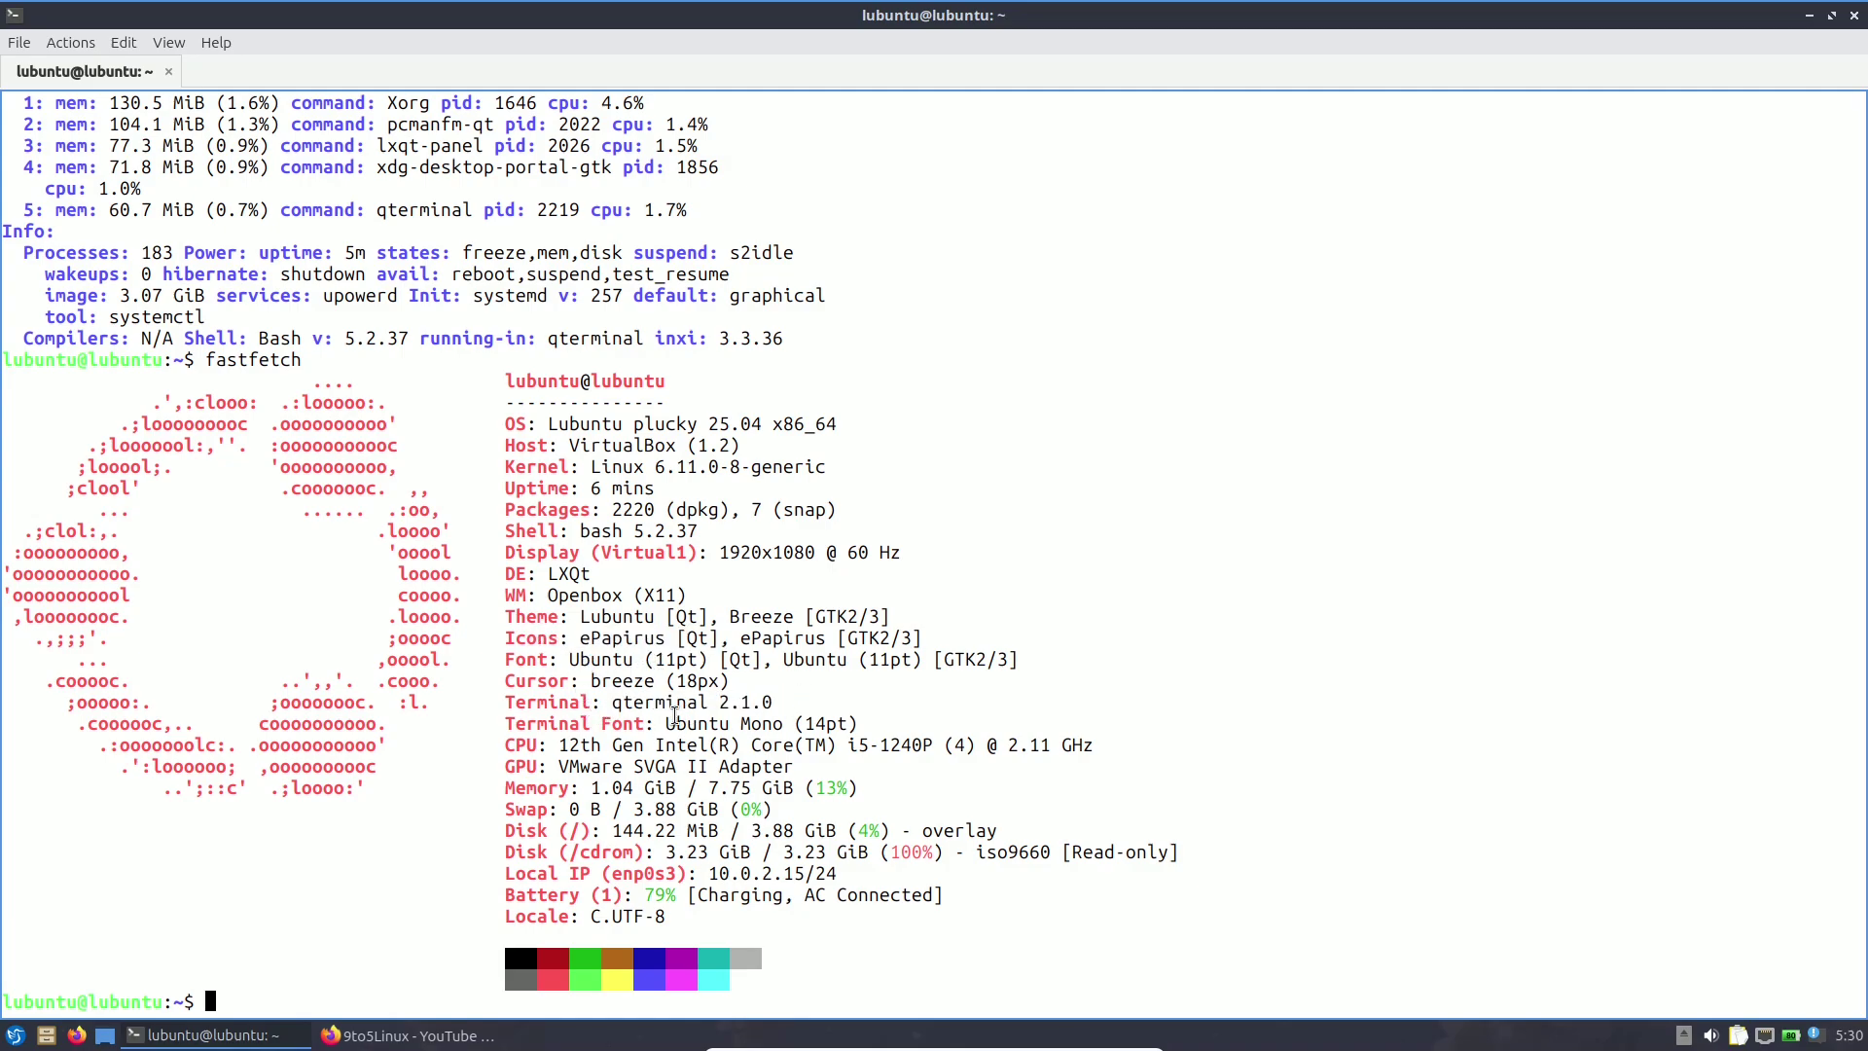
drag(673, 723, 755, 723)
drag(549, 745, 725, 745)
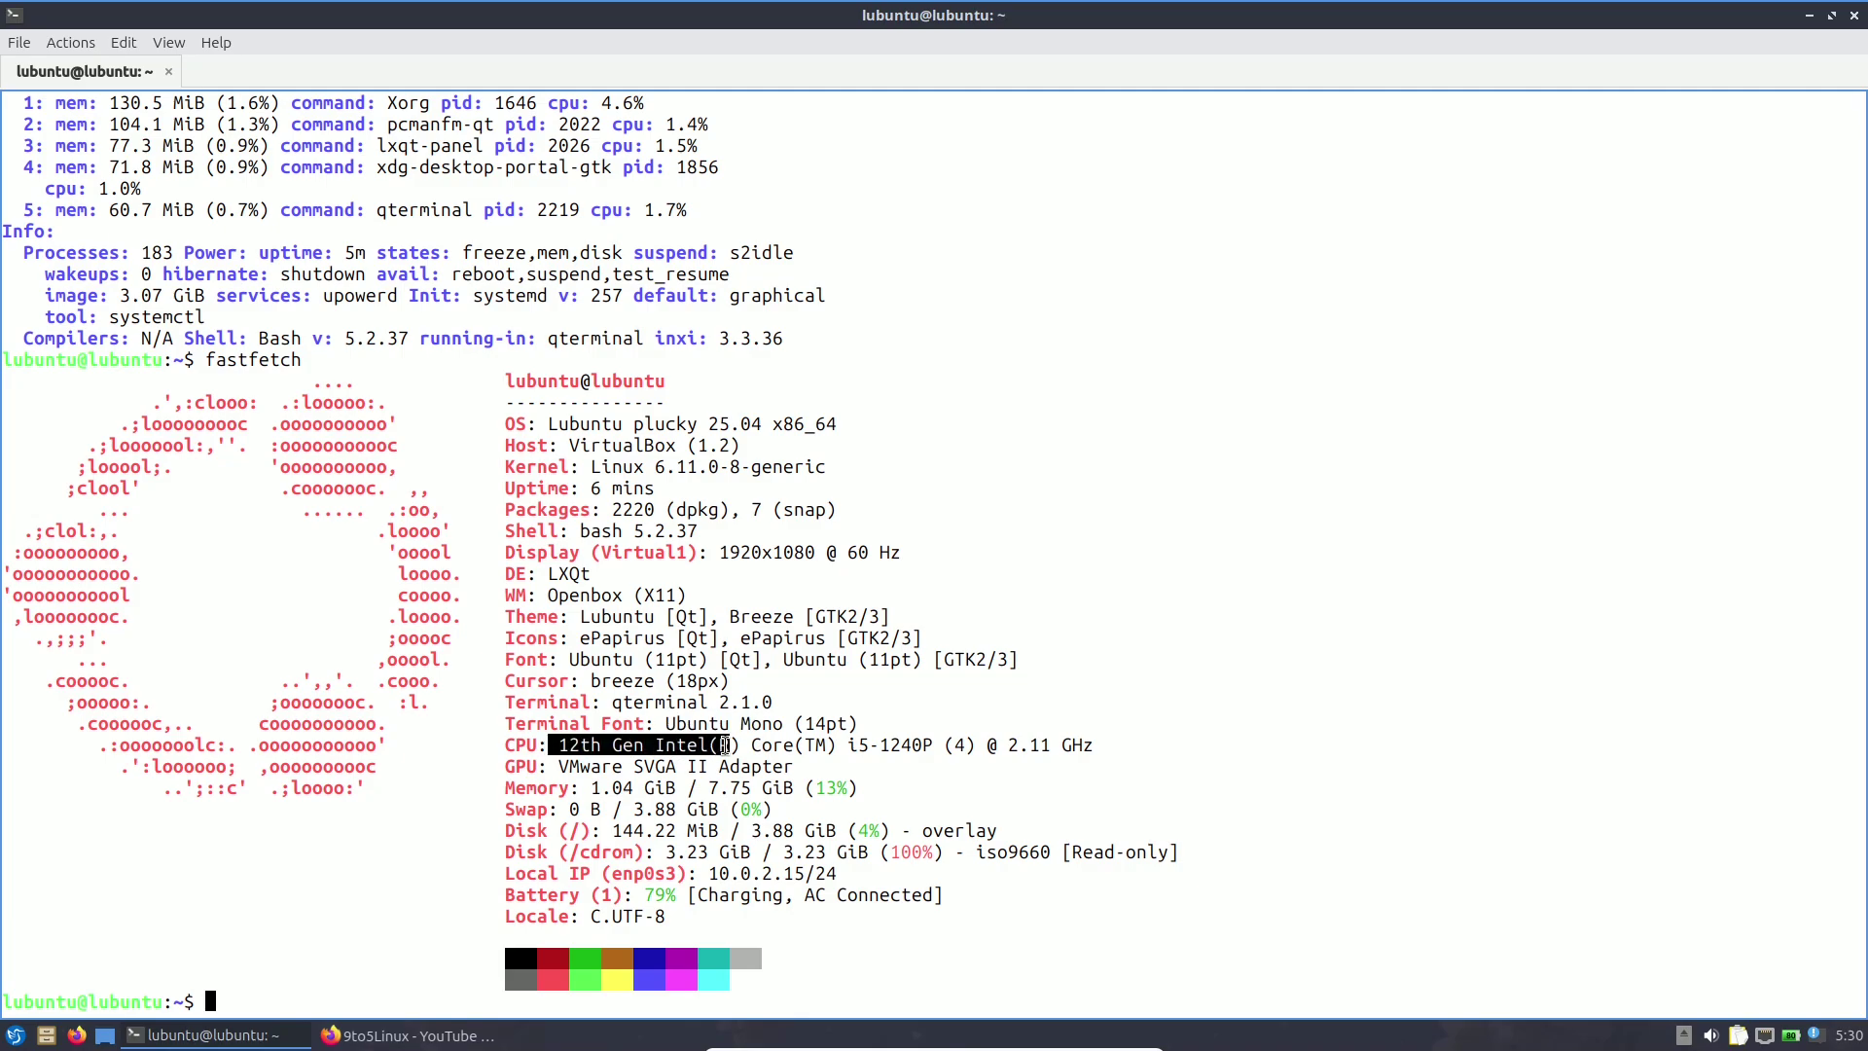
drag(551, 787, 751, 788)
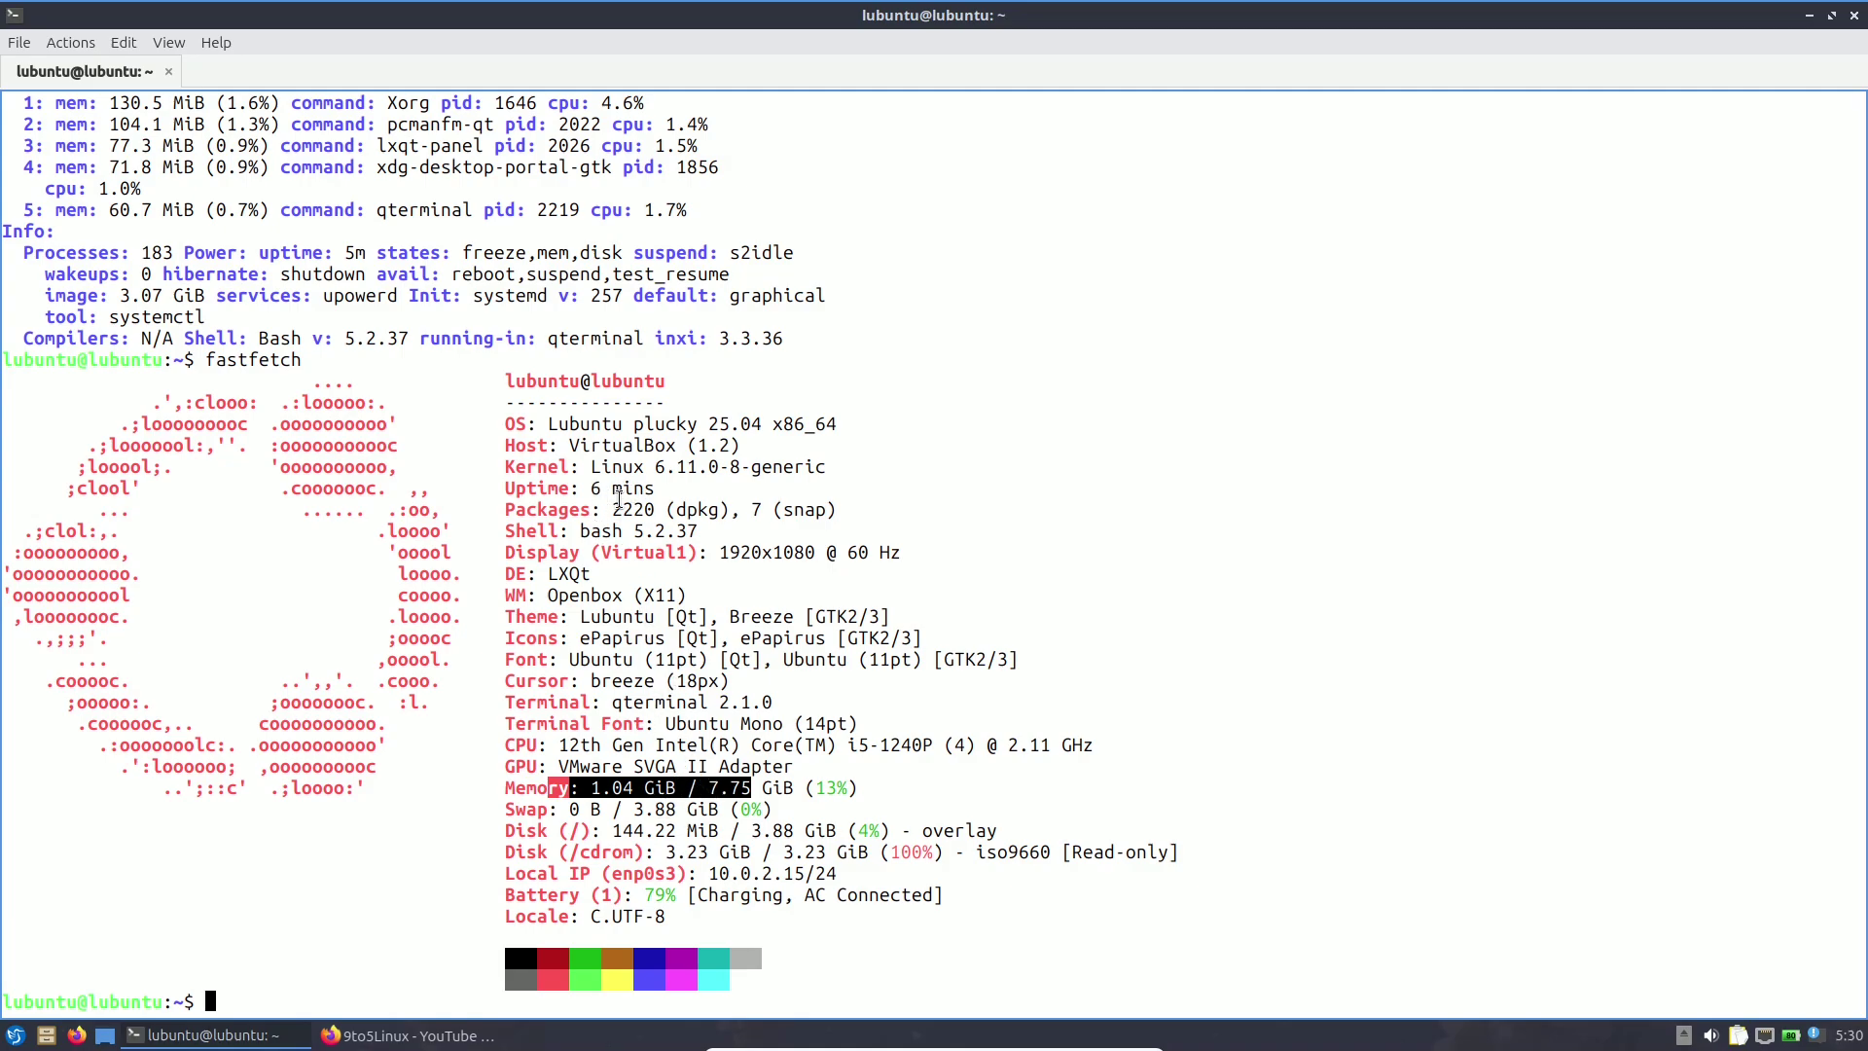
drag(584, 488, 708, 490)
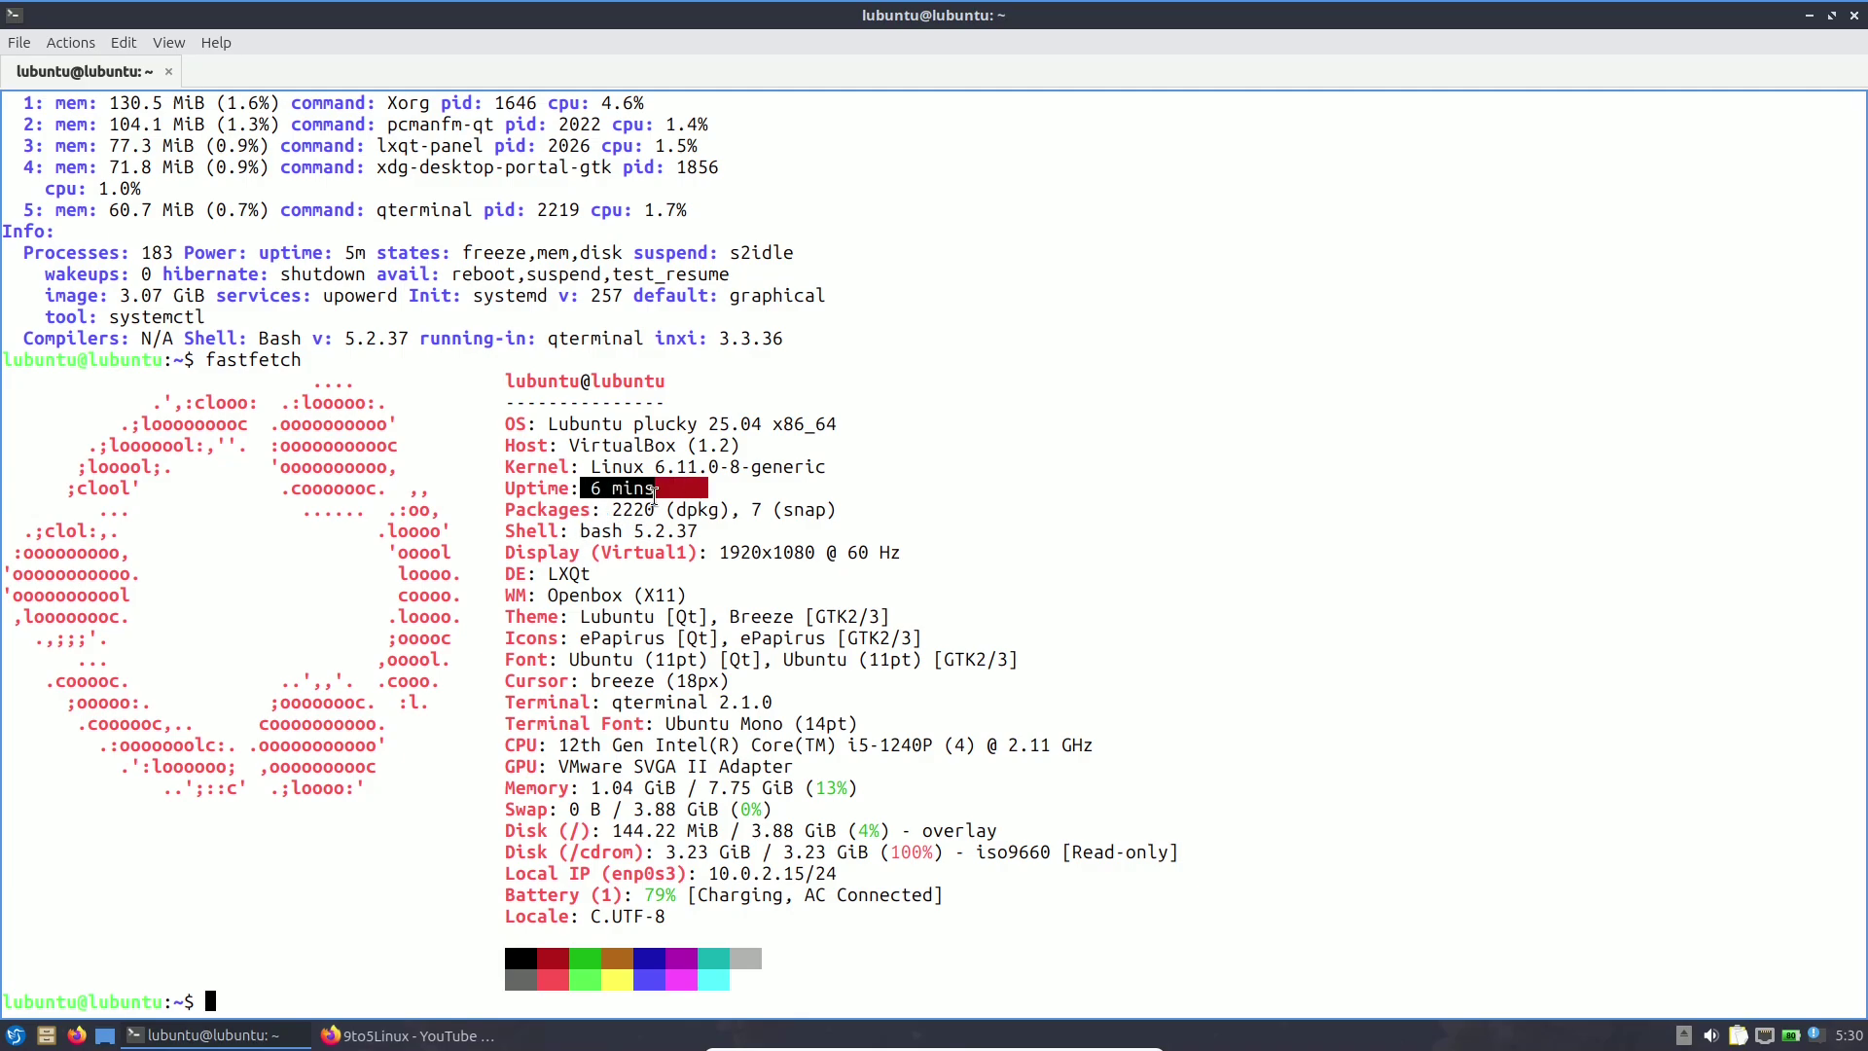
drag(586, 789, 678, 793)
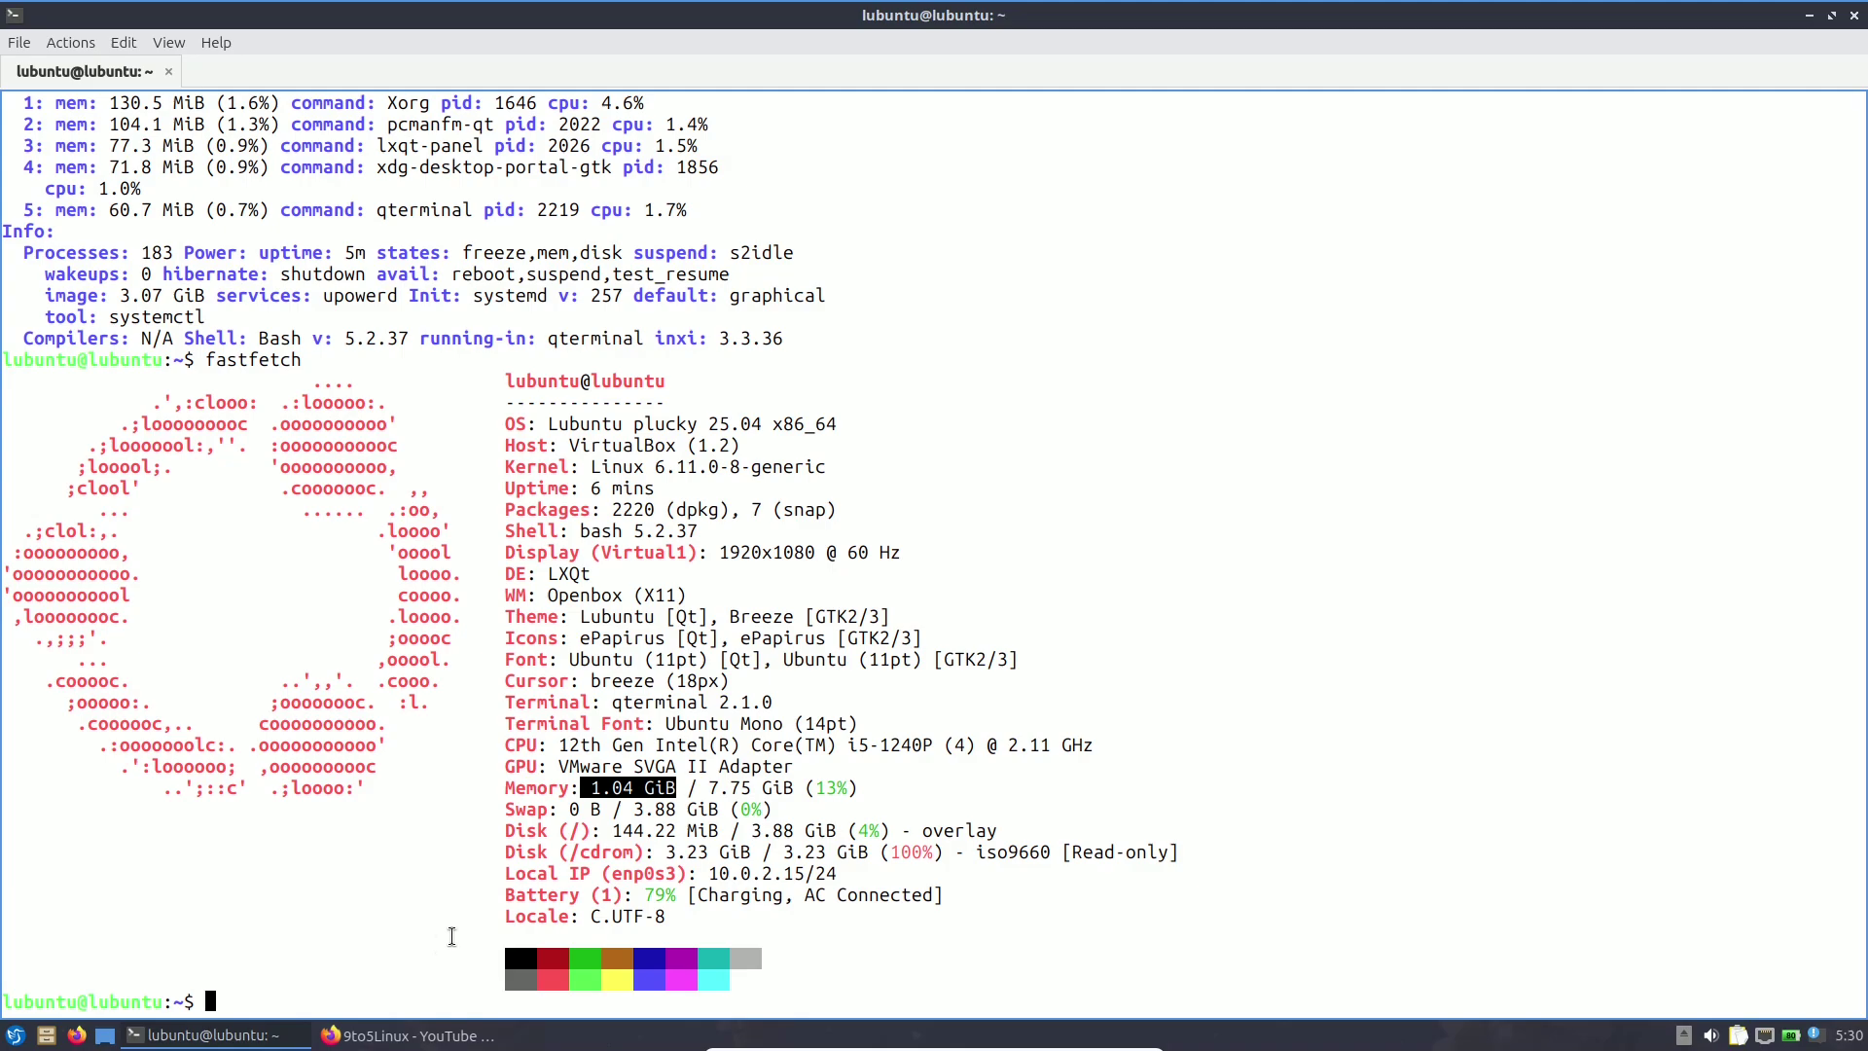
click(394, 986)
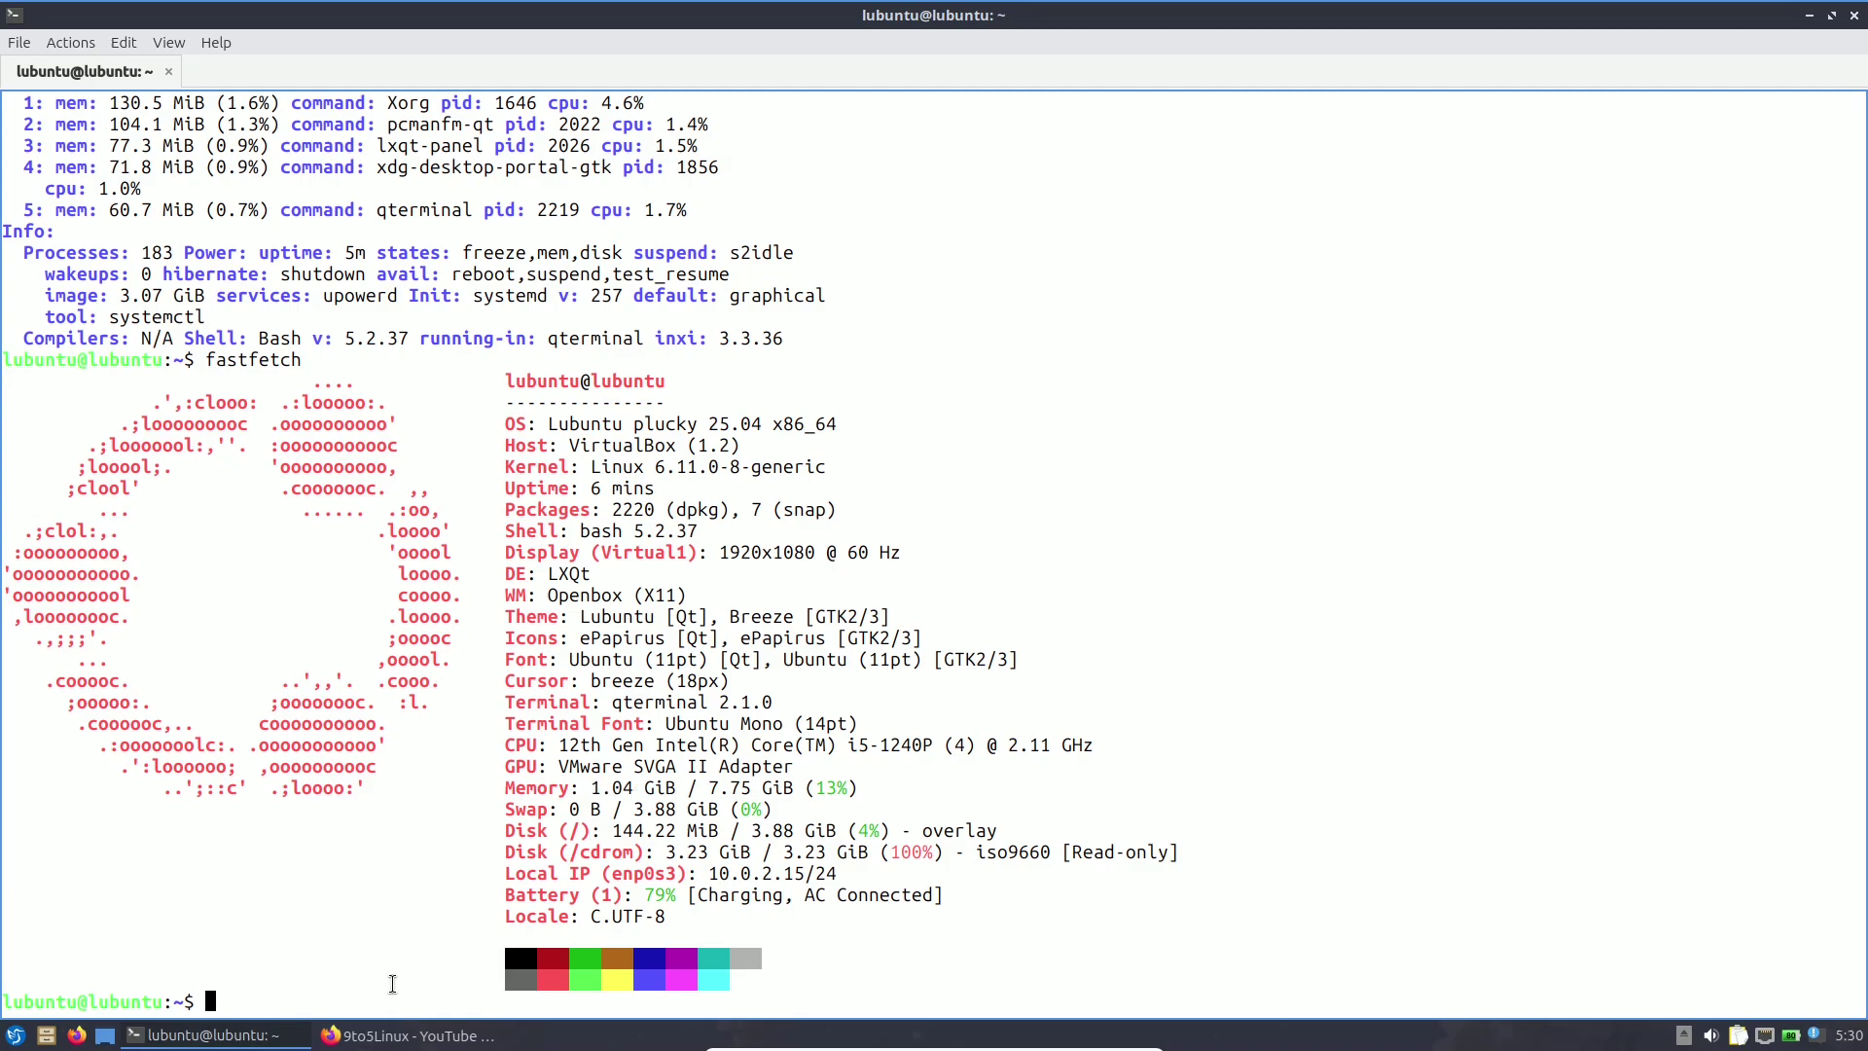
Rerun fastfetch and highlight the 13-minute uptime, memory usage and Disk (/) values.
text(fastfetc)
text(h)
key(Return)
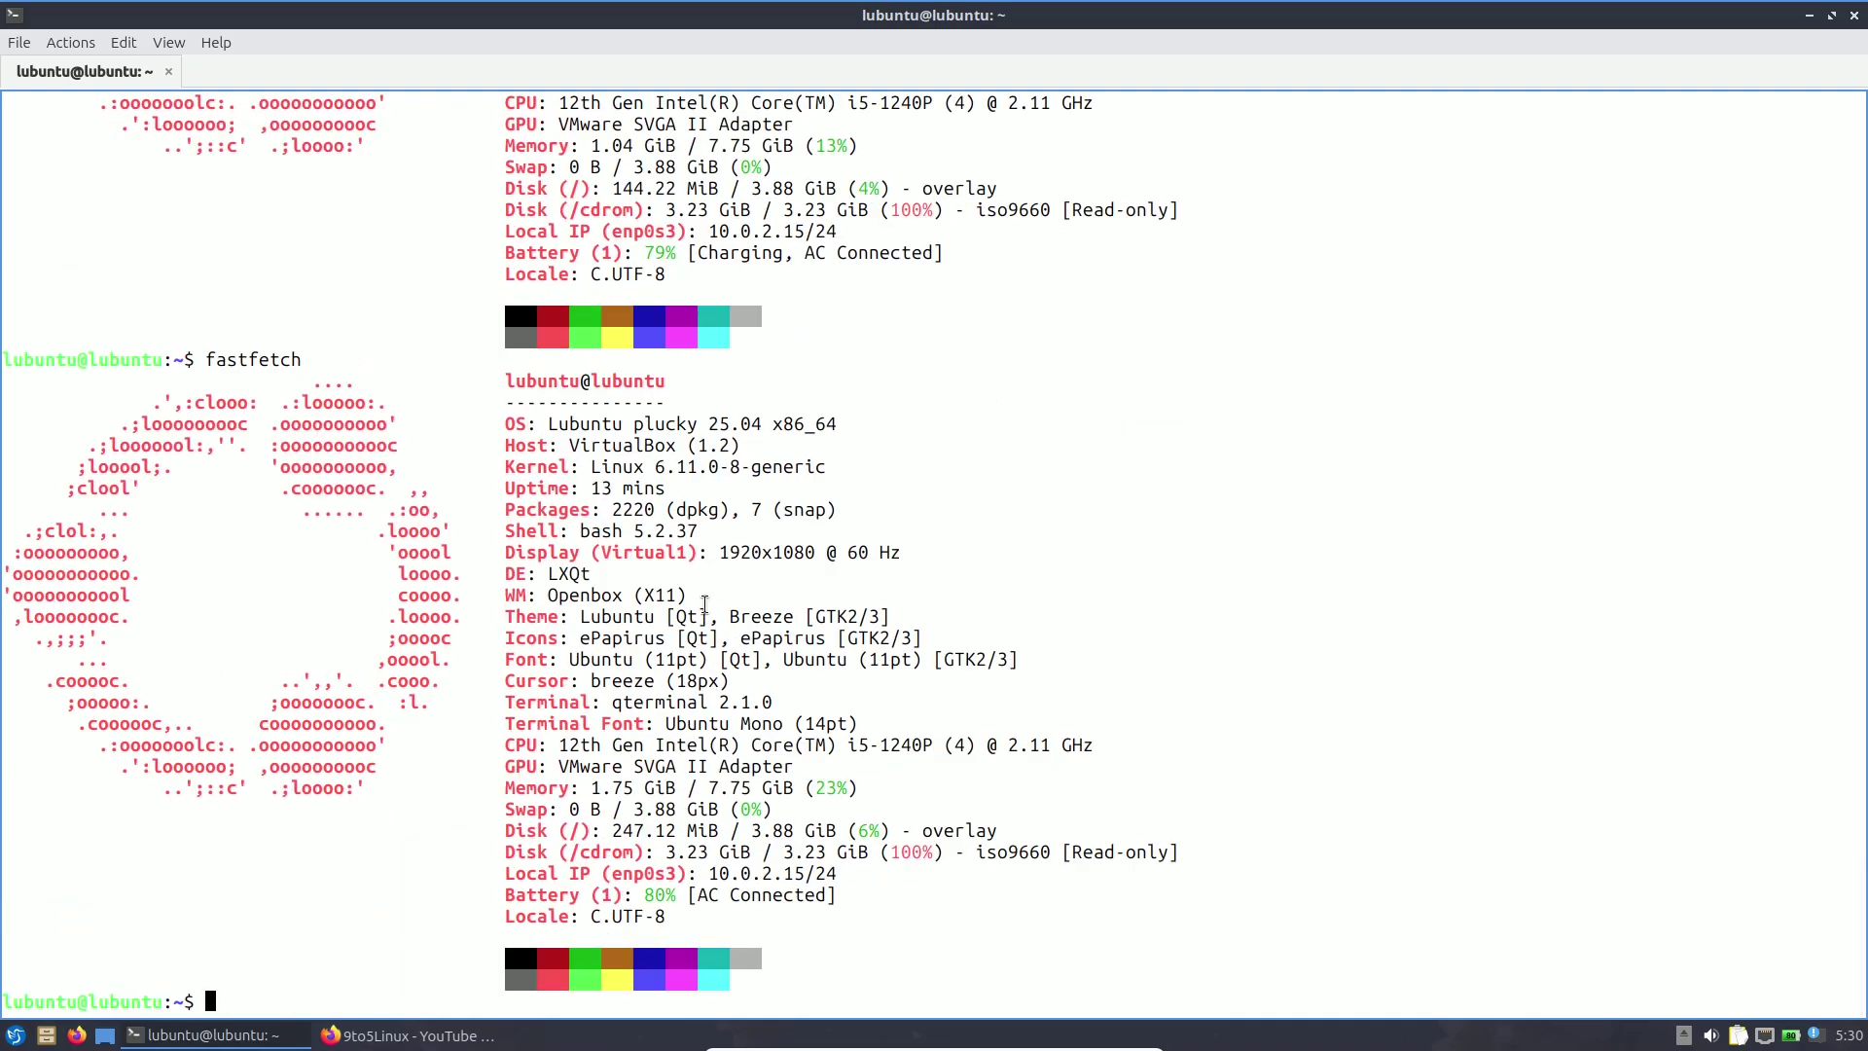
drag(507, 490, 675, 497)
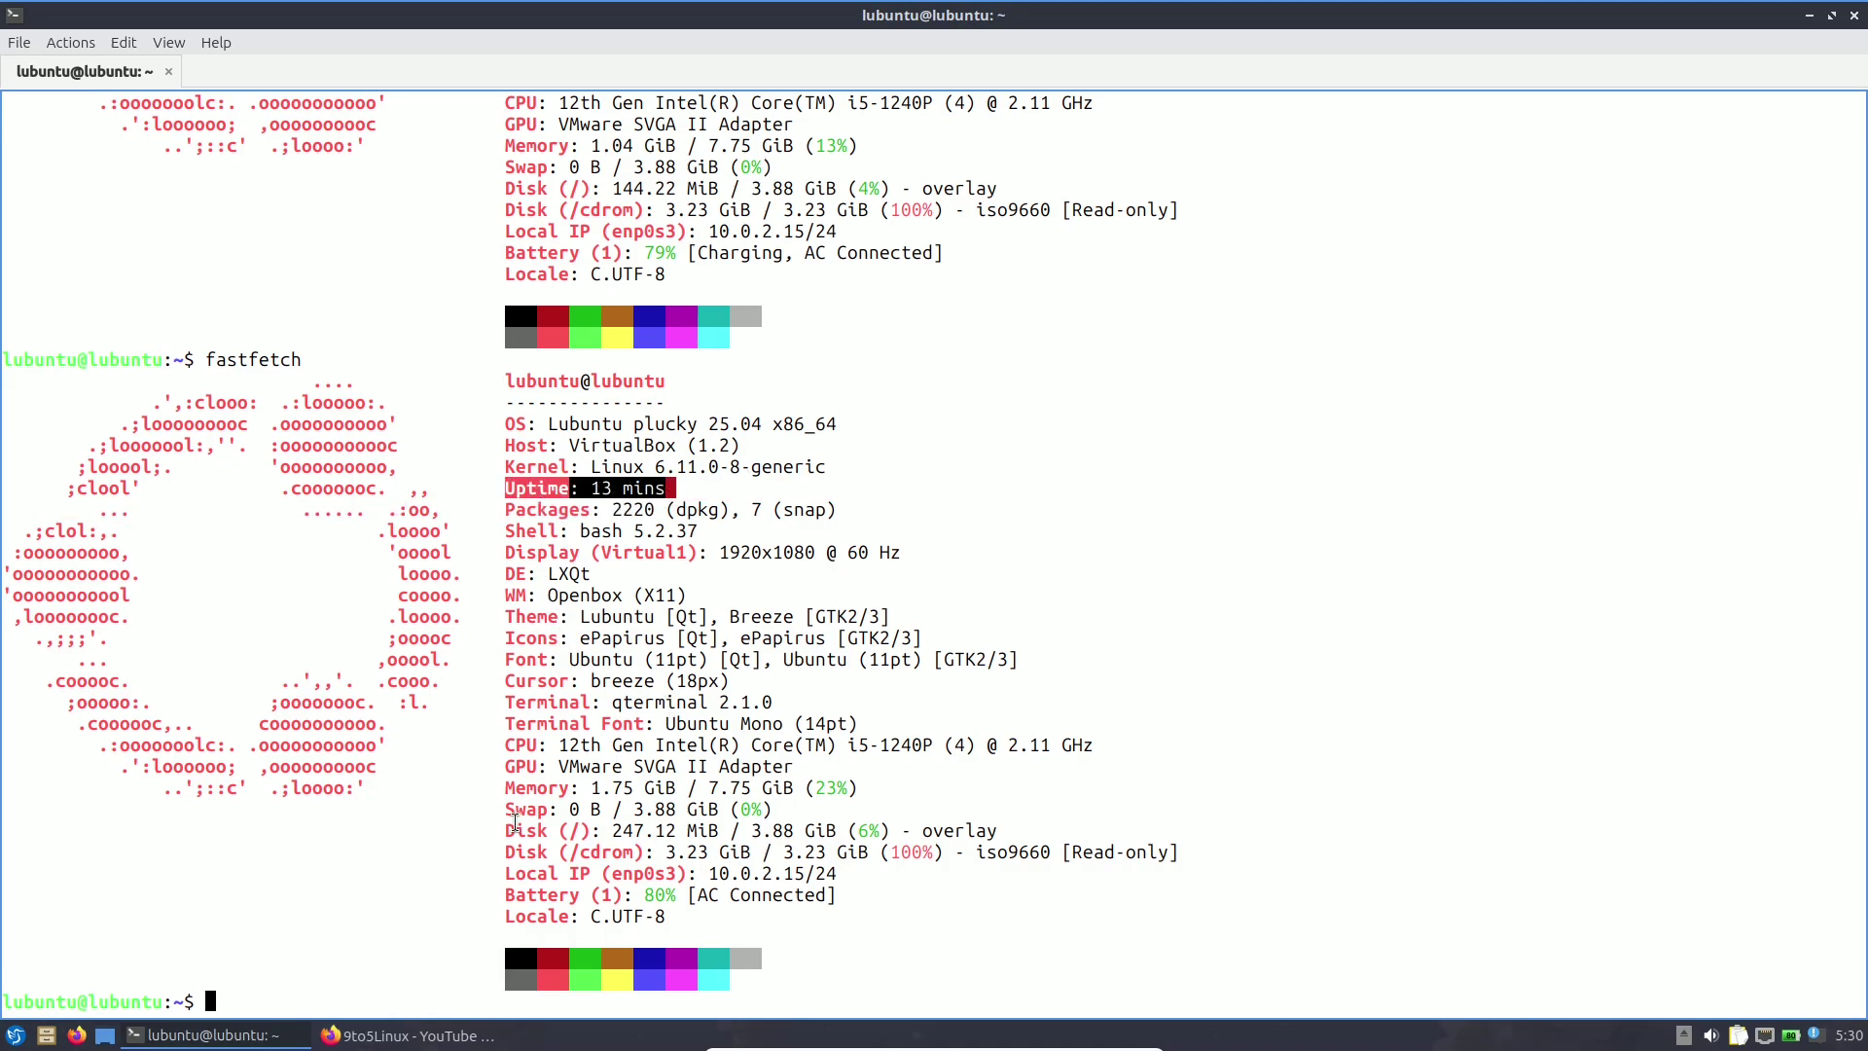
drag(505, 788, 742, 787)
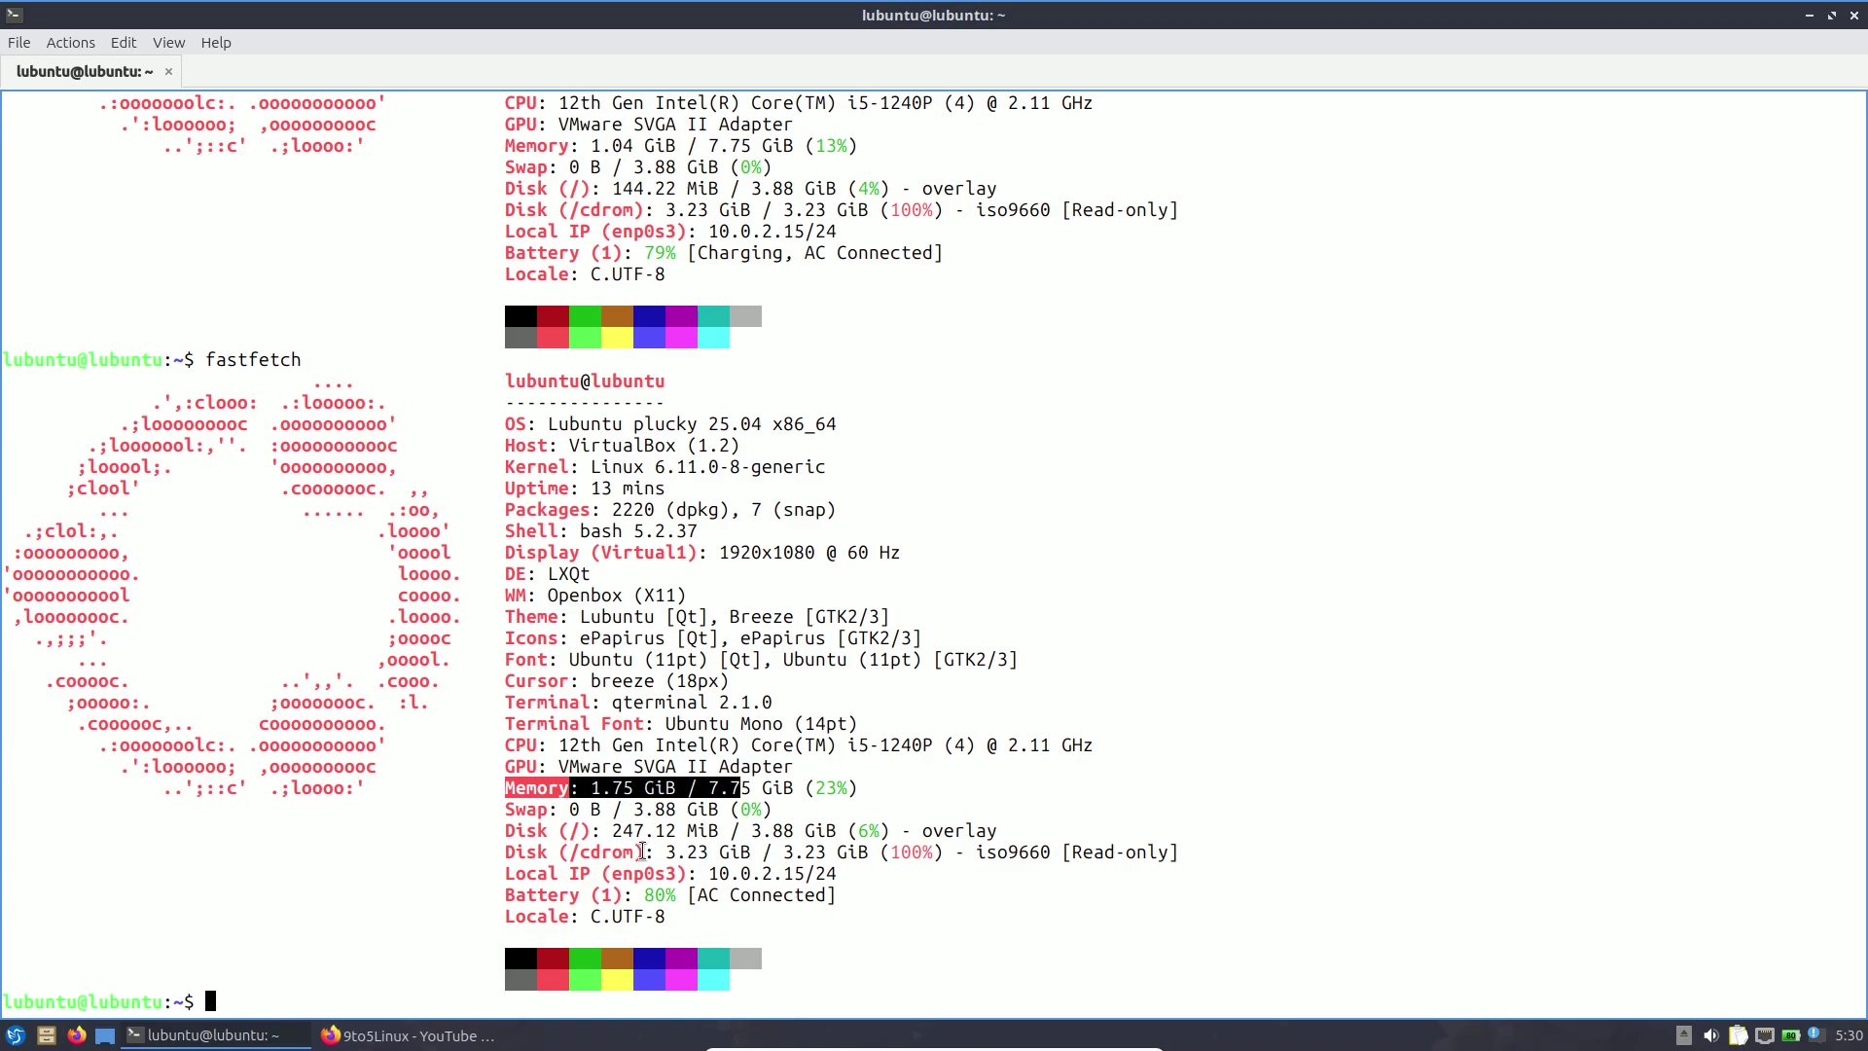
drag(600, 832, 763, 832)
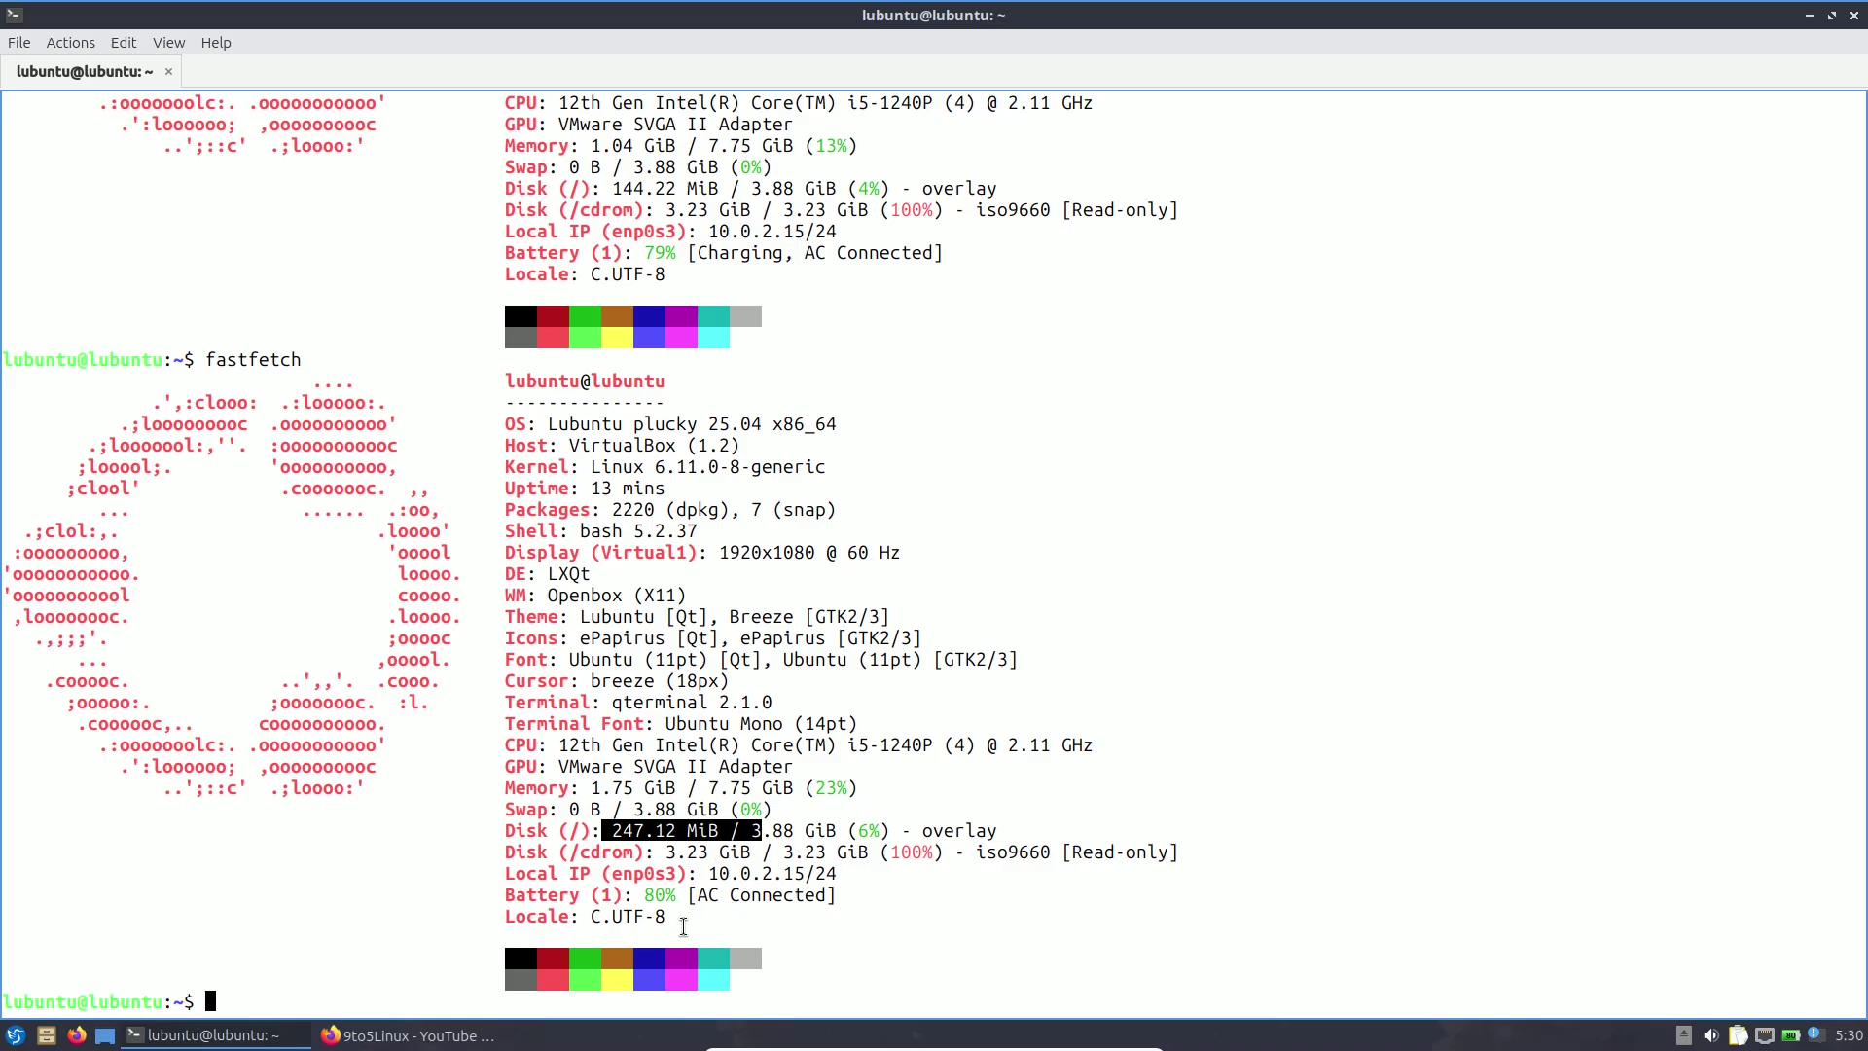
Scroll the terminal history back up to the inxi -sv8 report.
scroll(702, 891, up, 20)
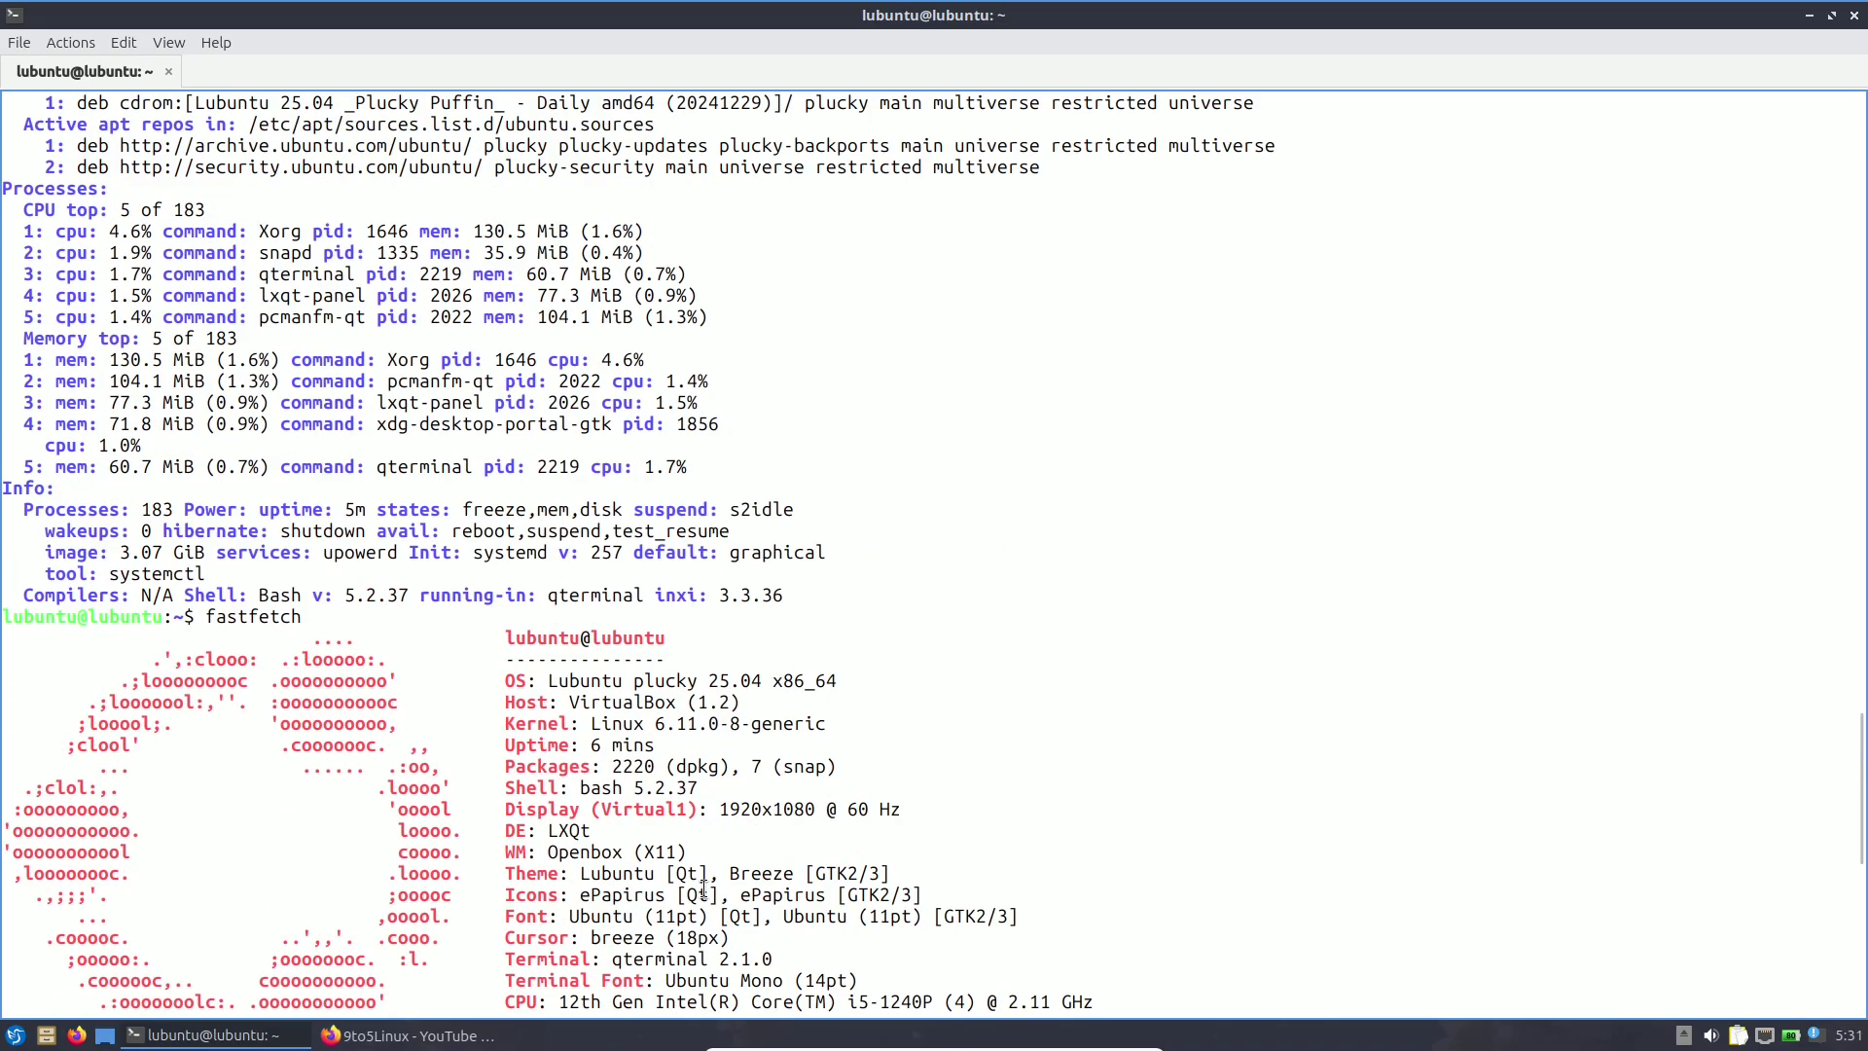
scroll(703, 890, up, 20)
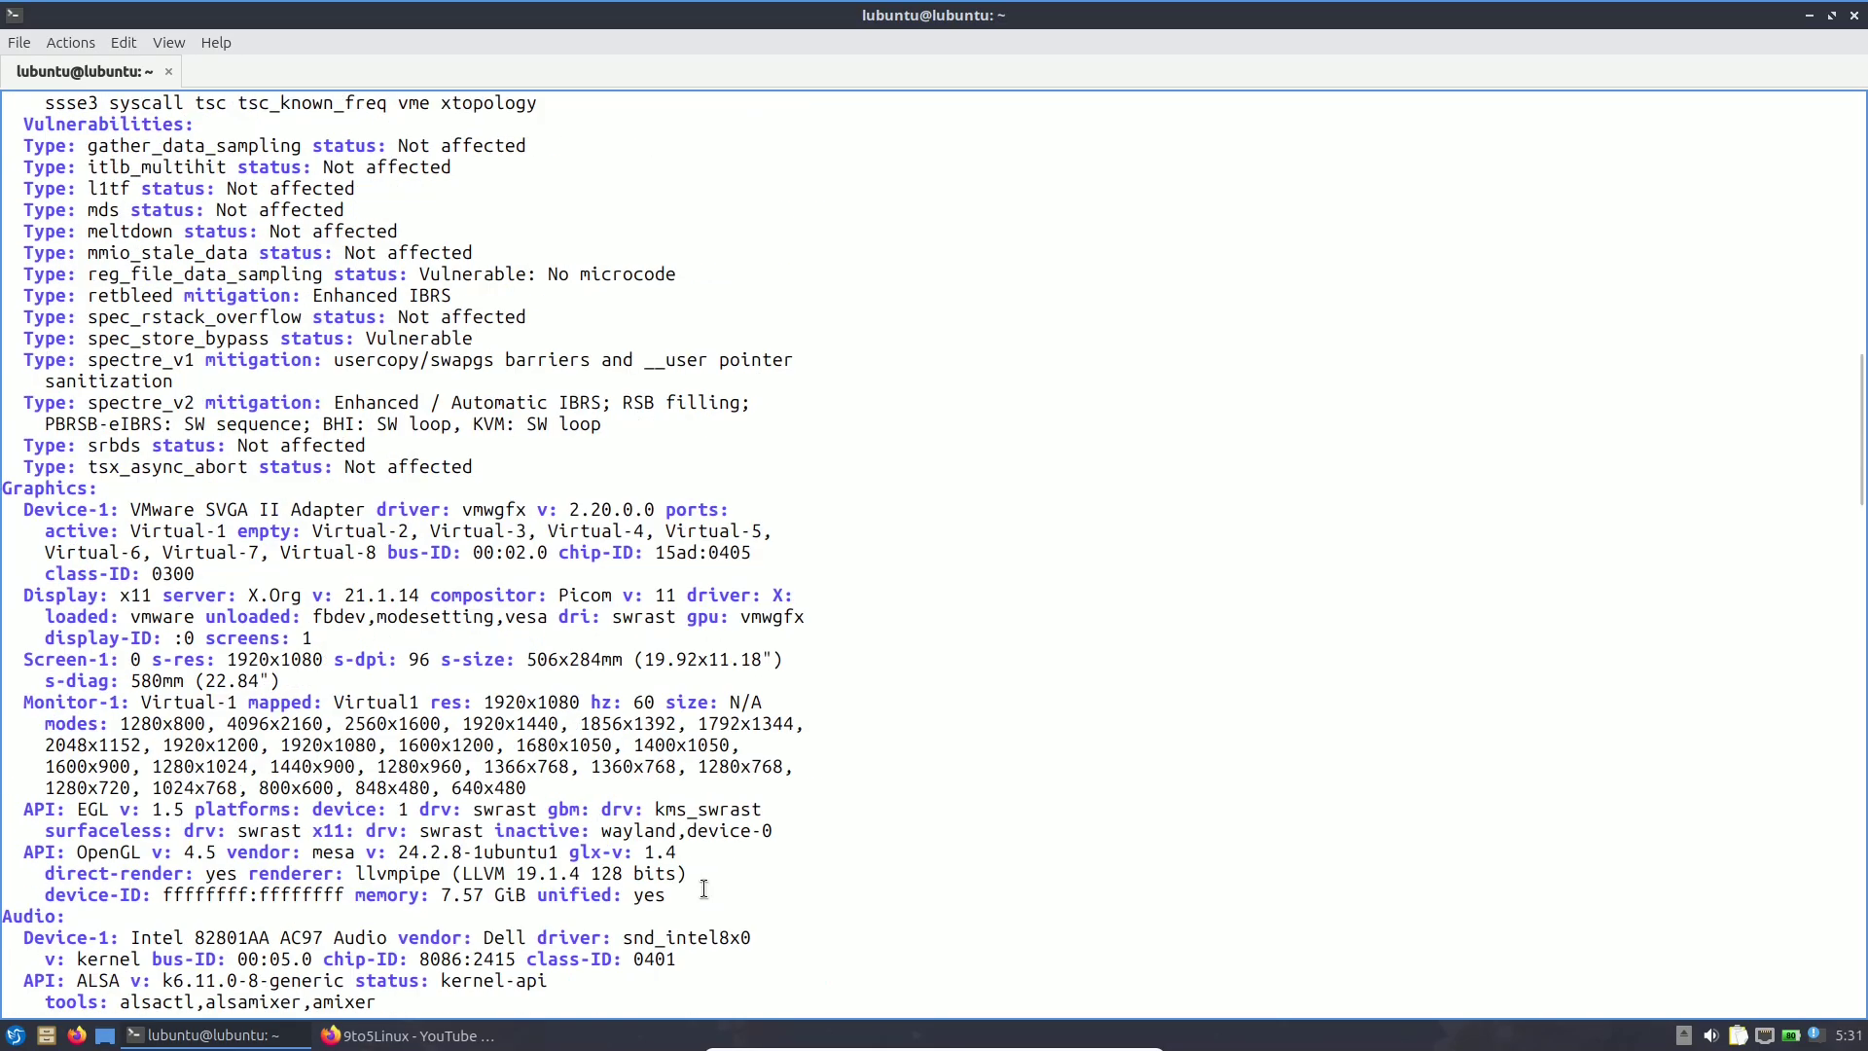
scroll(702, 890, up, 20)
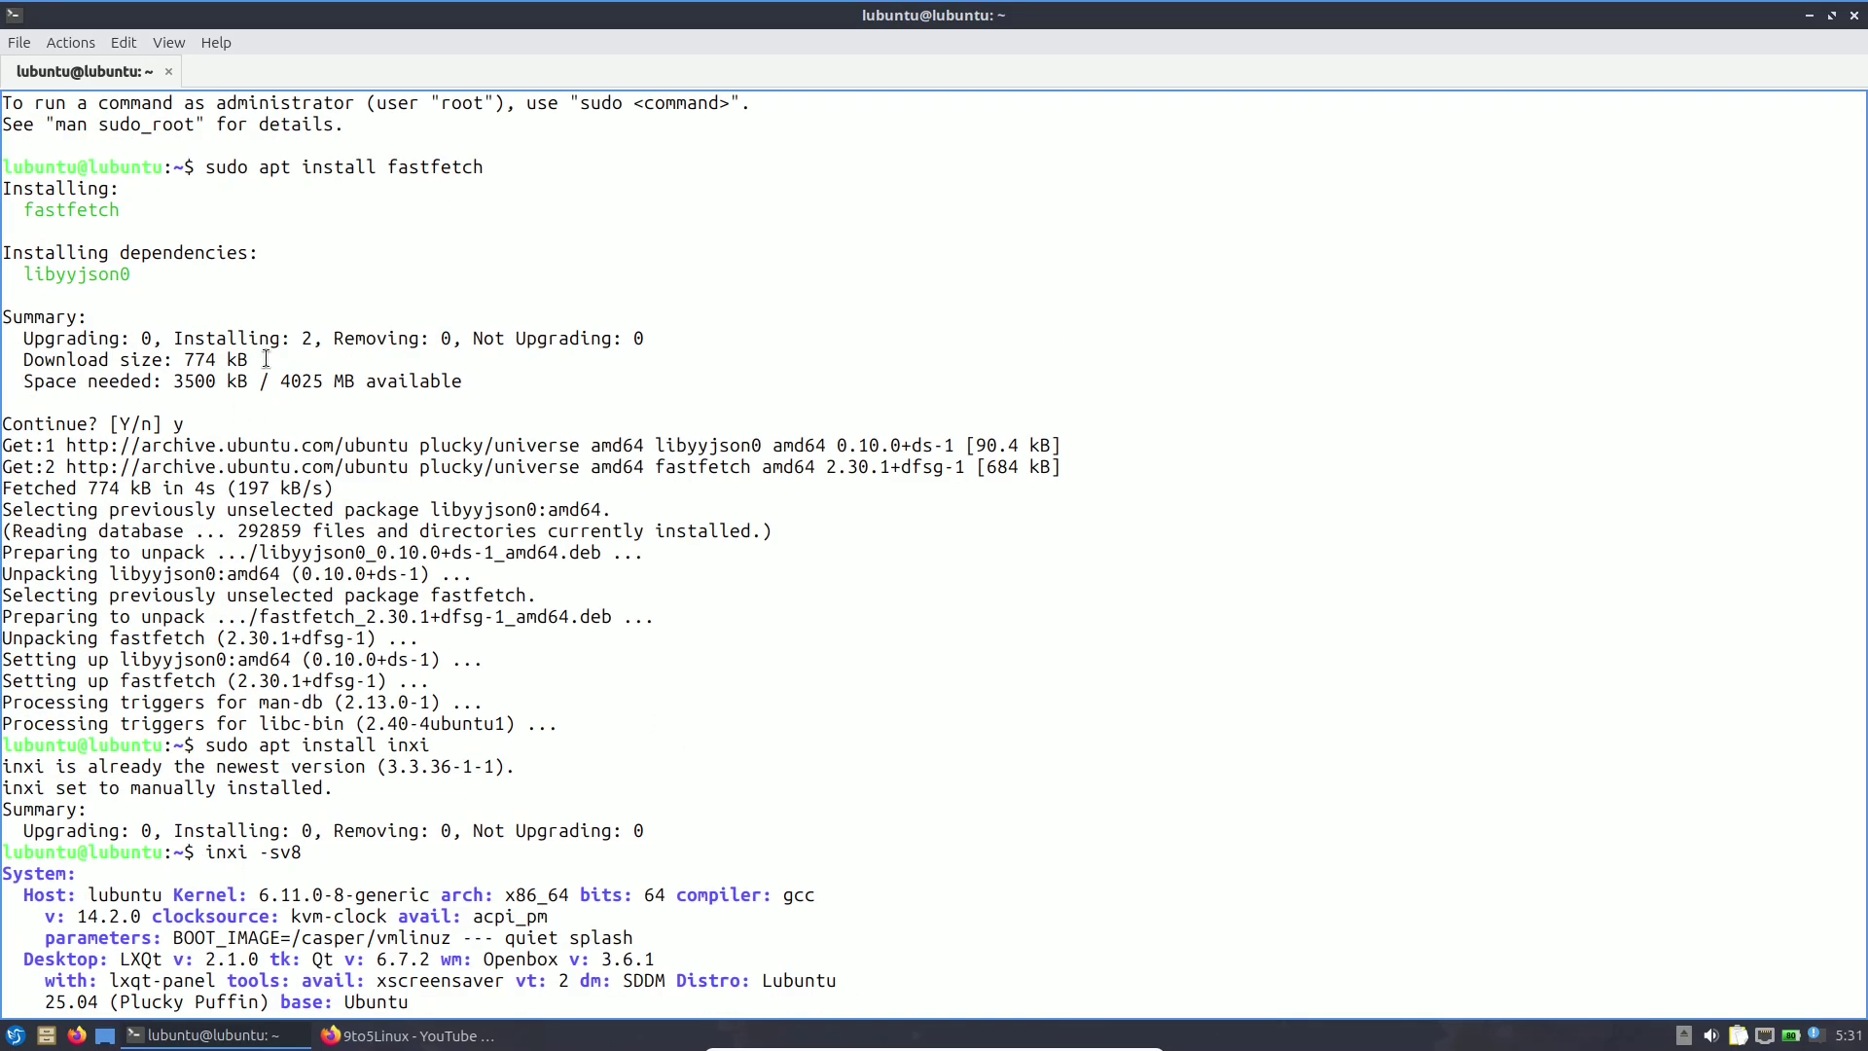
scroll(459, 499, down, 6)
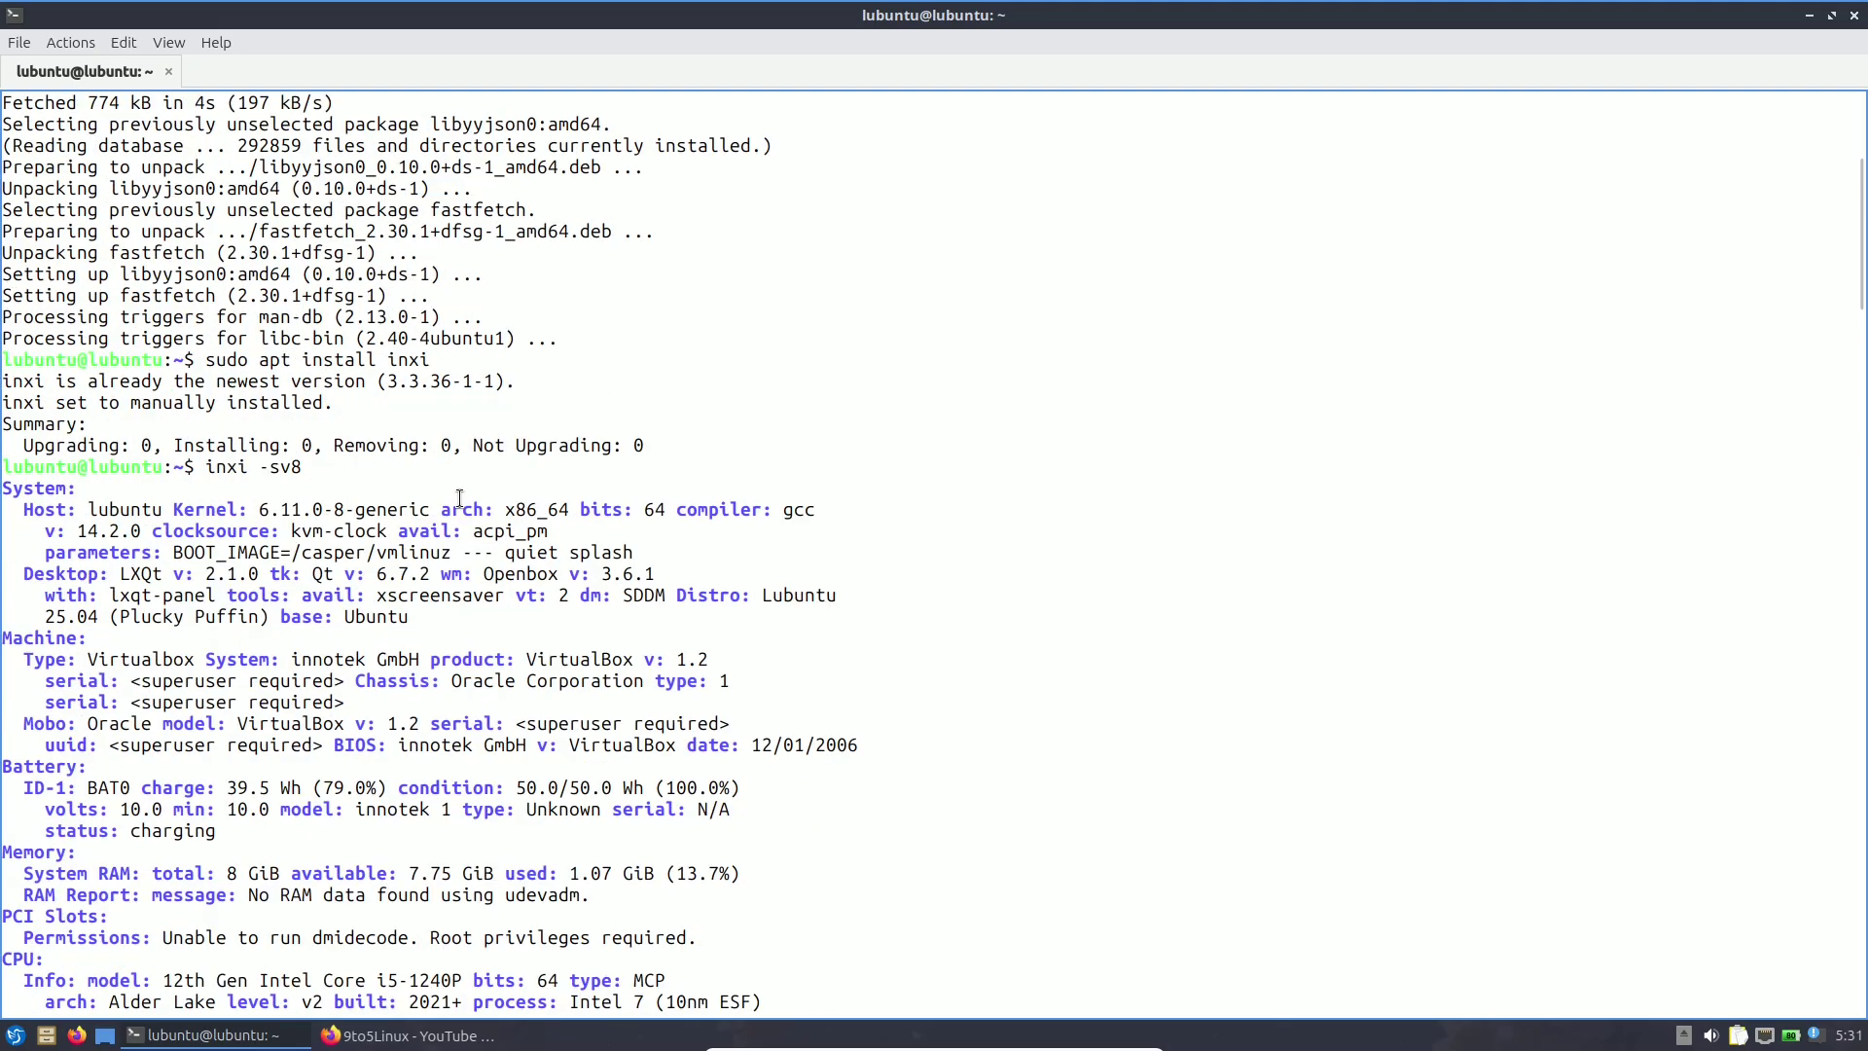
scroll(198, 530, down, 1)
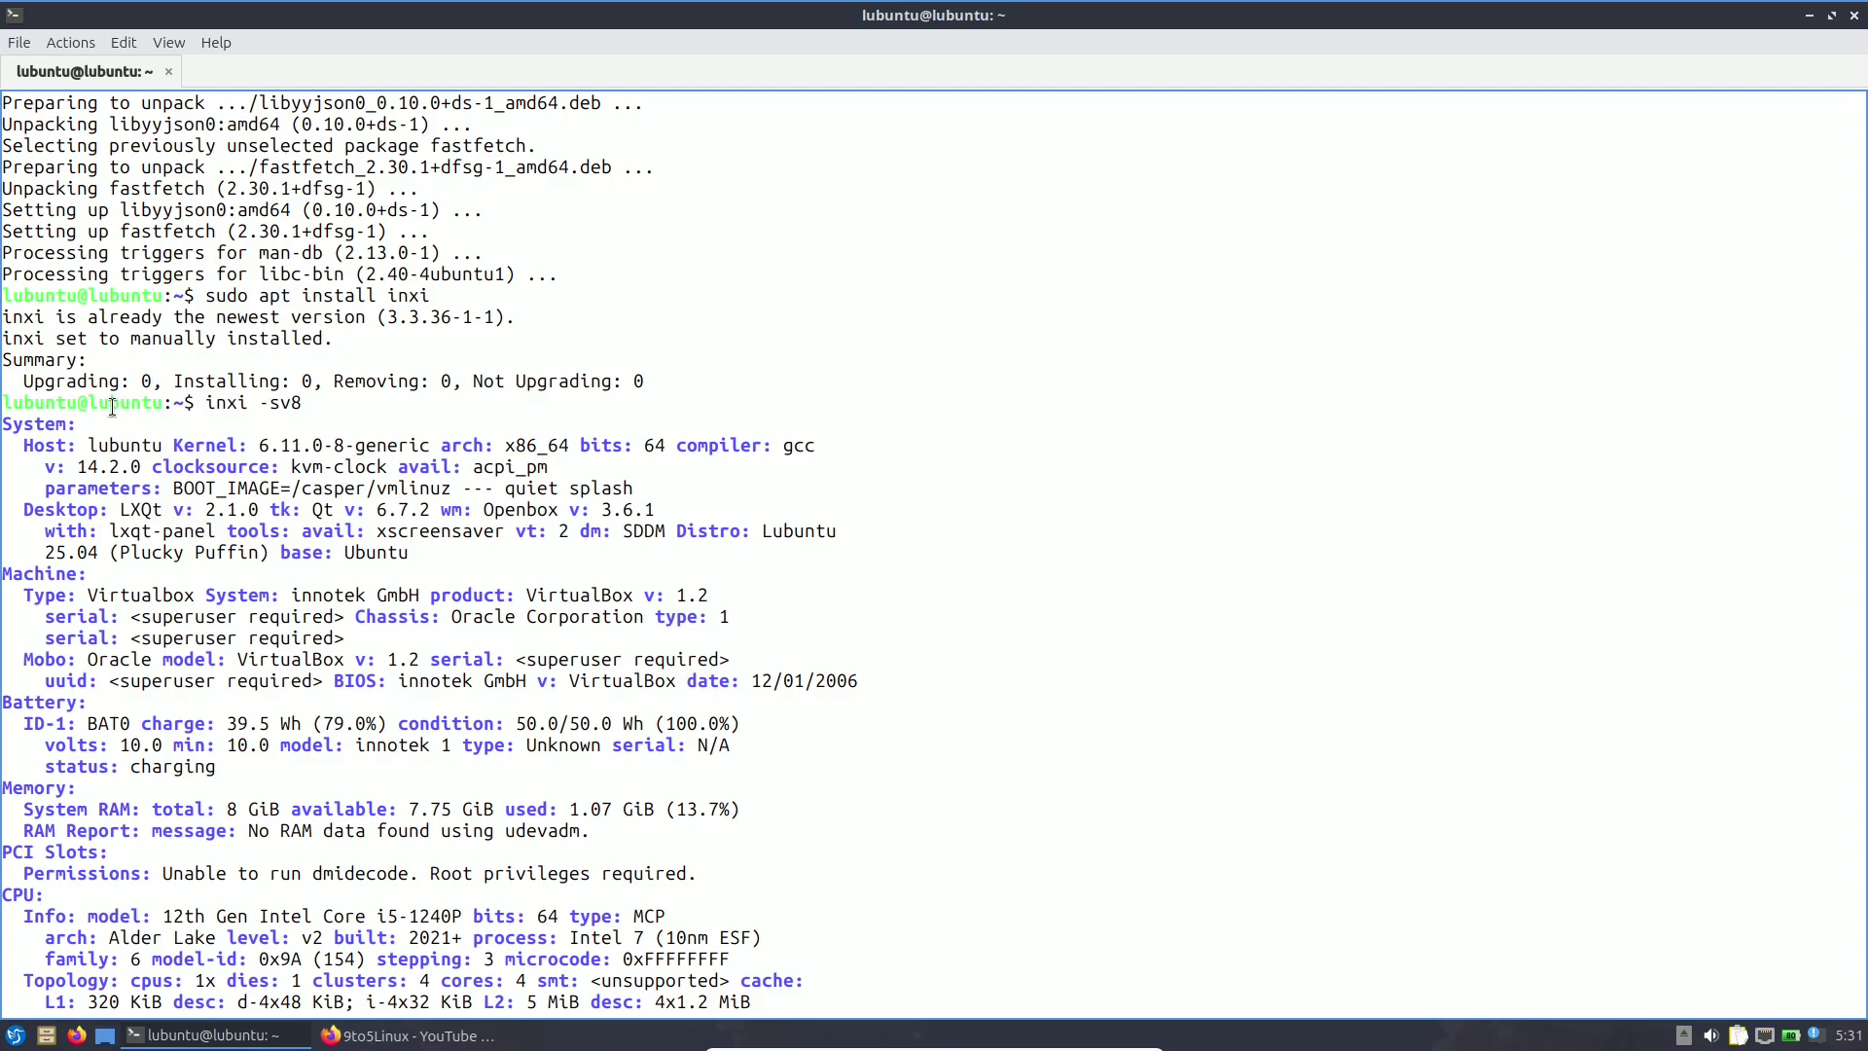
drag(184, 402, 310, 410)
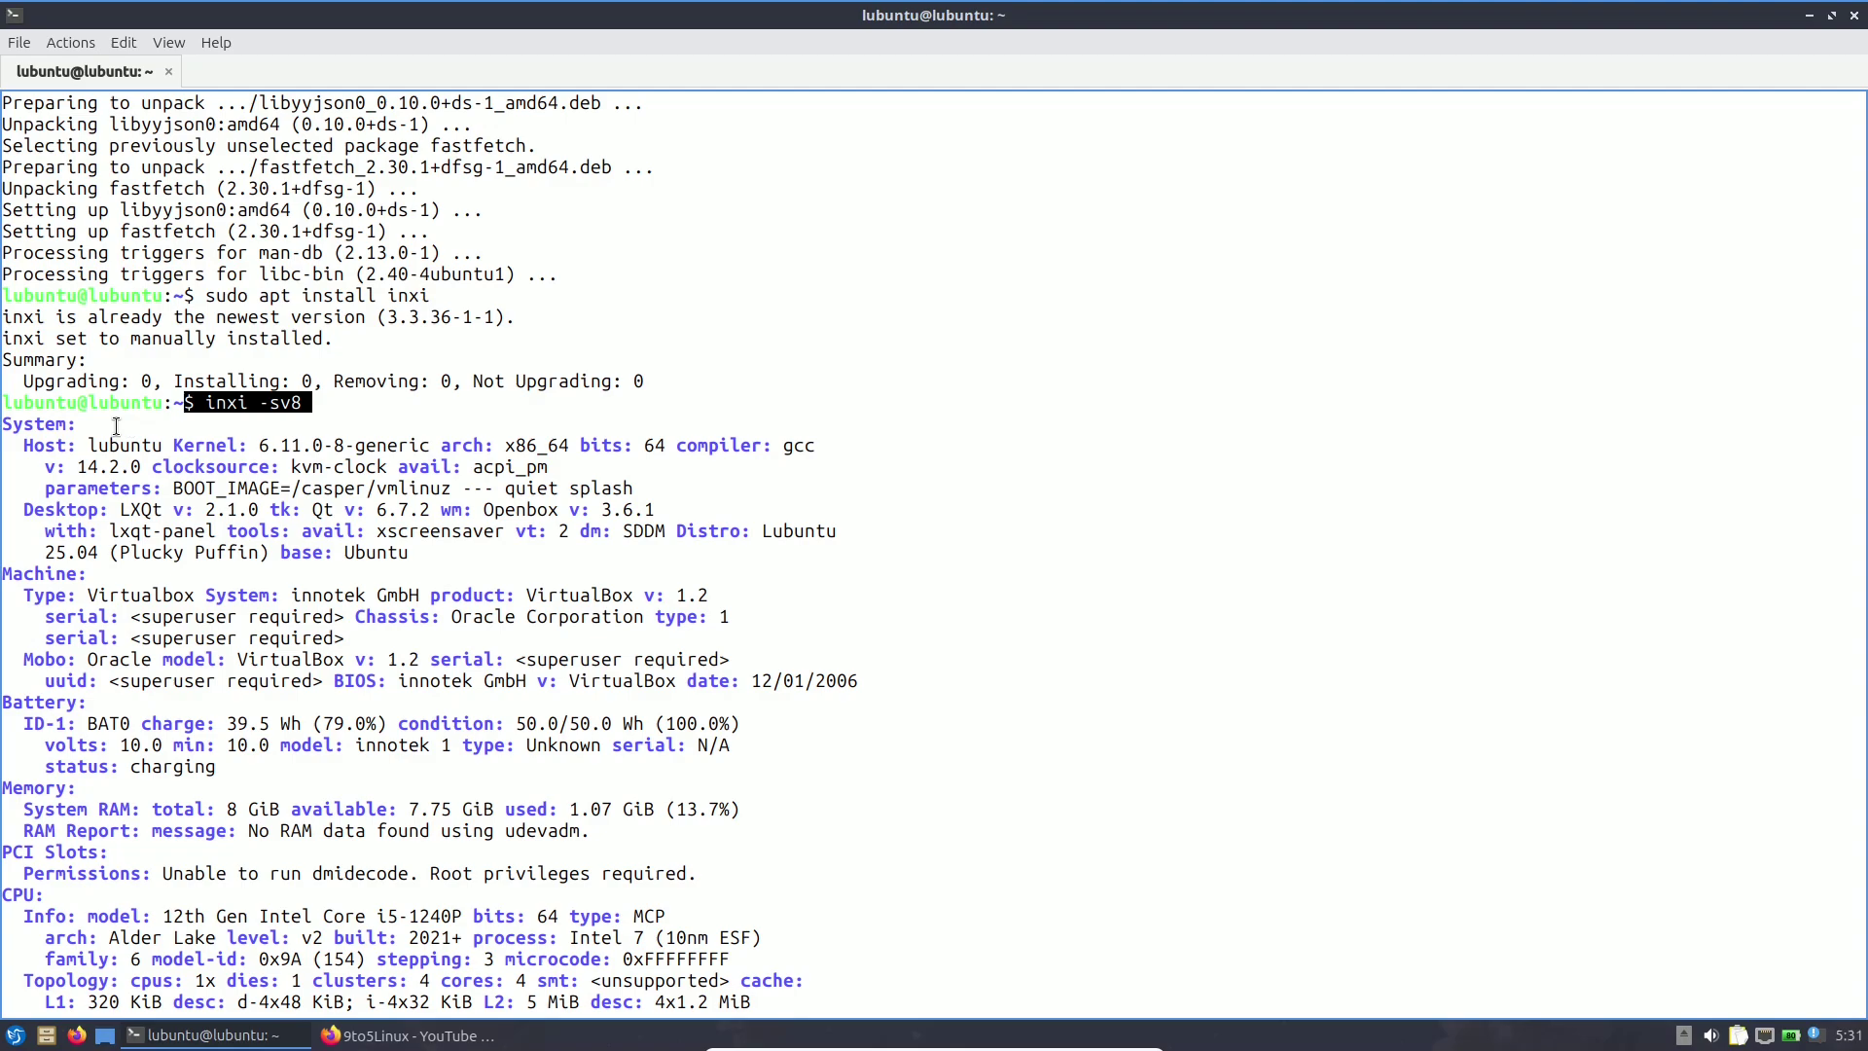
drag(4, 425, 203, 448)
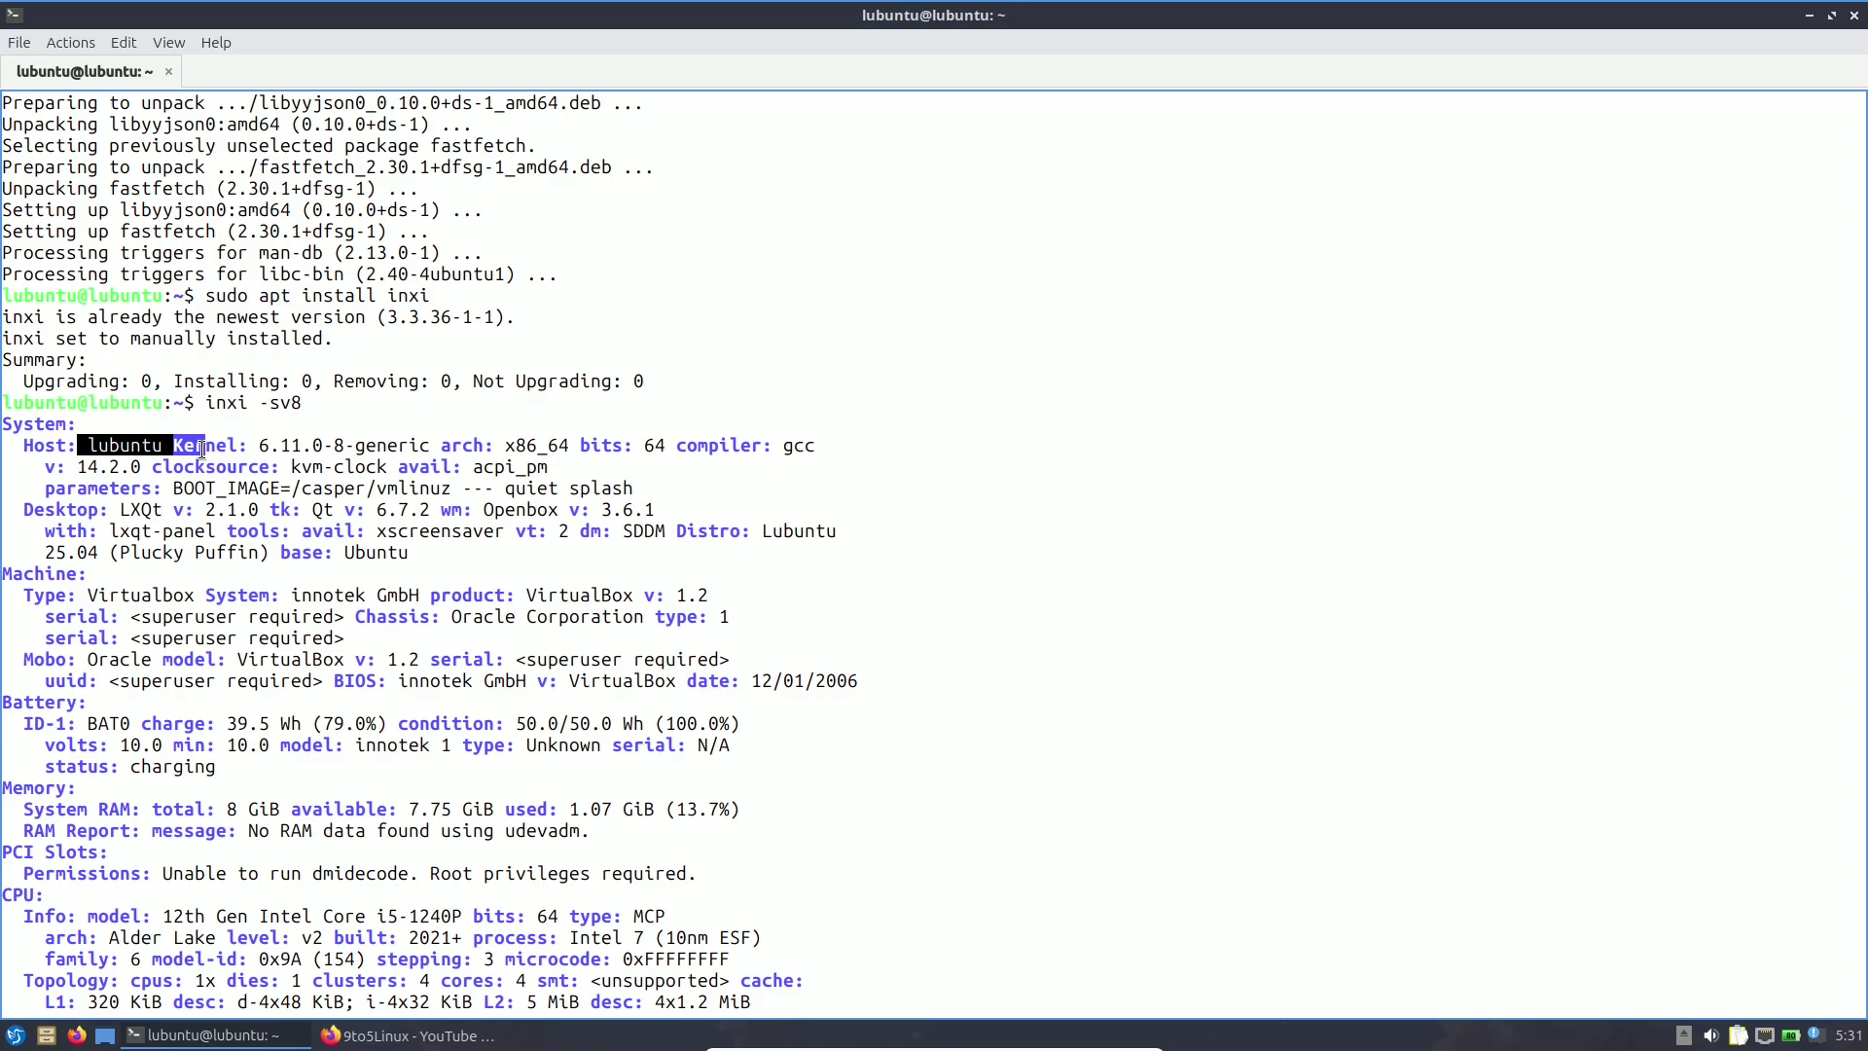
drag(162, 448, 339, 449)
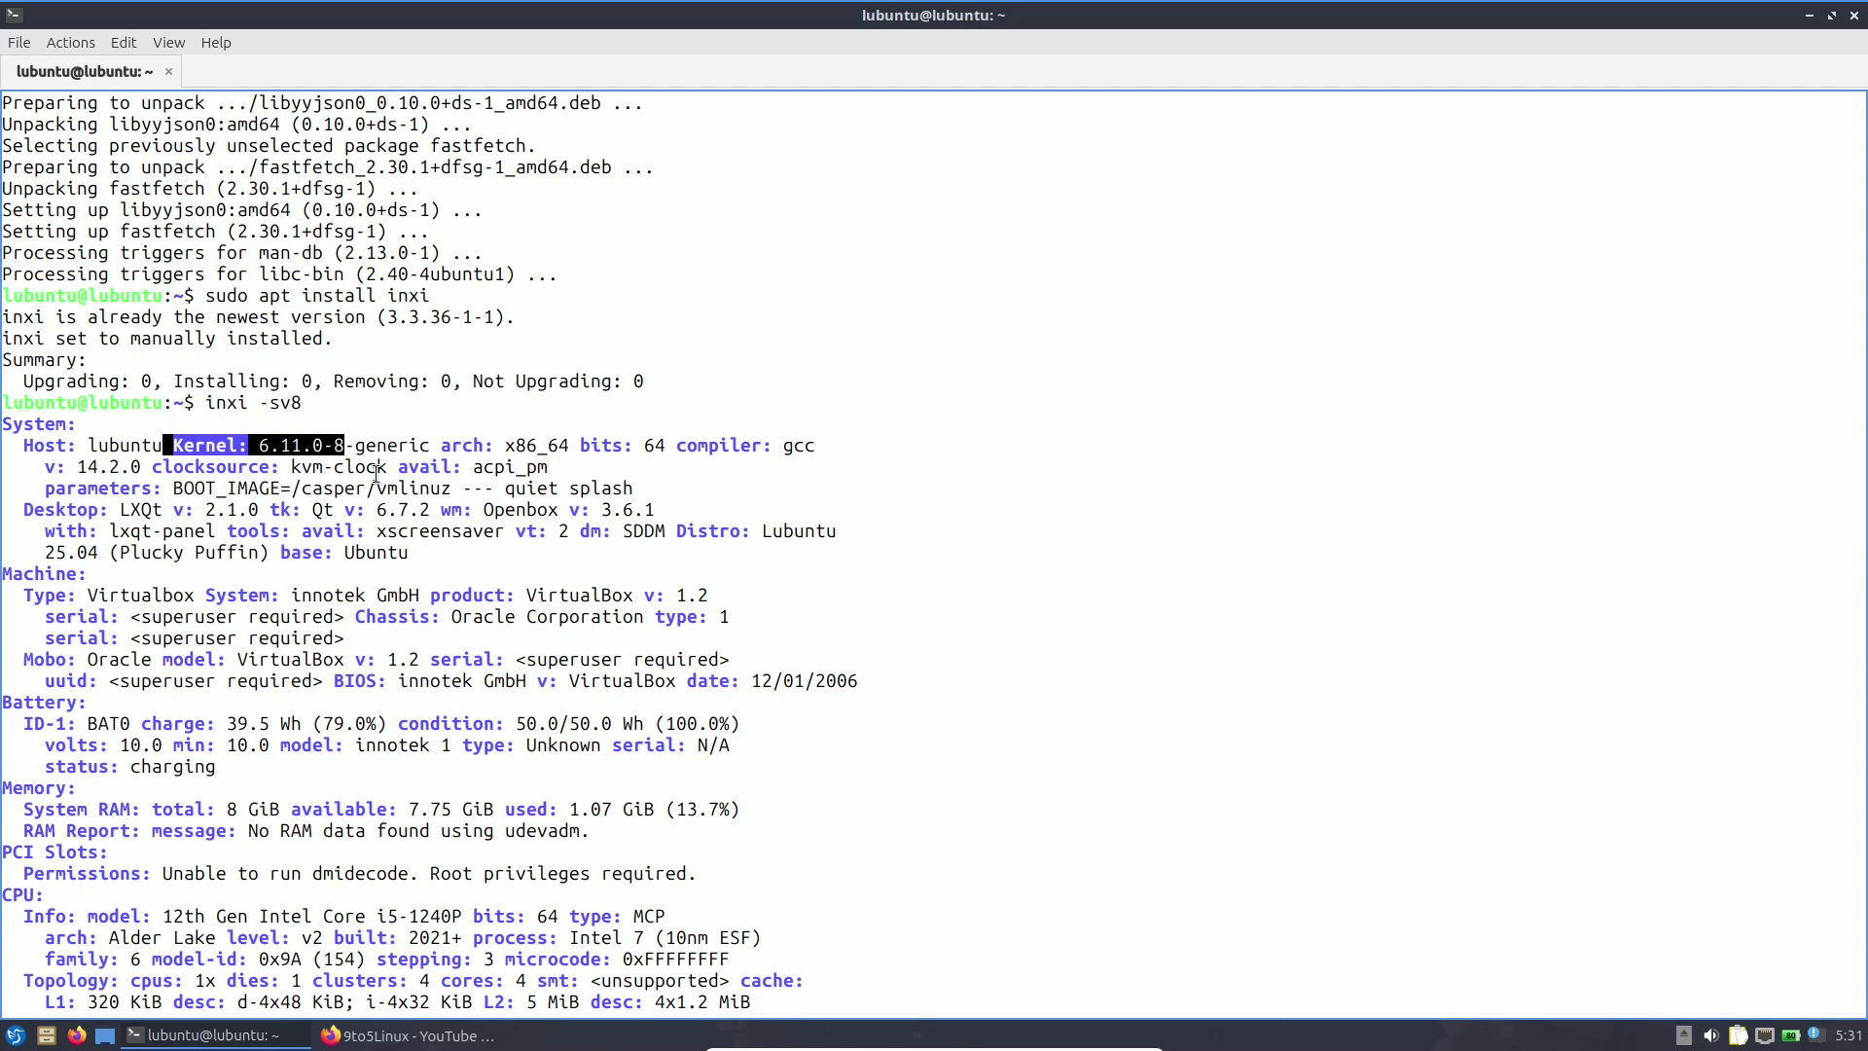
drag(552, 444, 248, 508)
click(674, 448)
click(386, 543)
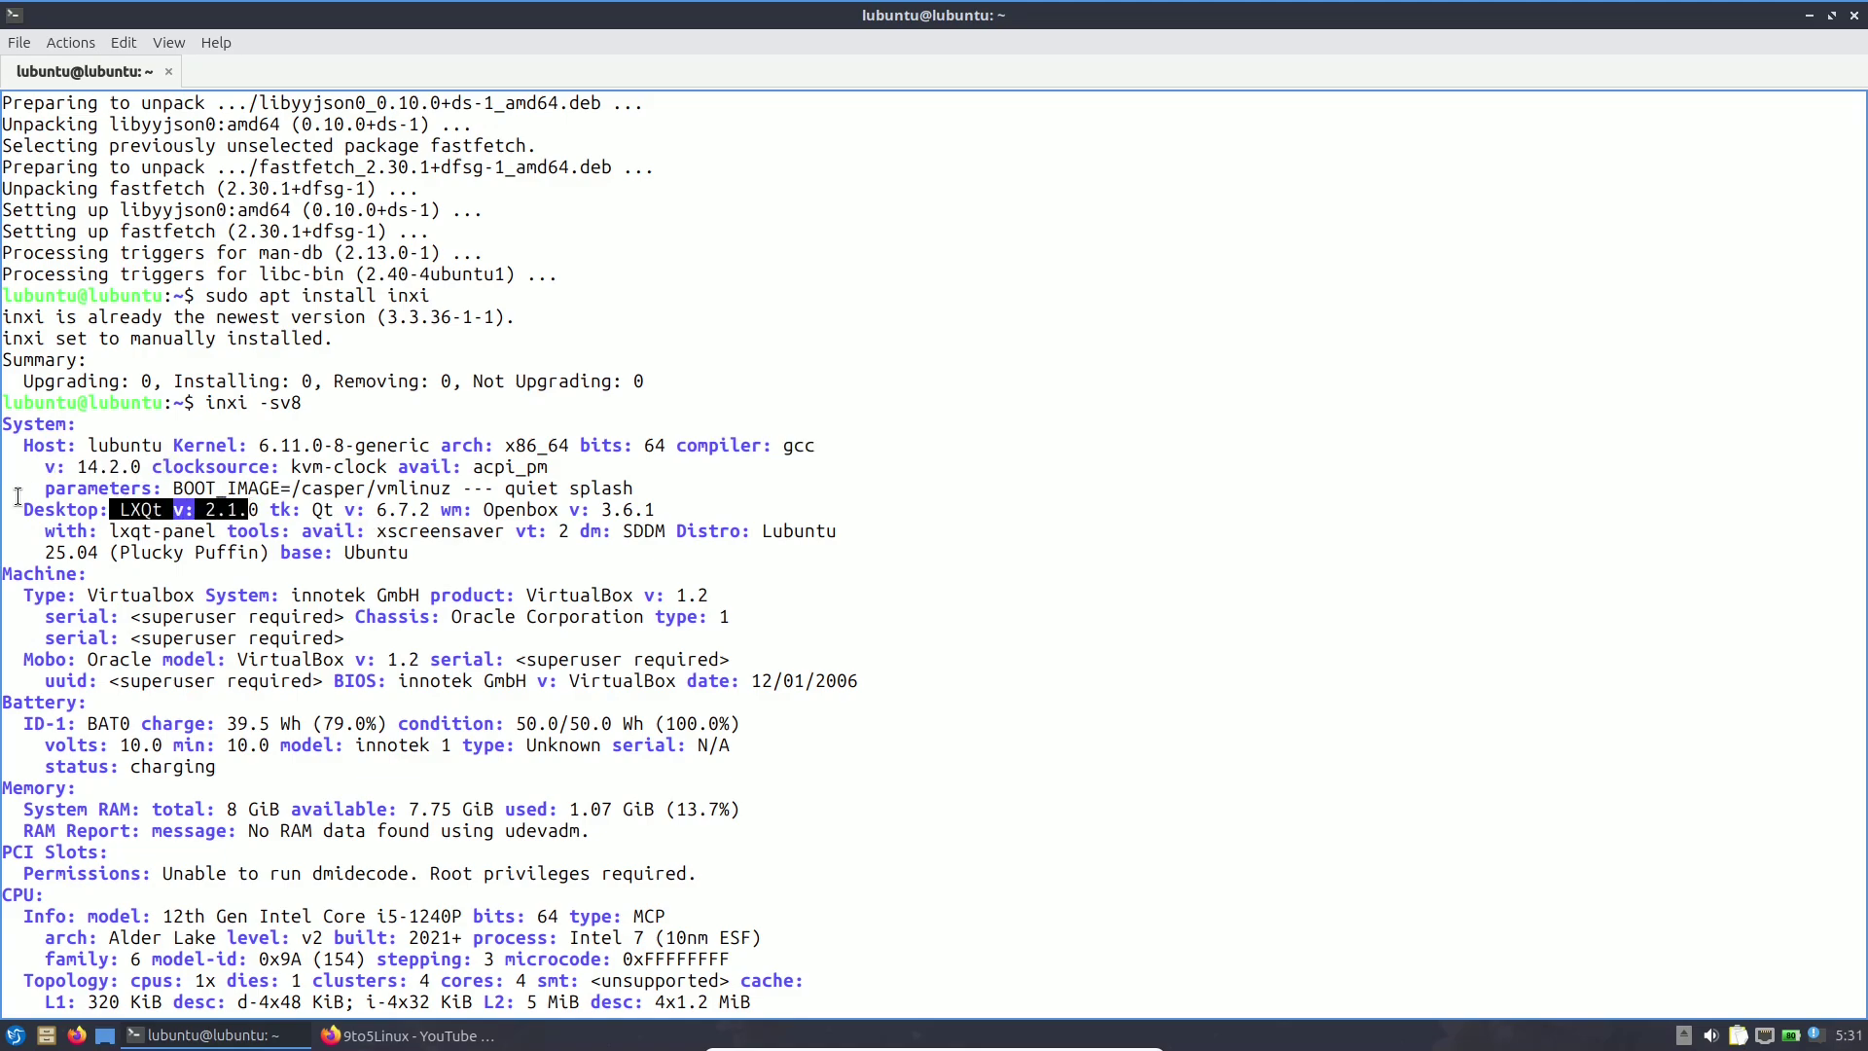
click(270, 513)
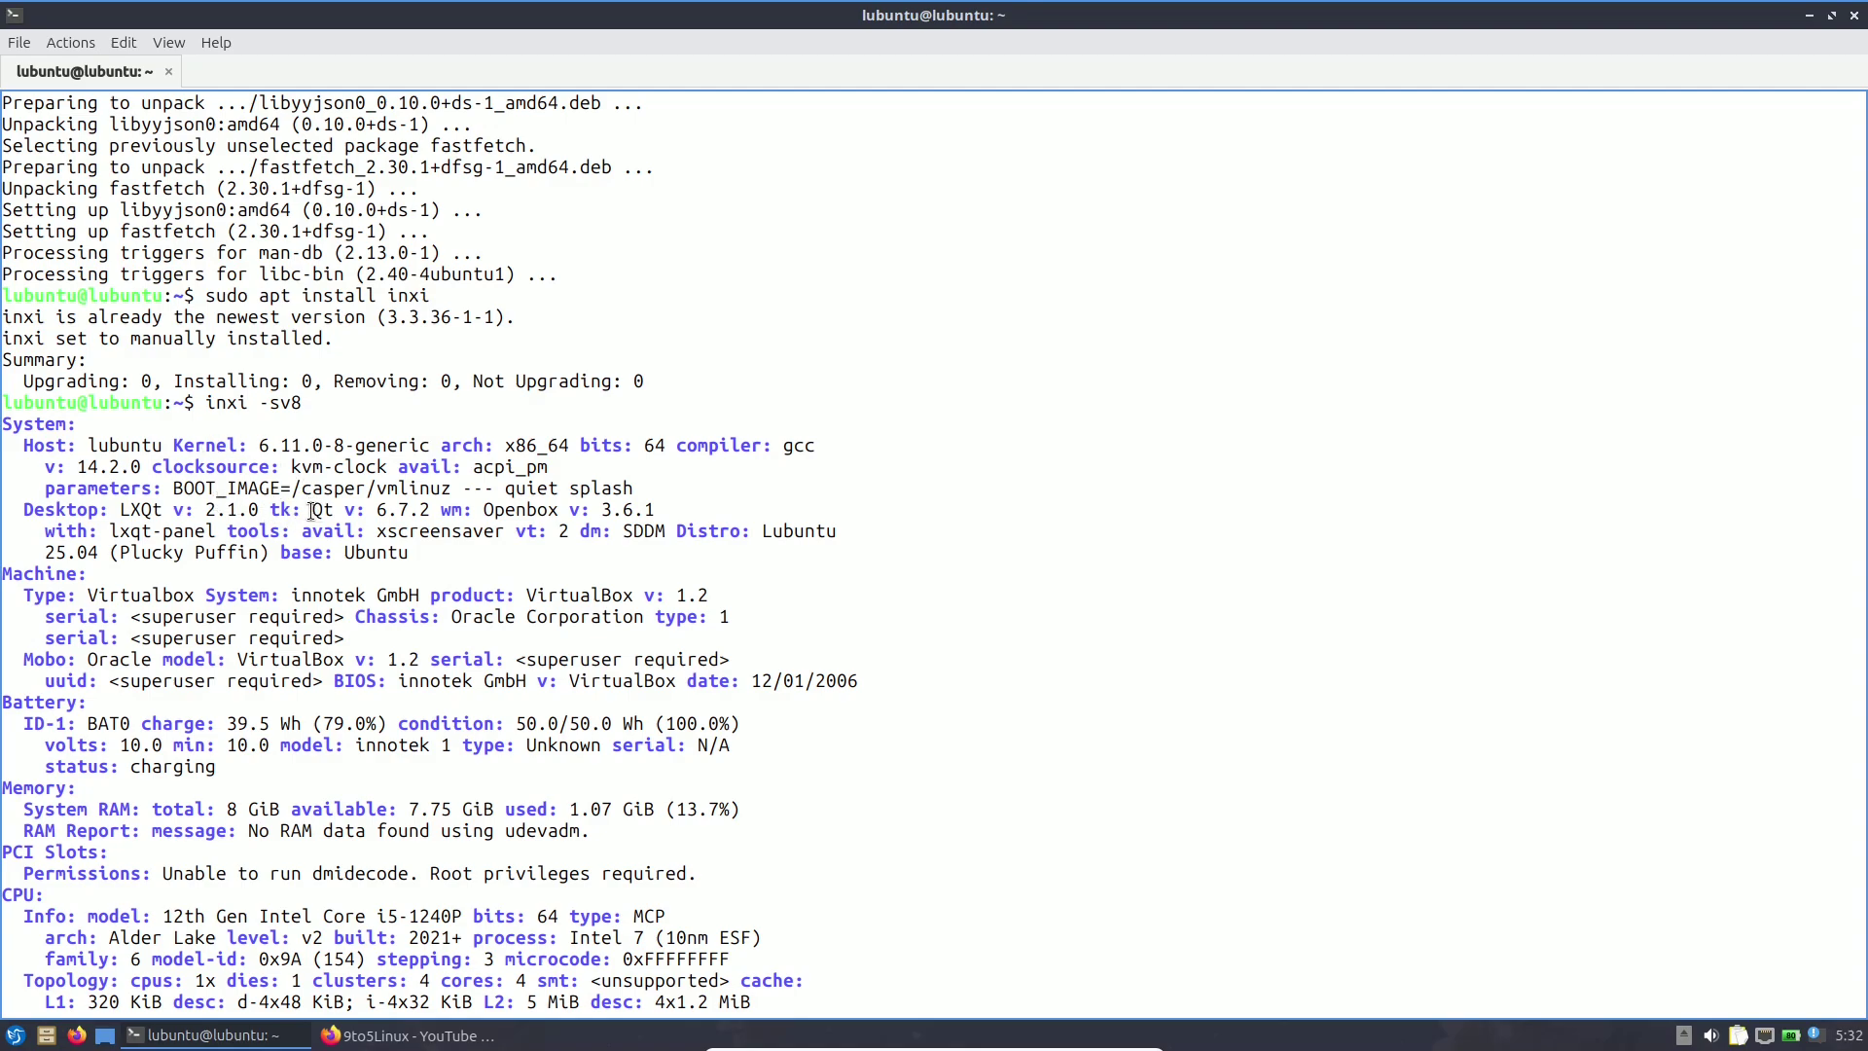
drag(311, 510, 680, 507)
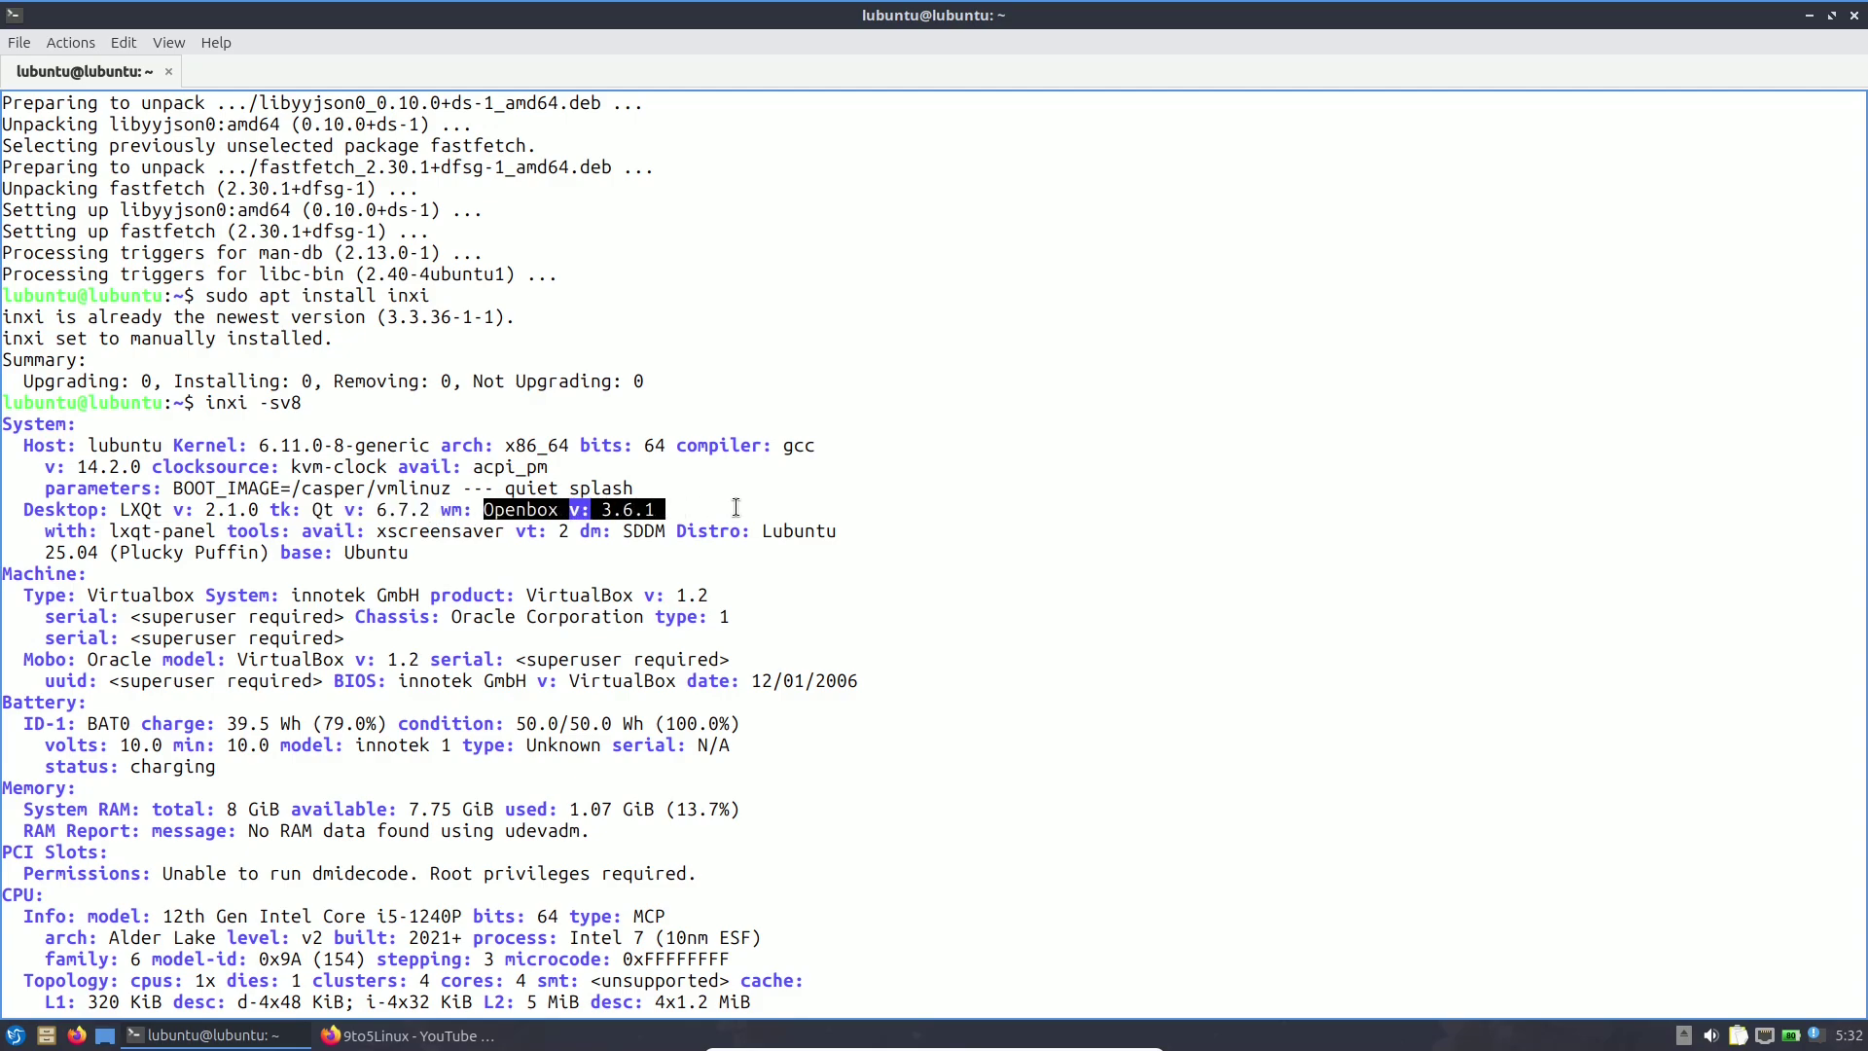
click(723, 534)
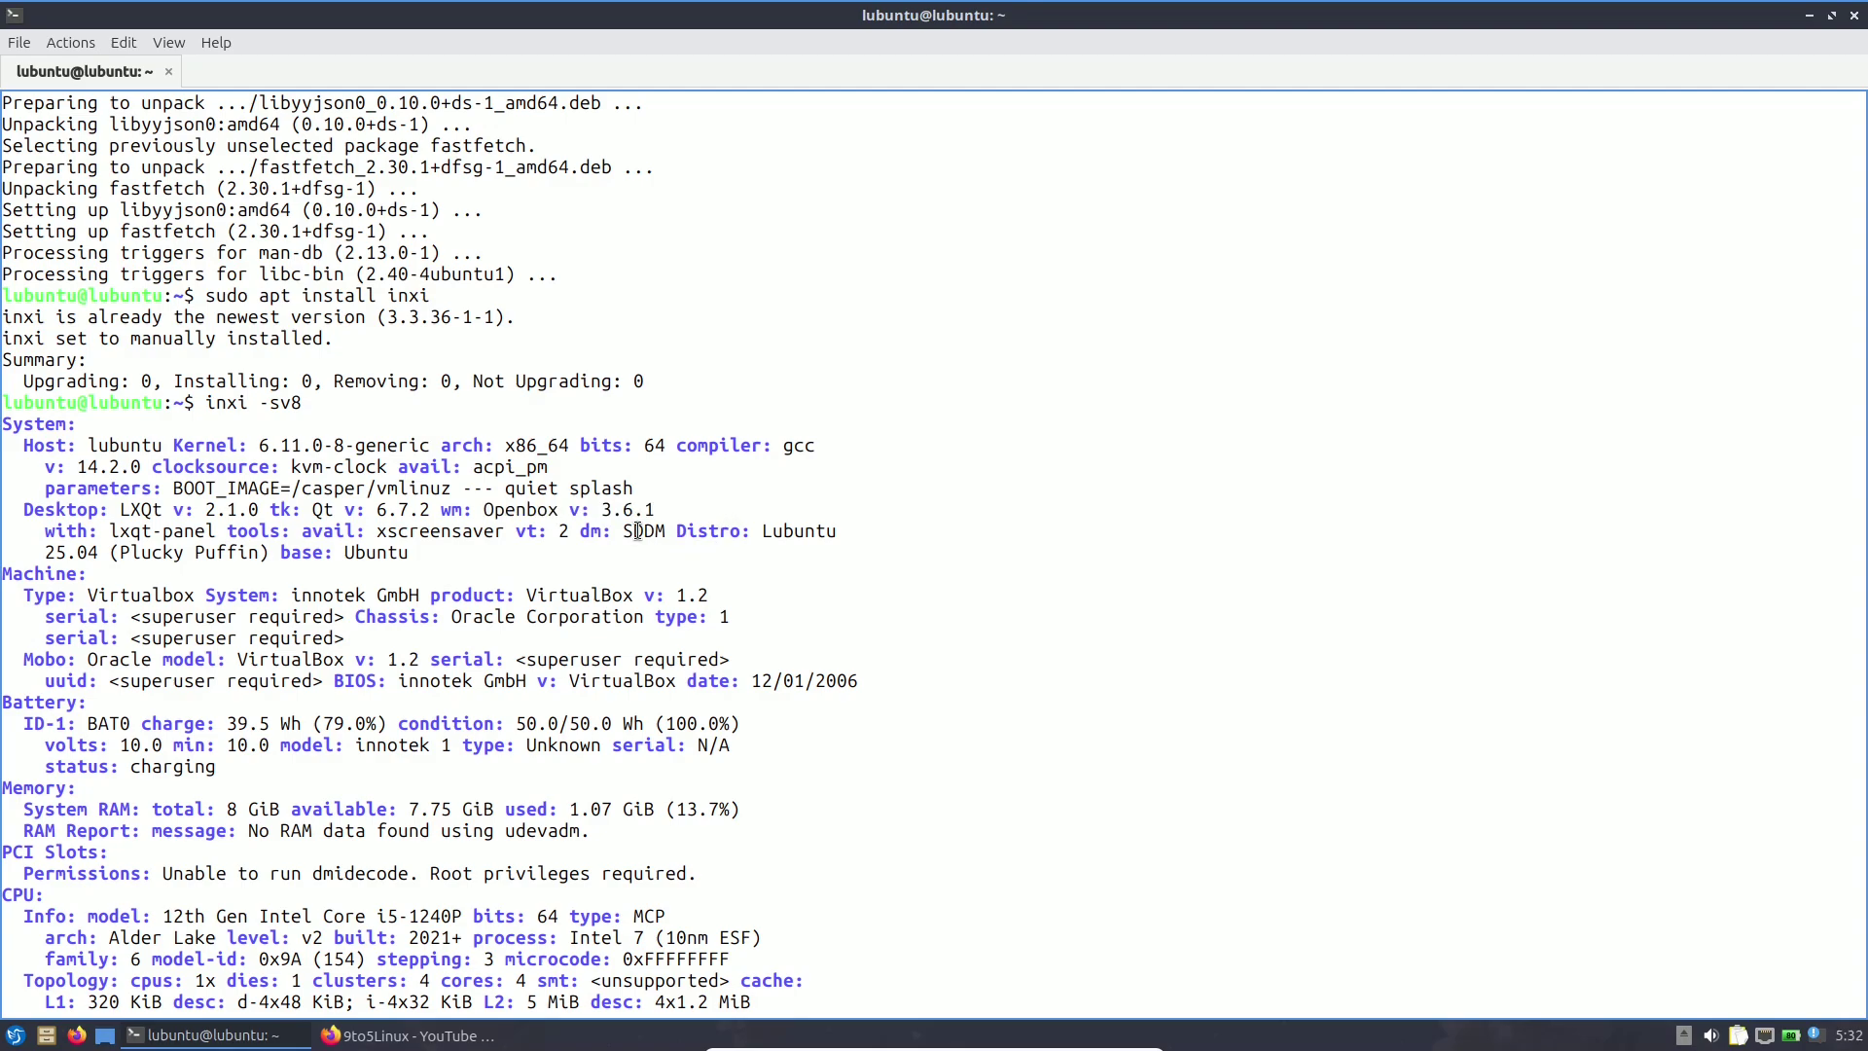
drag(677, 535, 420, 555)
scroll(346, 632, up, 1)
scroll(346, 633, down, 1)
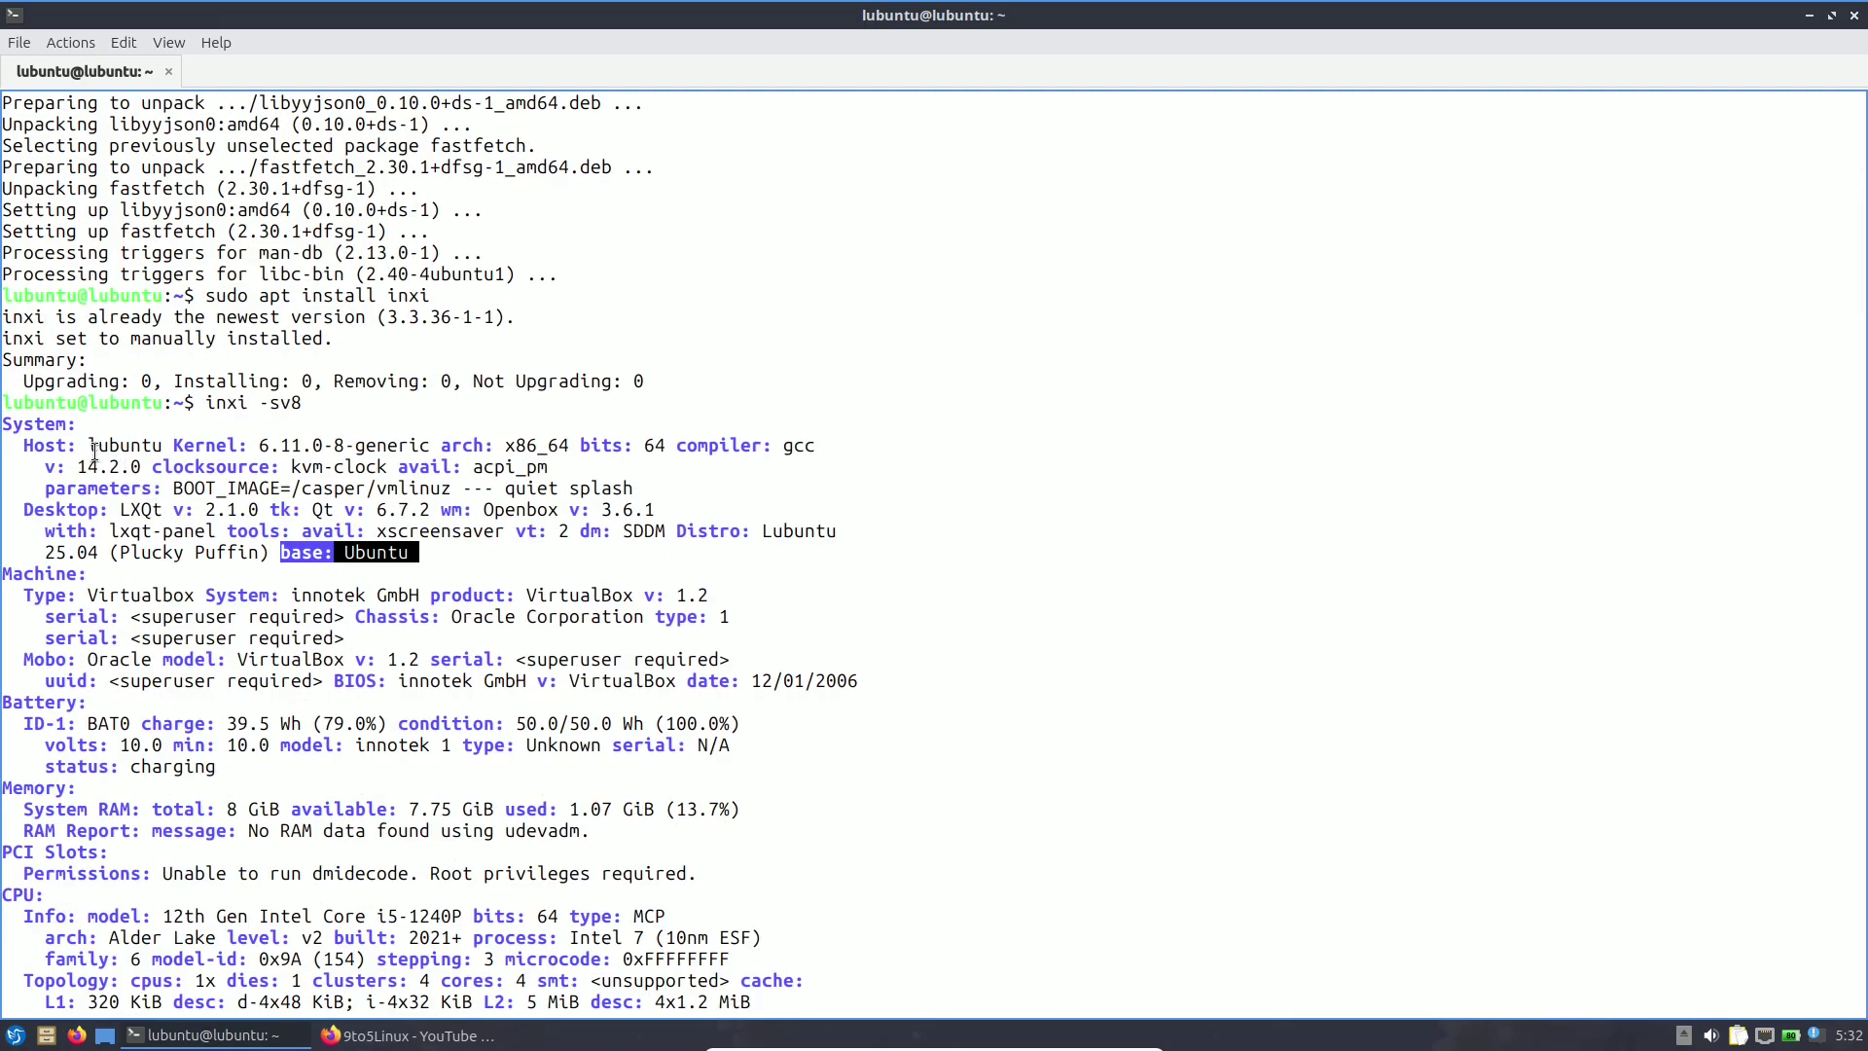
drag(68, 445, 179, 446)
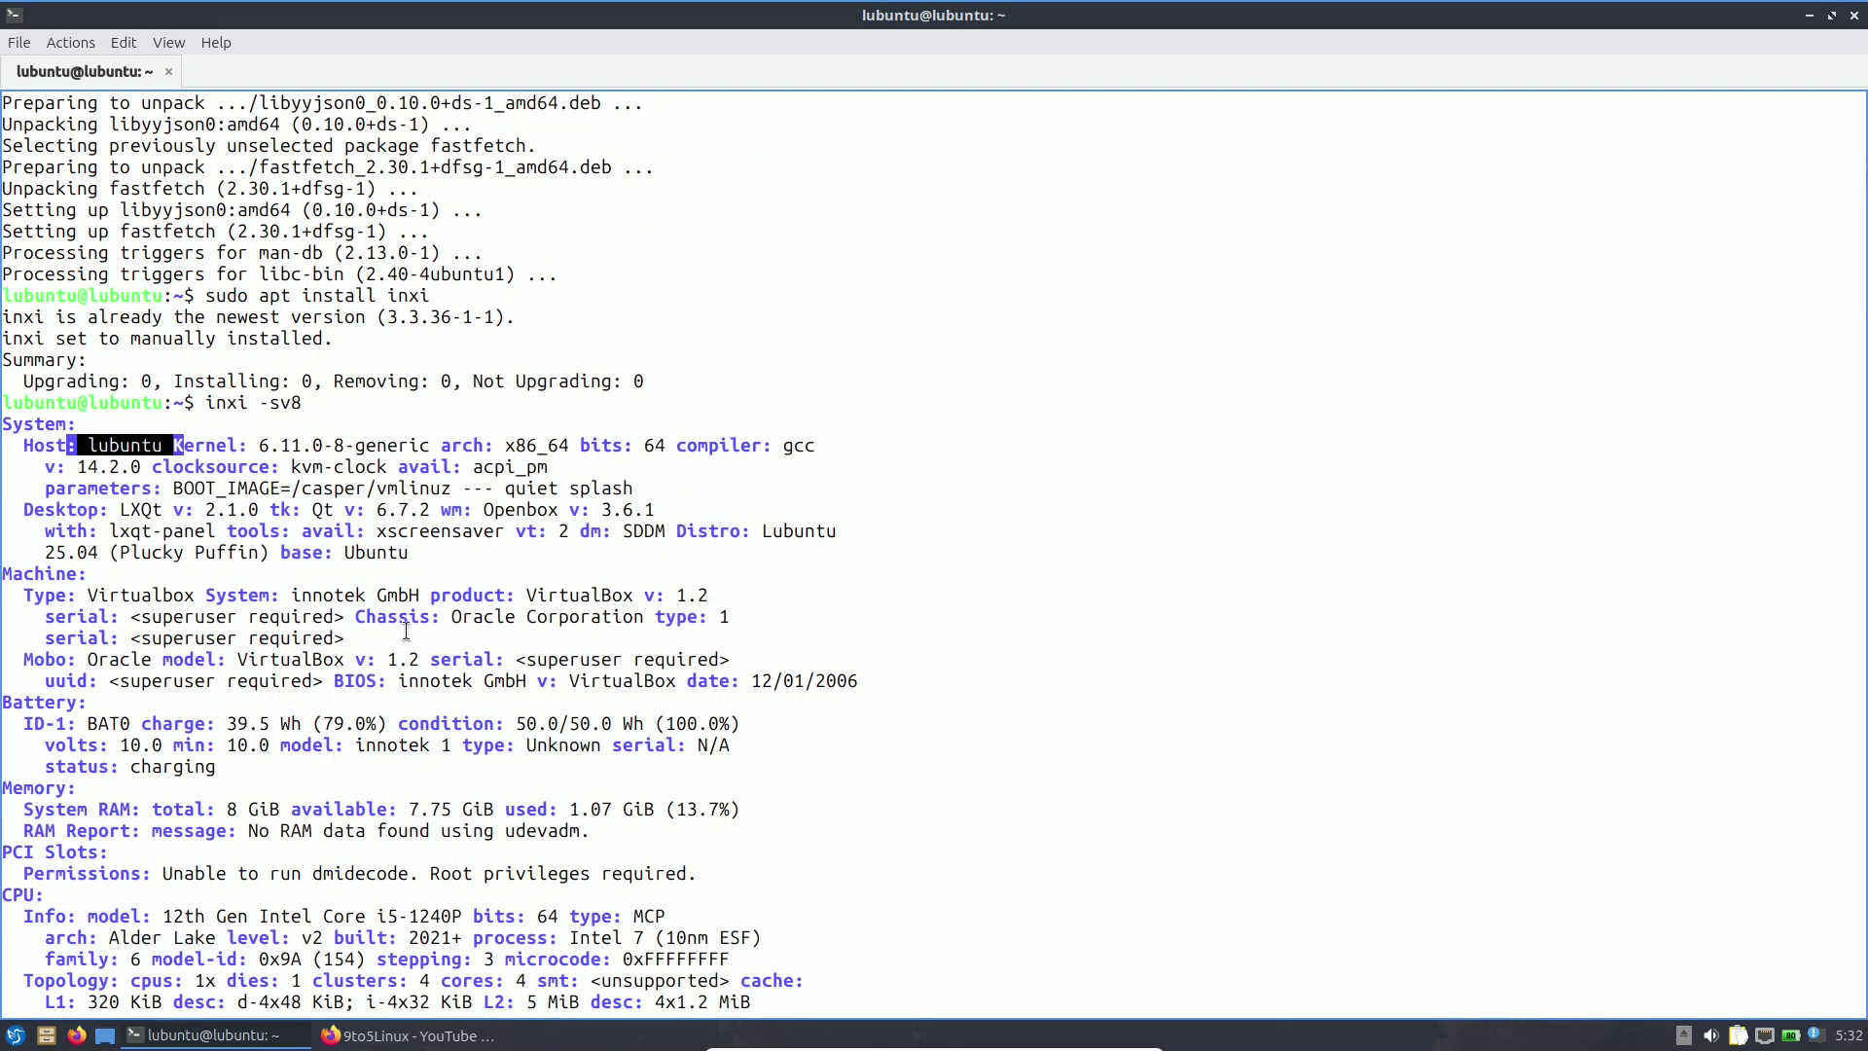
scroll(406, 631, down, 2)
drag(89, 468, 196, 472)
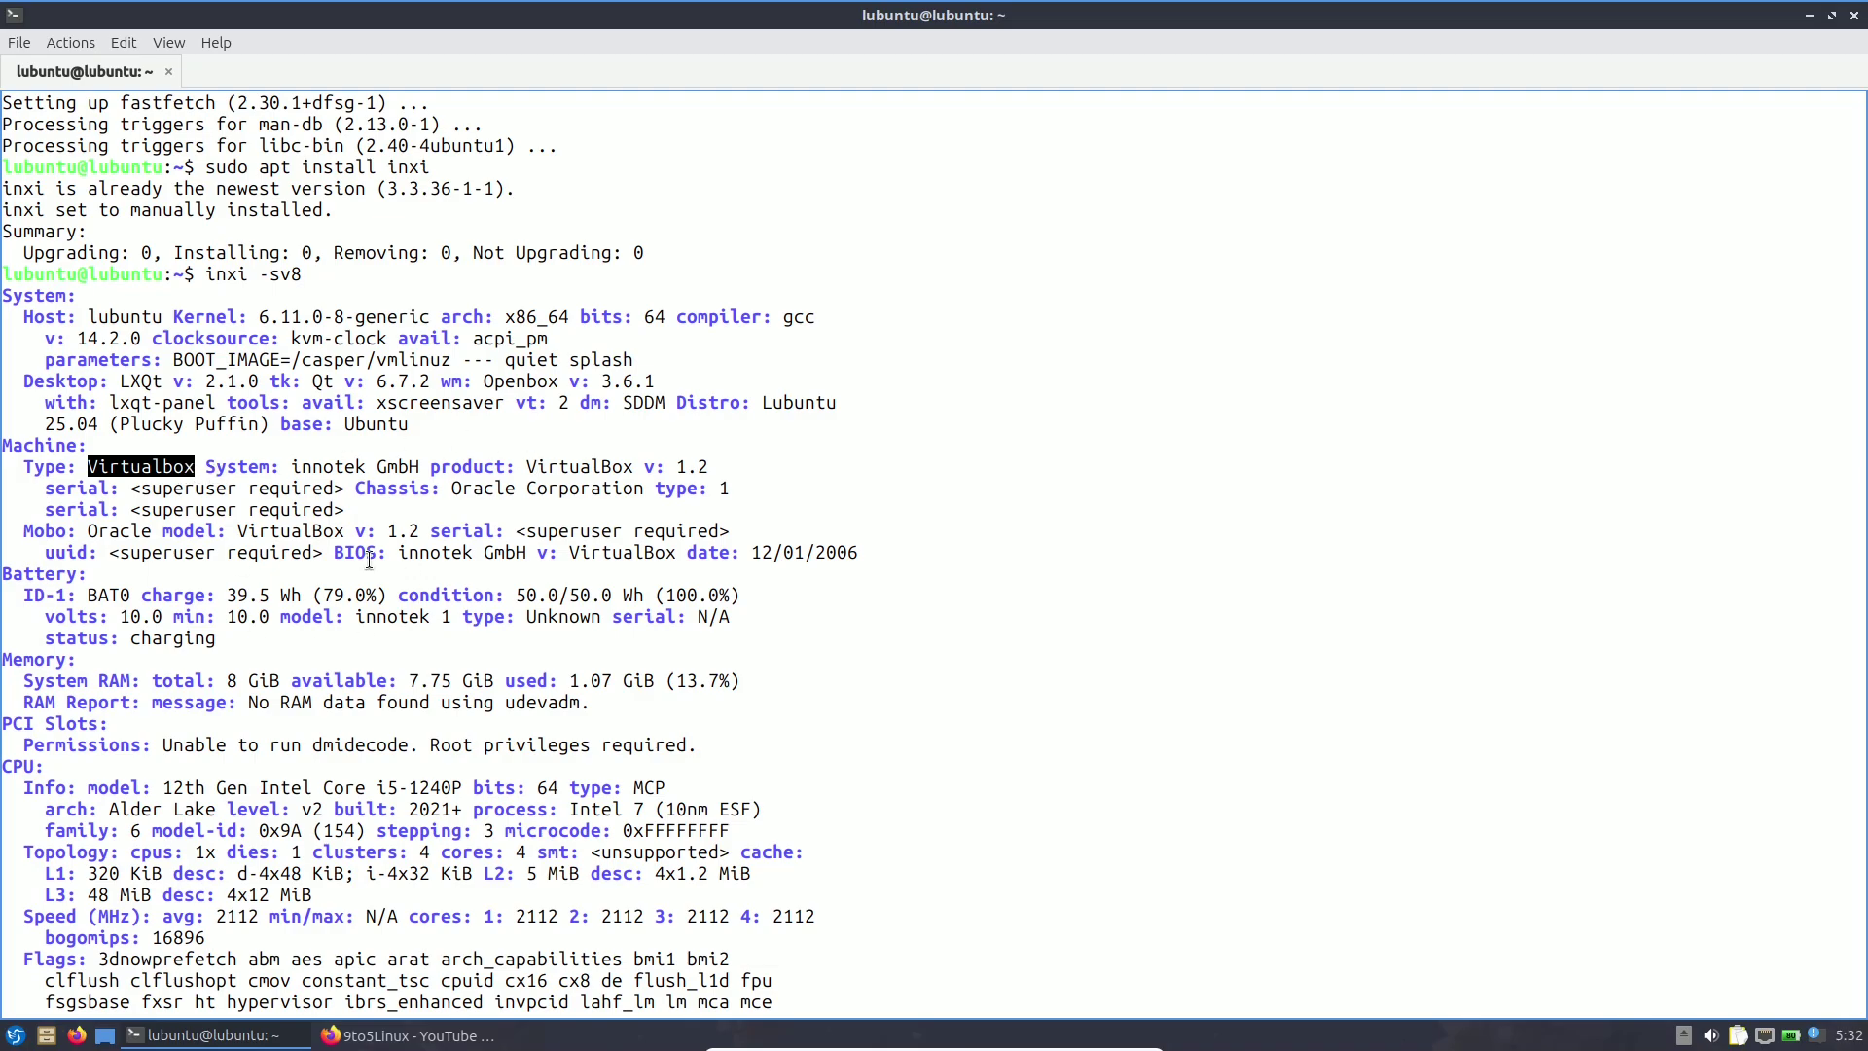
scroll(411, 579, down, 2)
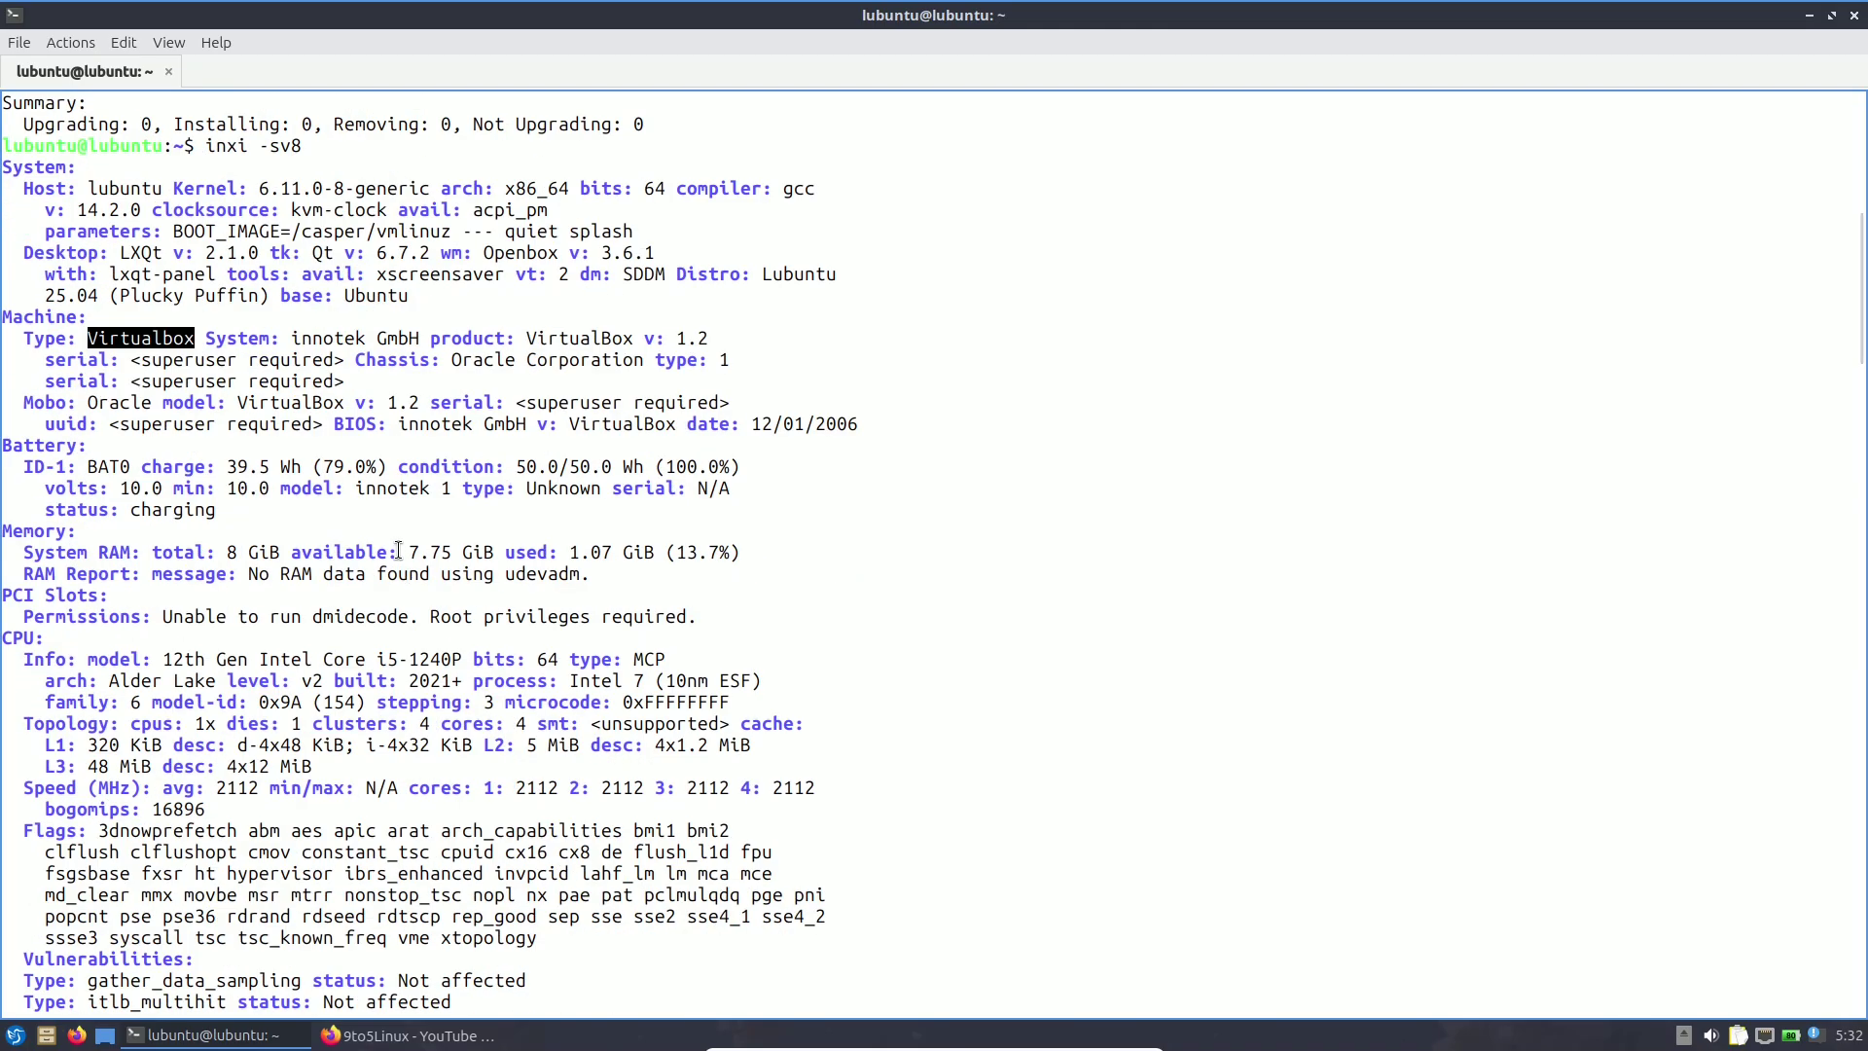
scroll(398, 551, down, 1)
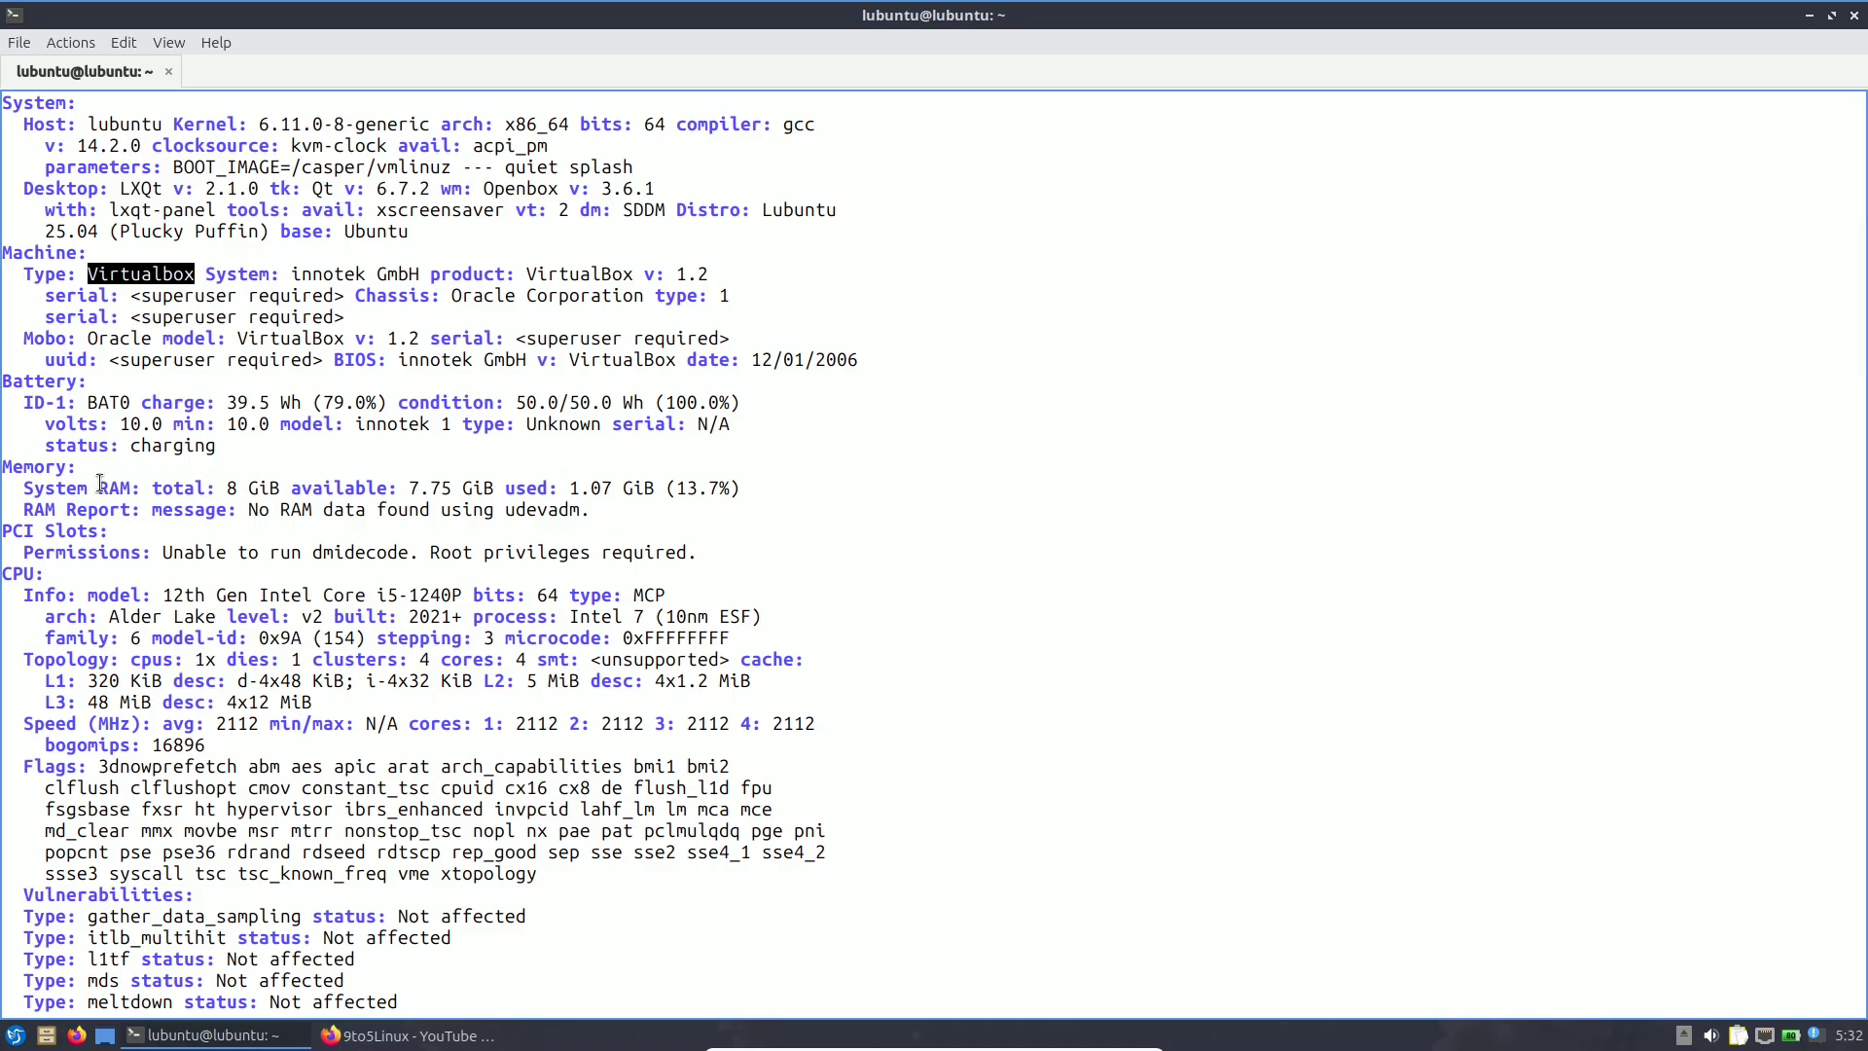
drag(173, 487, 643, 488)
click(336, 534)
click(499, 526)
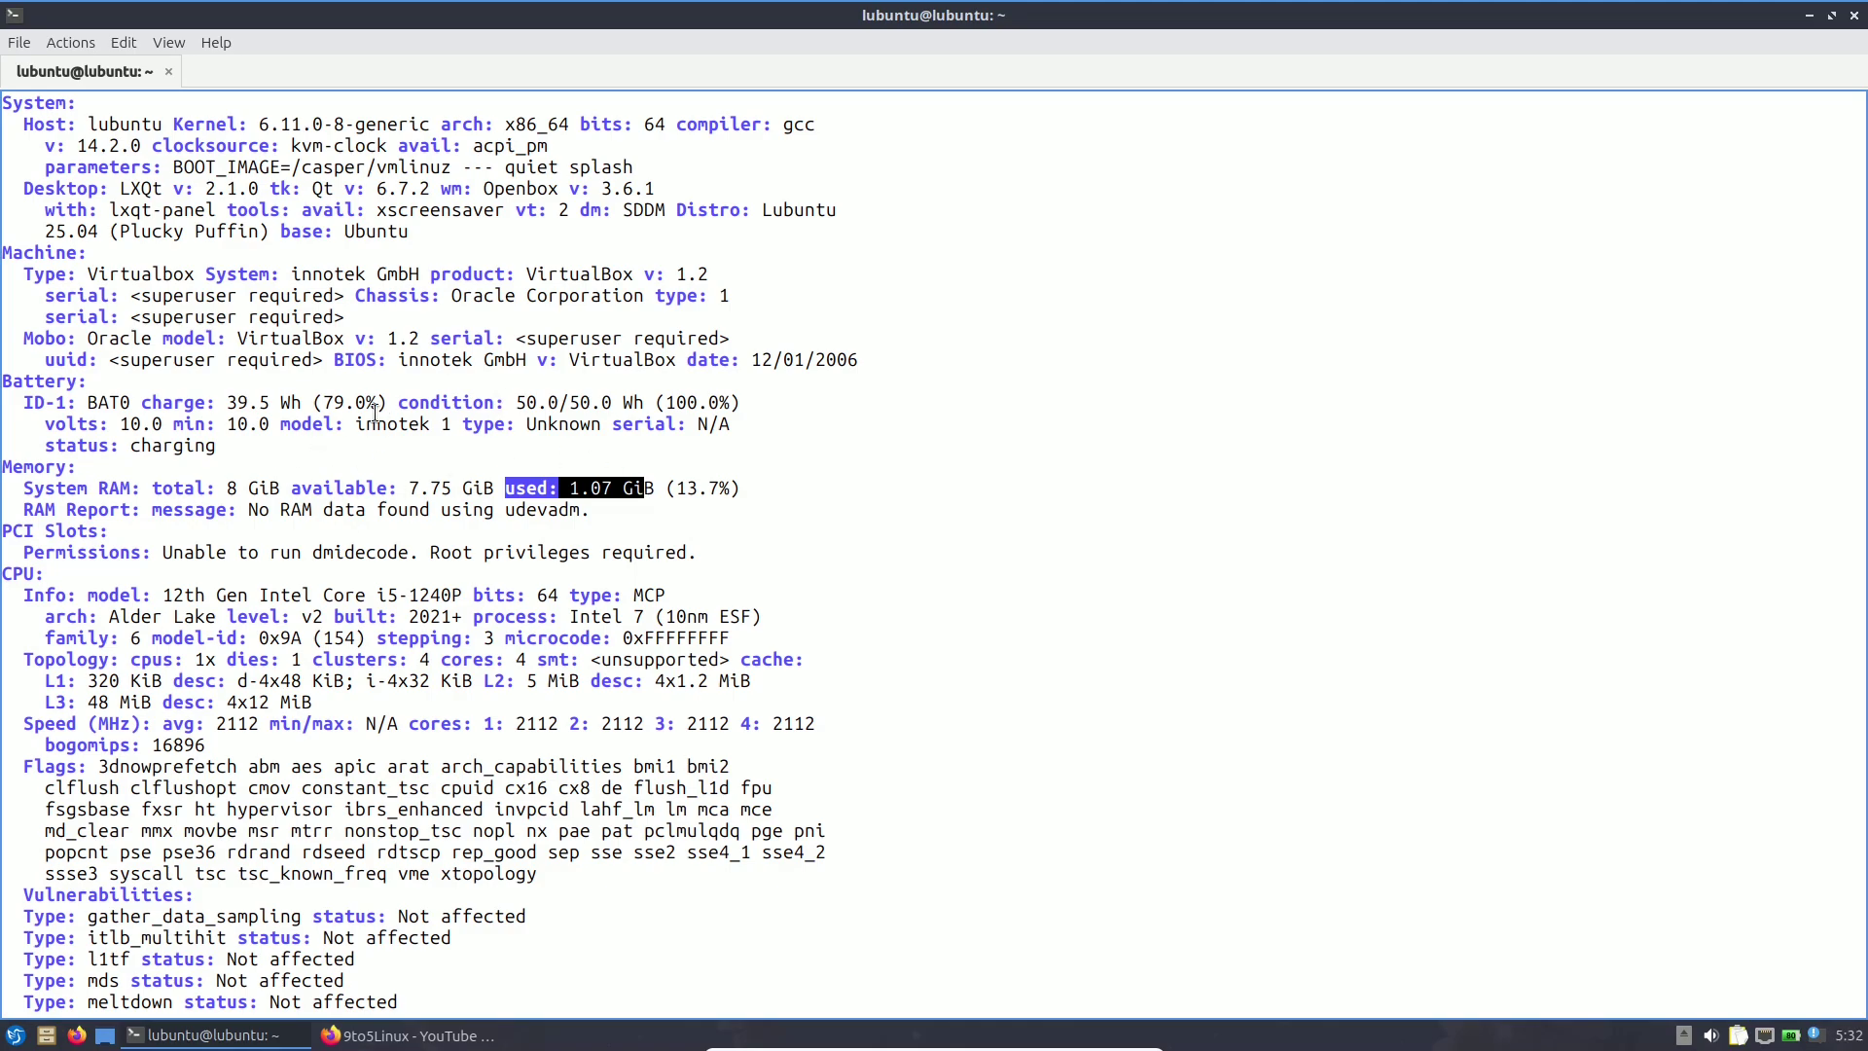
click(457, 491)
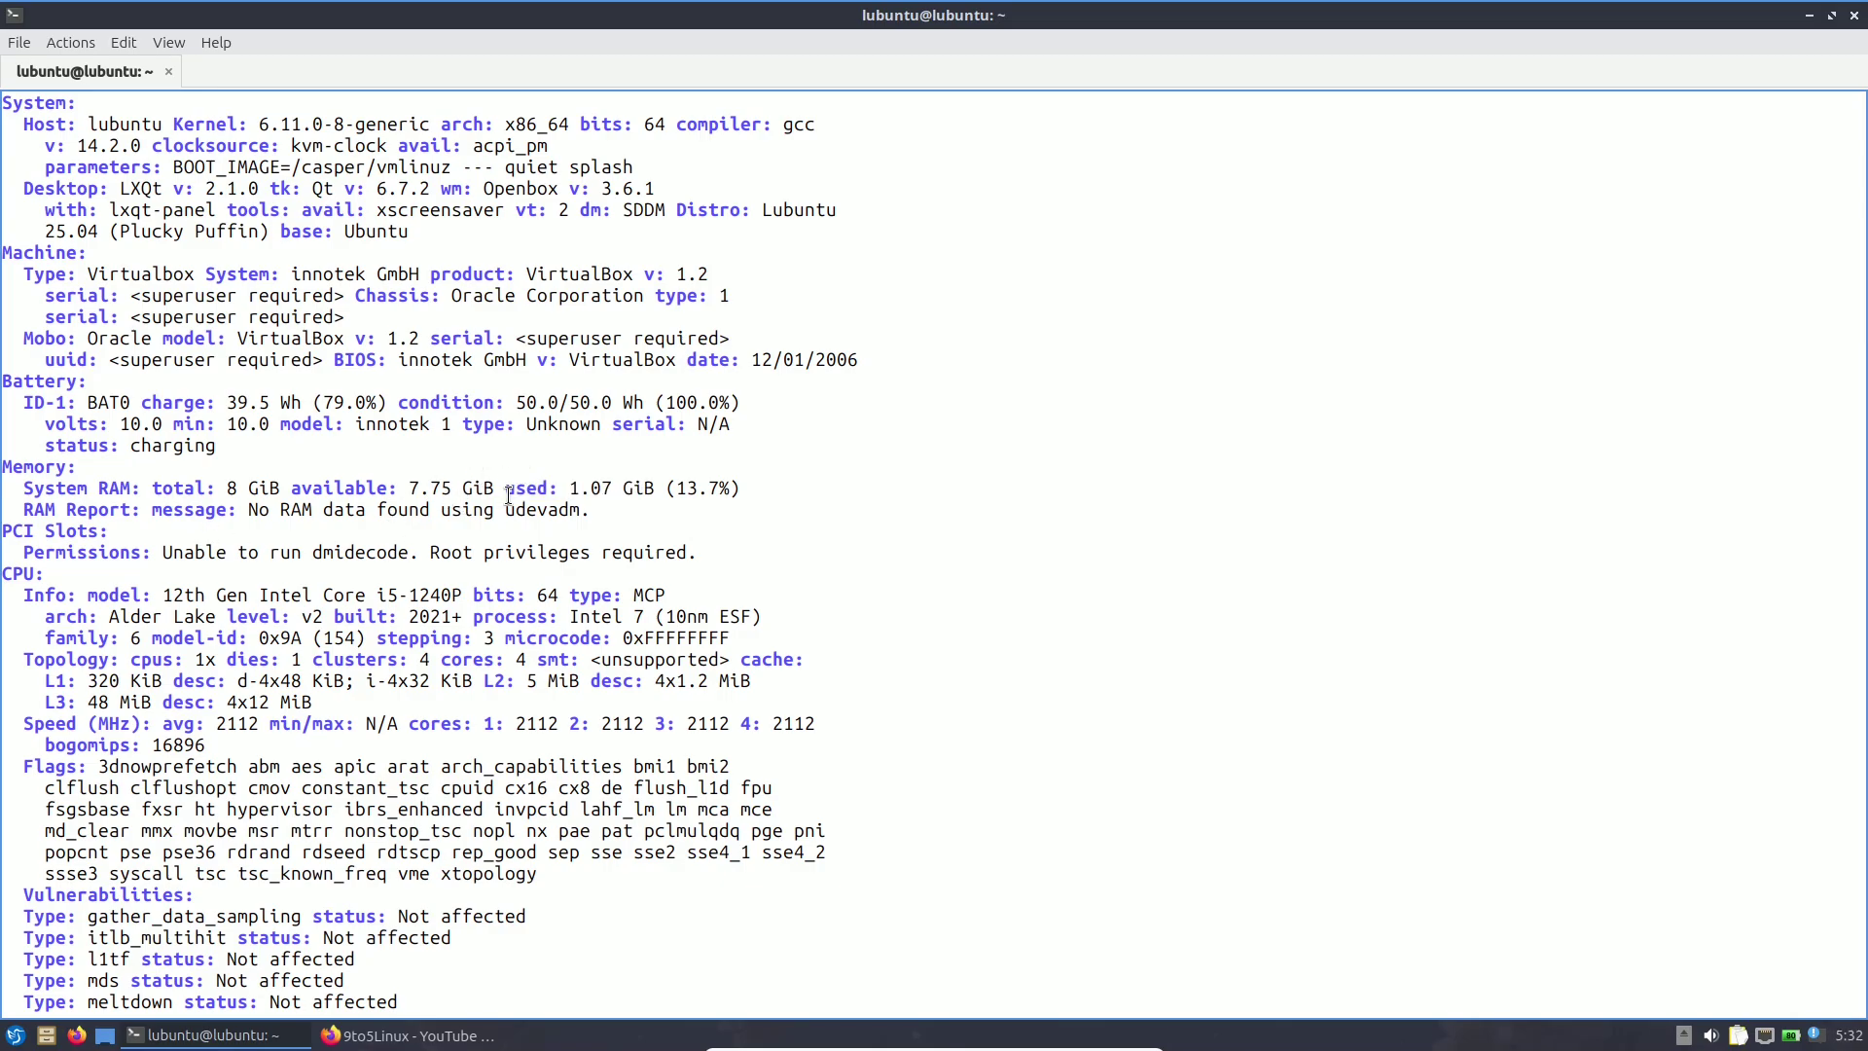
scroll(508, 496, down, 2)
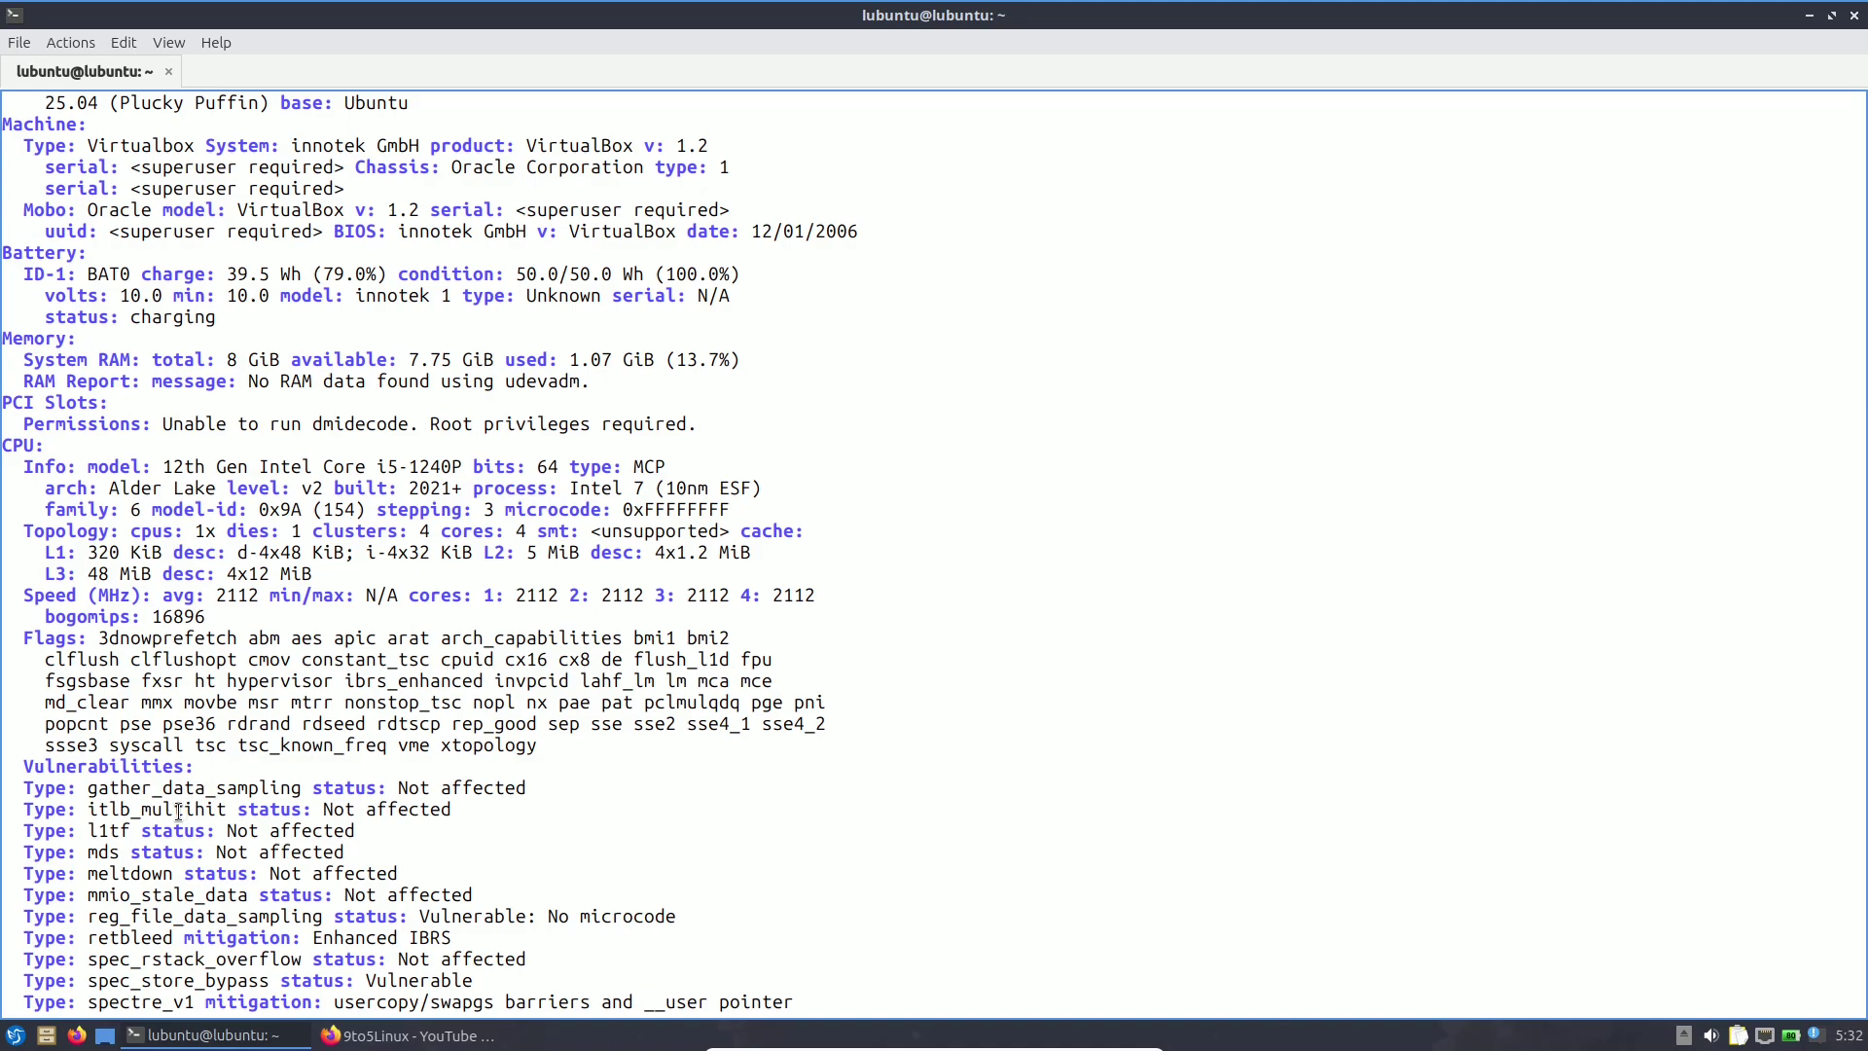
Launch qps from the application menu's System Tools.
click(14, 1037)
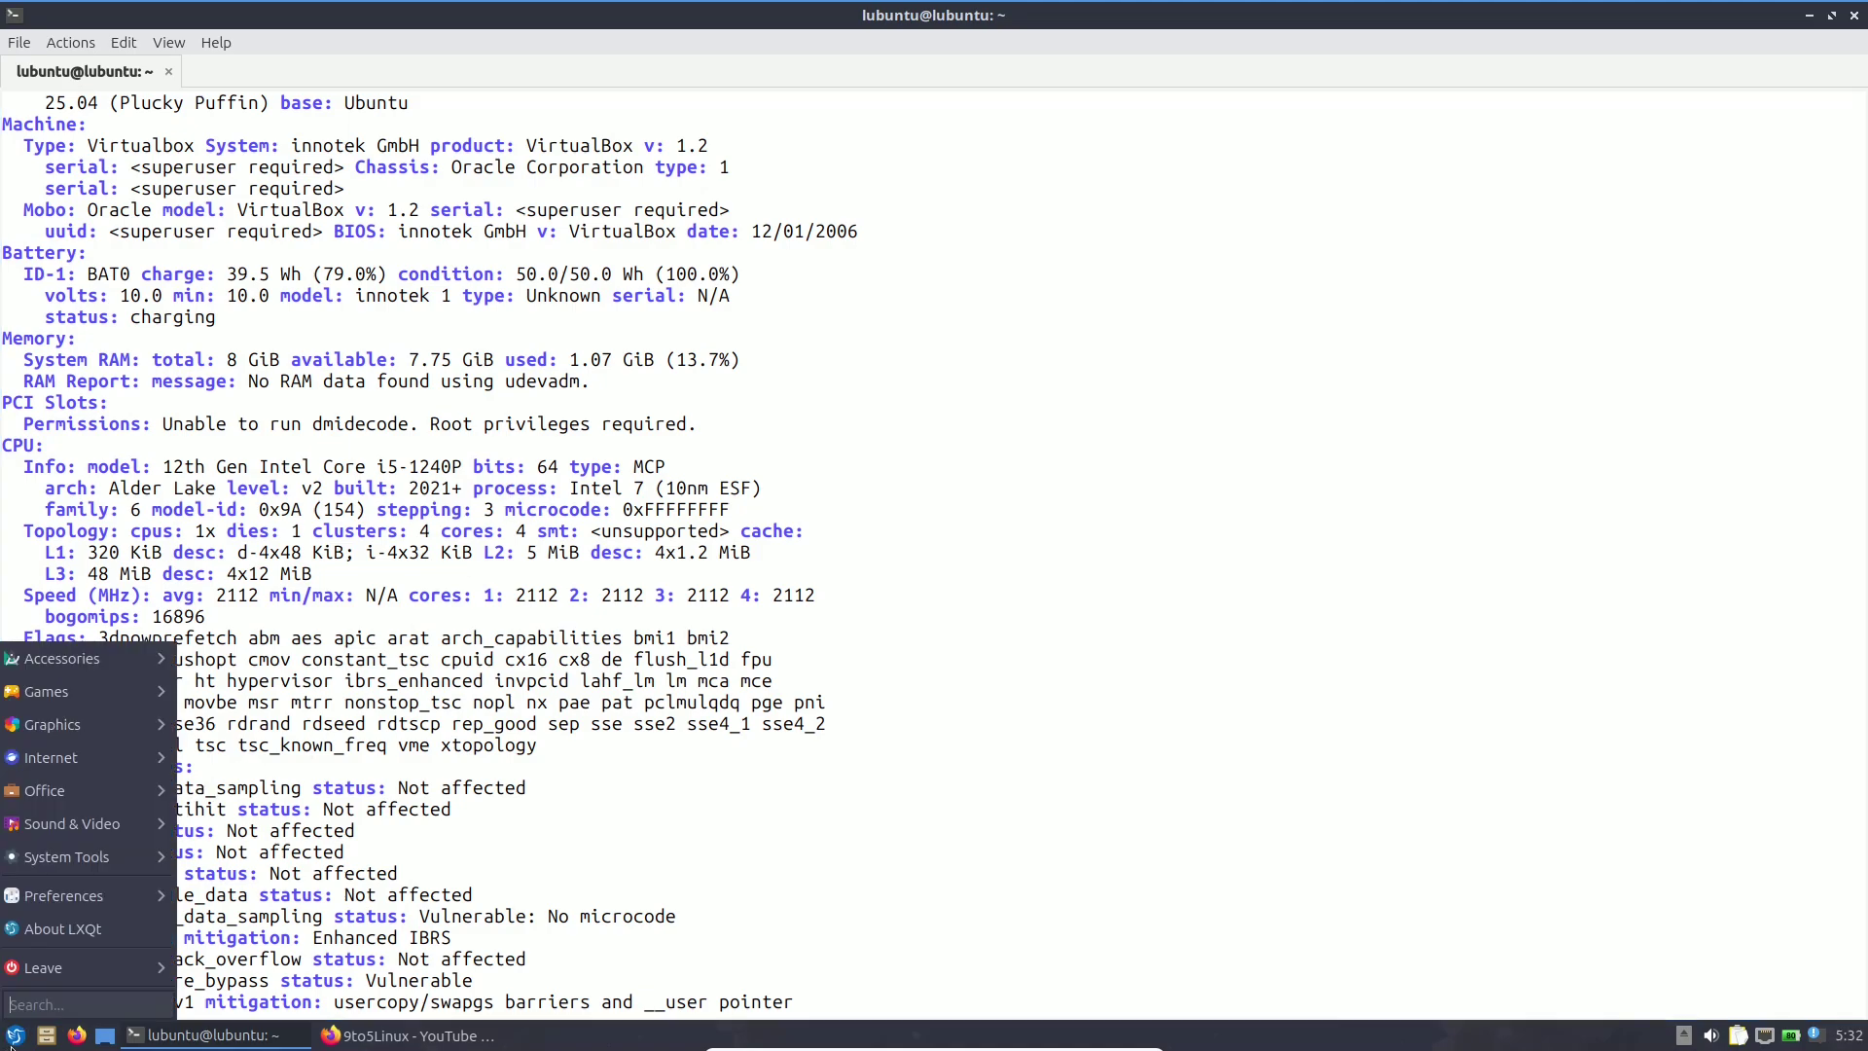
mouse_move(78, 896)
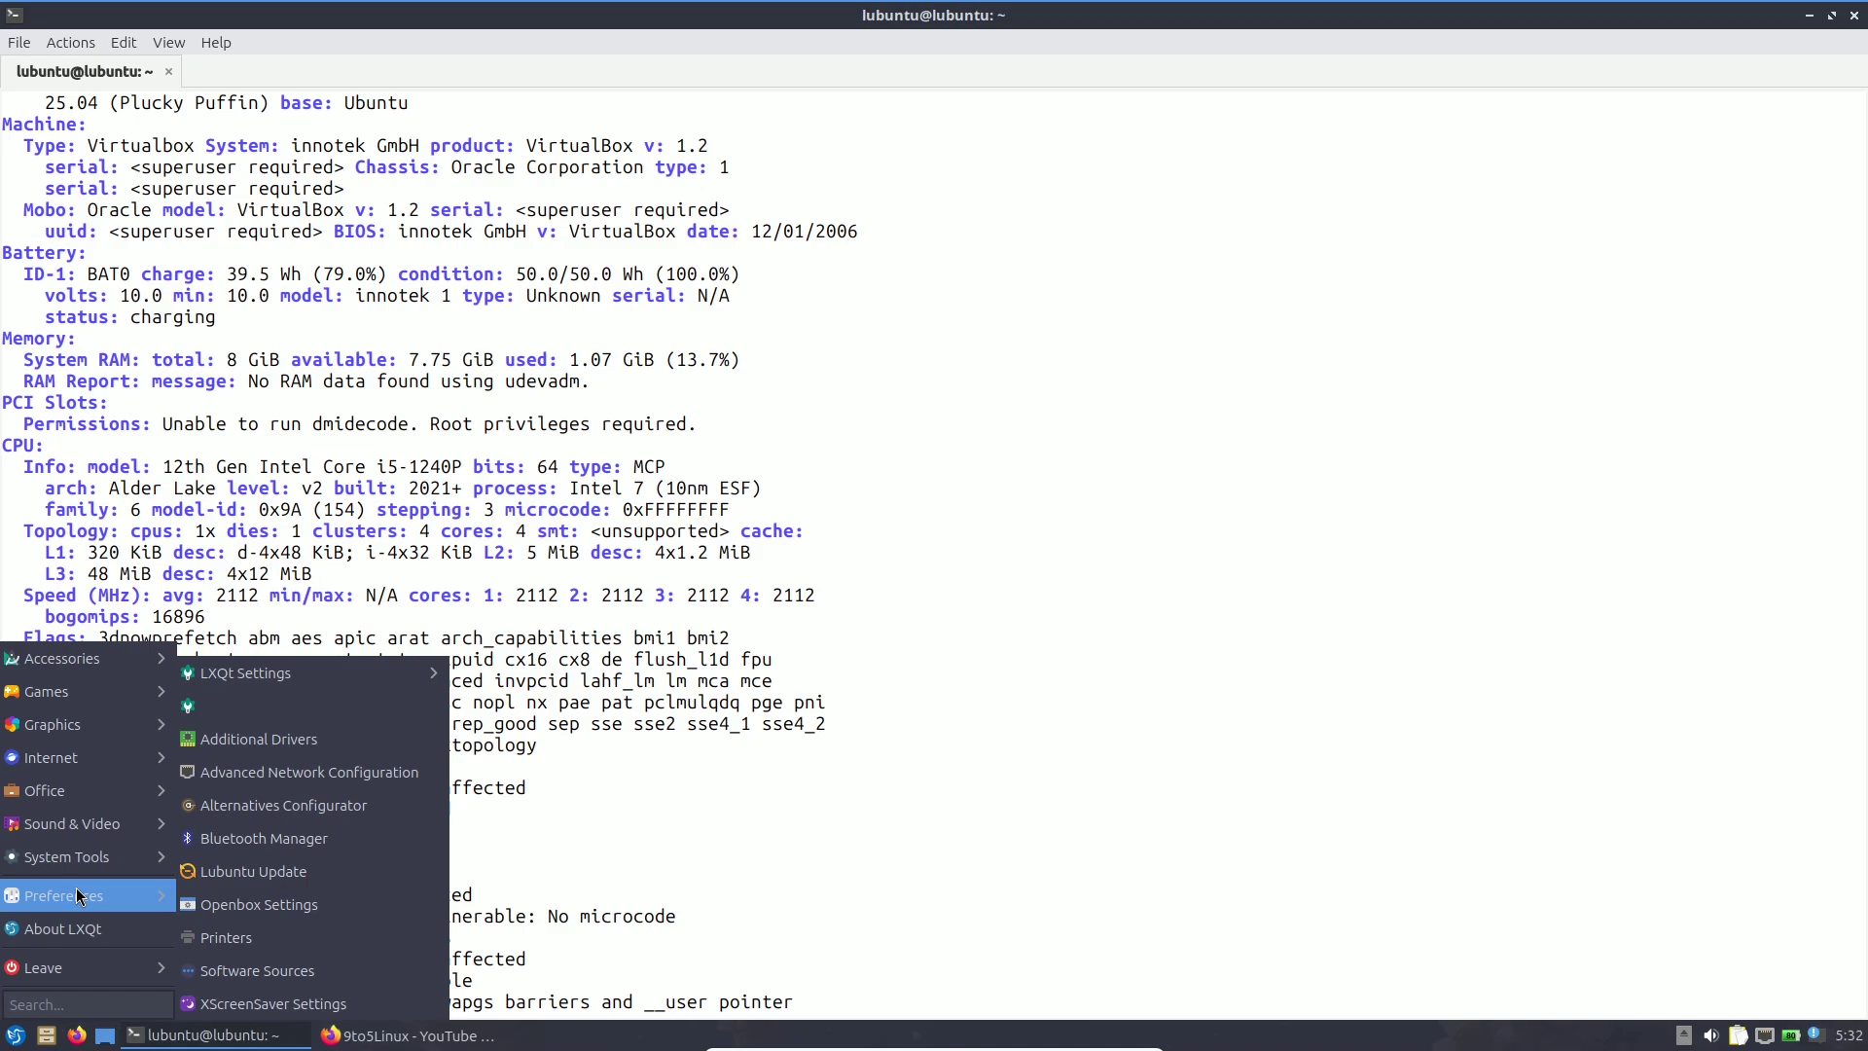
mouse_move(95, 862)
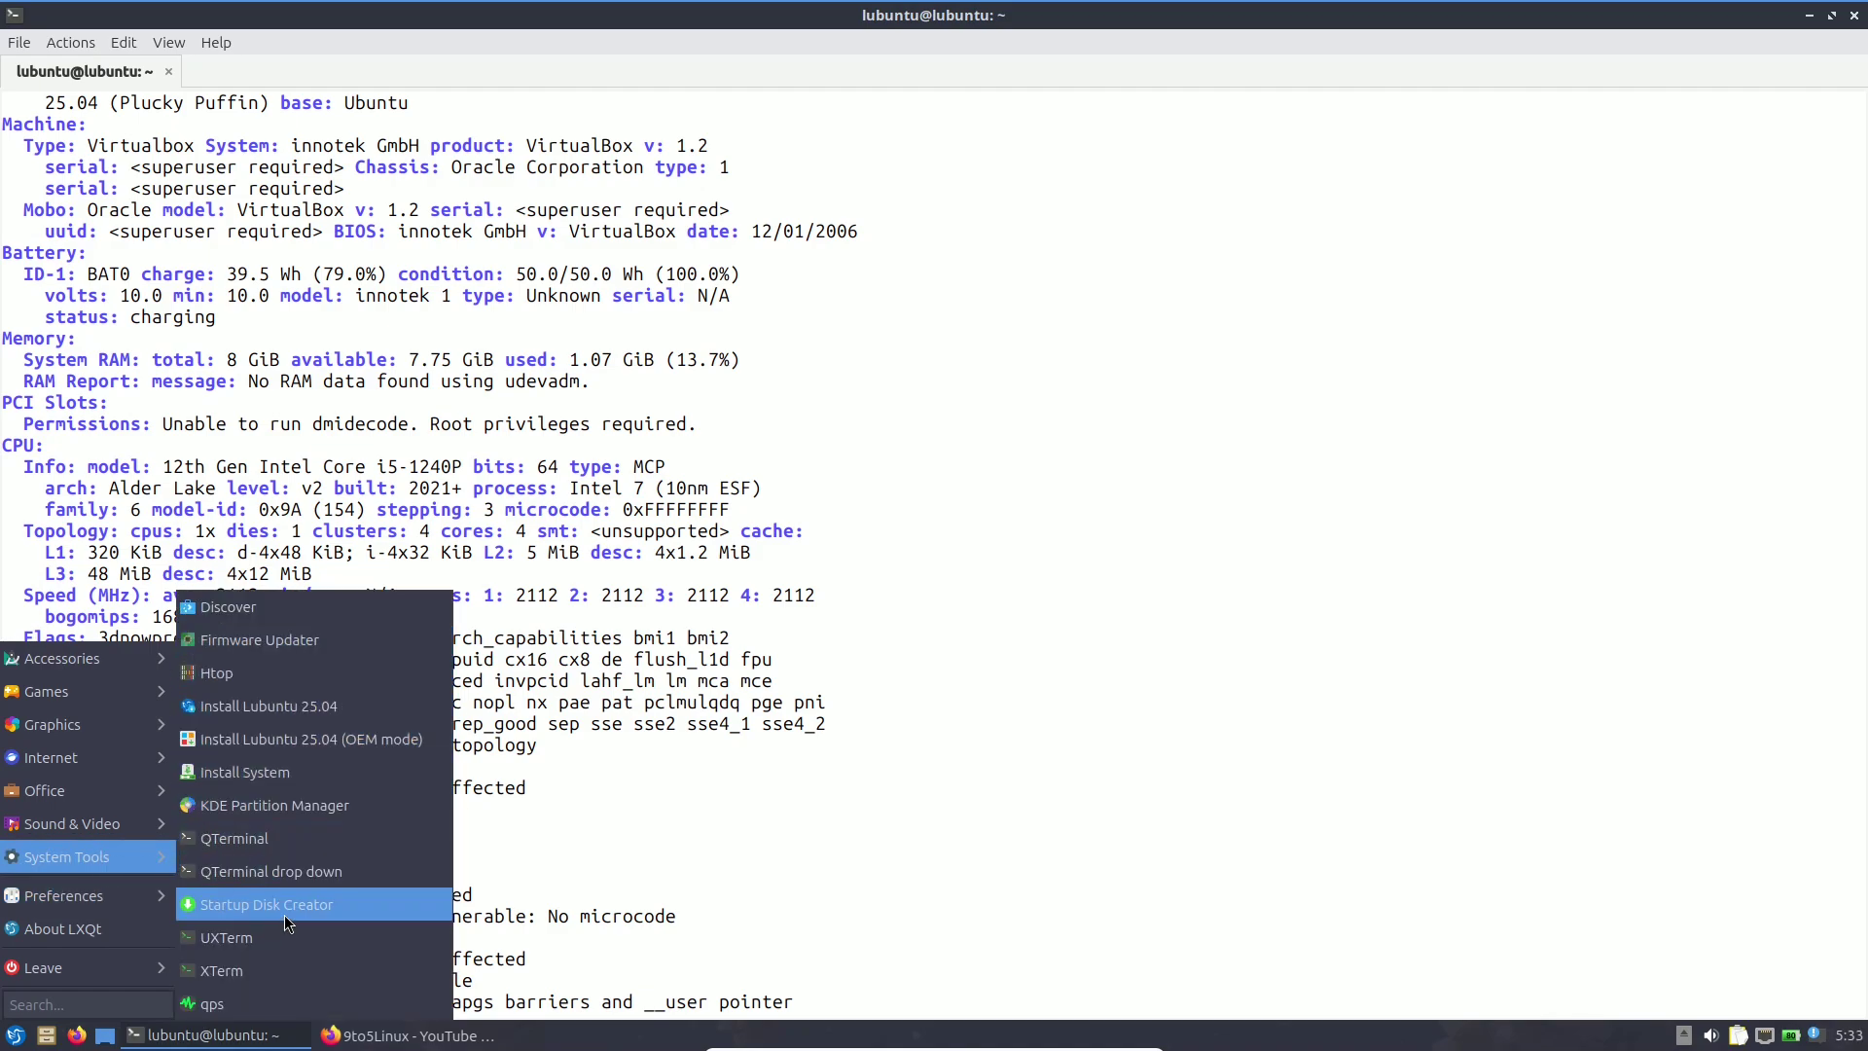
click(283, 1005)
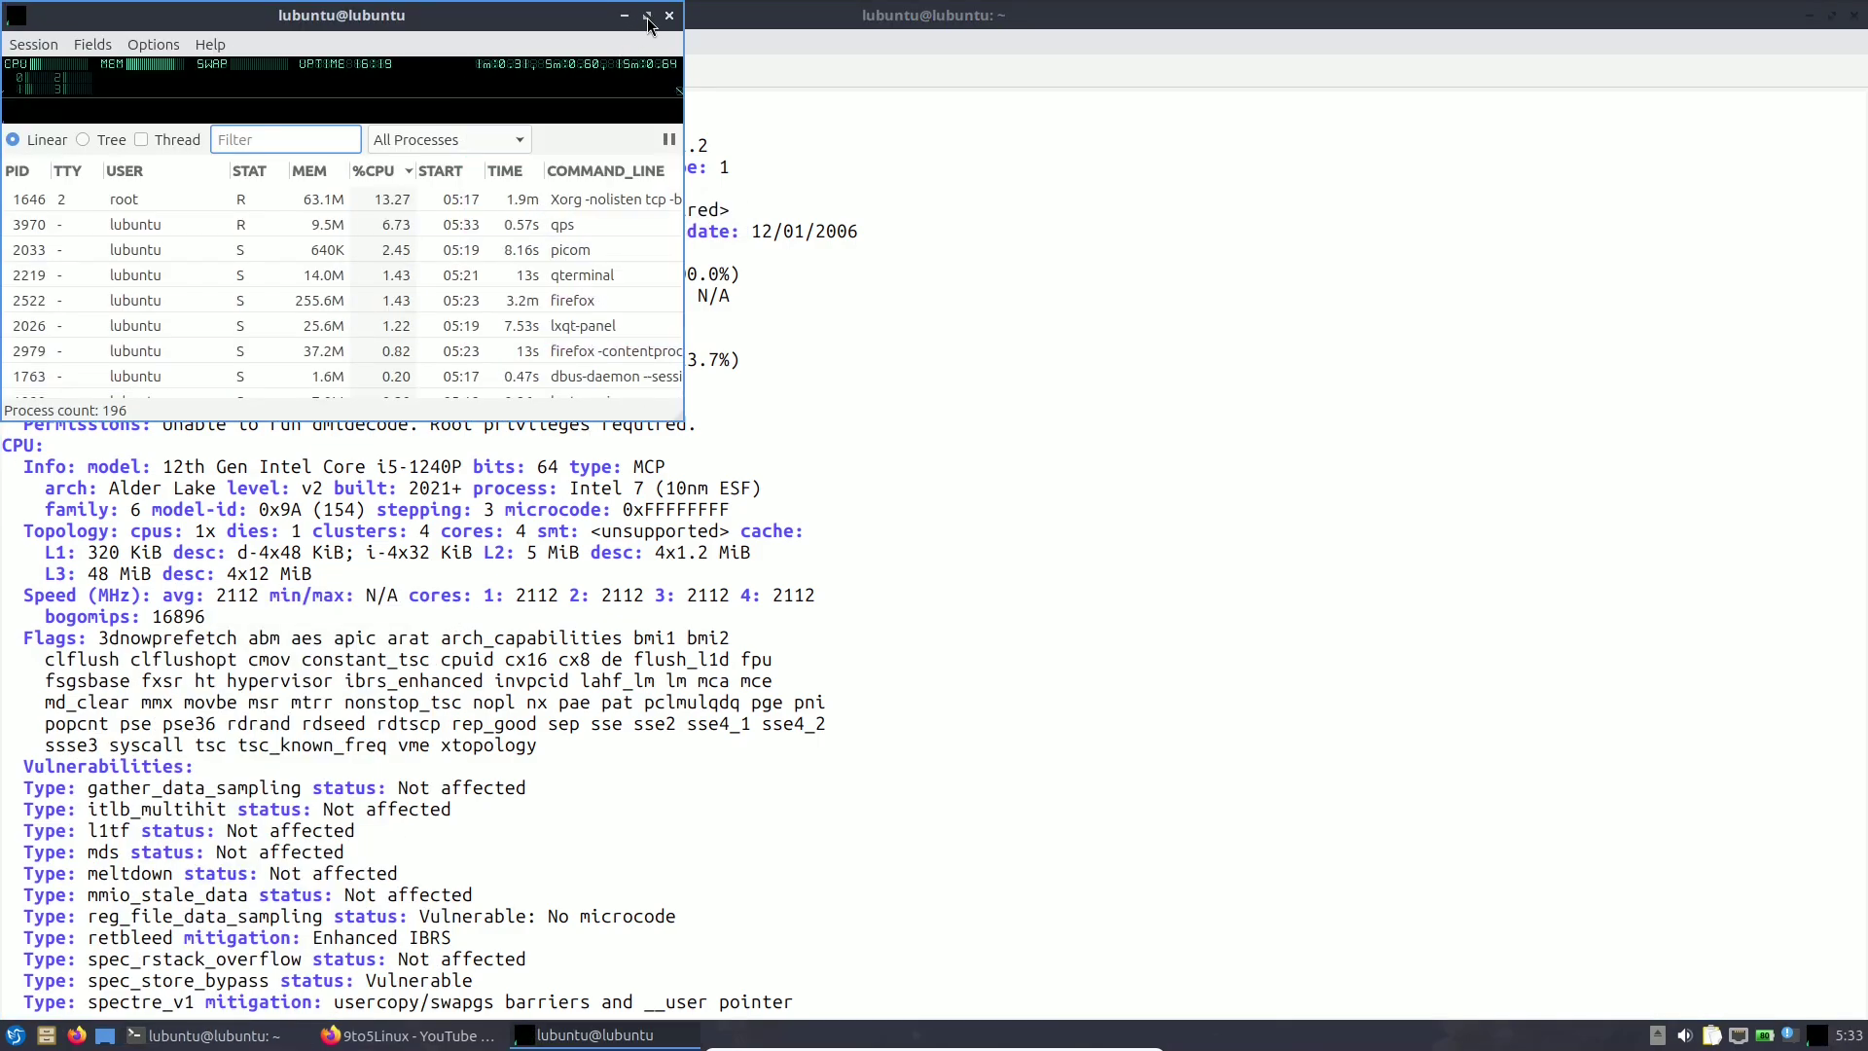
Maximize qps, switch to Tree view with threads included, and scroll the list to the bottom.
click(646, 16)
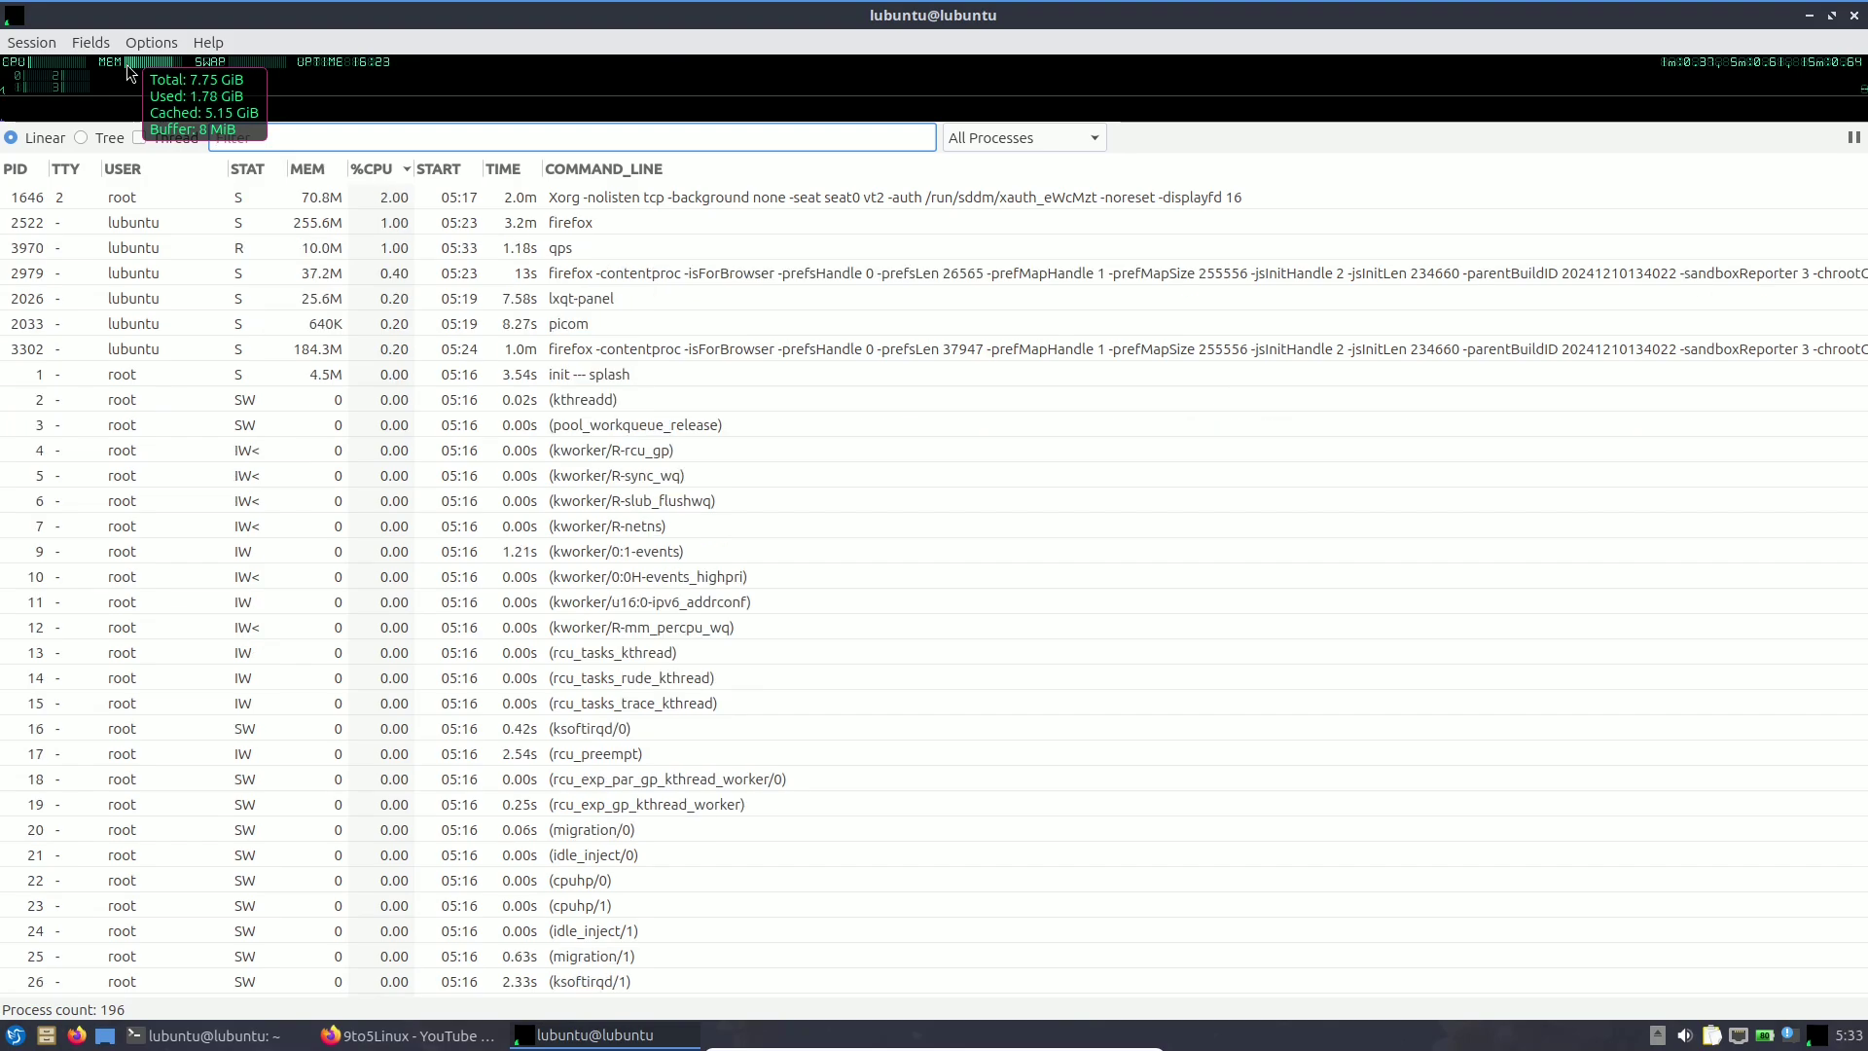
mouse_move(31, 69)
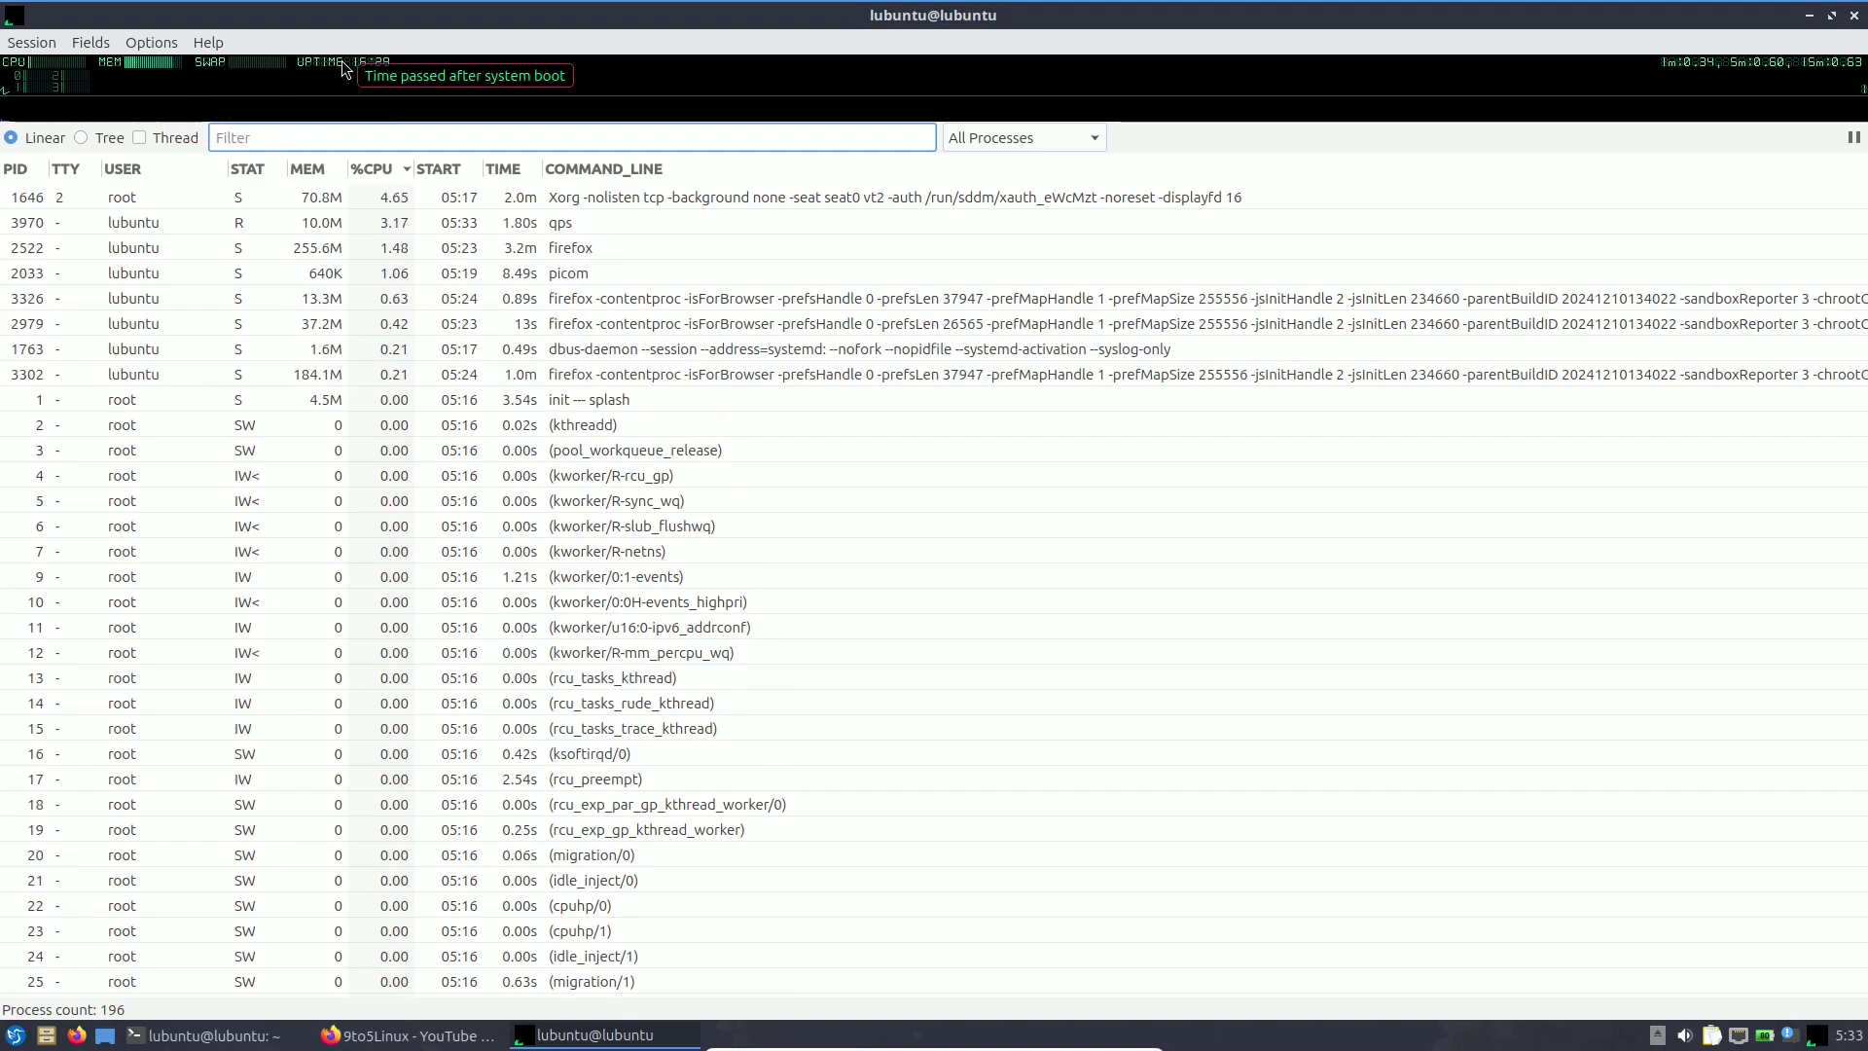
mouse_move(387, 78)
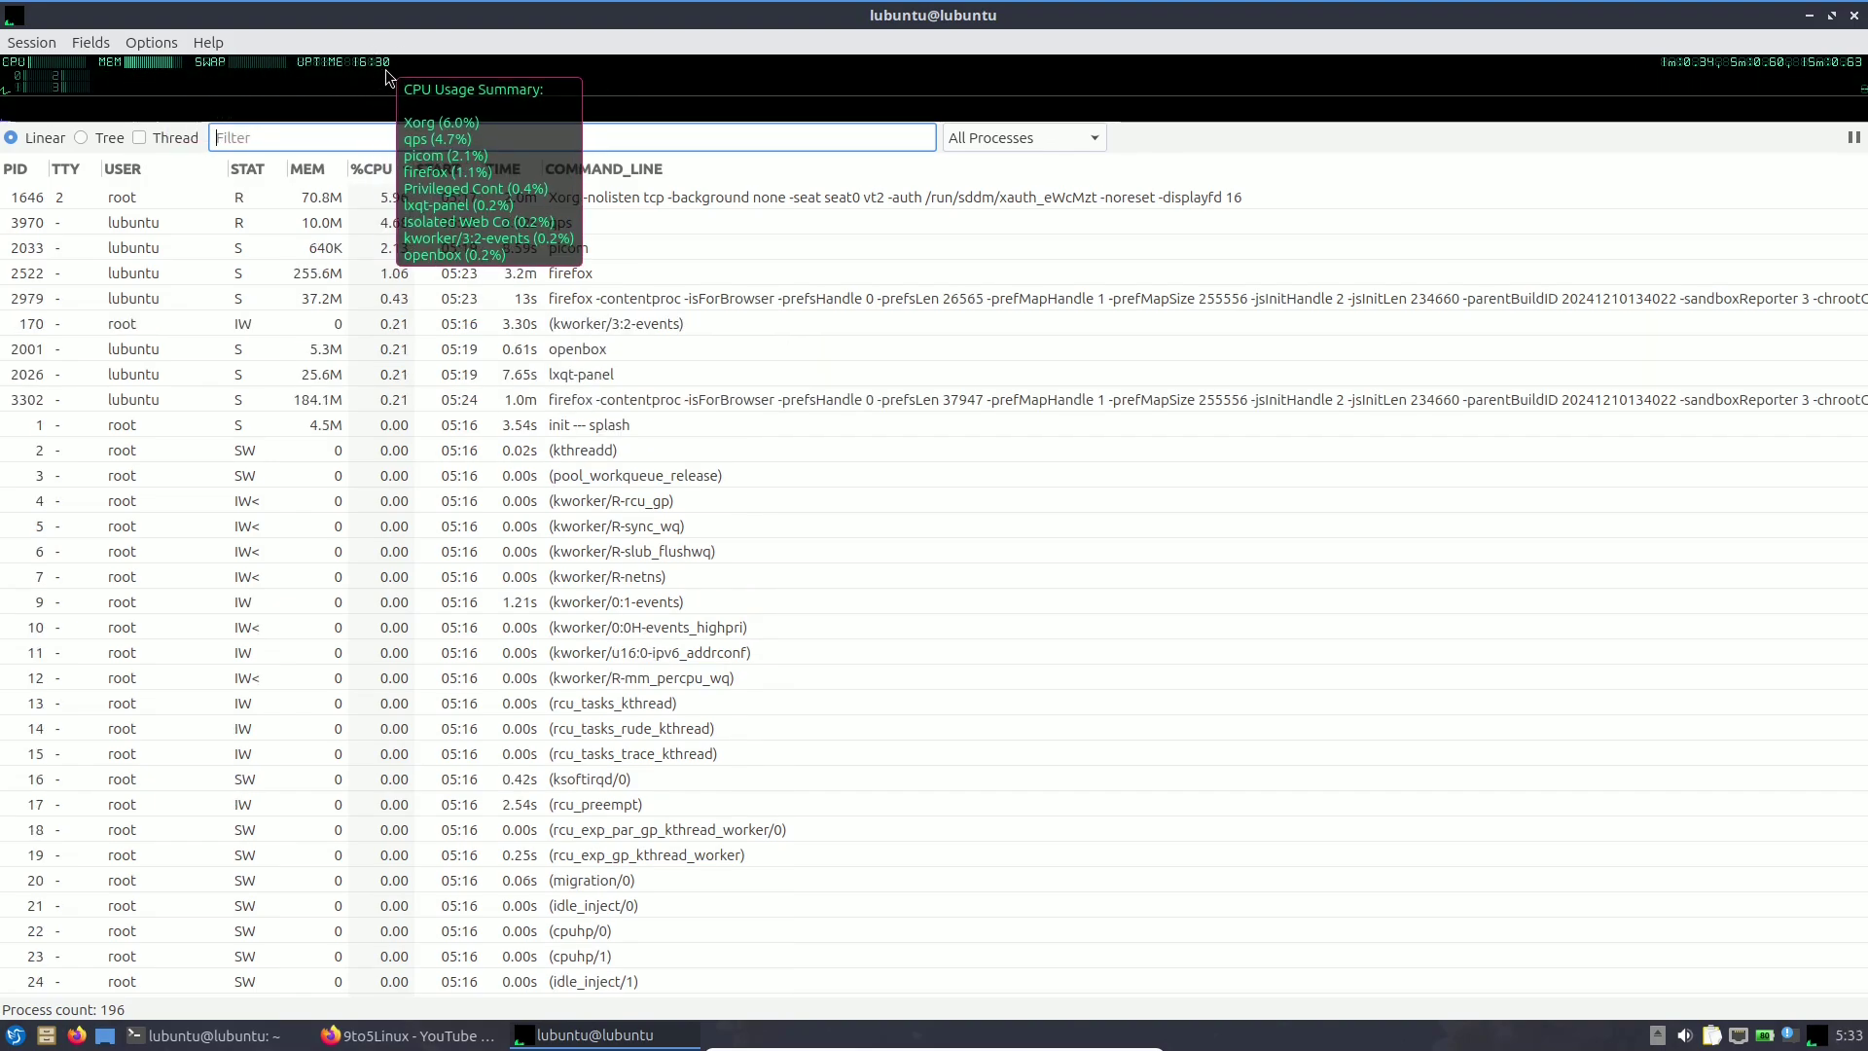
click(89, 133)
click(154, 132)
scroll(603, 346, down, 20)
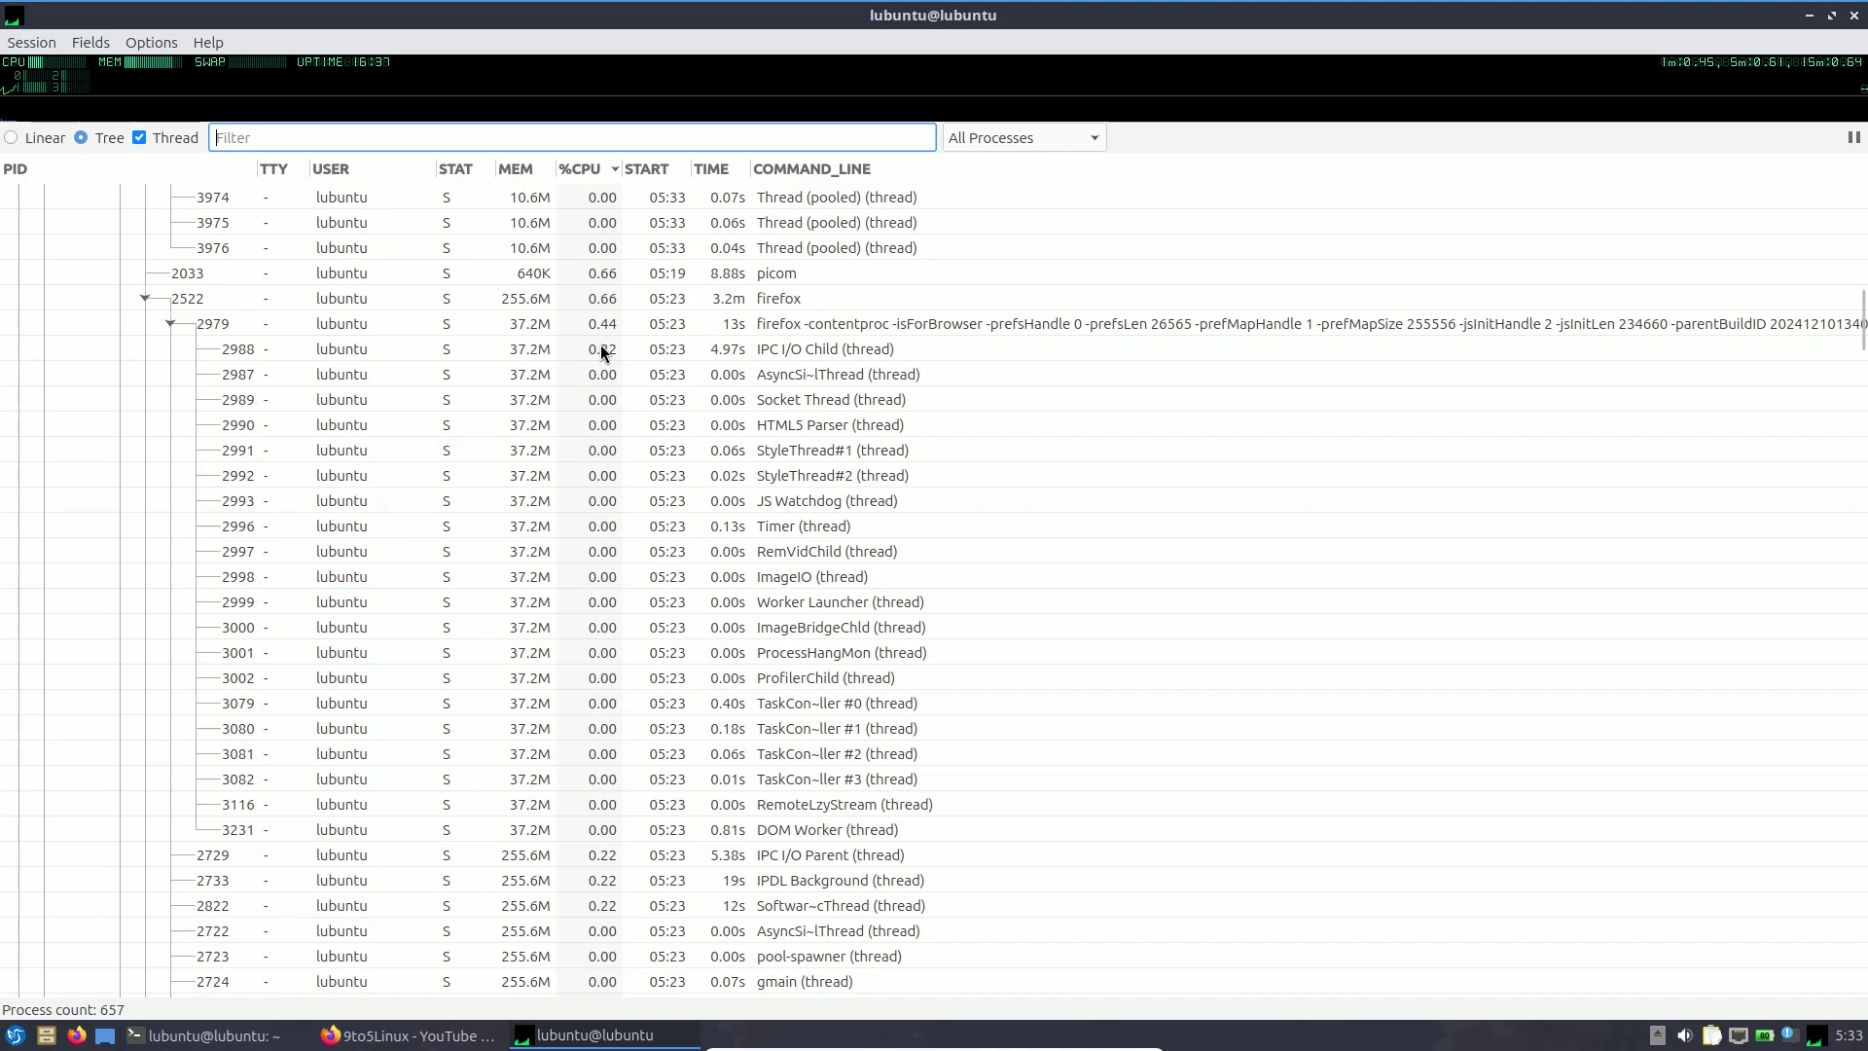
scroll(604, 352, down, 3)
click(1864, 362)
drag(1864, 362, 1856, 1010)
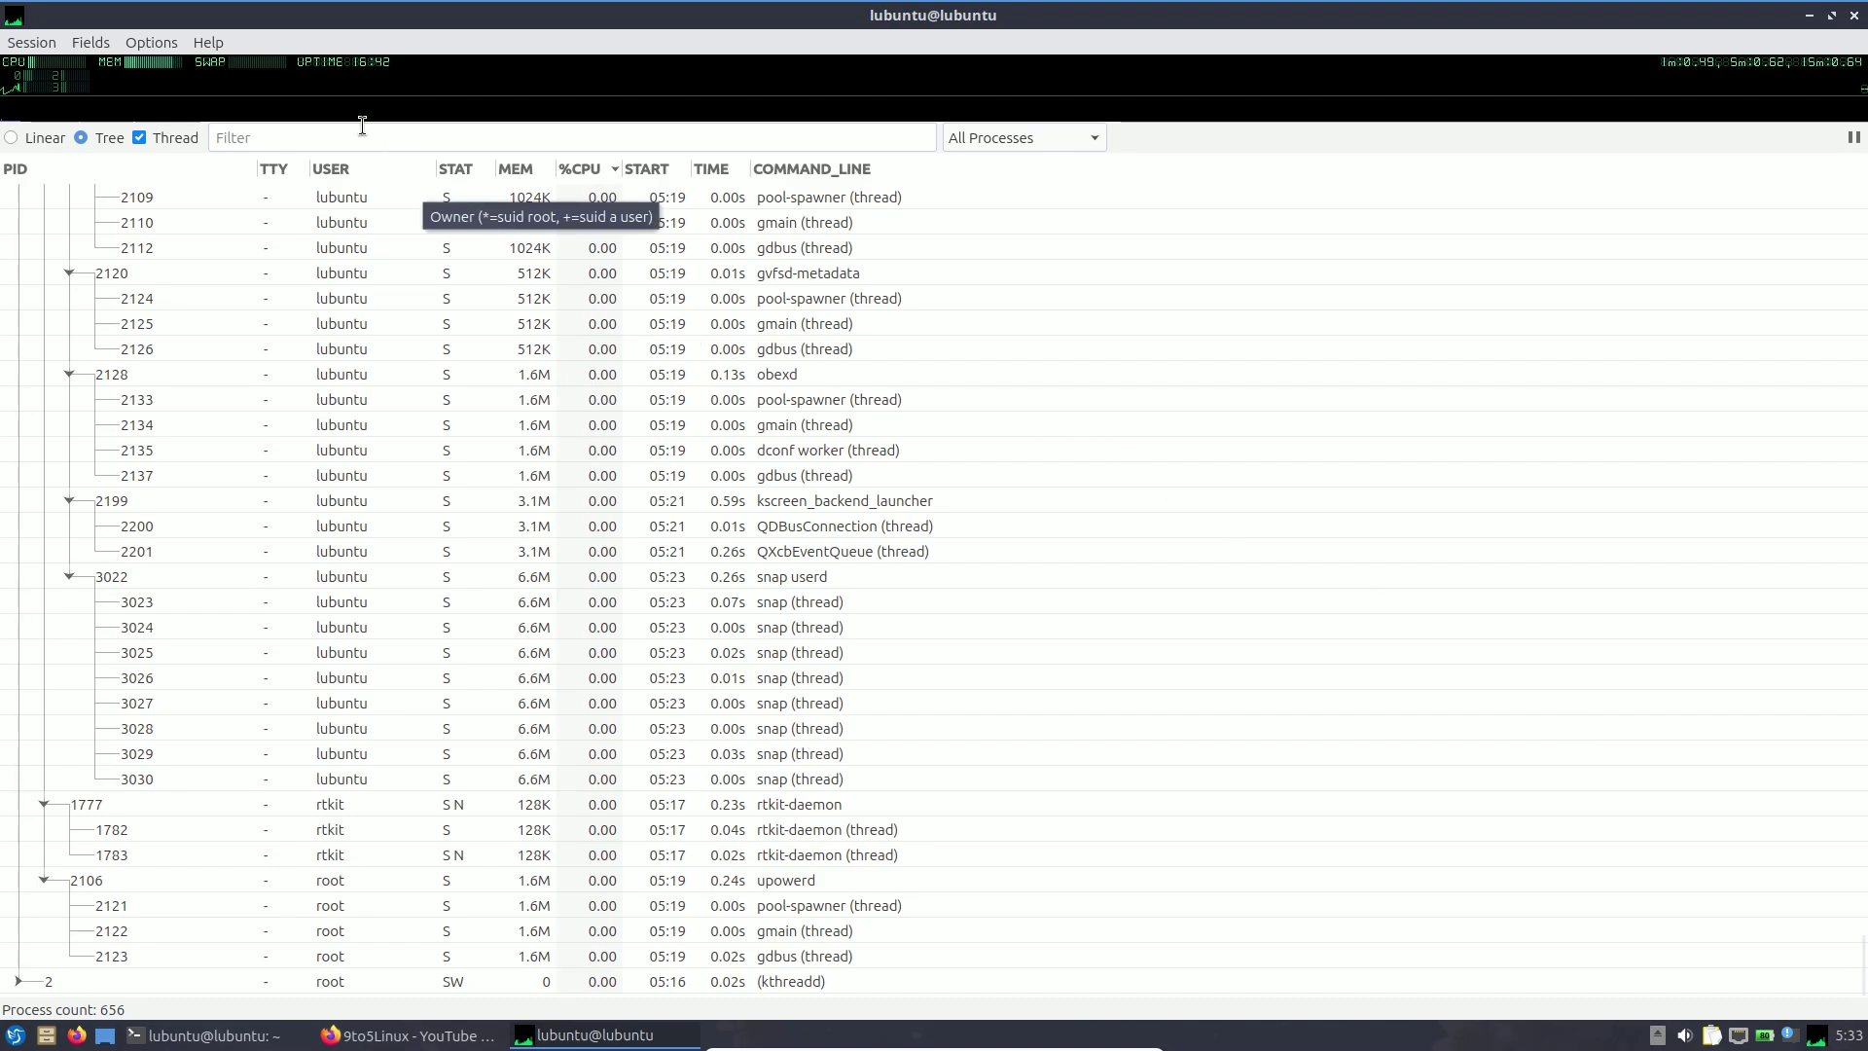
Check Help > About showing Qps 2.10.0, dismiss it, and close qps.
click(208, 43)
click(638, 331)
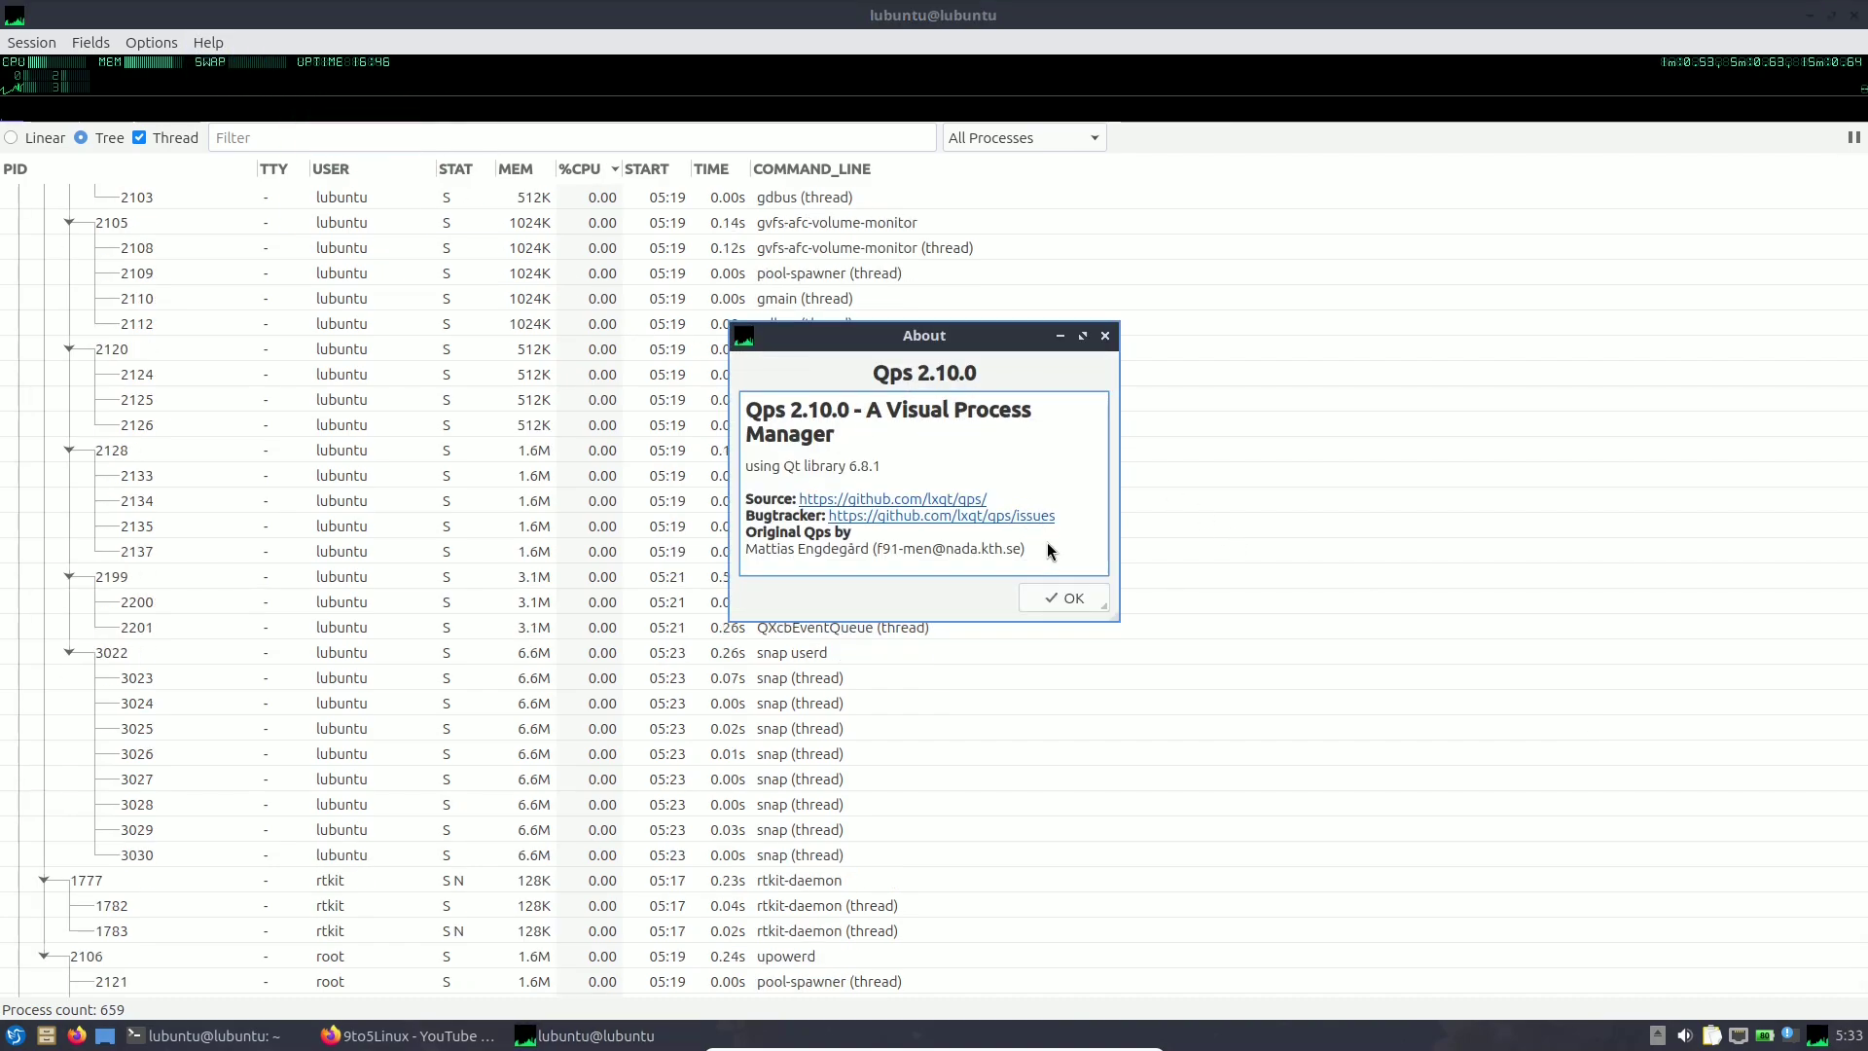
click(1067, 586)
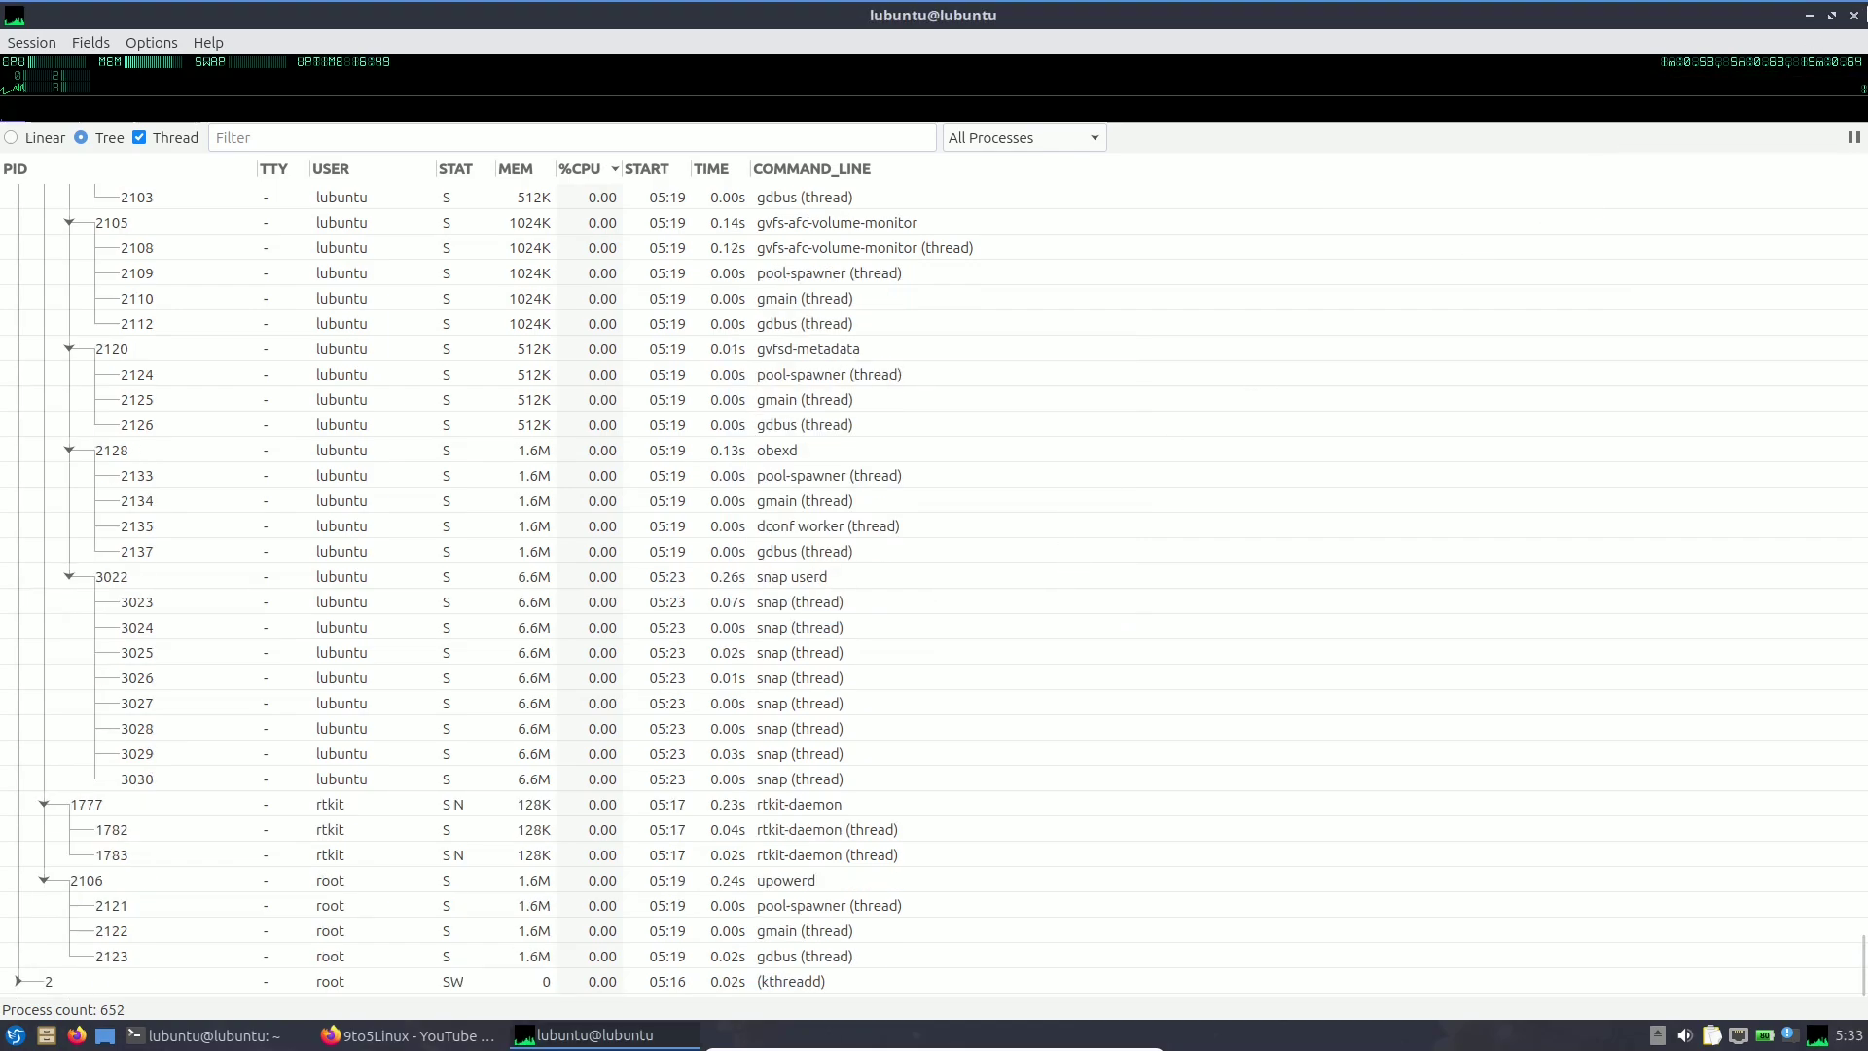
click(1853, 16)
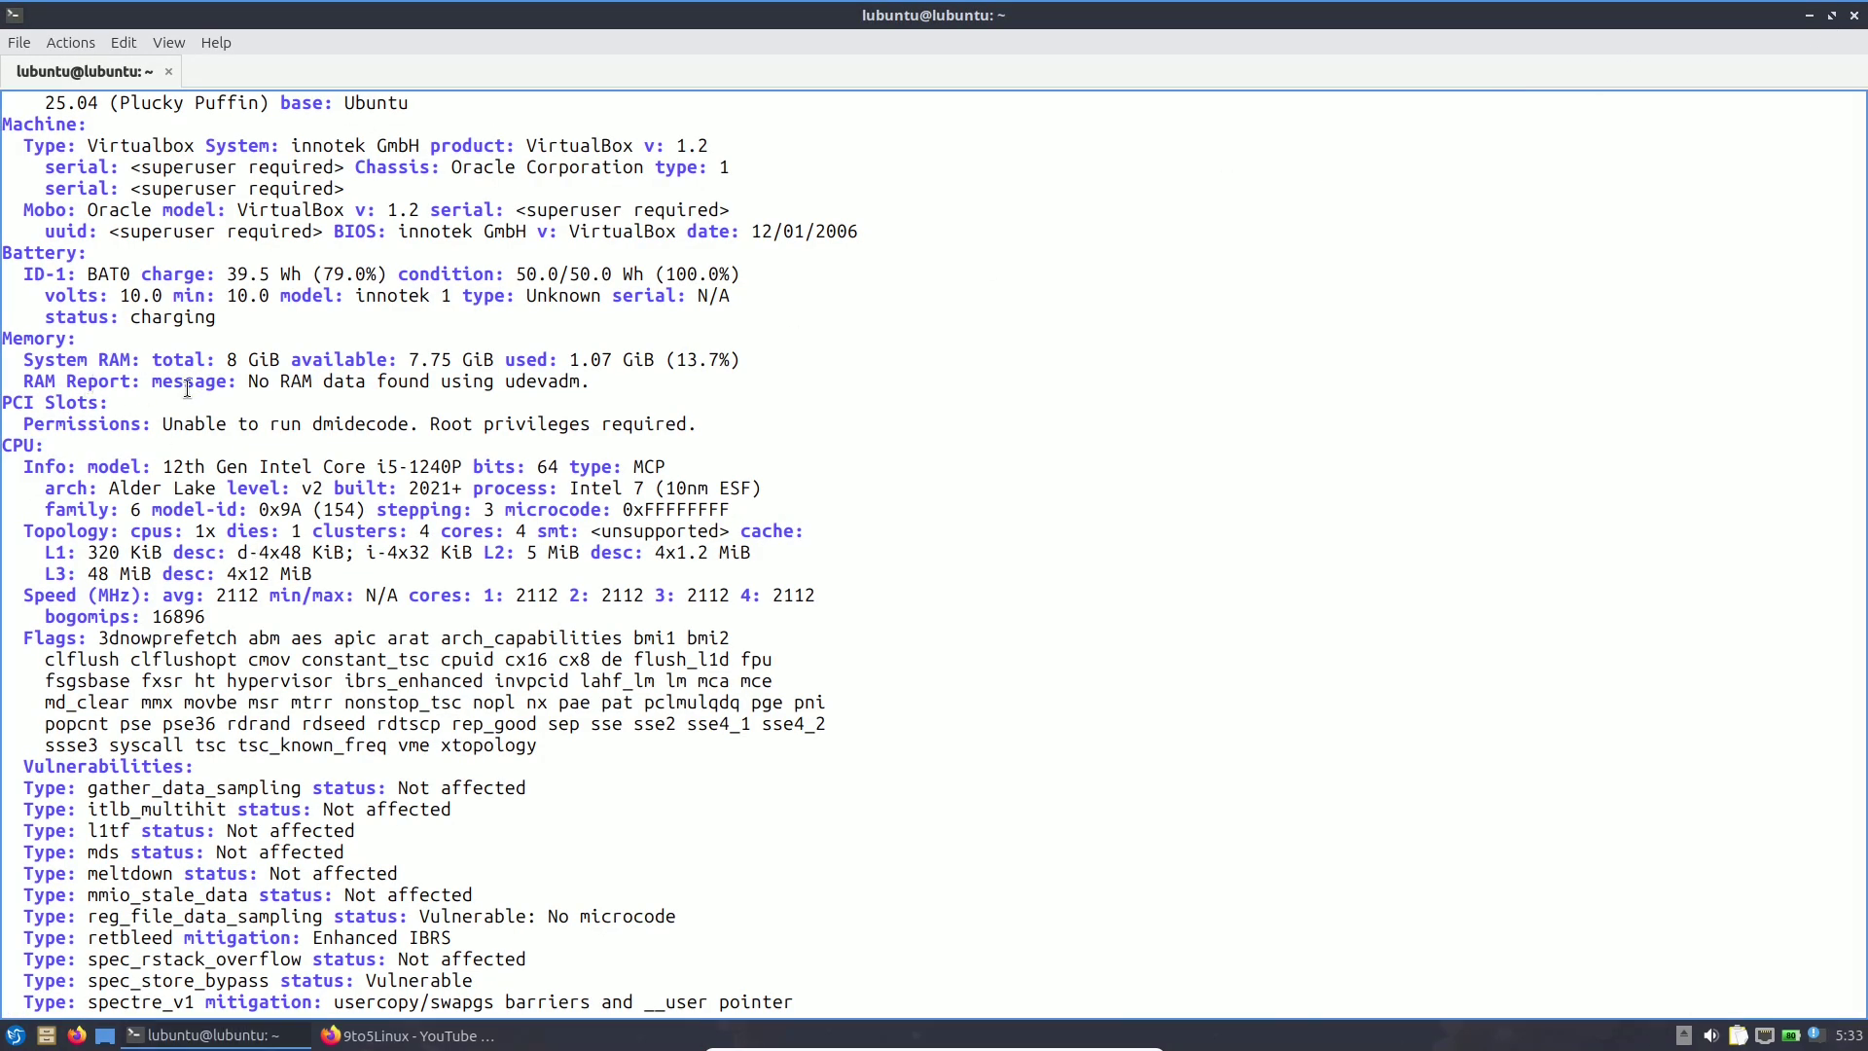
Highlight the 12th Gen Intel Core i5-1240P model and scroll down to the Graphics section.
drag(144, 464, 541, 464)
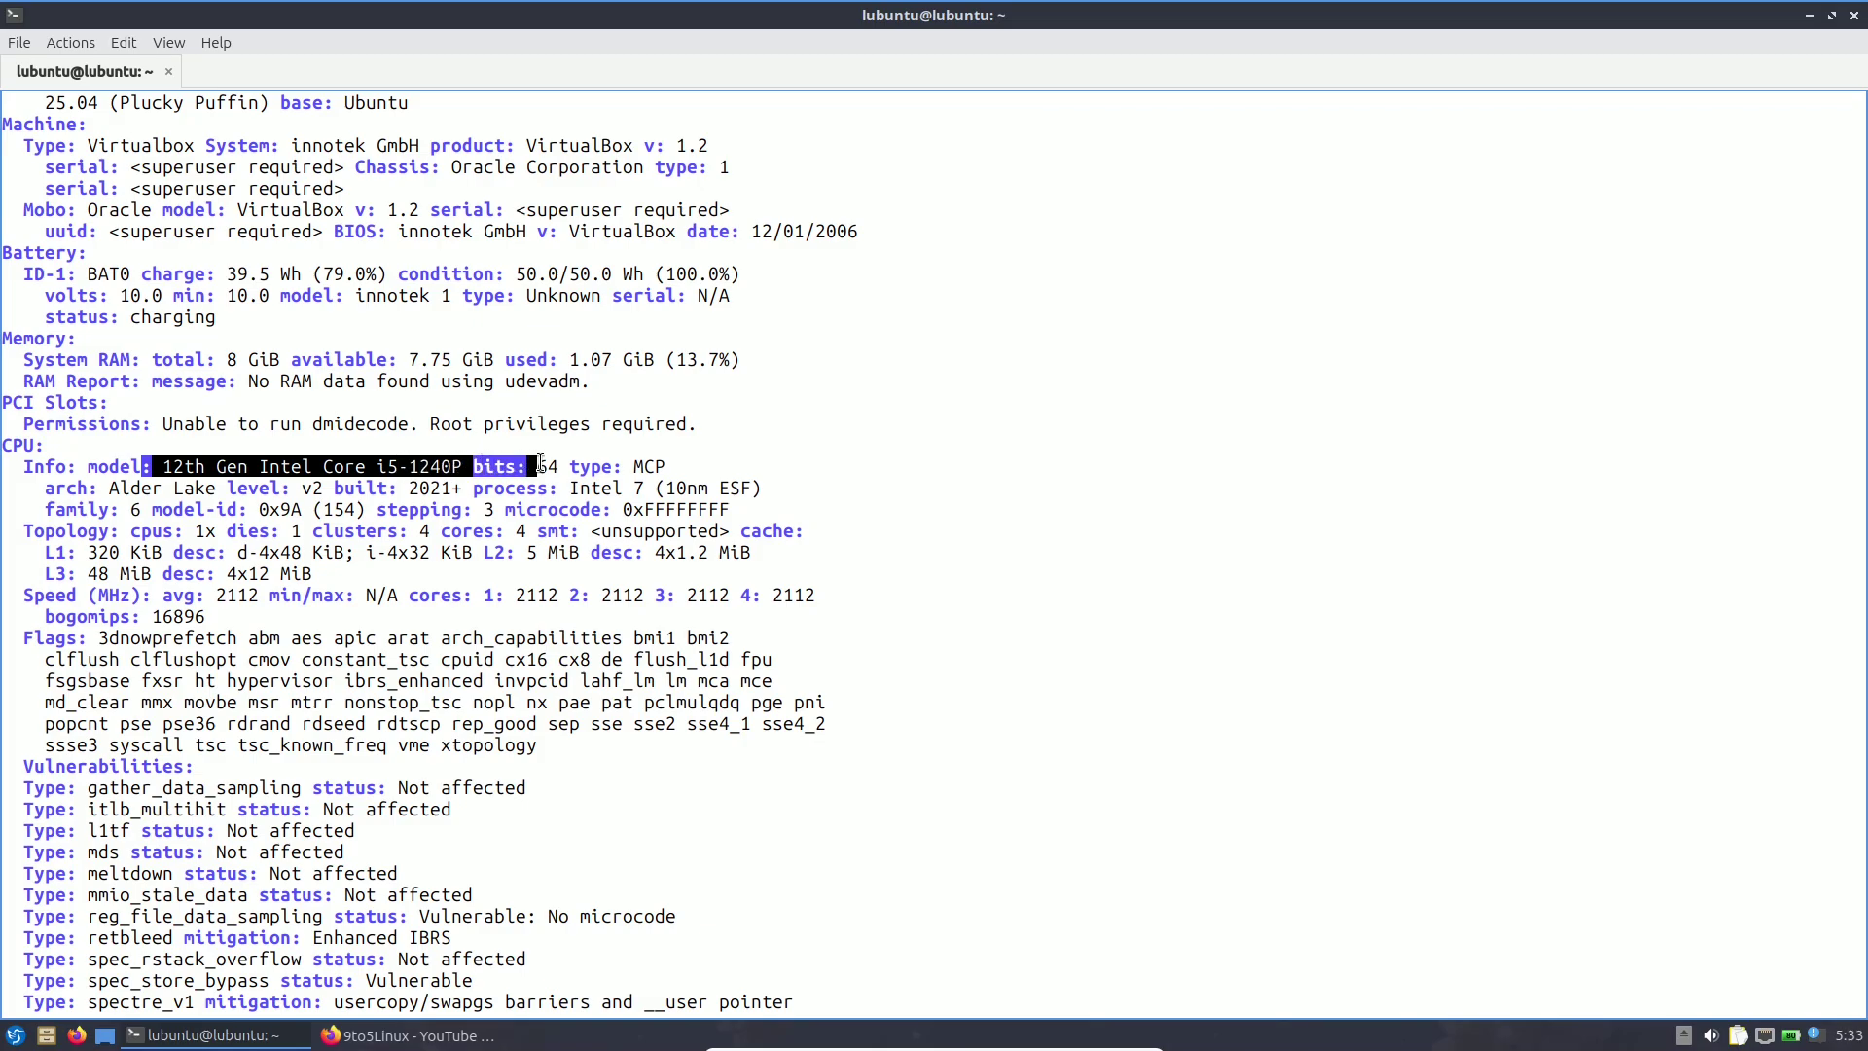
scroll(333, 541, down, 1)
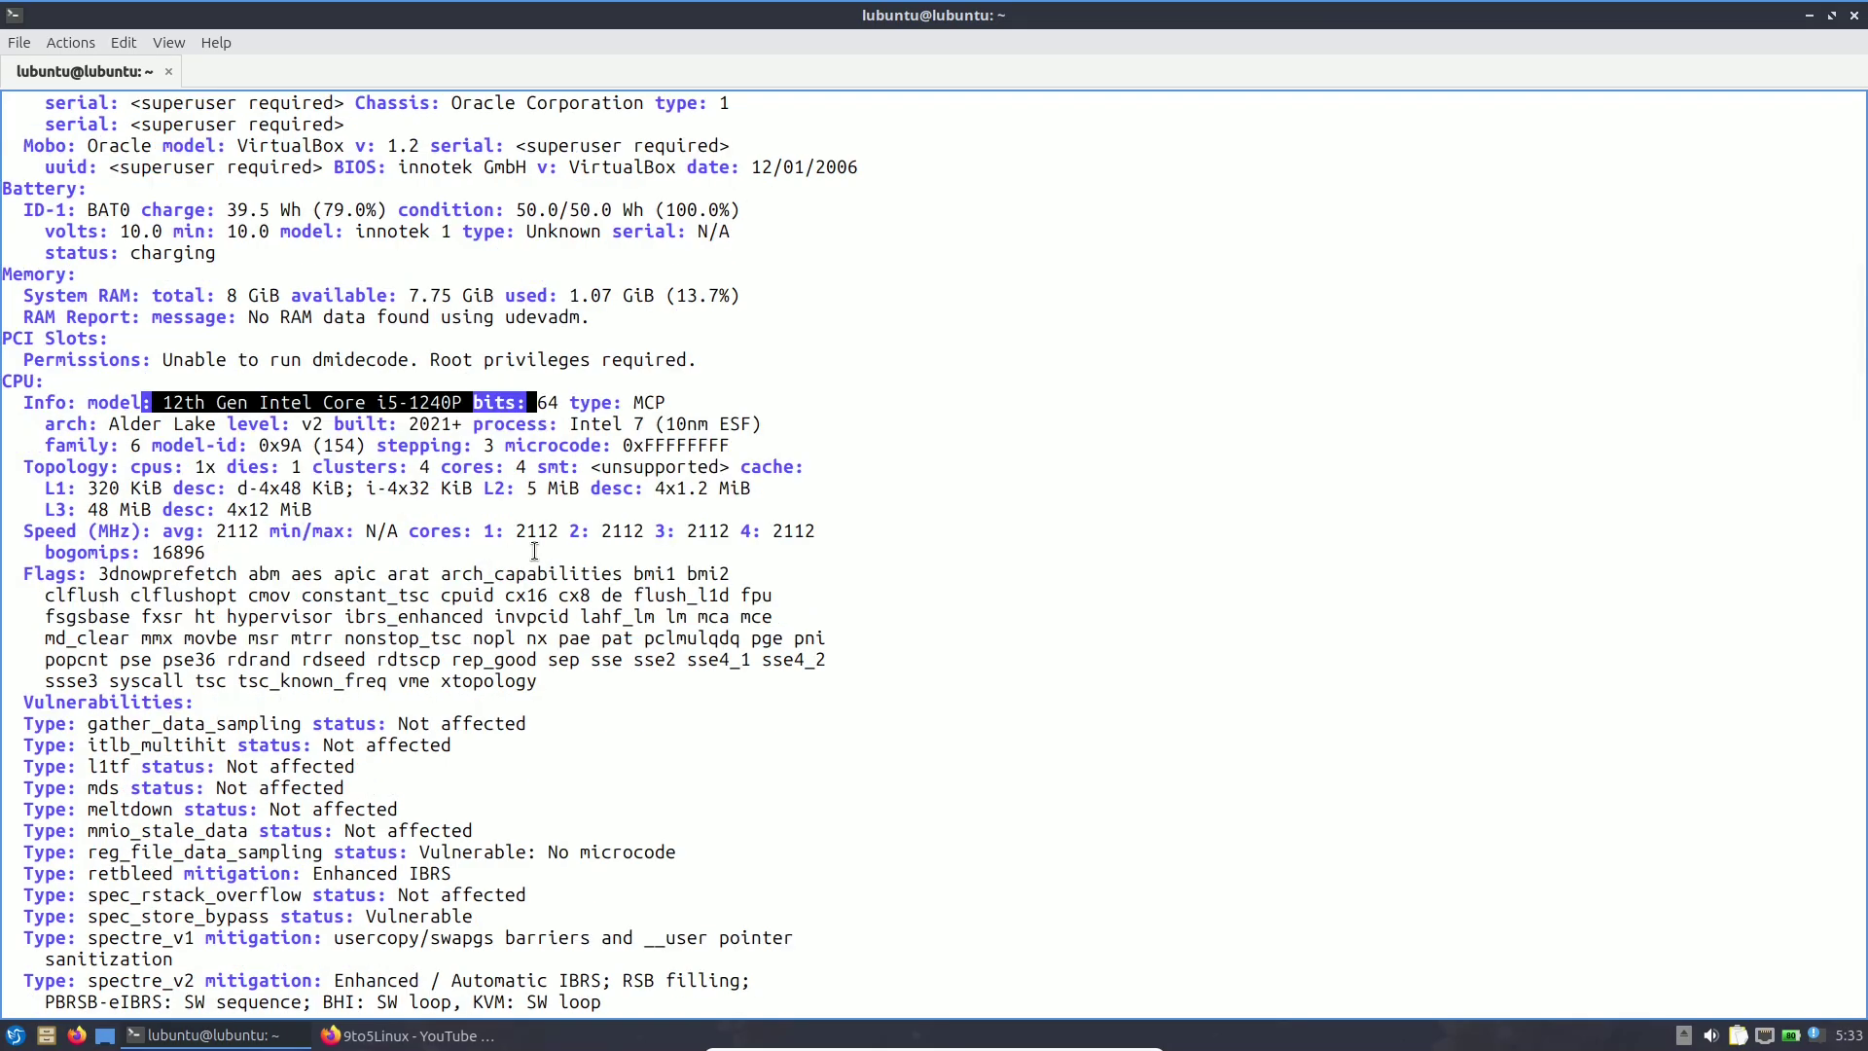
scroll(534, 552, down, 3)
scroll(535, 552, down, 3)
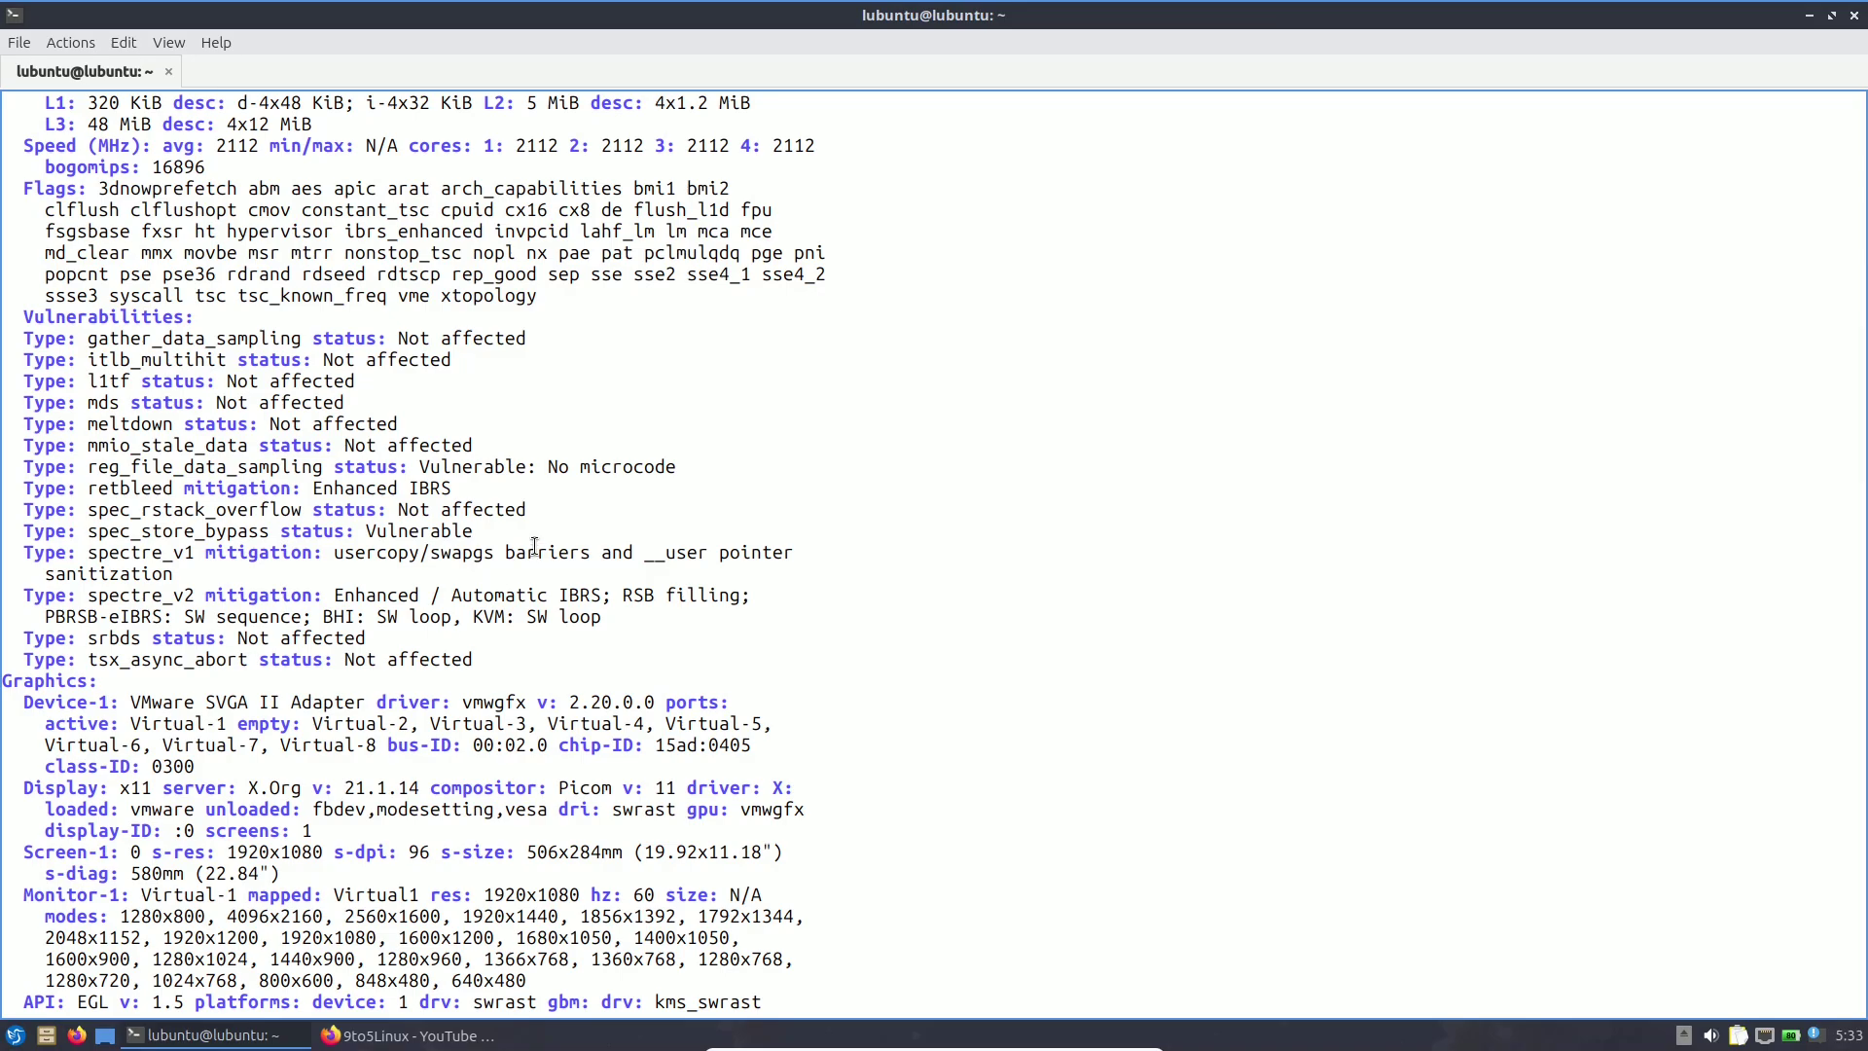
Highlight the vmwgfx 2.20.0.0 driver, x11 server, Picom version and 1920x1080 resolution.
scroll(535, 547, down, 2)
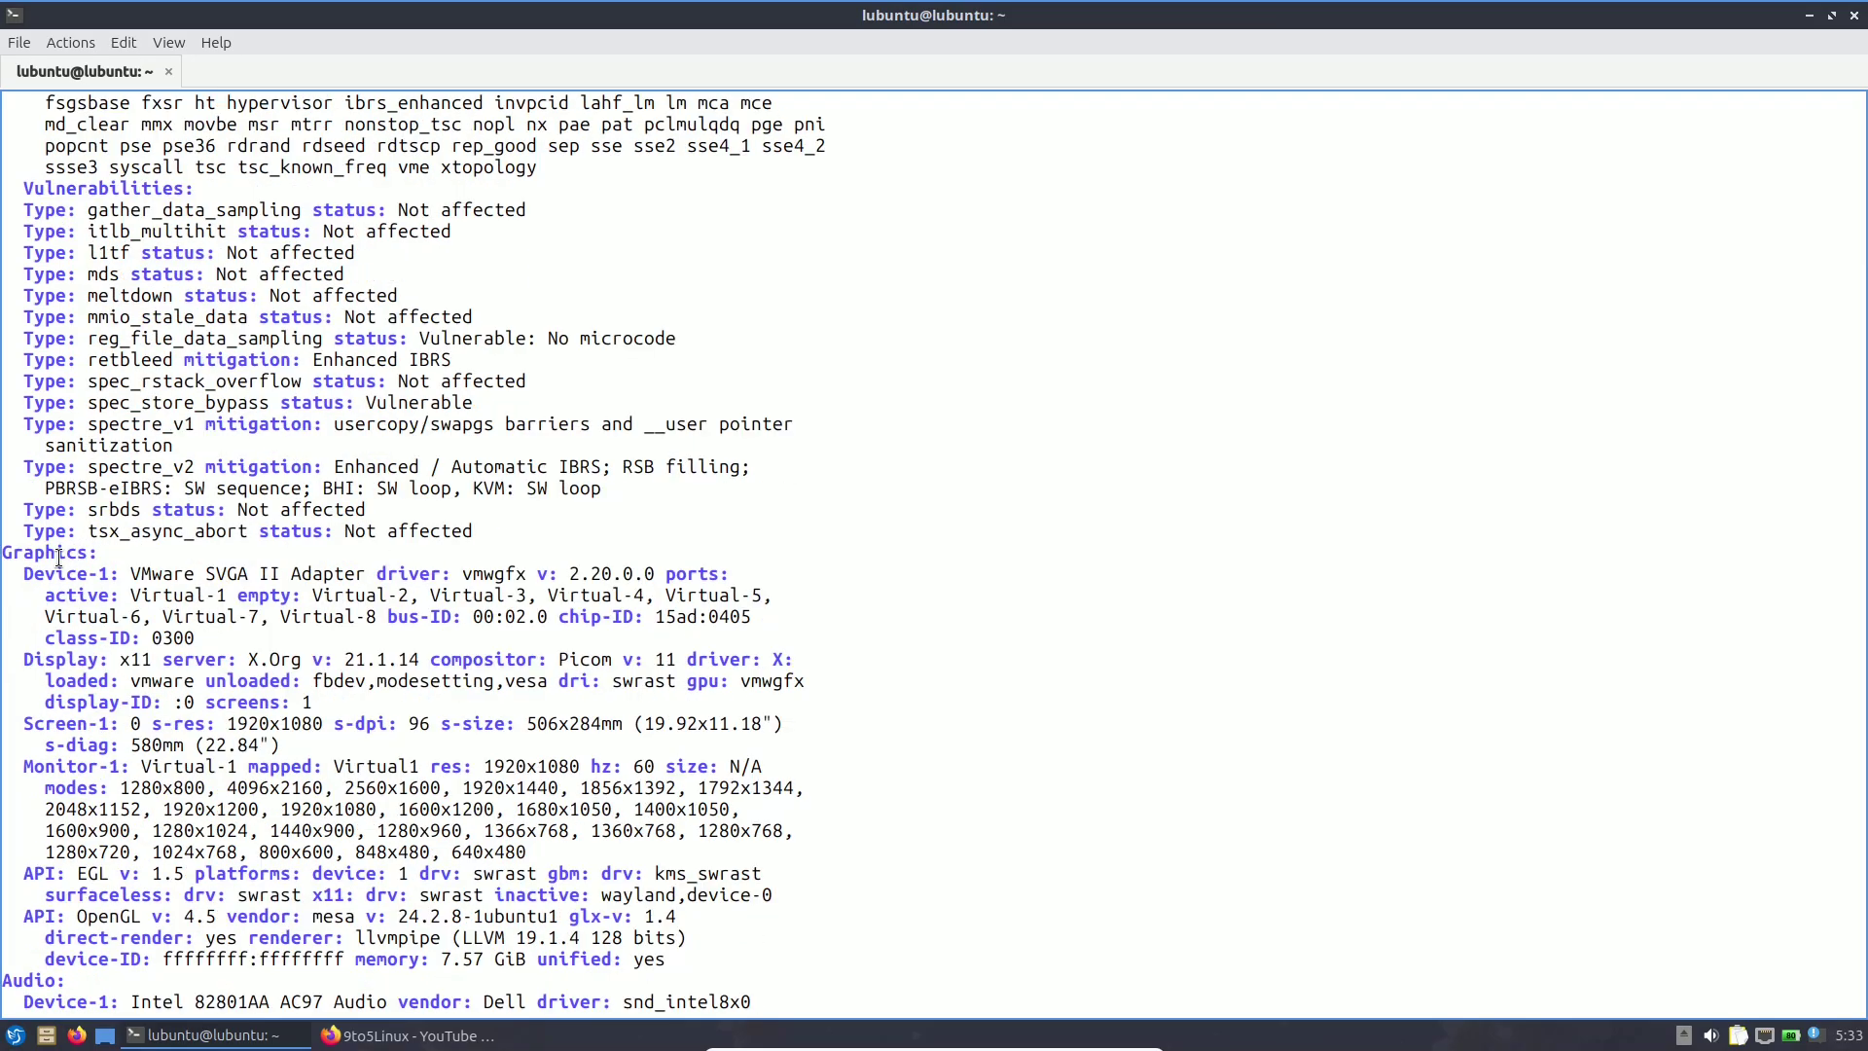
drag(451, 573, 668, 574)
scroll(768, 508, down, 3)
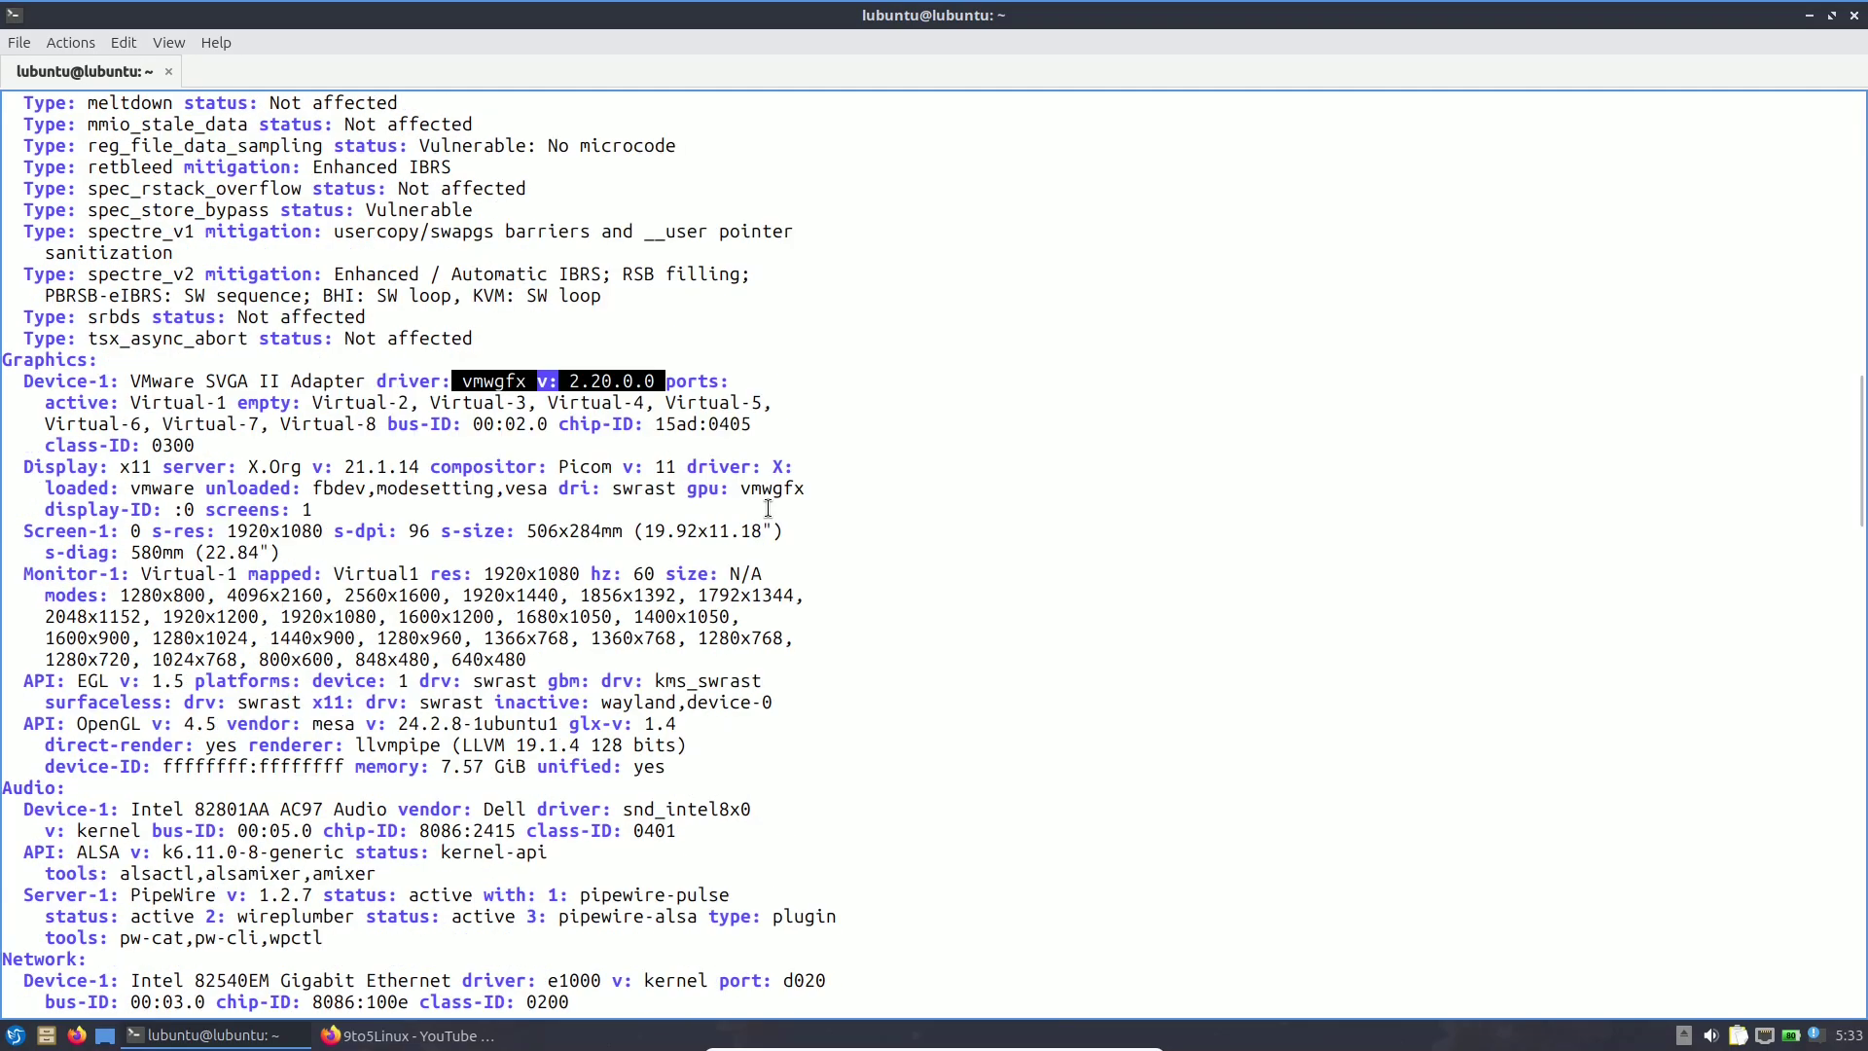
click(55, 478)
drag(56, 478, 431, 460)
double_click(146, 468)
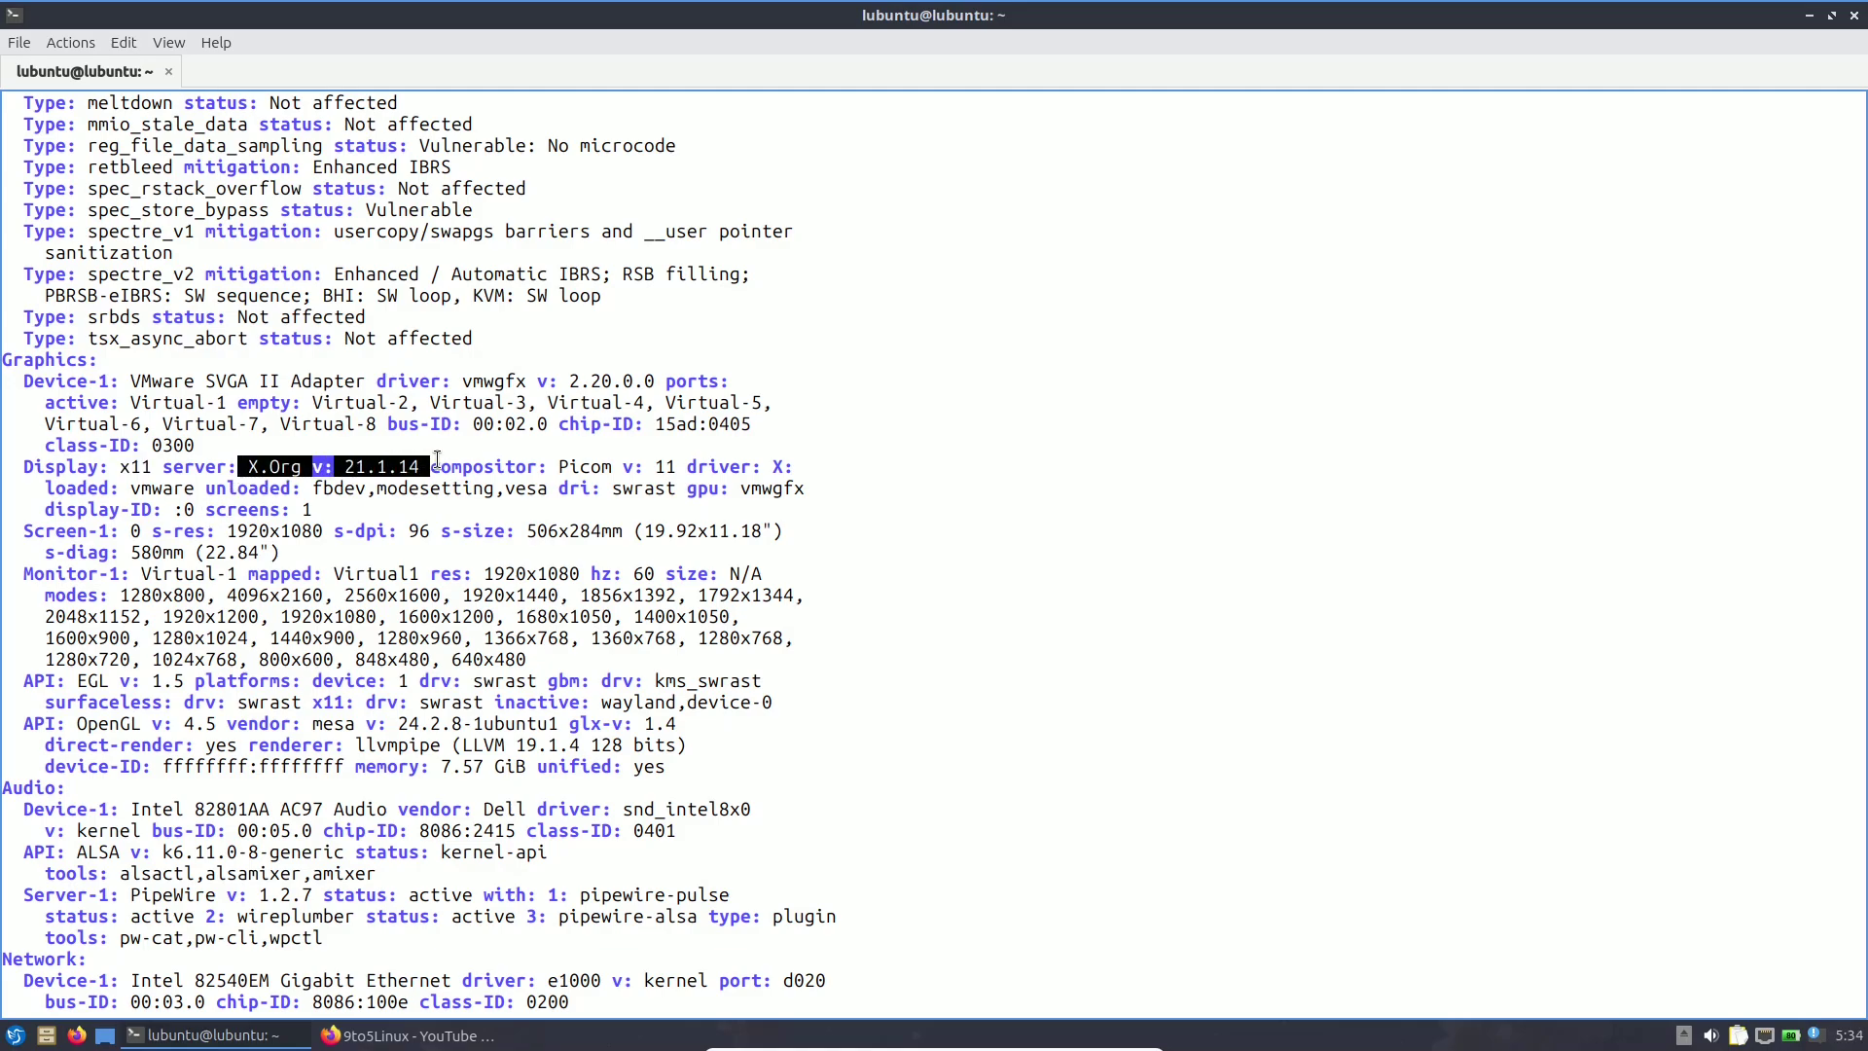
click(477, 459)
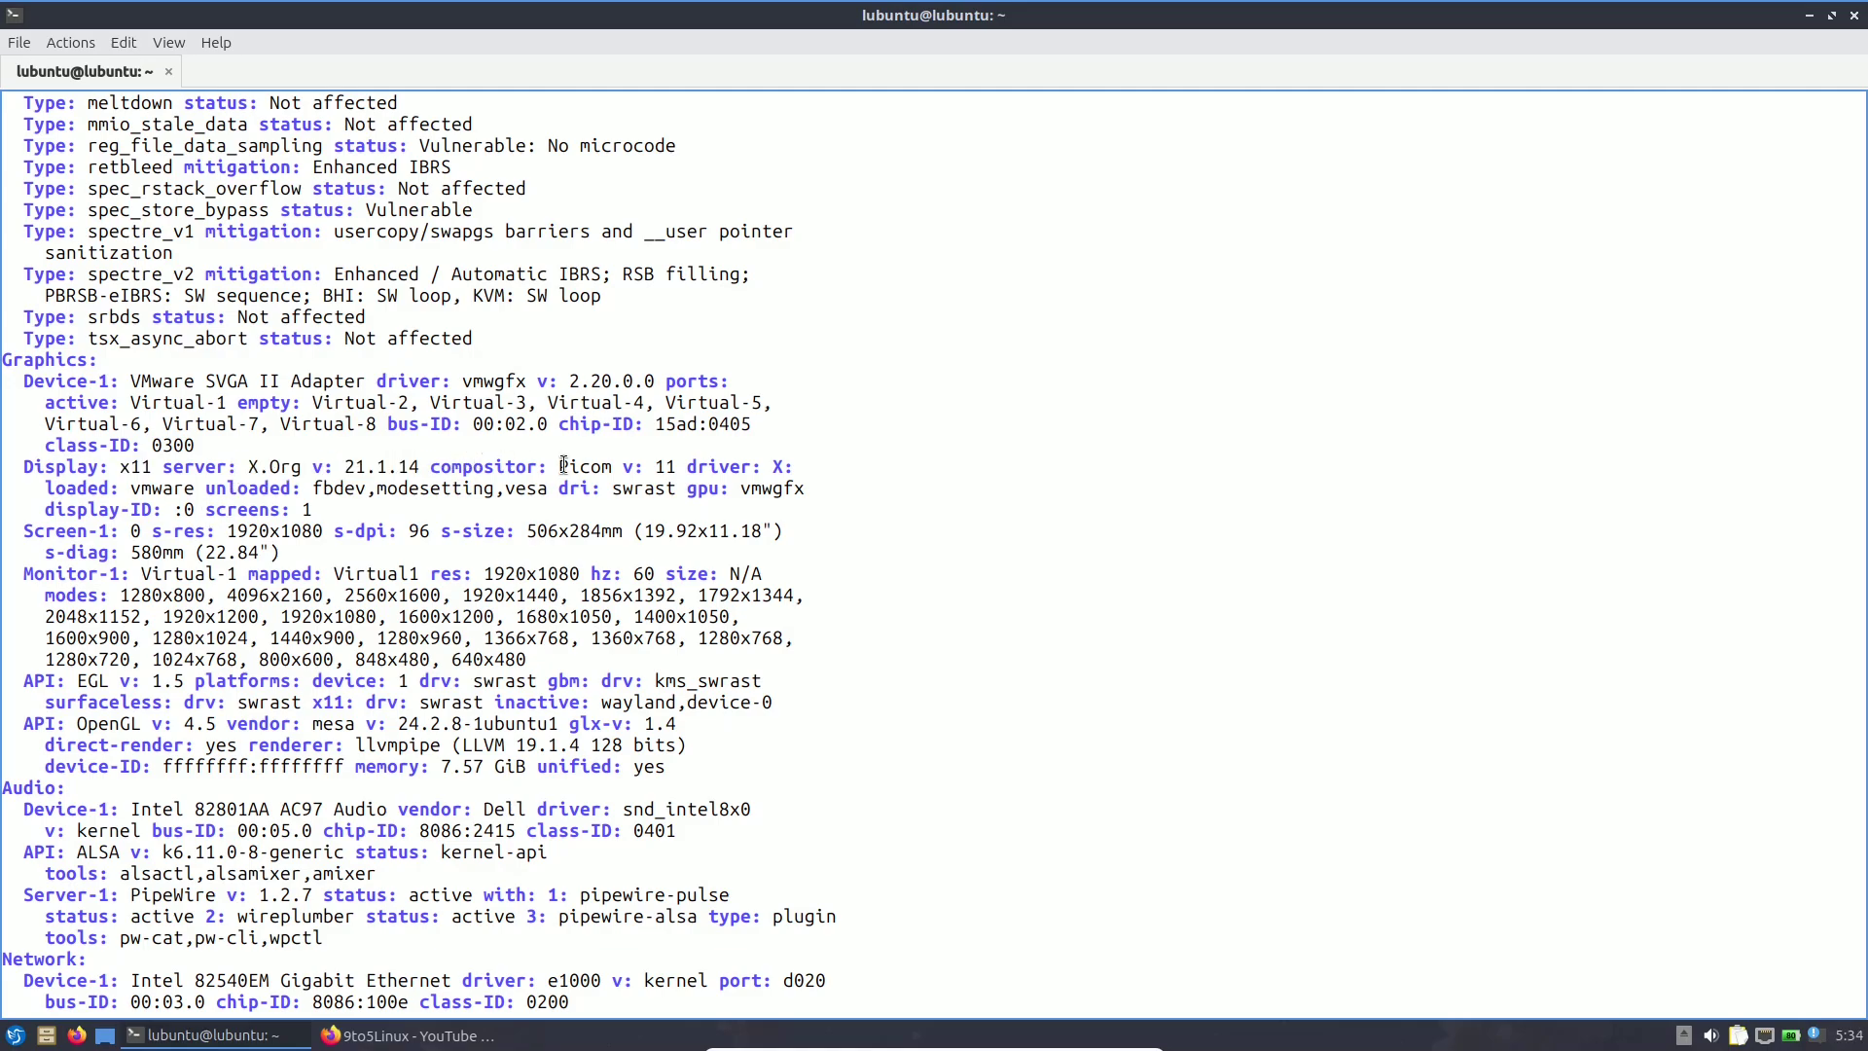
drag(424, 471, 687, 464)
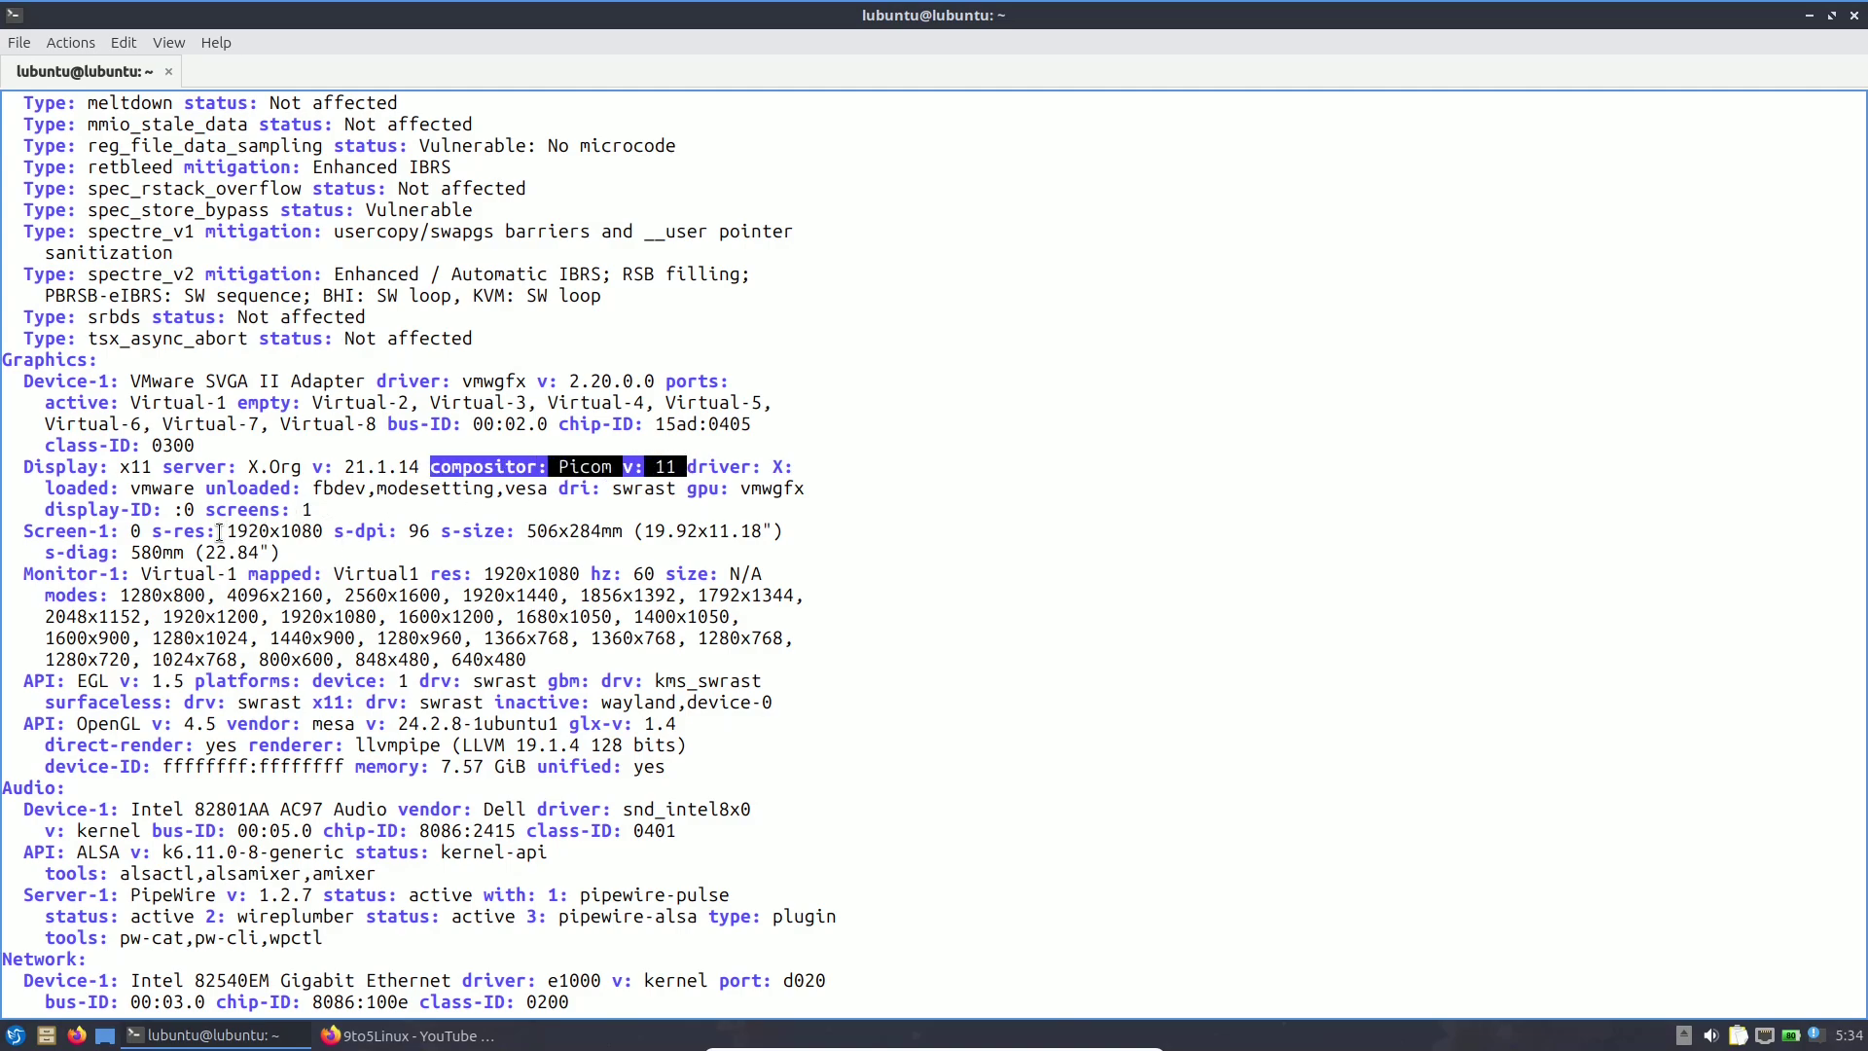
drag(216, 528, 333, 535)
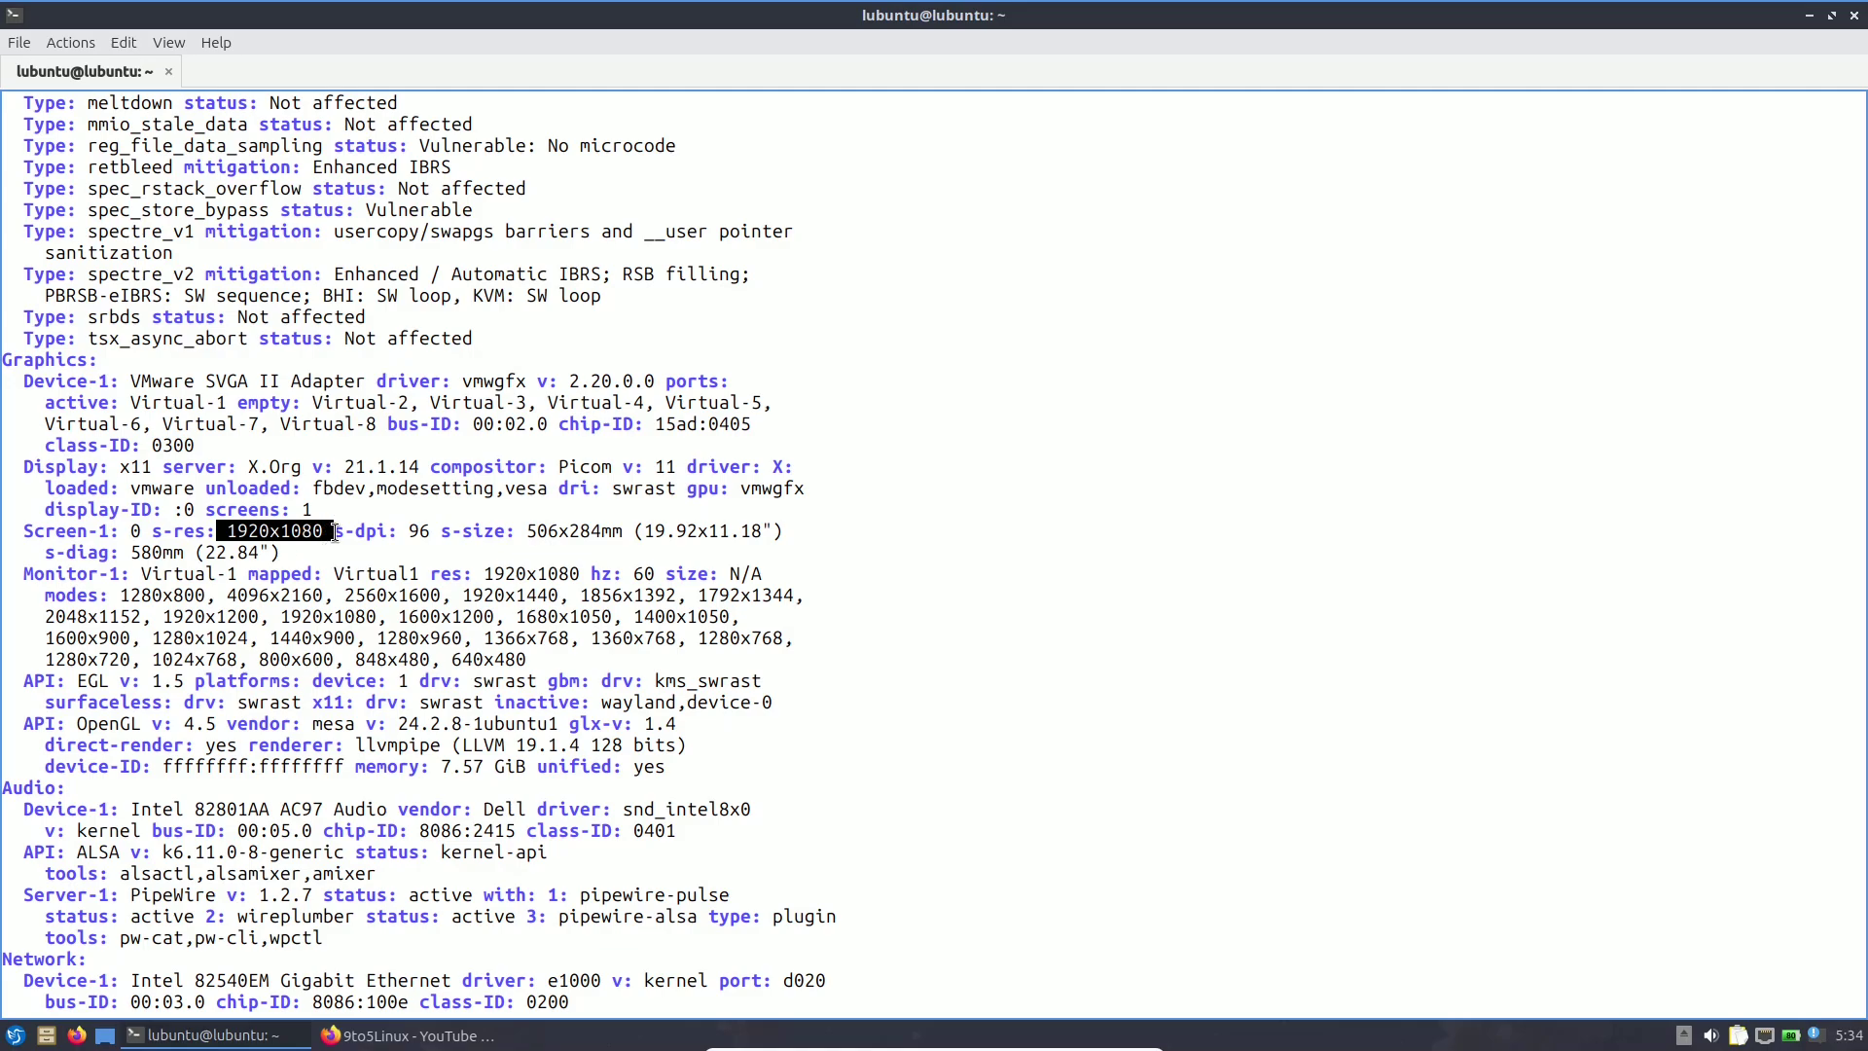
Highlight the resolution again, EGL 1.5, the mesa version and the llvmpipe renderer.
scroll(334, 533, down, 1)
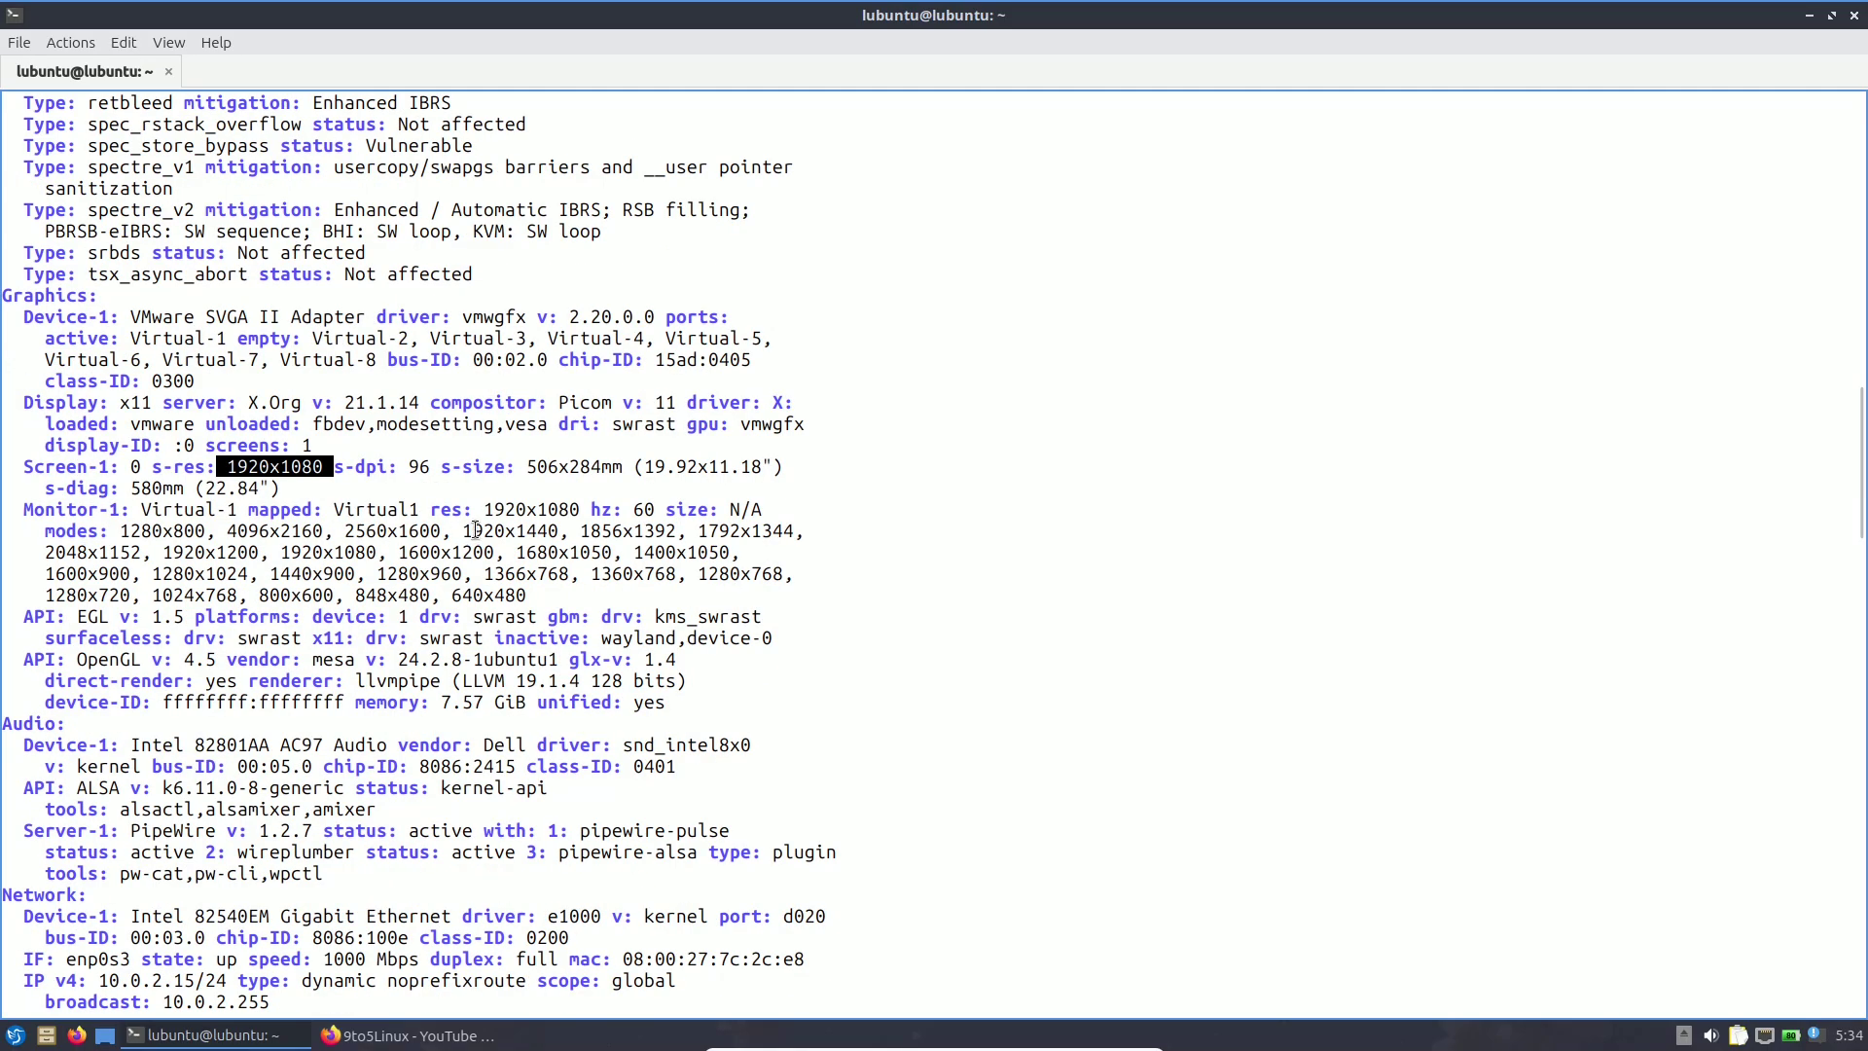
drag(334, 509, 537, 594)
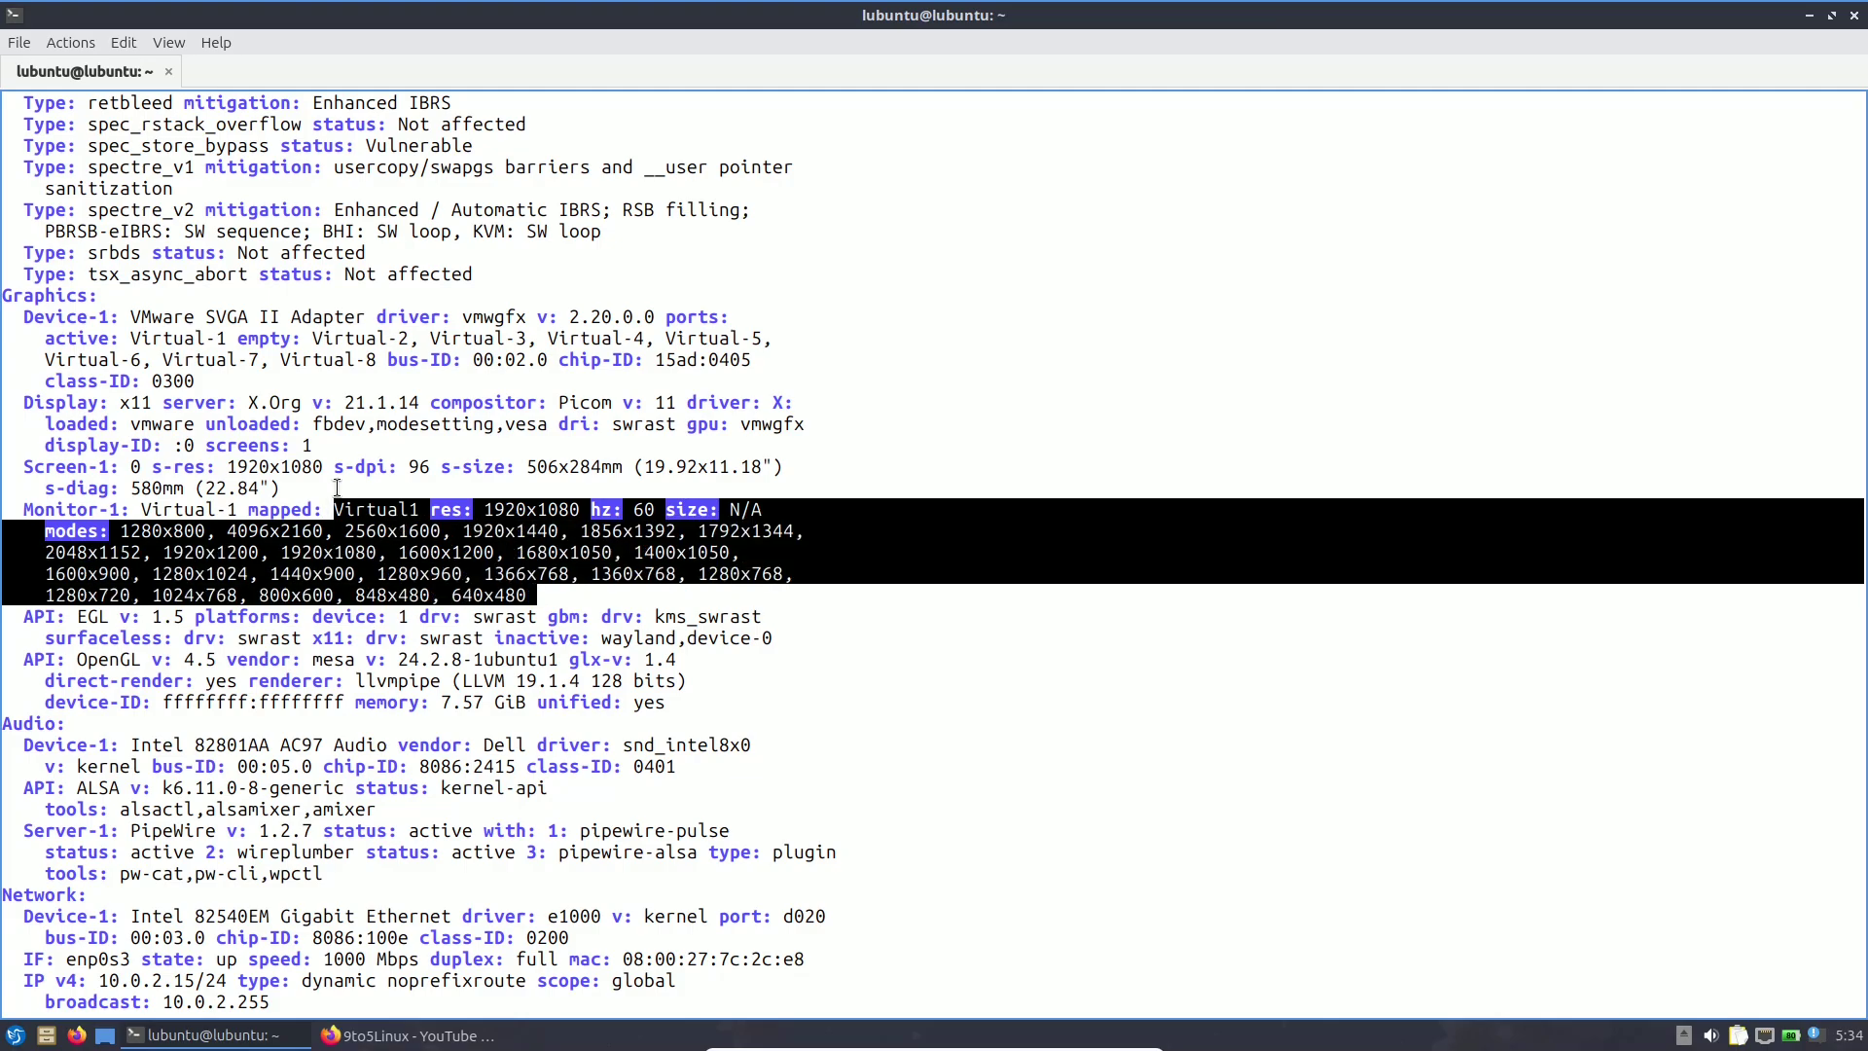
drag(227, 466, 333, 466)
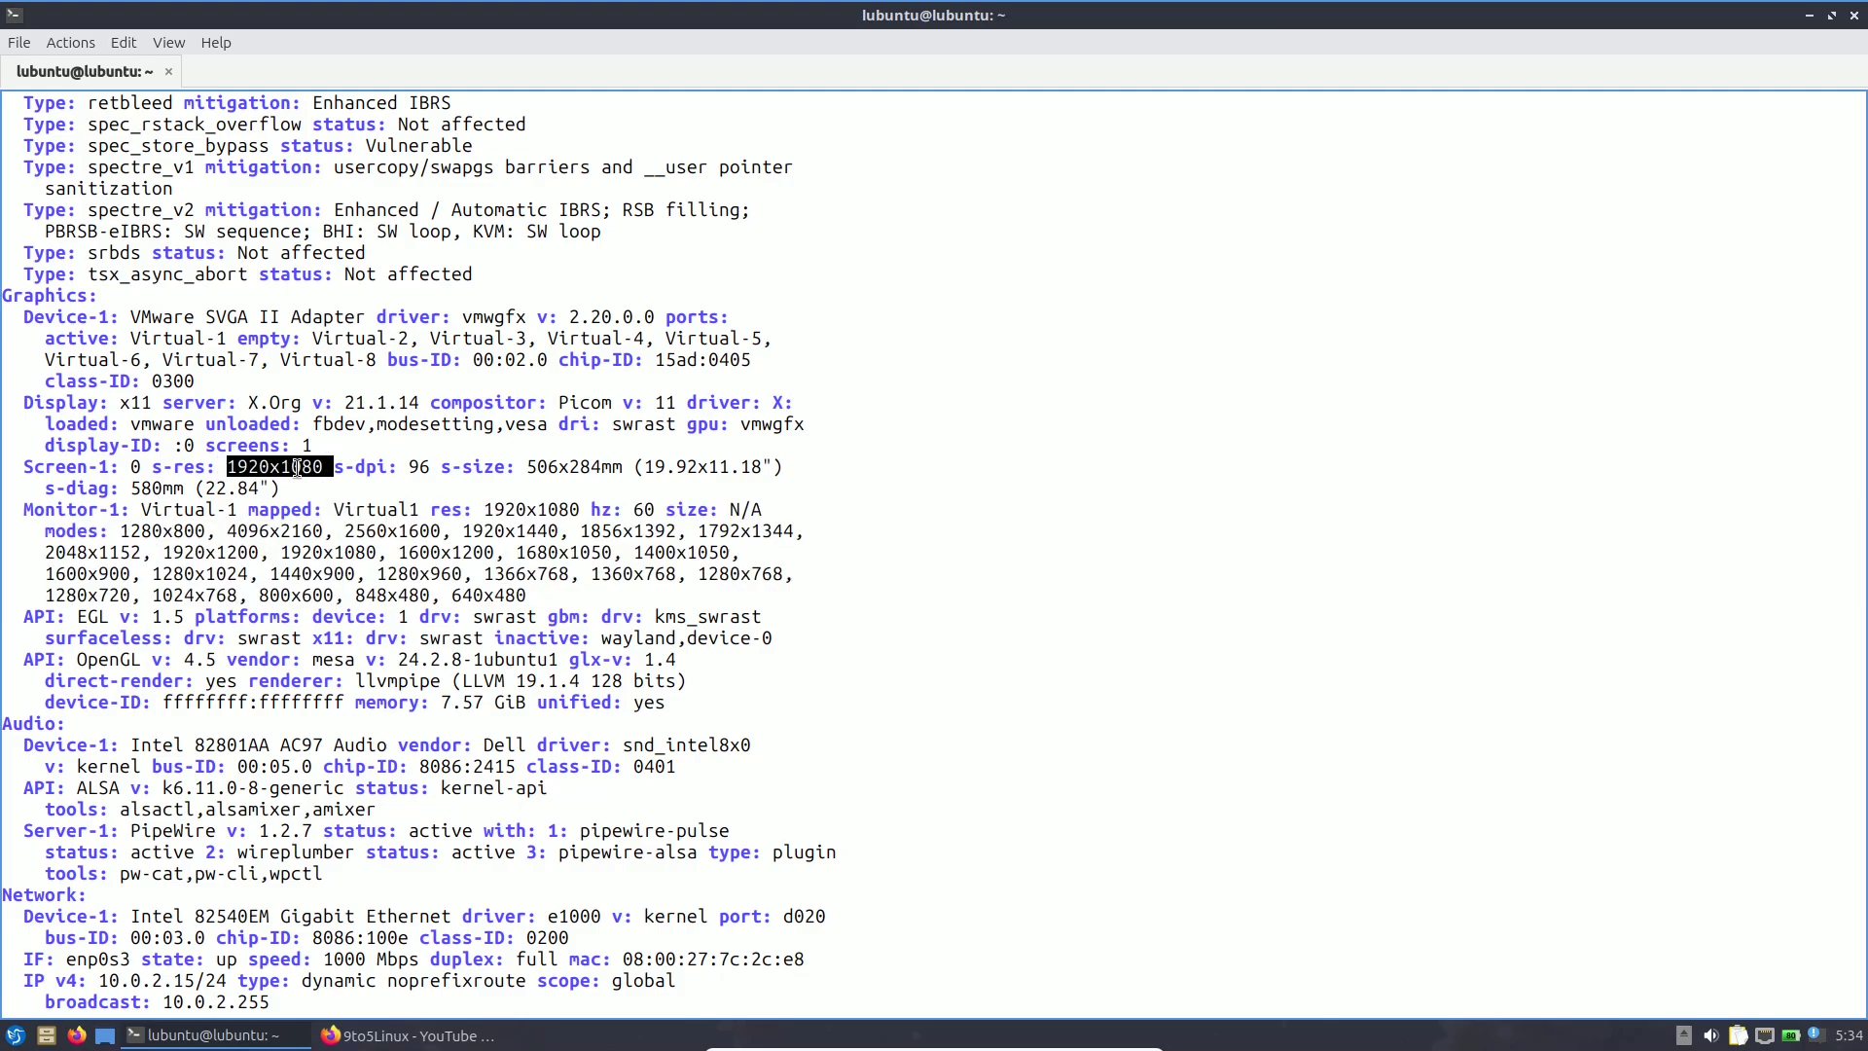
drag(77, 616, 187, 616)
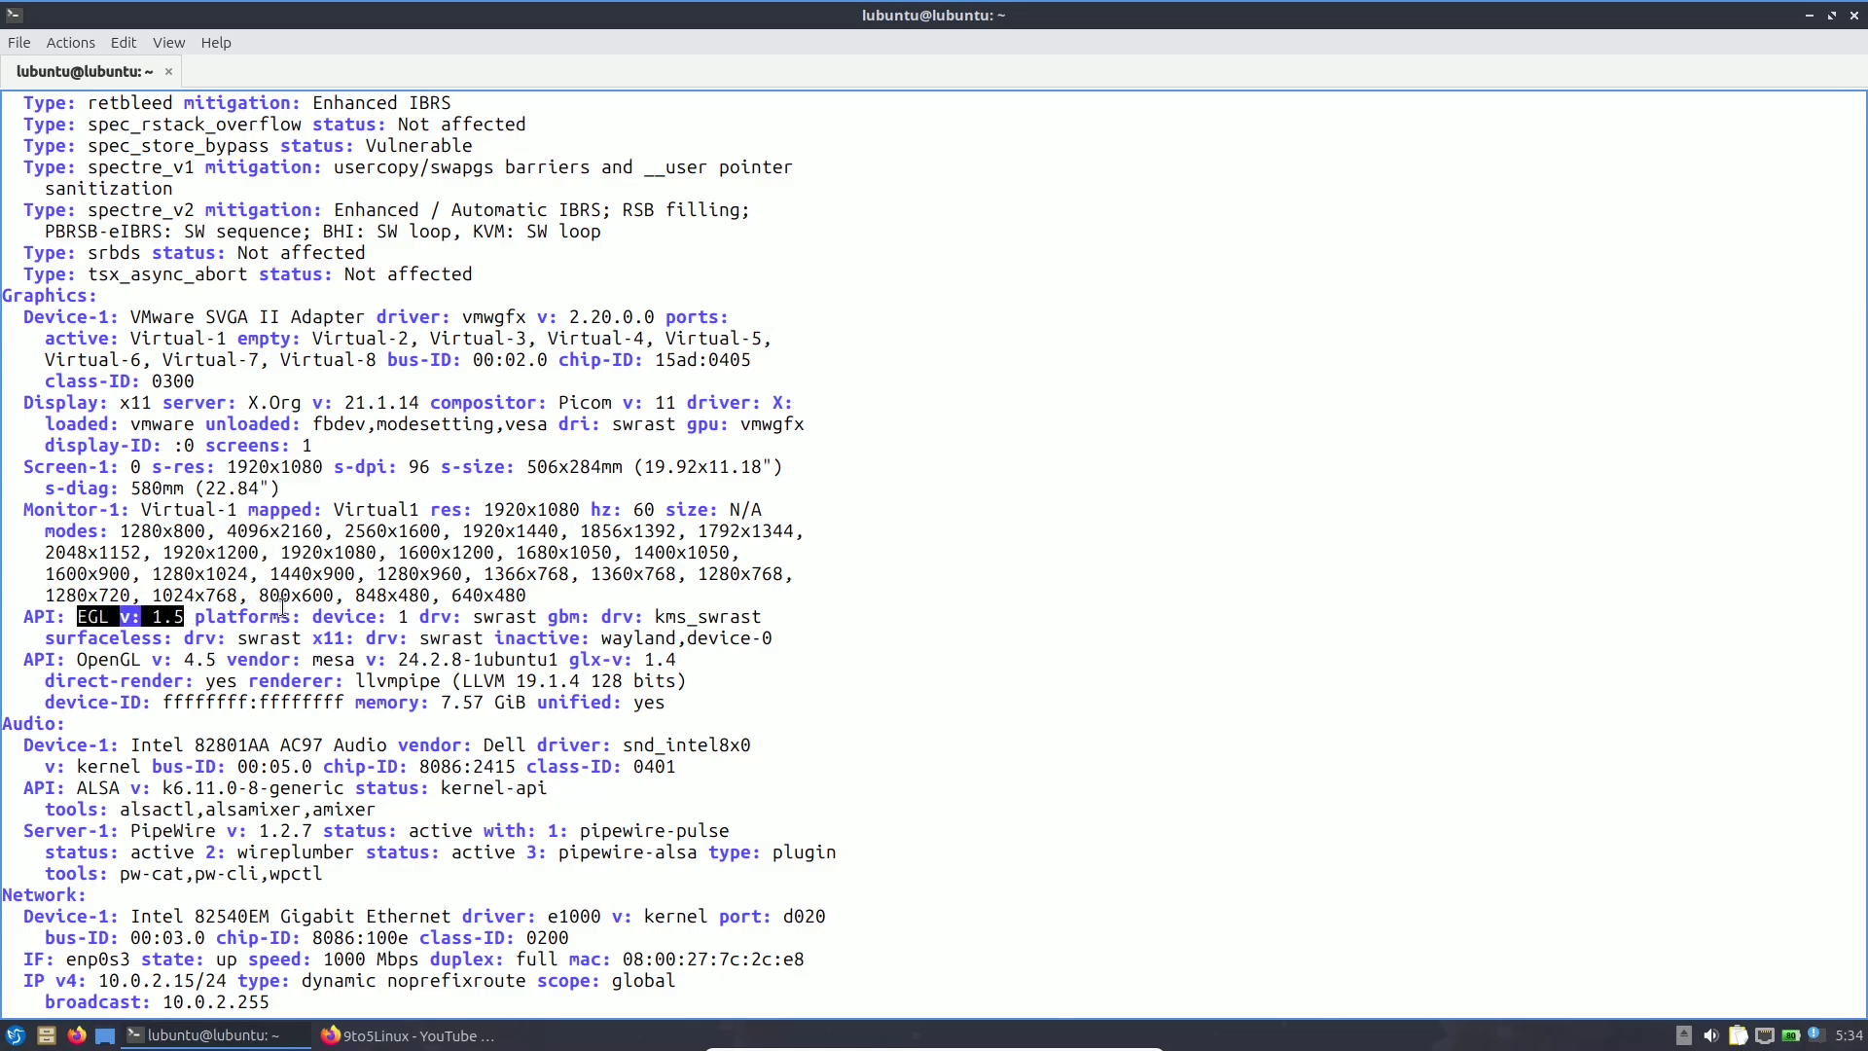
click(89, 659)
drag(89, 658, 477, 658)
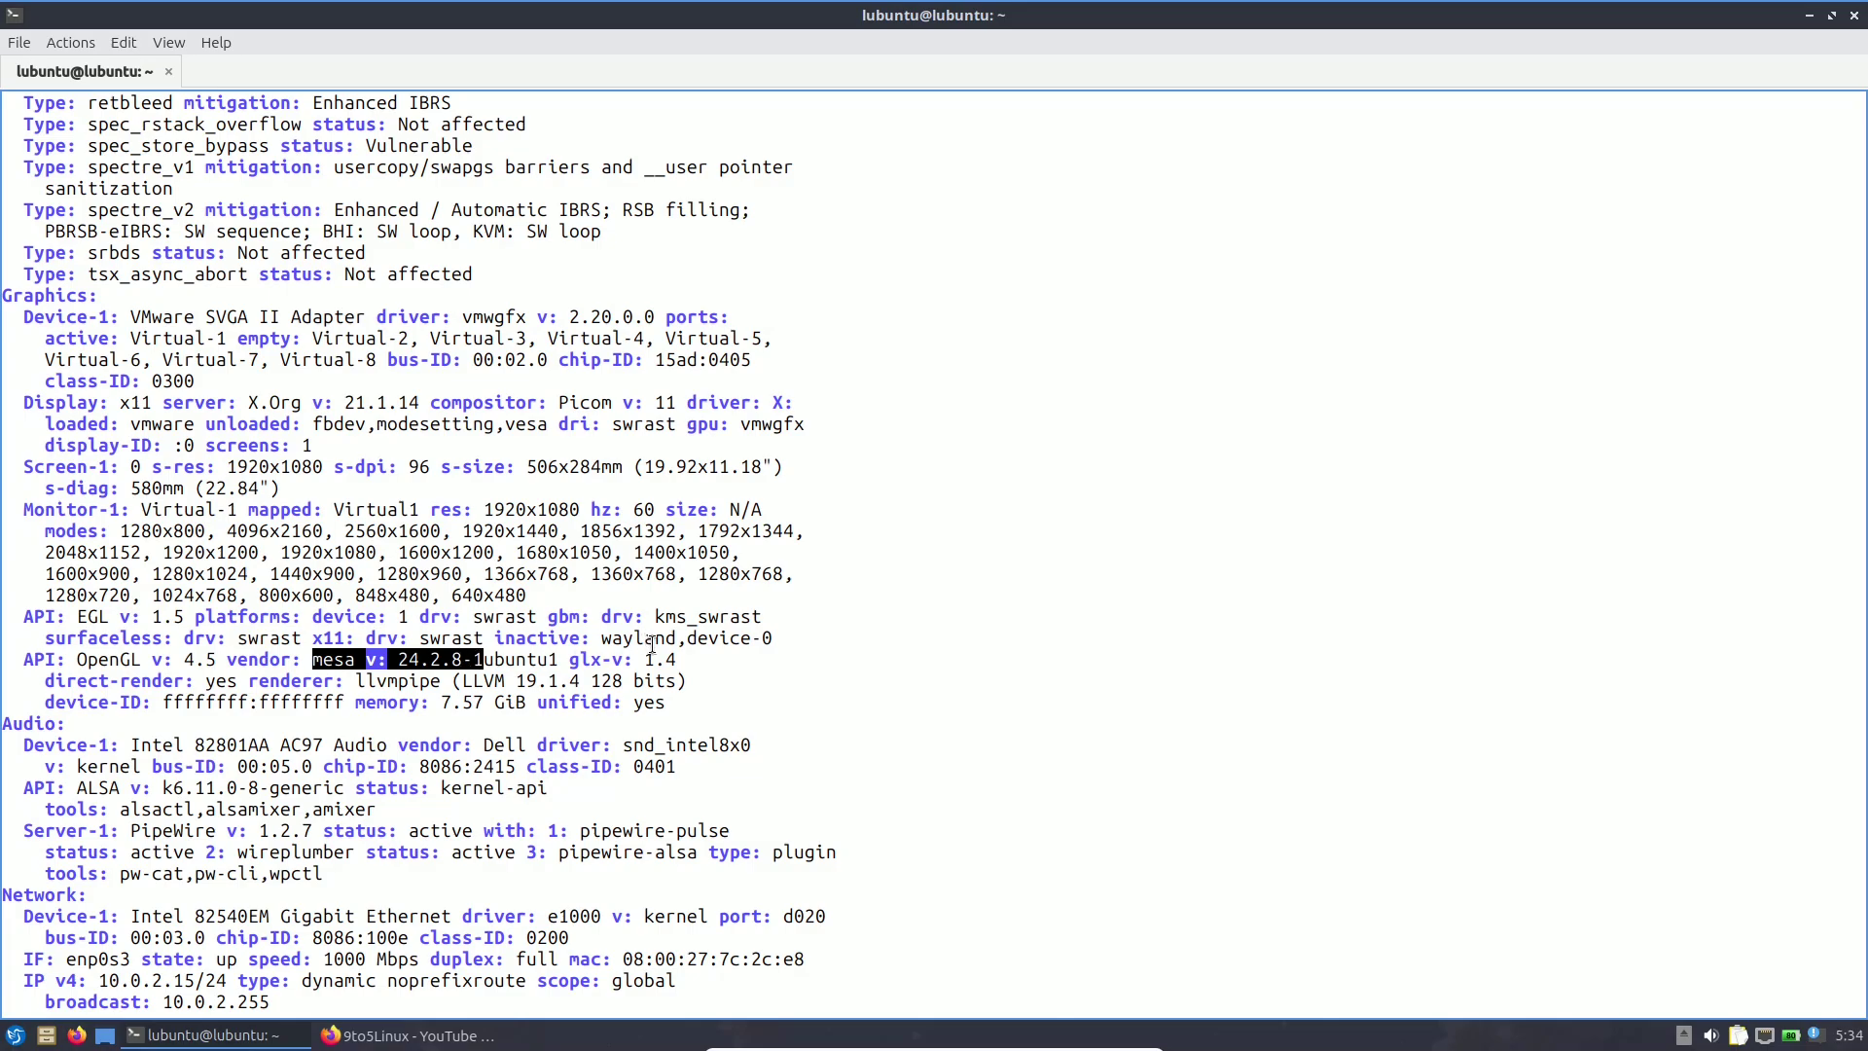
drag(355, 680, 633, 686)
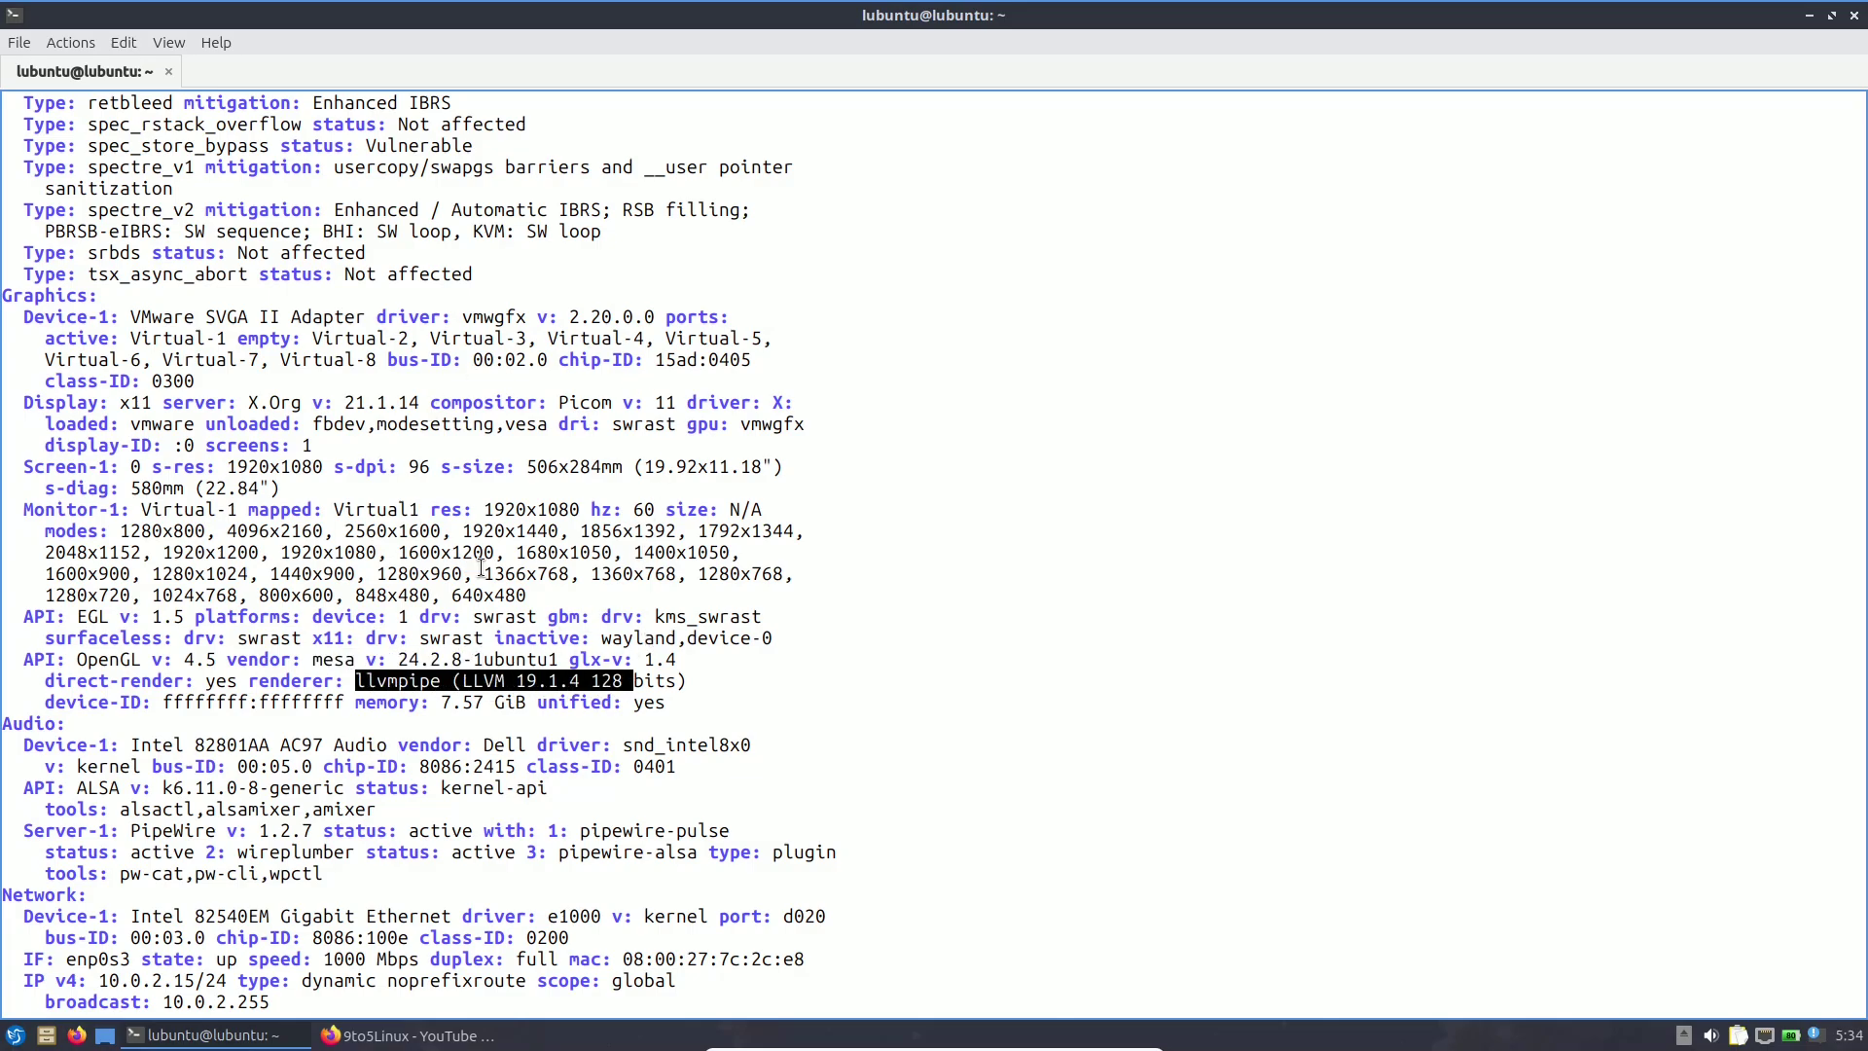
scroll(482, 569, down, 4)
scroll(482, 567, down, 1)
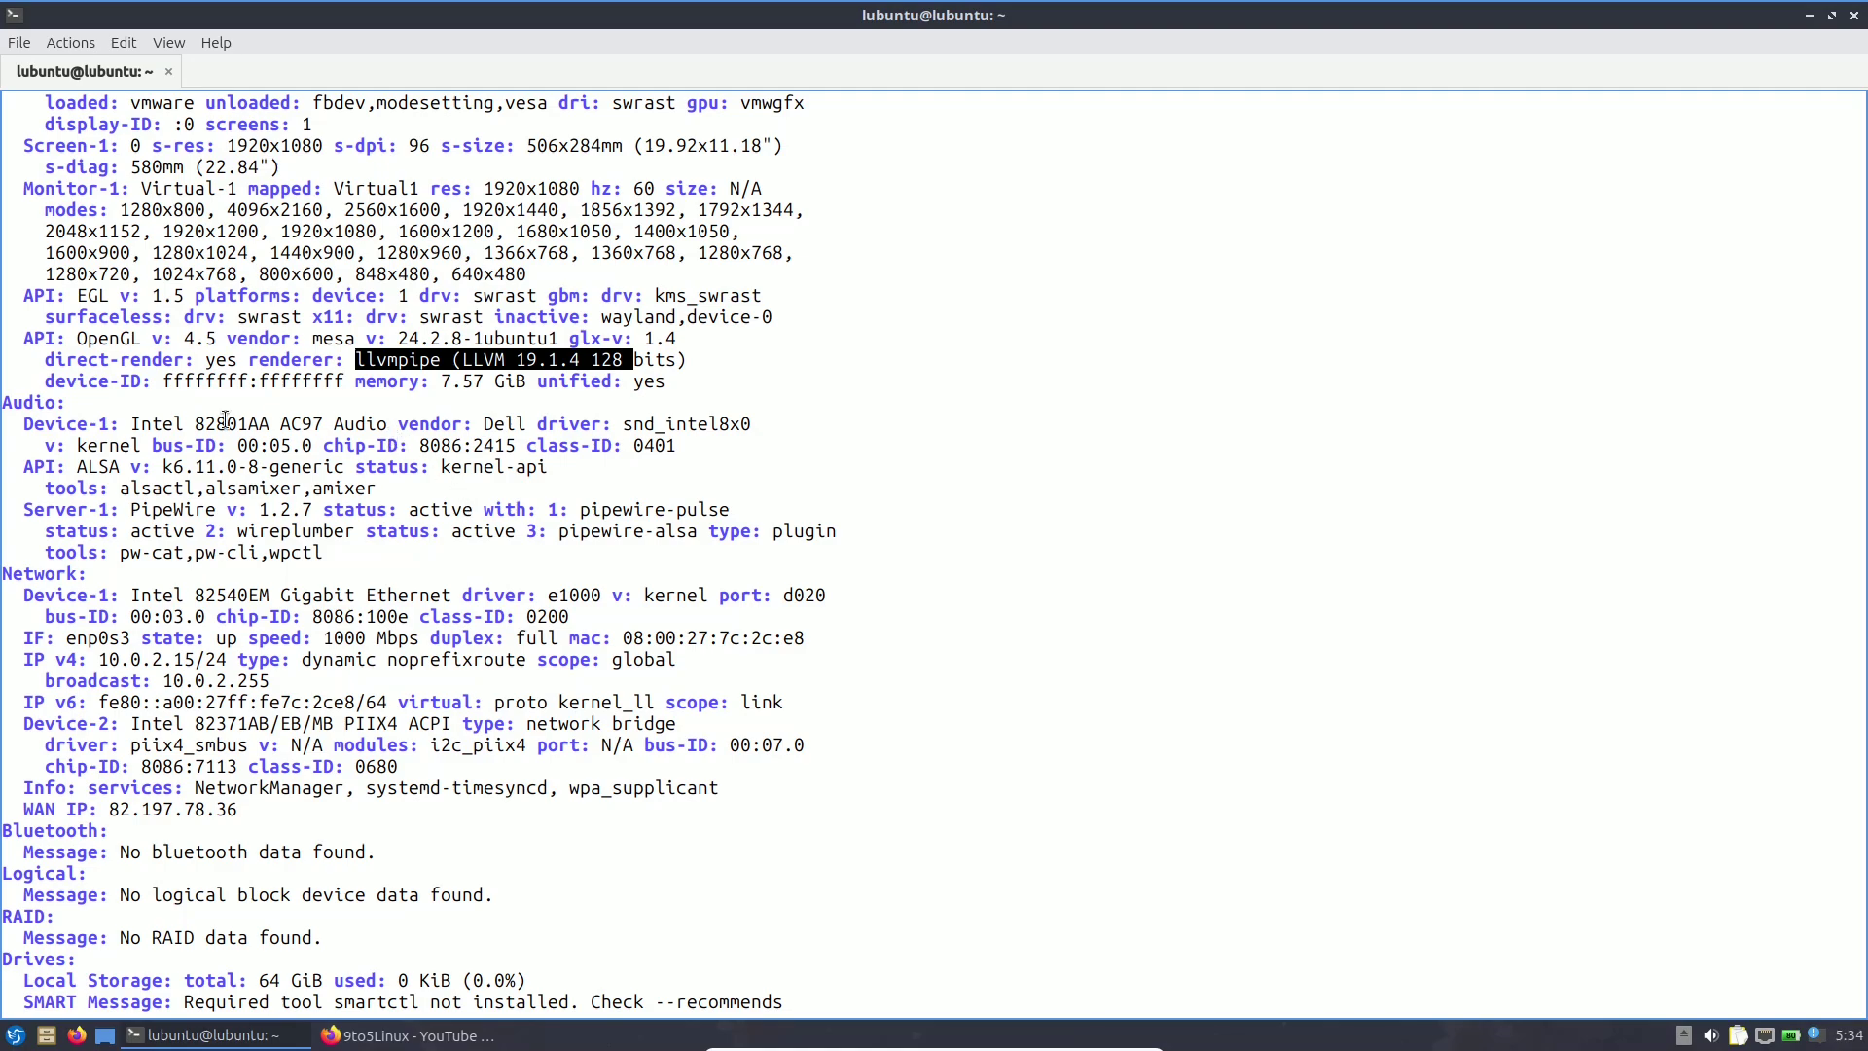
Highlight the ALSA, PipeWire 1.2.7, Bash 5.2.37, inxi 3.3.36 and systemd details.
drag(74, 466, 311, 466)
drag(130, 509, 321, 509)
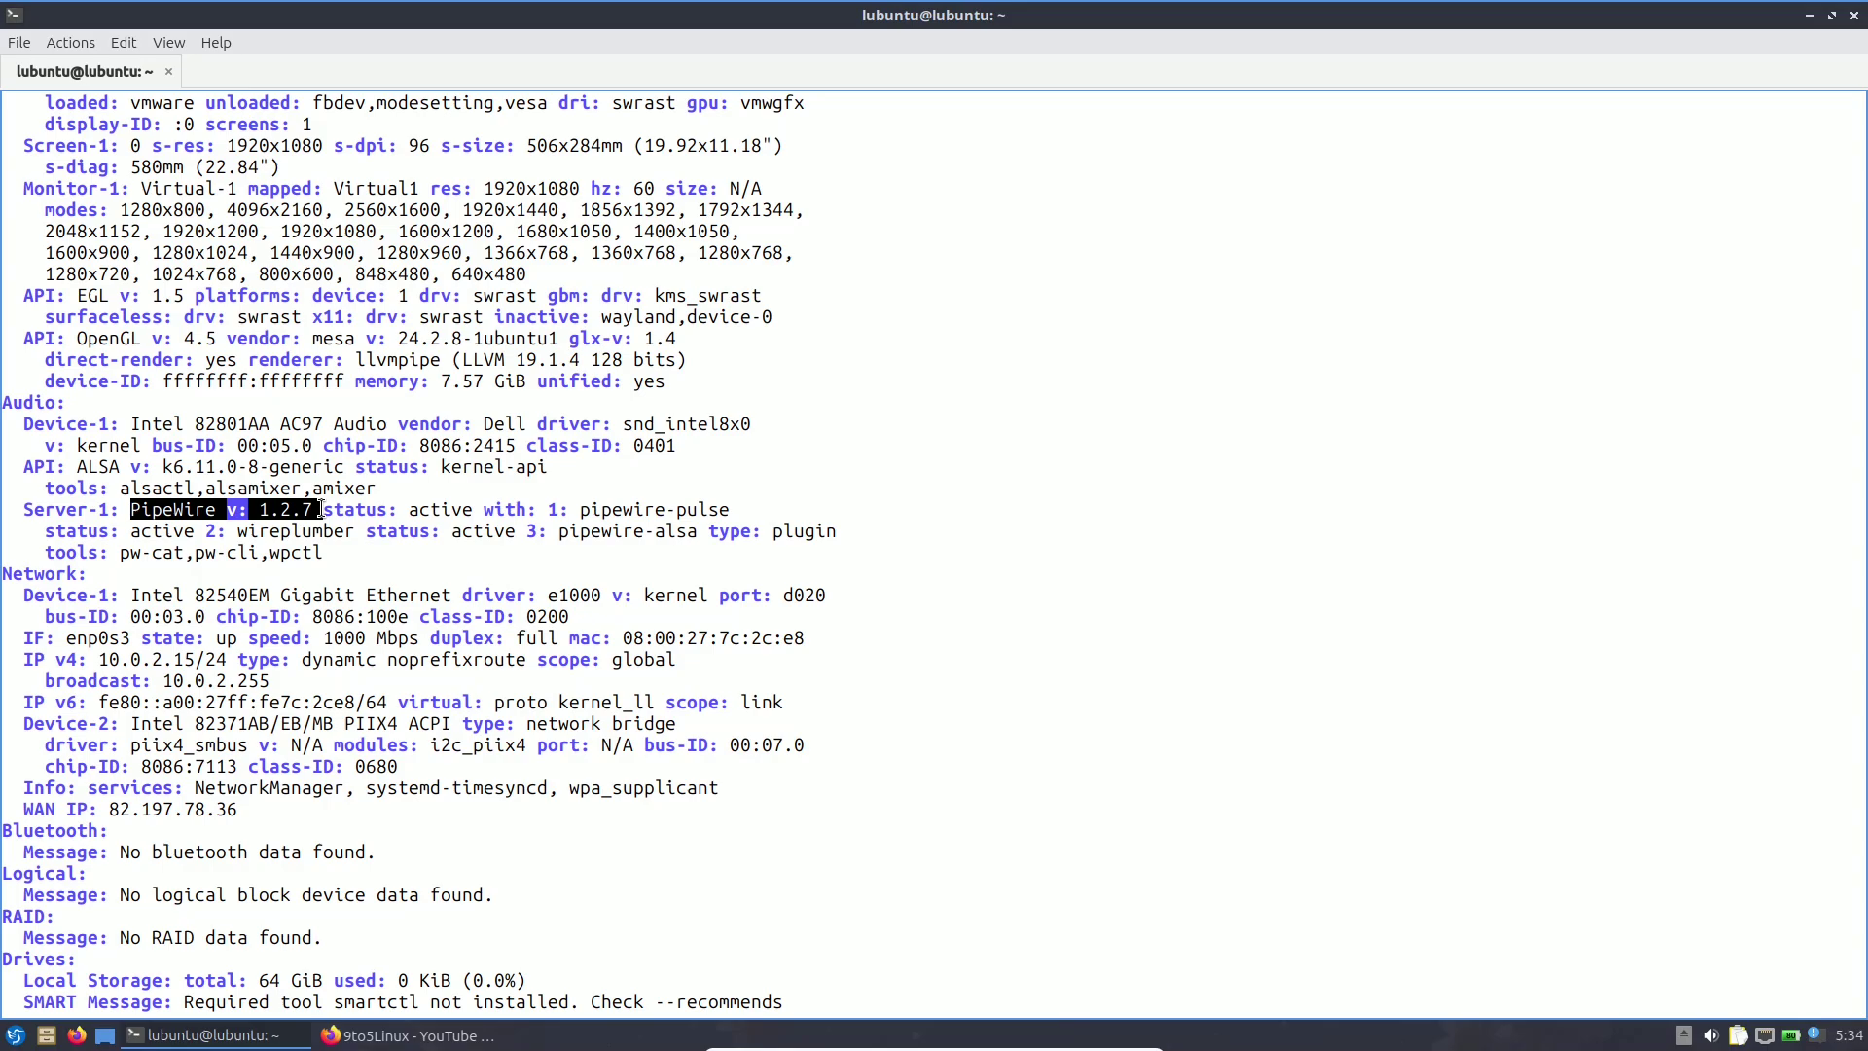
scroll(321, 510, down, 2)
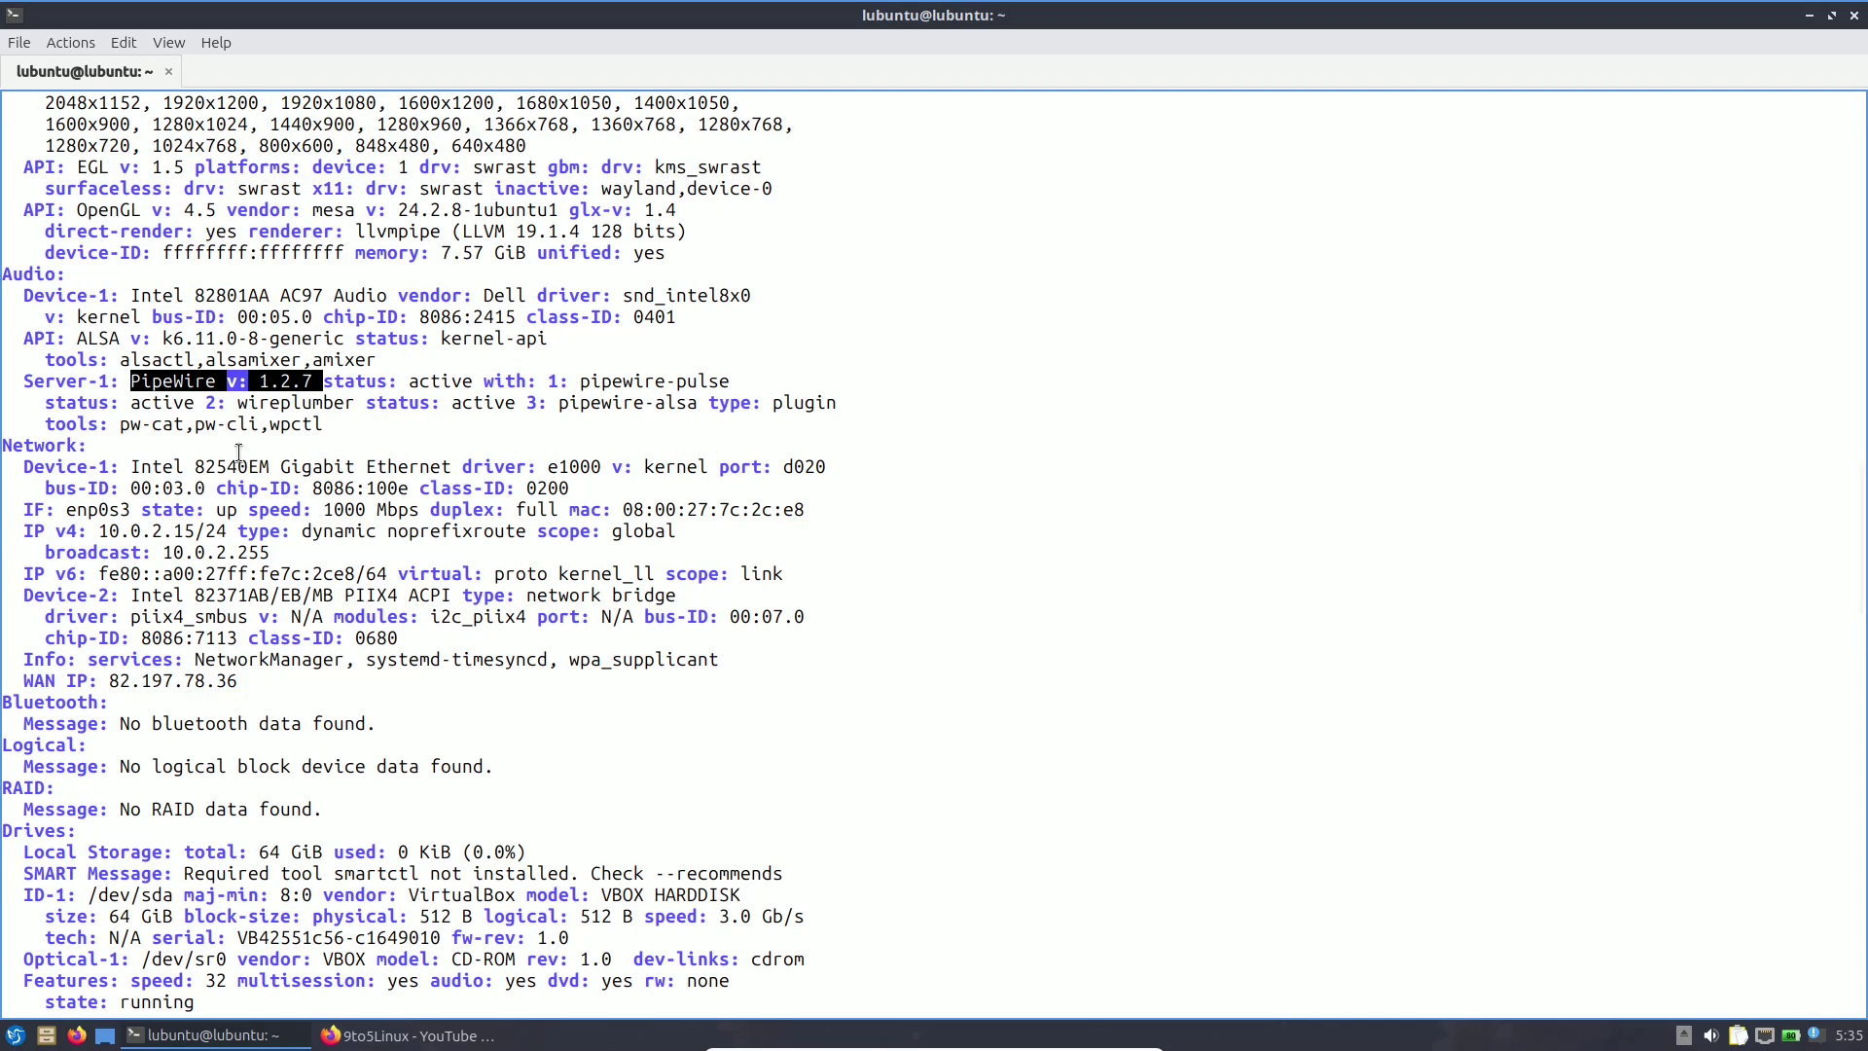
scroll(289, 572, down, 4)
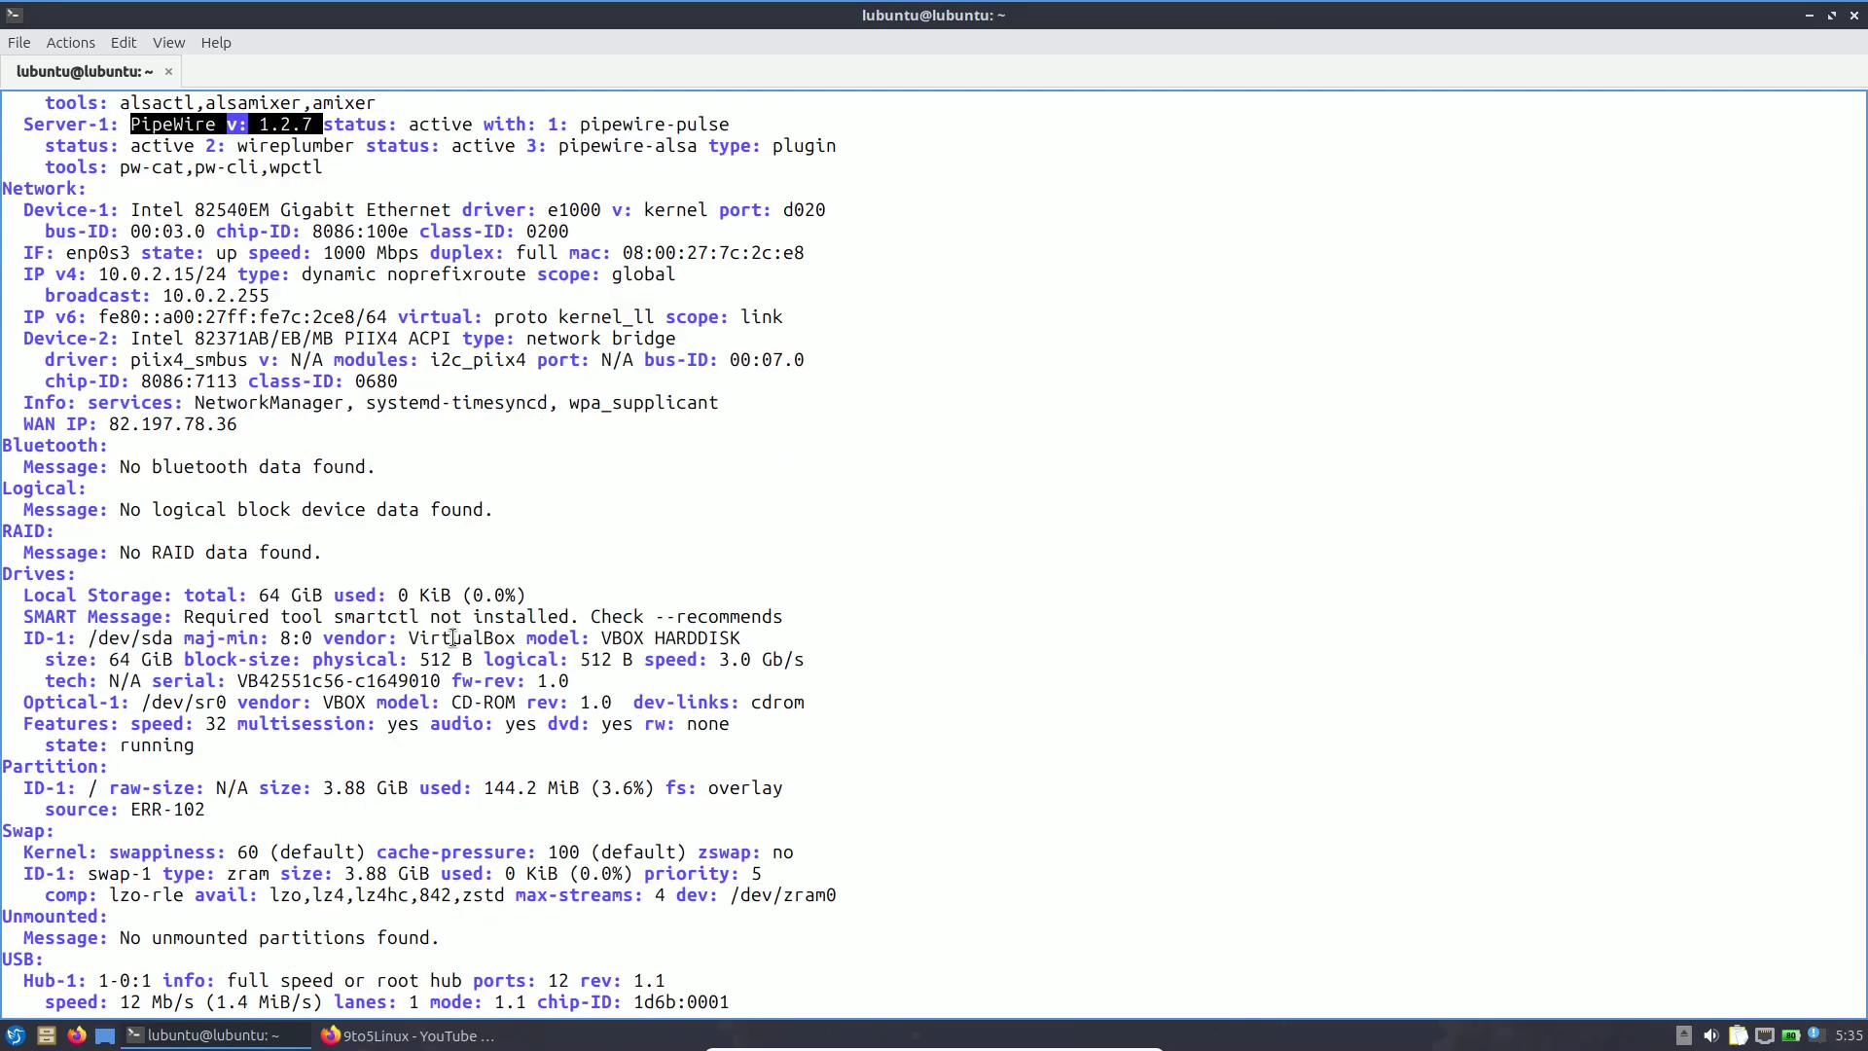
scroll(357, 668, down, 12)
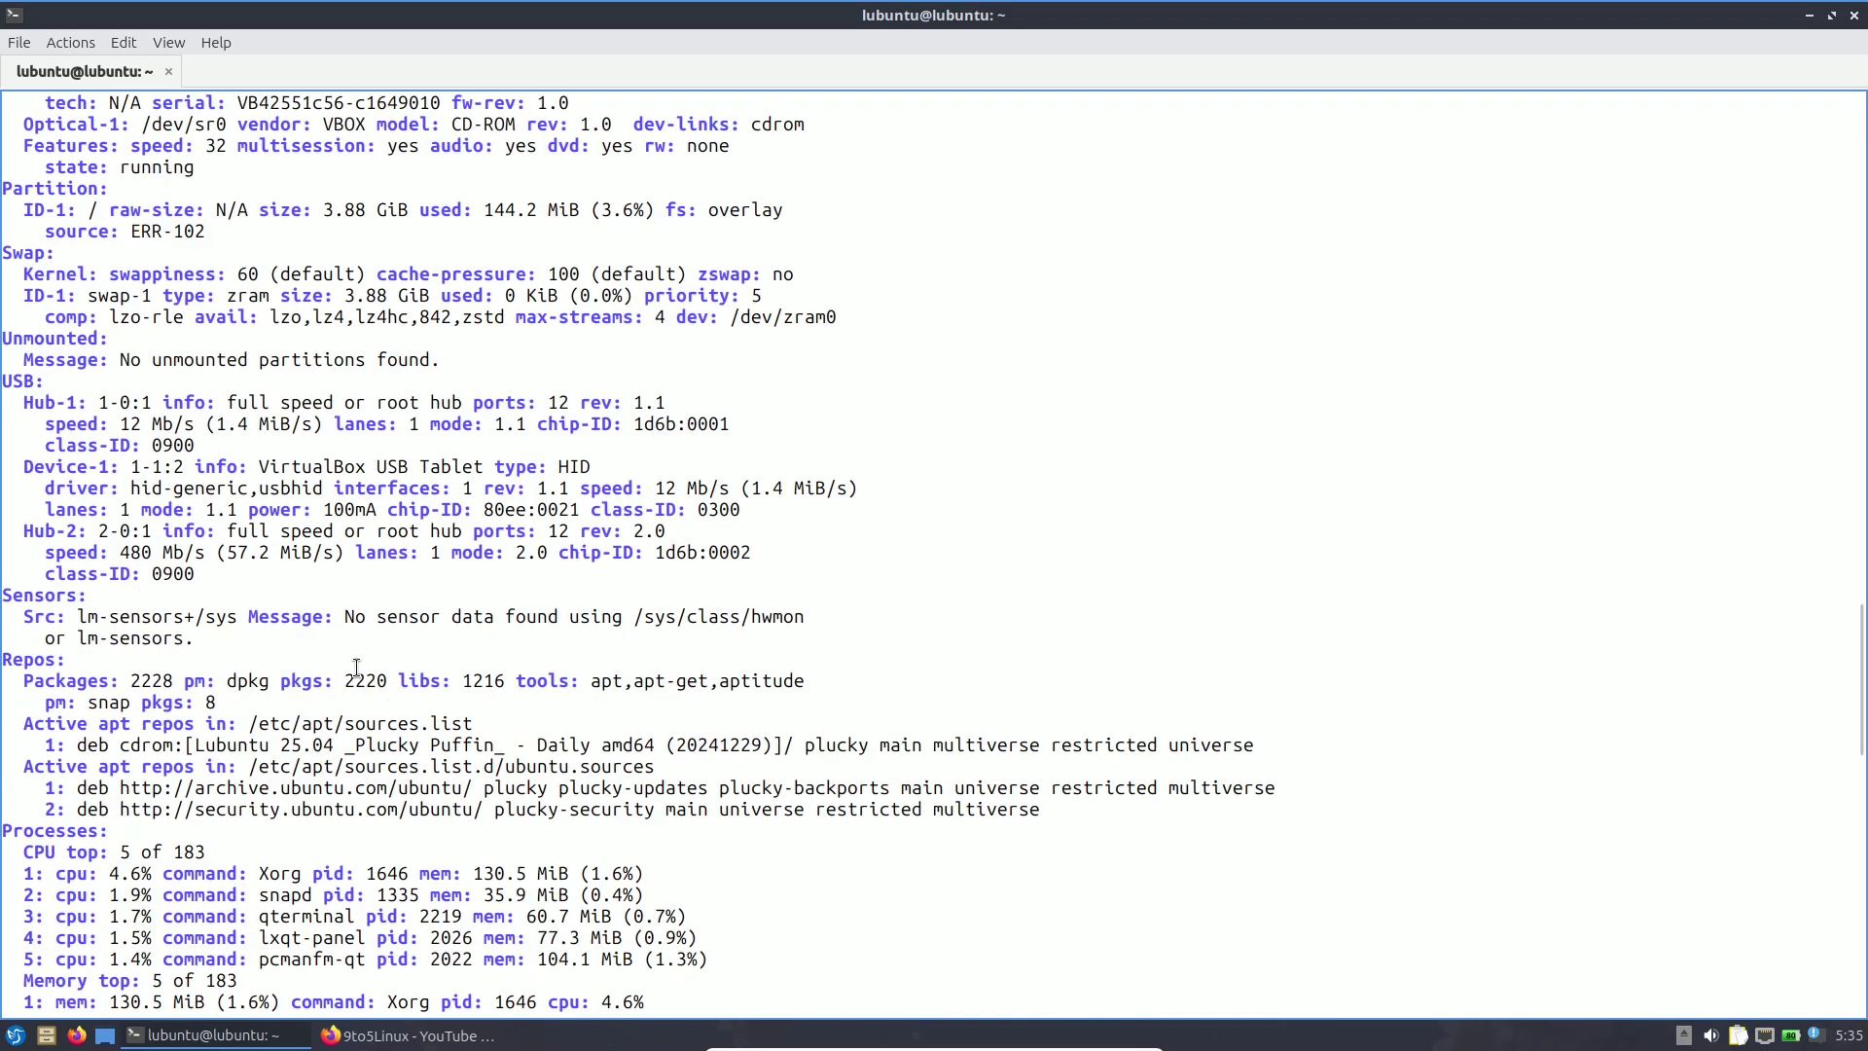
scroll(357, 668, down, 3)
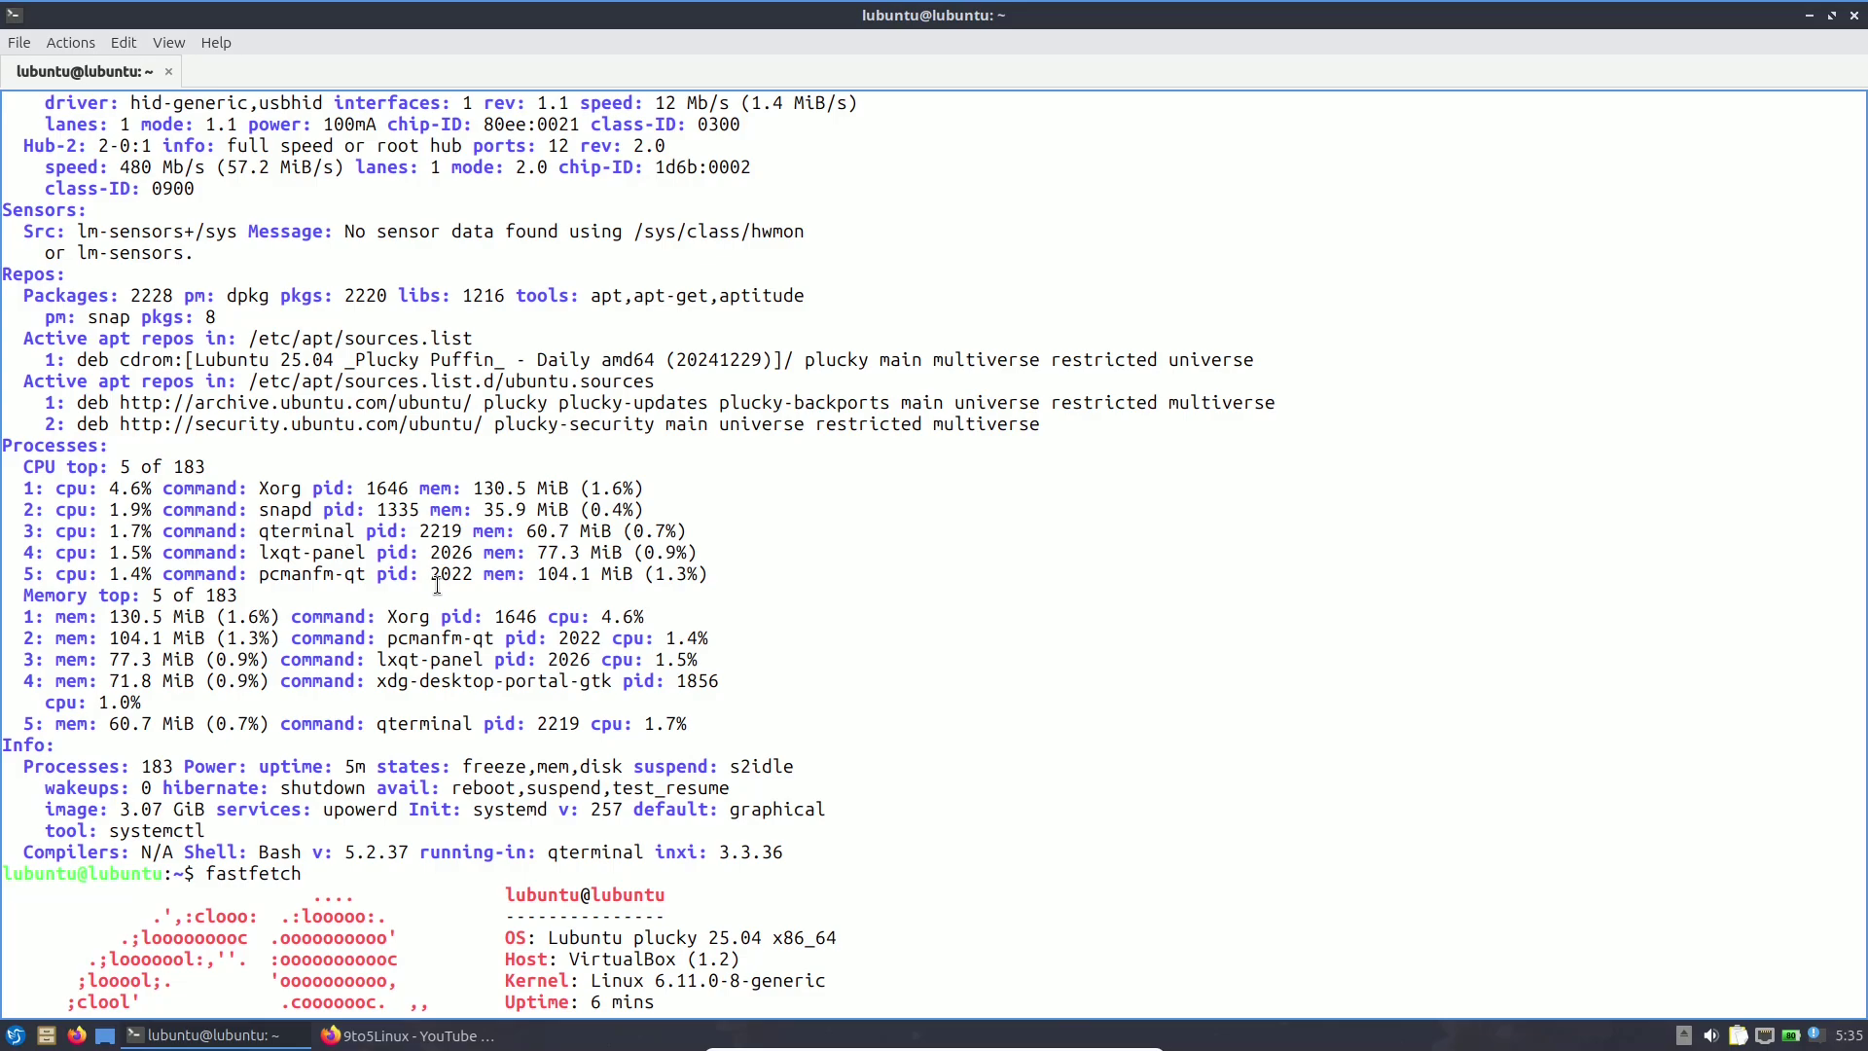
scroll(436, 584, down, 3)
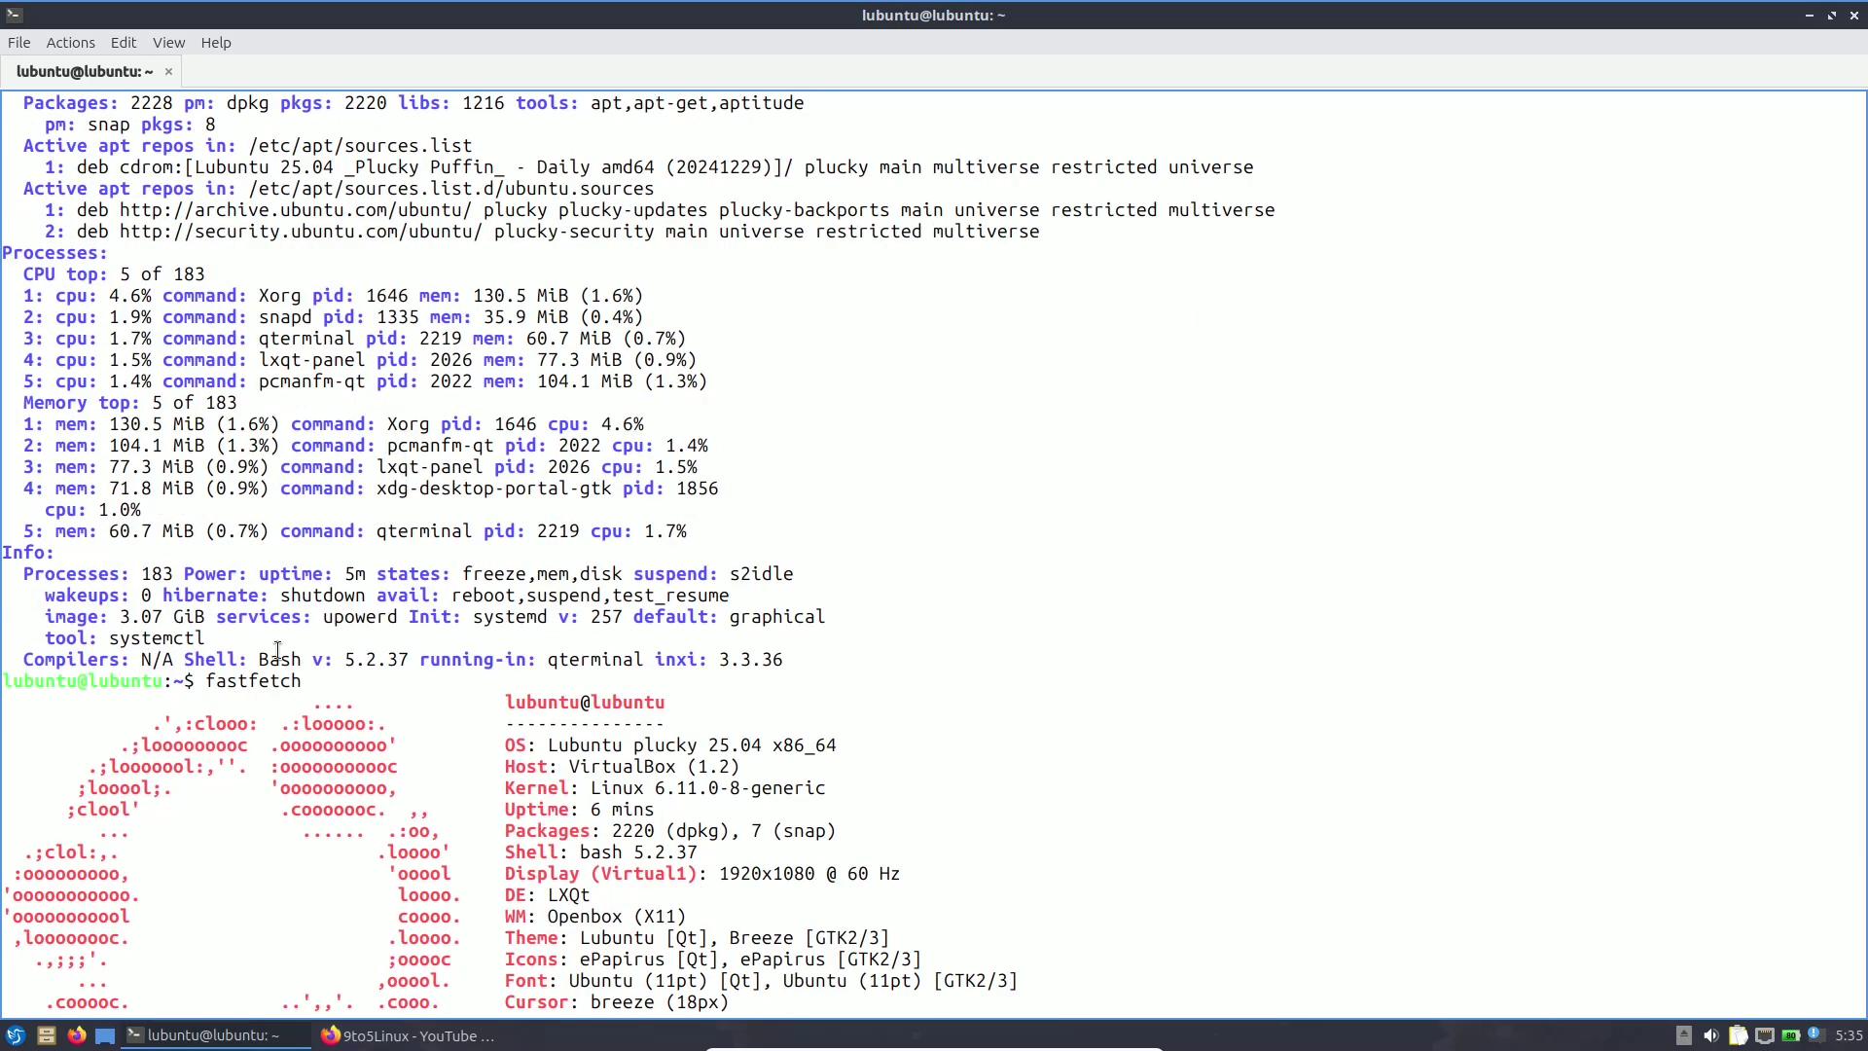
drag(260, 659, 398, 659)
drag(643, 659, 792, 658)
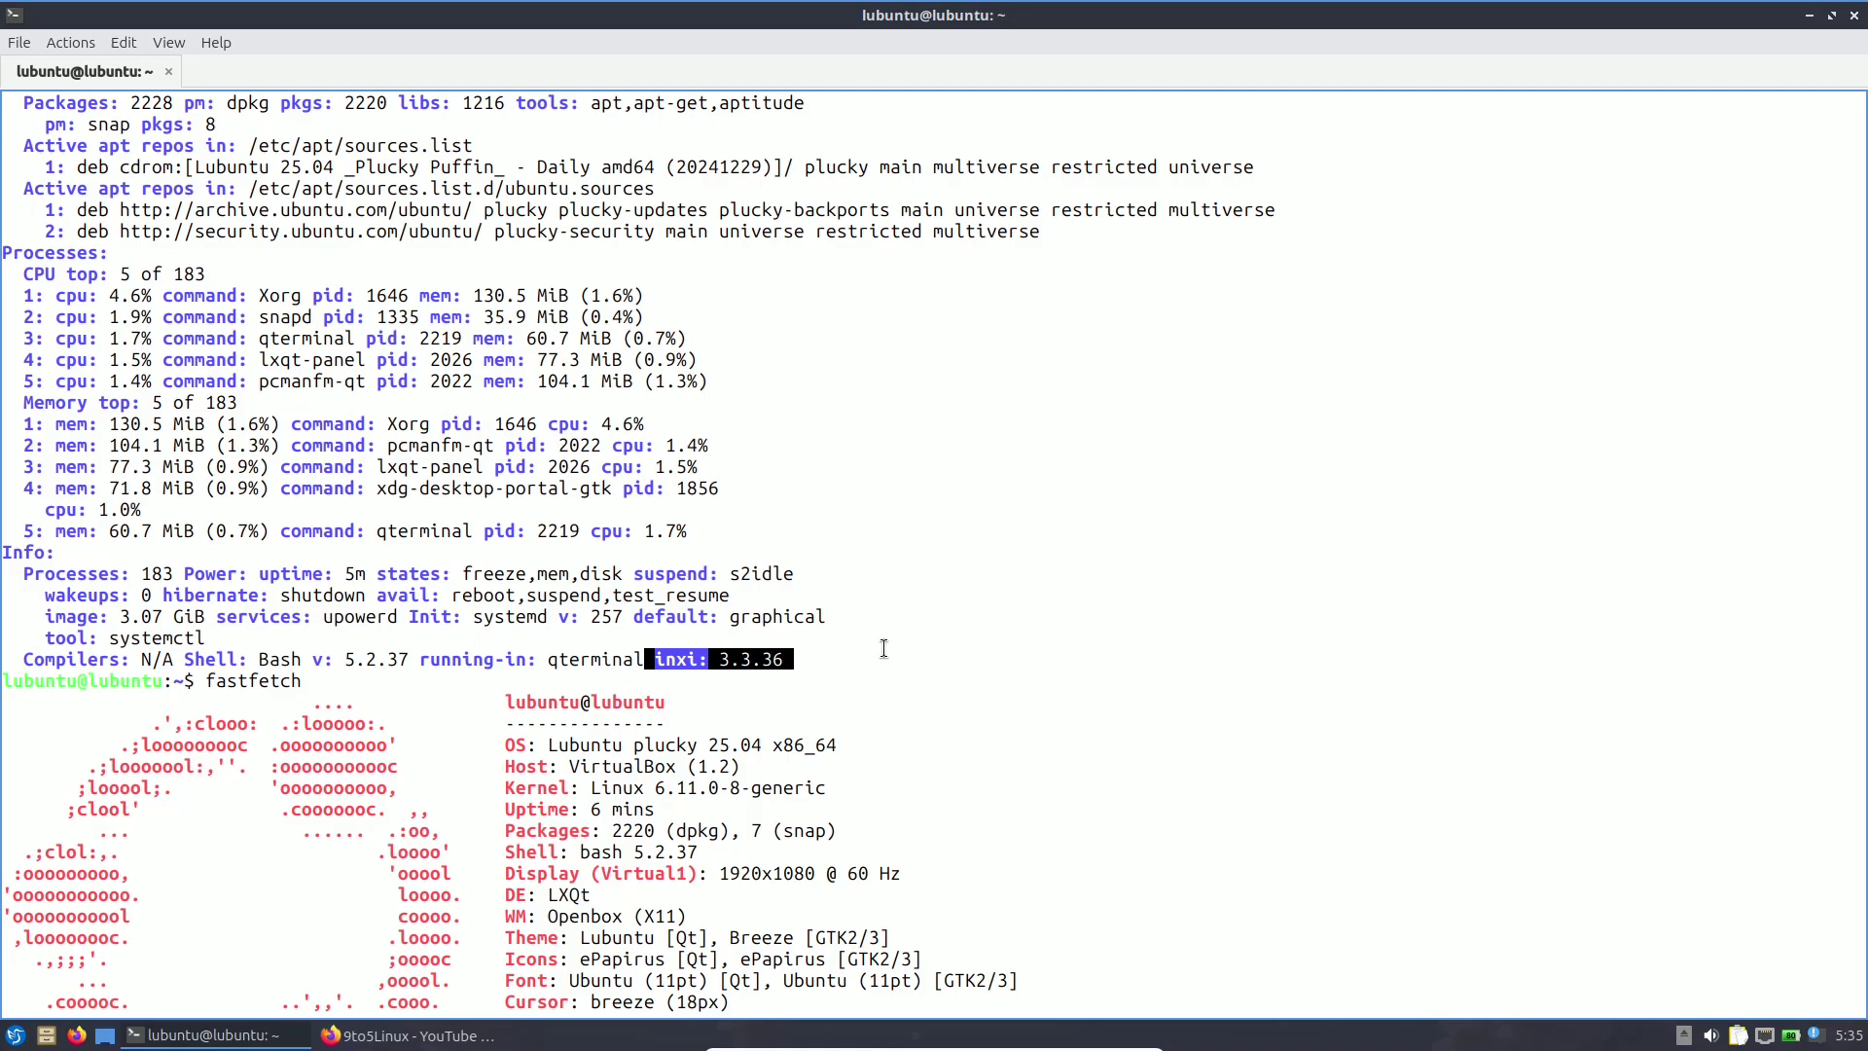
click(598, 628)
drag(408, 617, 638, 620)
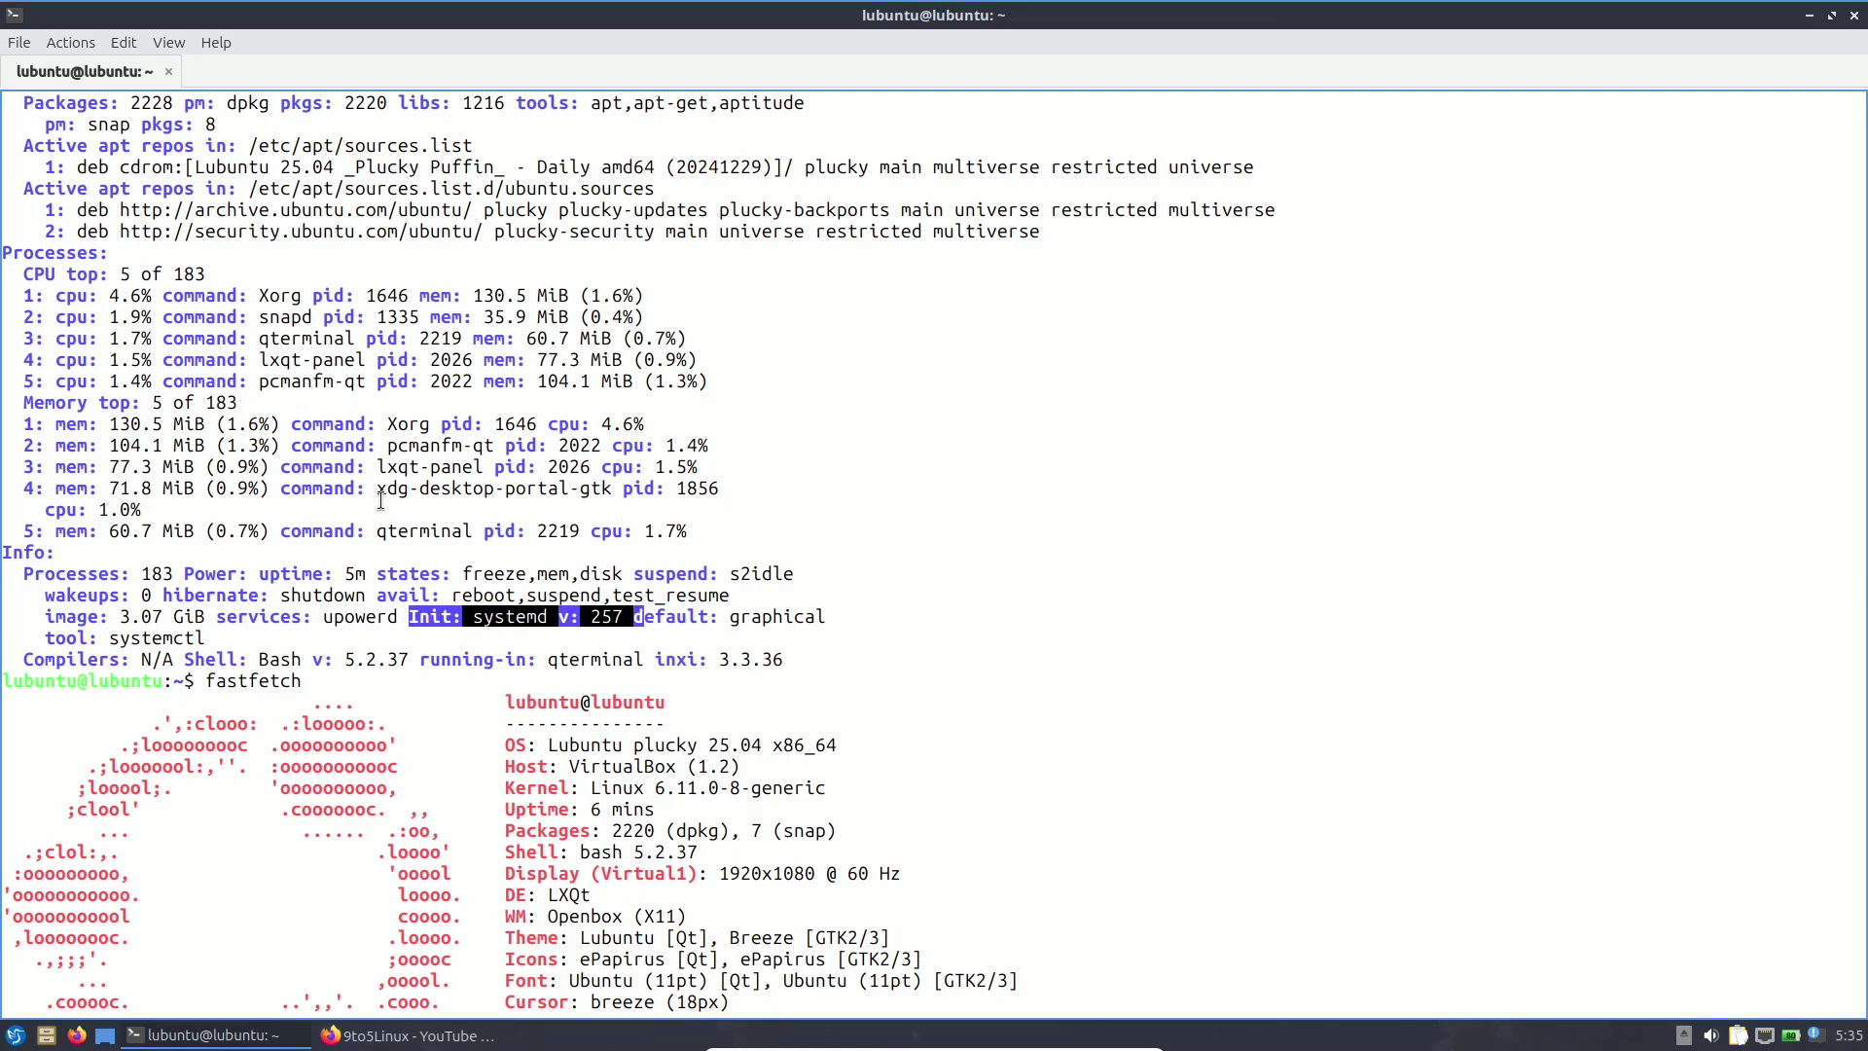
Close QTerminal and confirm the exit prompt.
scroll(537, 455, down, 8)
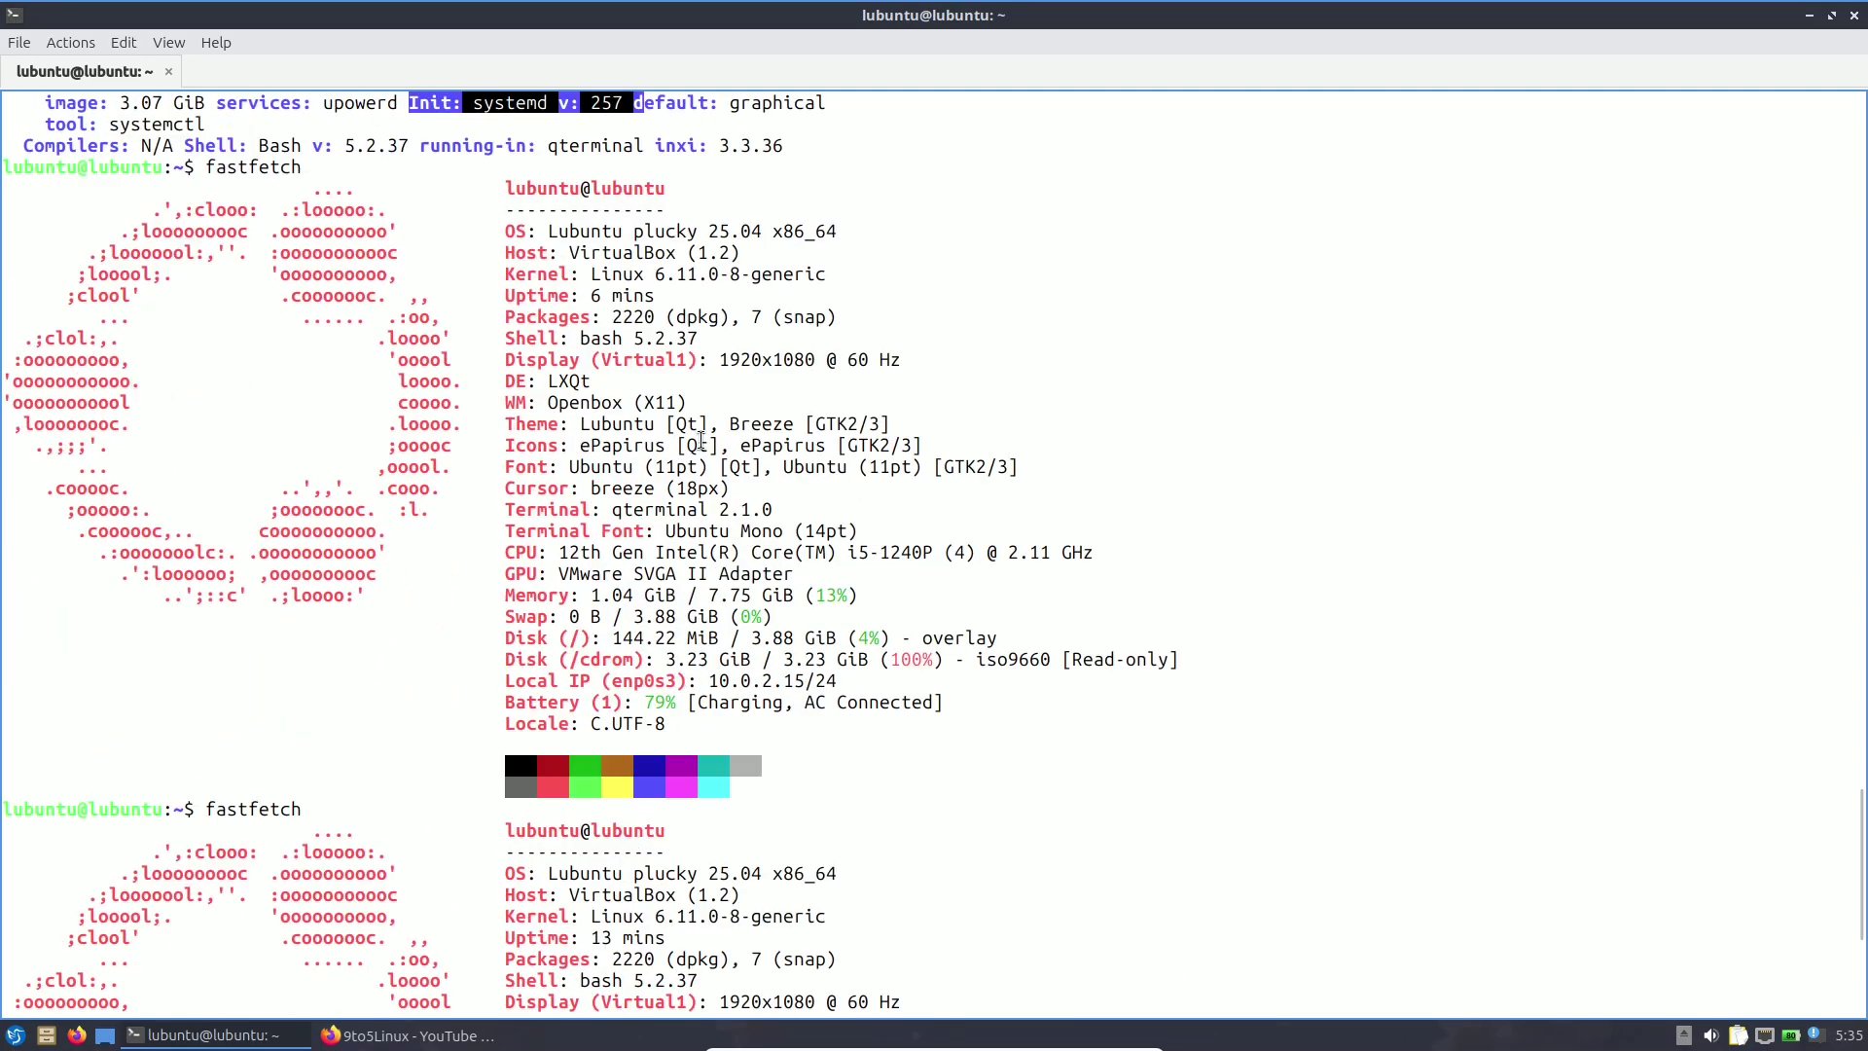
click(1853, 14)
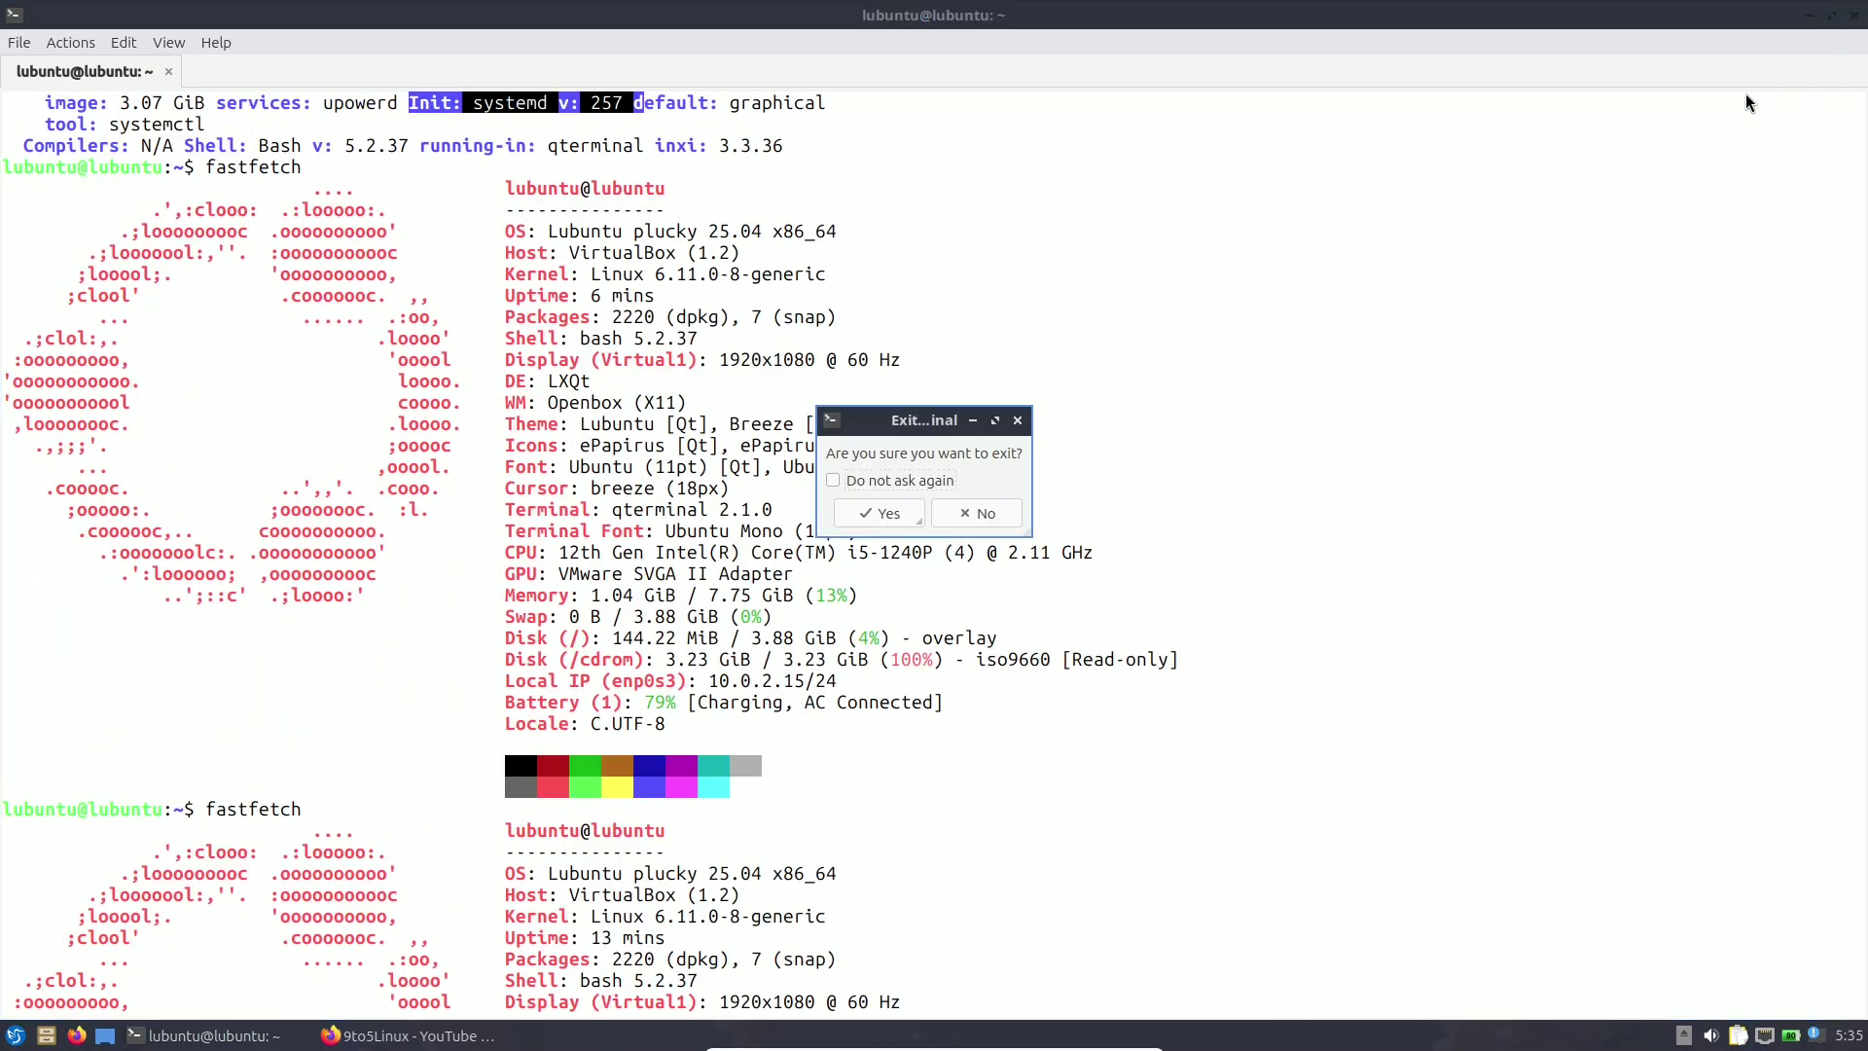
click(854, 524)
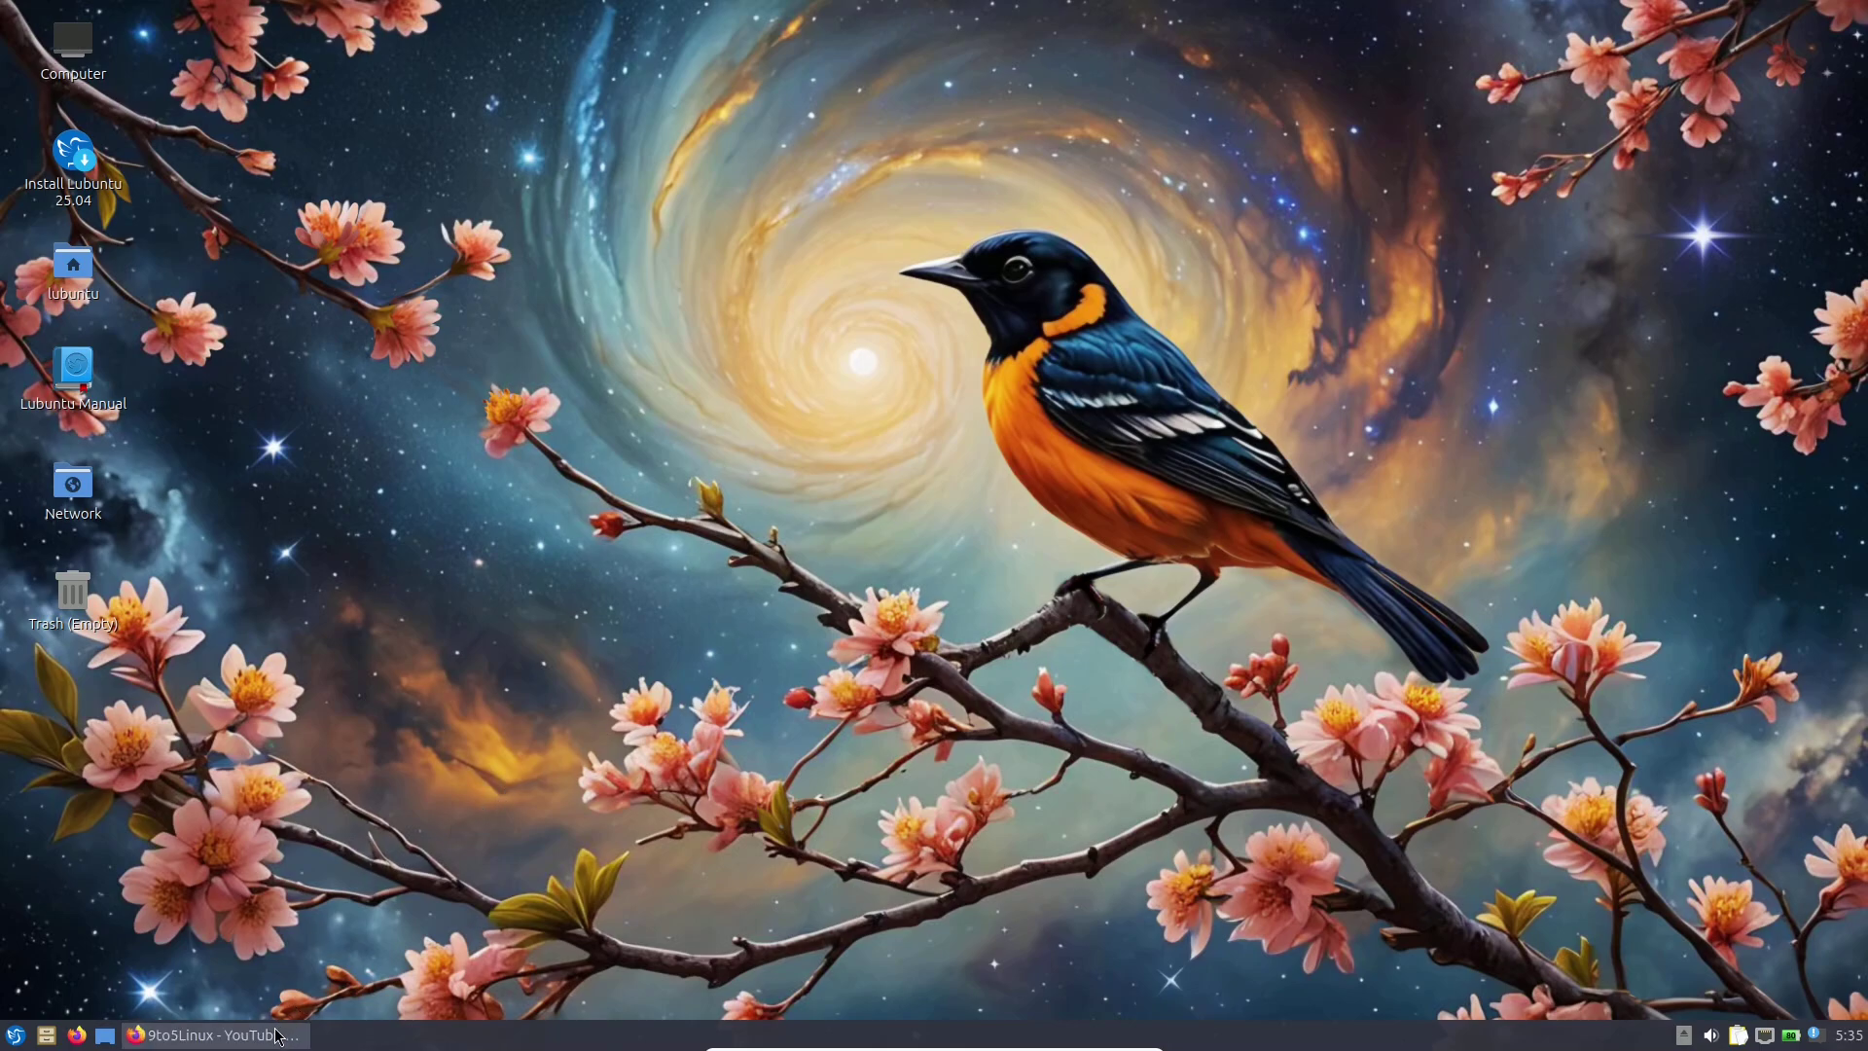
Return to Firefox's Linux Kernel Archives tab and highlight the end-of-life 6.11.11 release.
click(234, 1035)
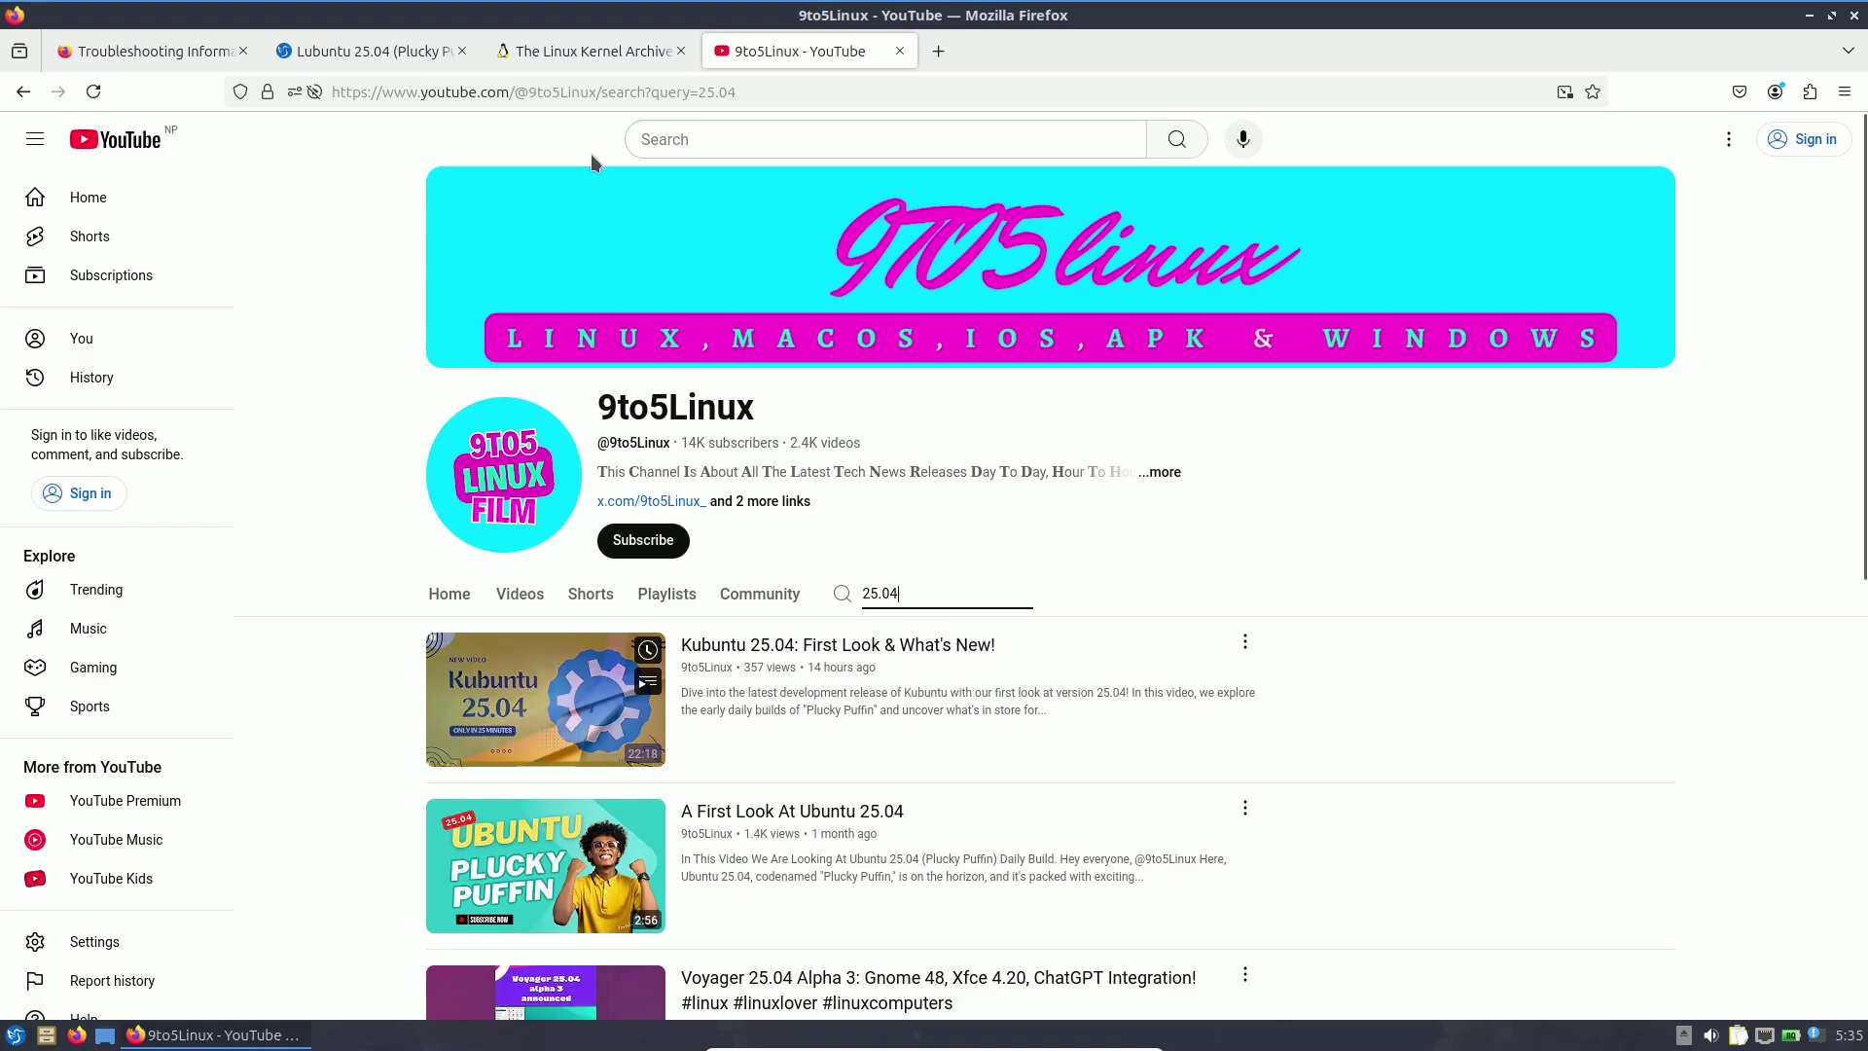
click(582, 55)
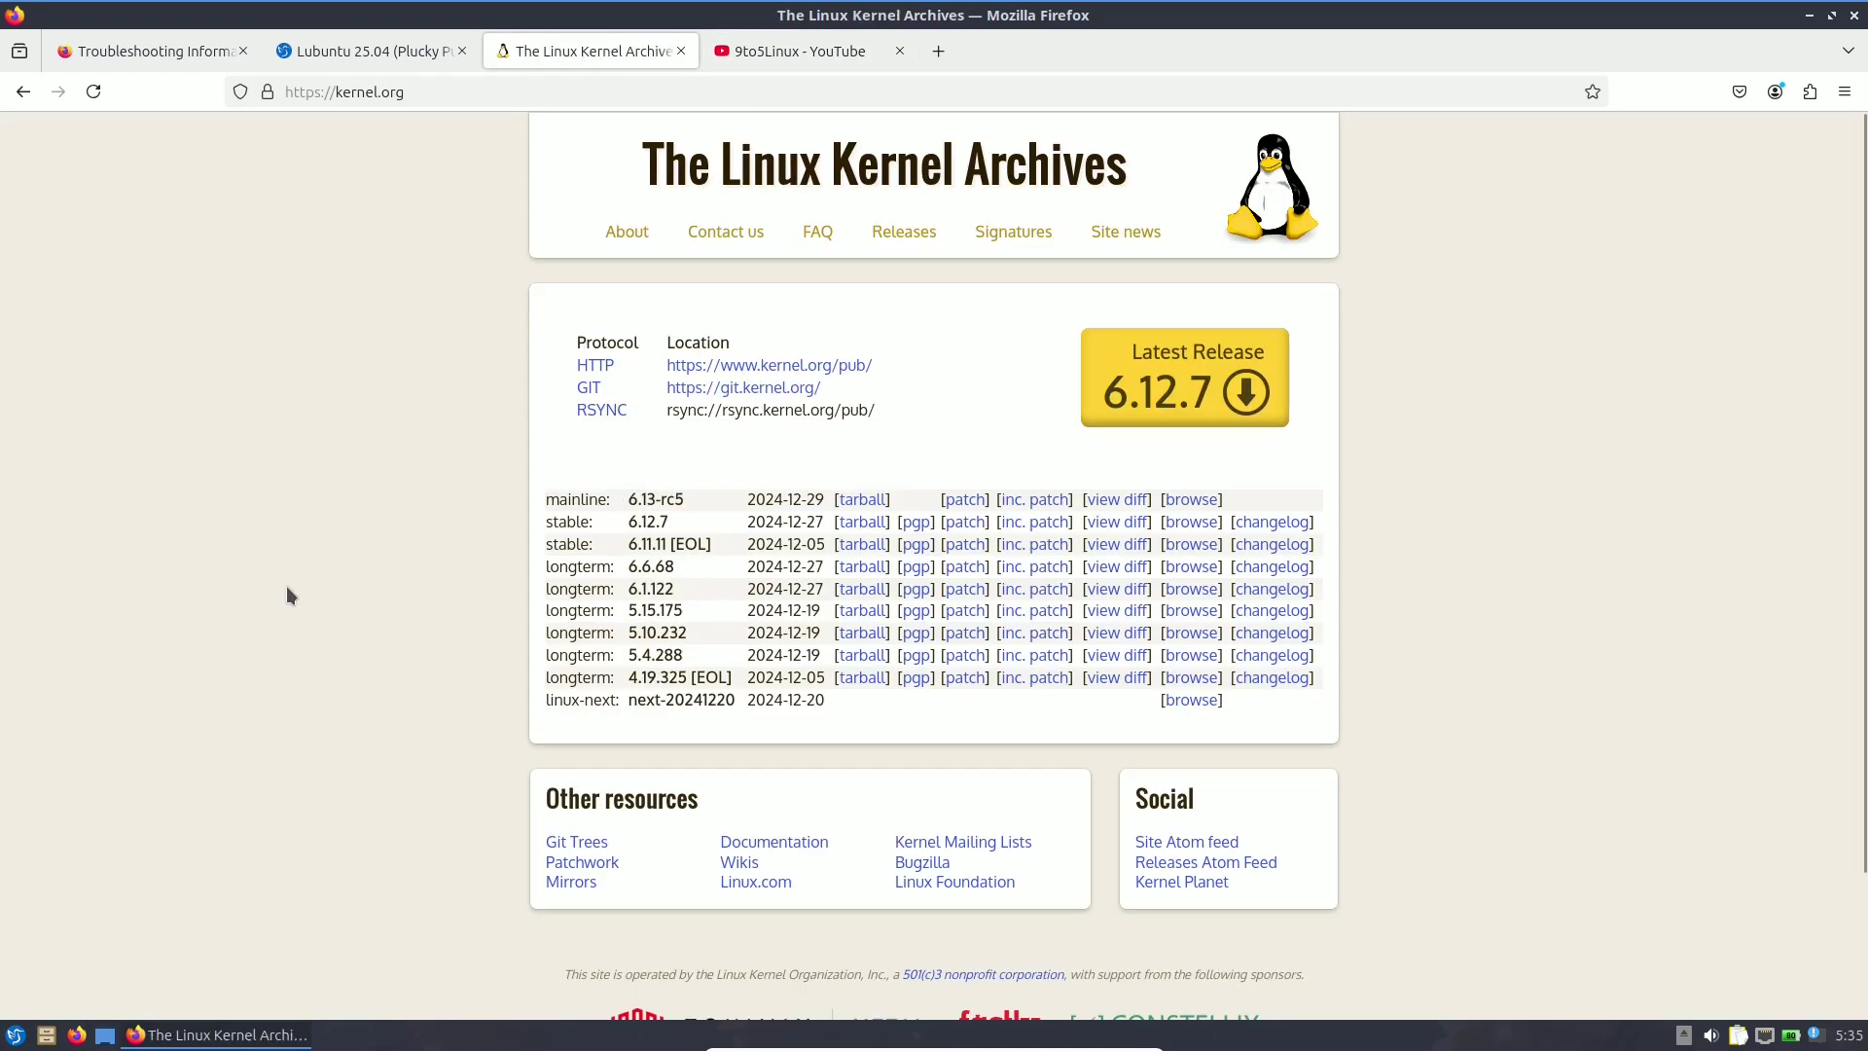
drag(625, 545, 669, 540)
Open the Releases page and select the Stable paragraph and the uname -r example.
click(883, 233)
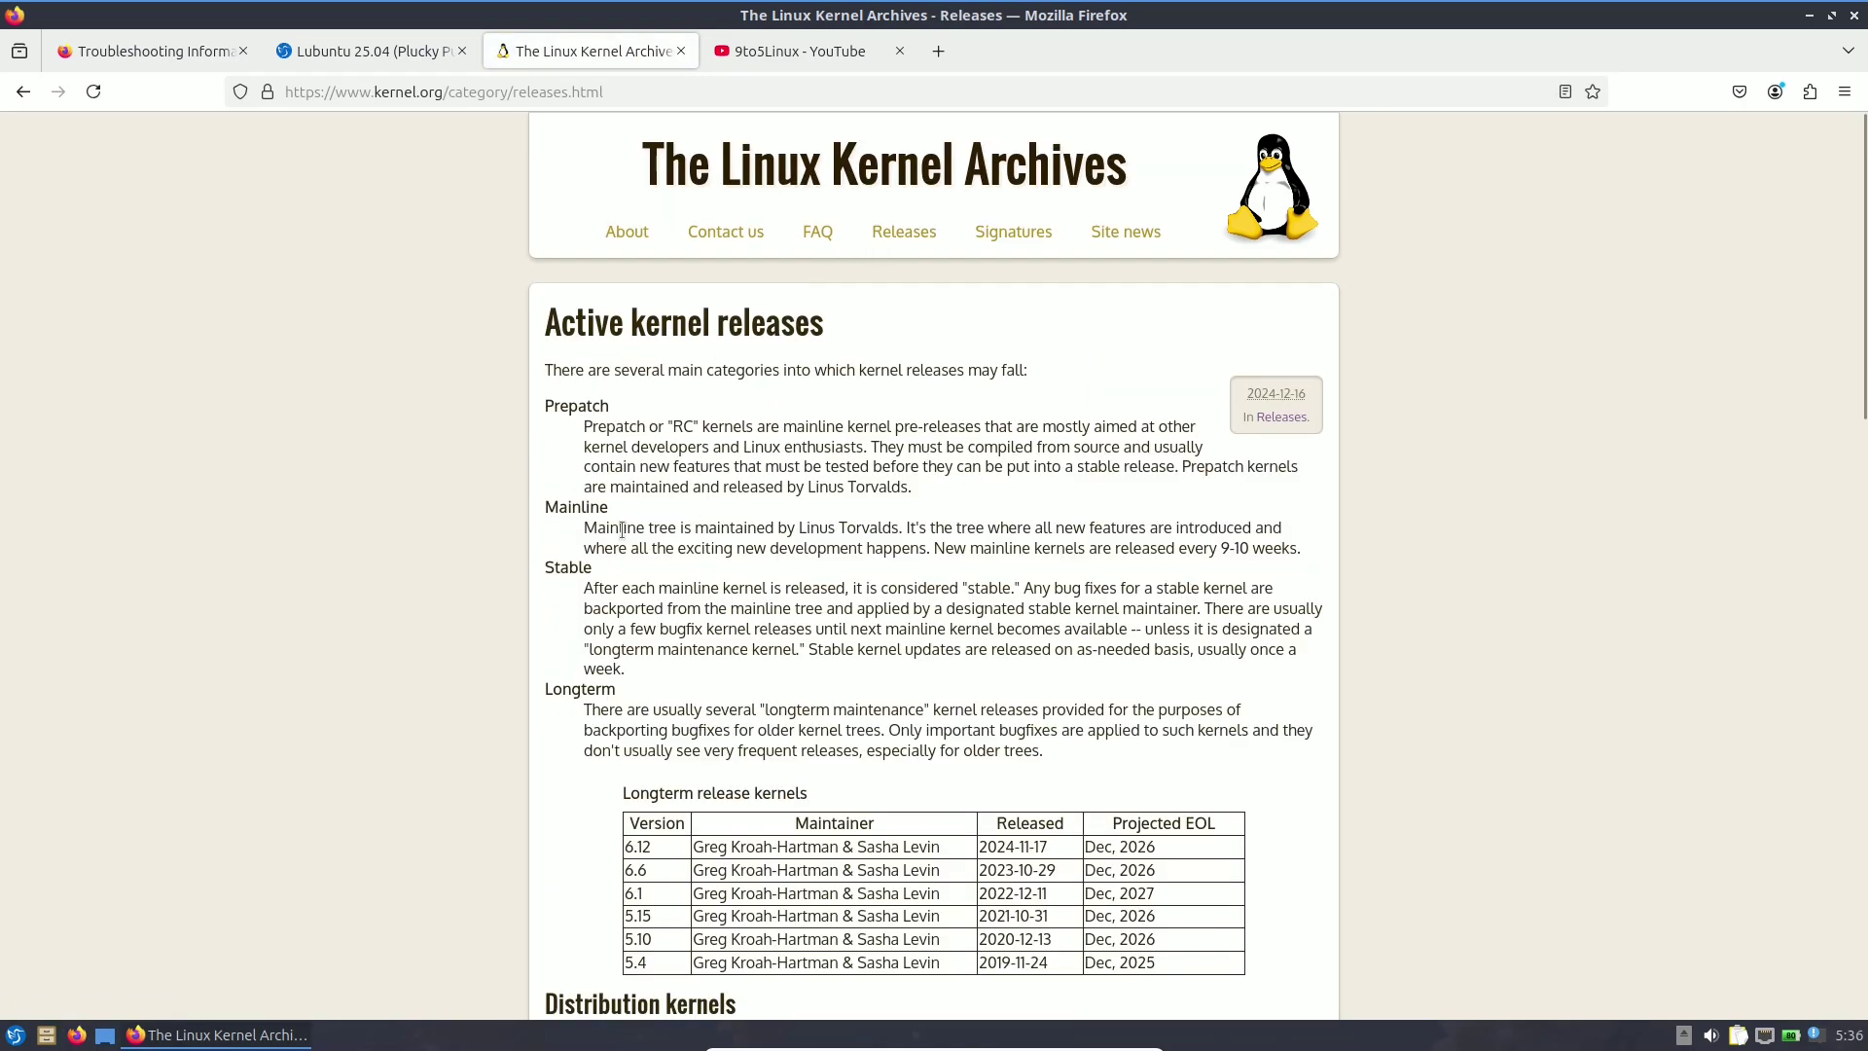
scroll(621, 528, down, 5)
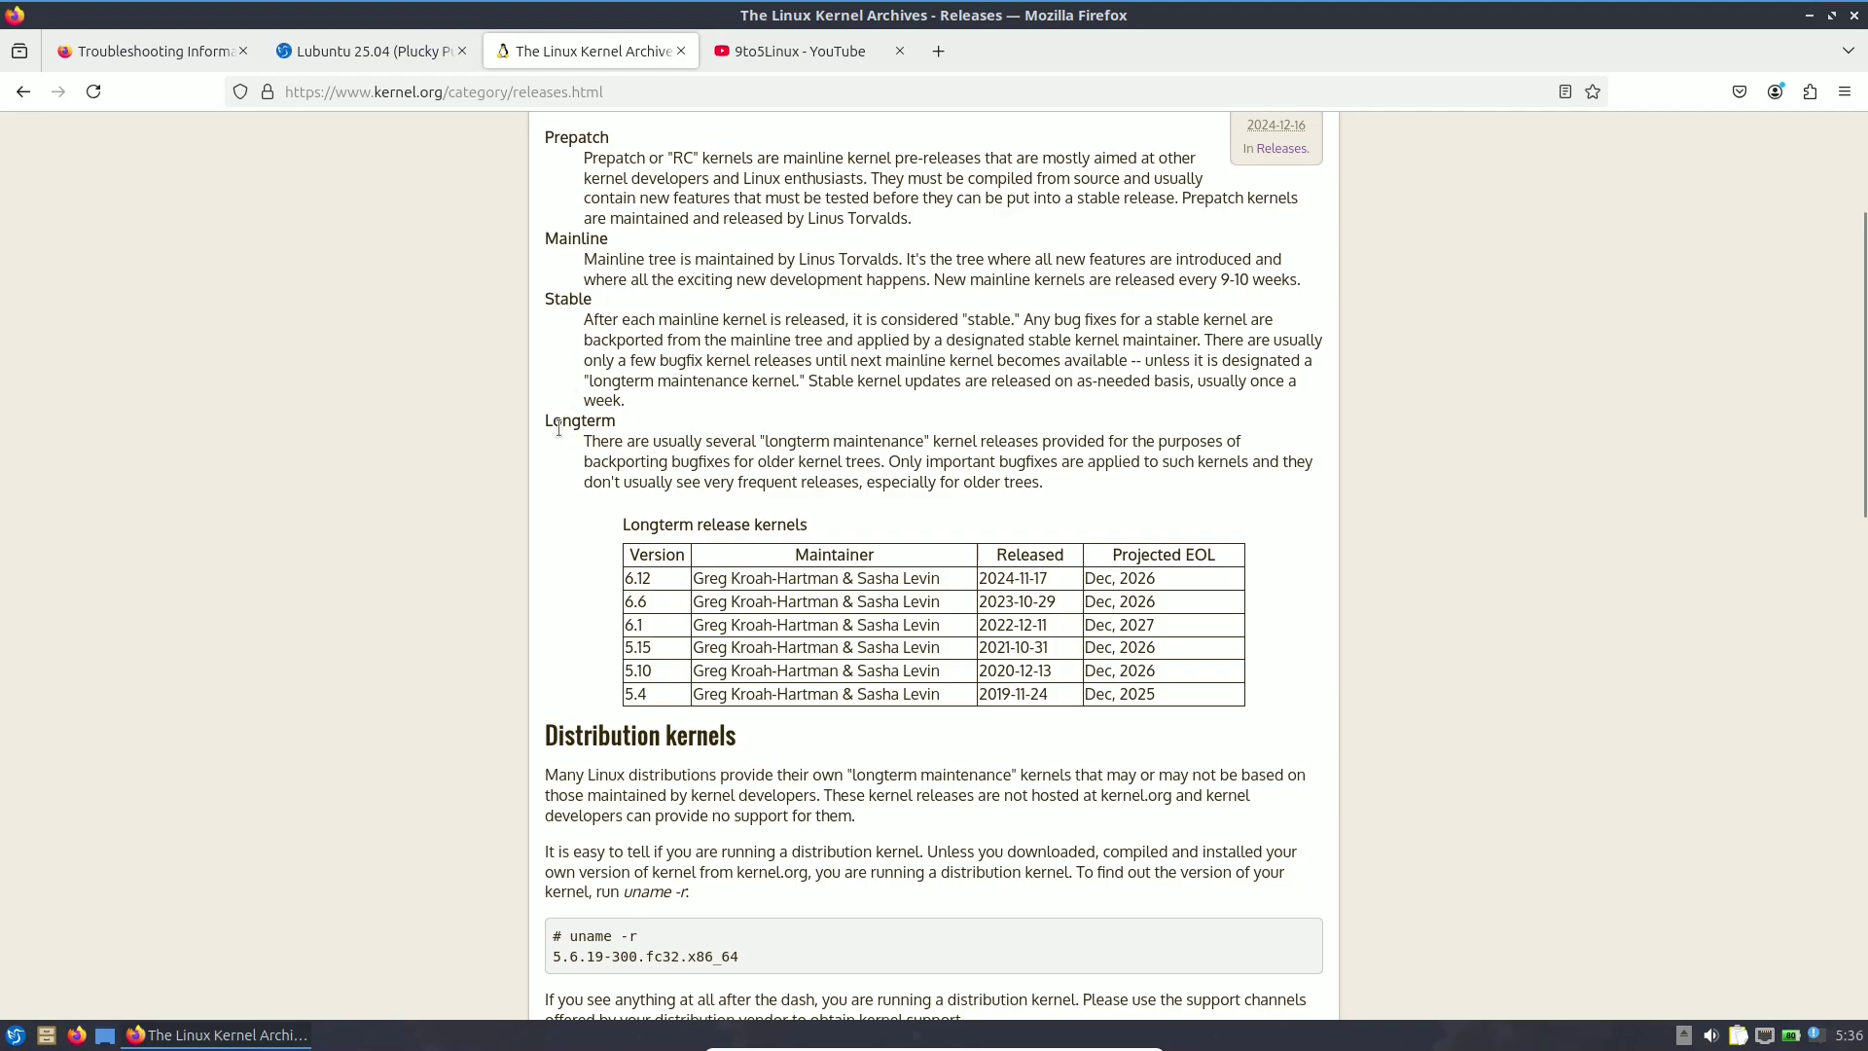
scroll(675, 491, up, 5)
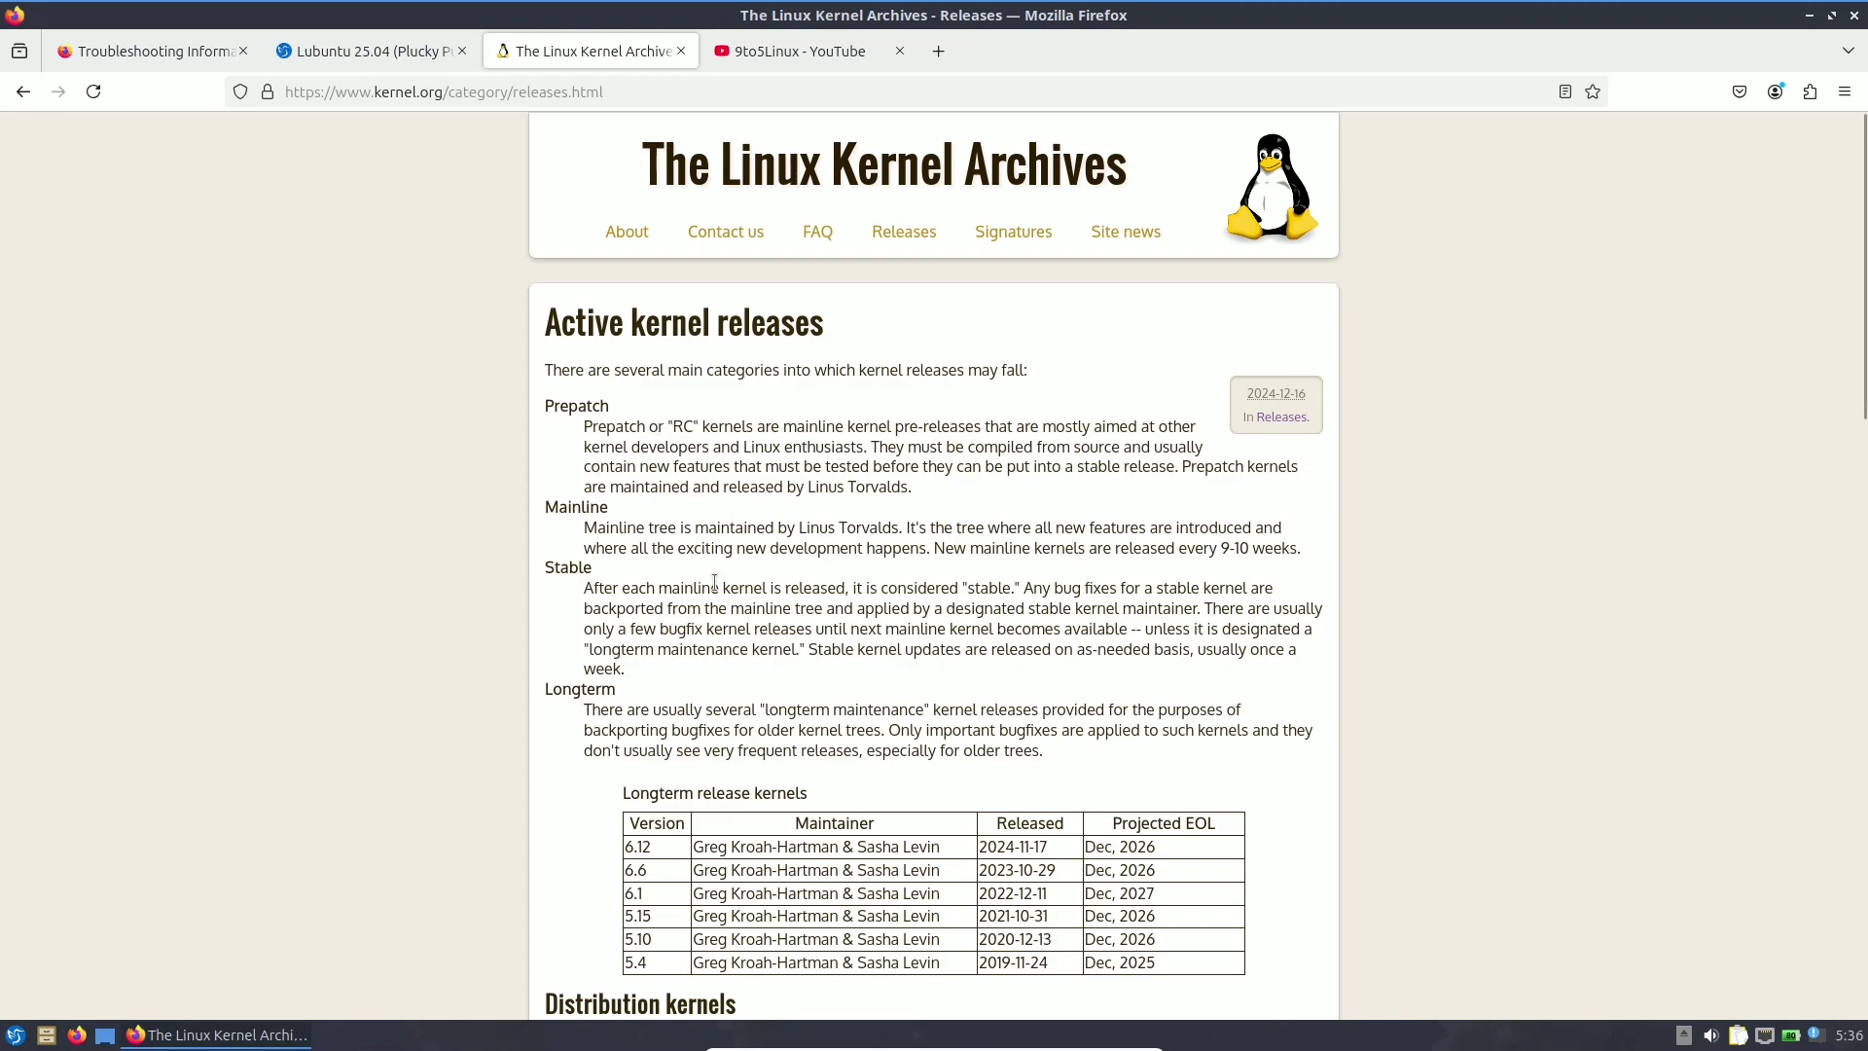
drag(583, 588, 689, 678)
scroll(749, 516, down, 3)
scroll(749, 516, down, 3)
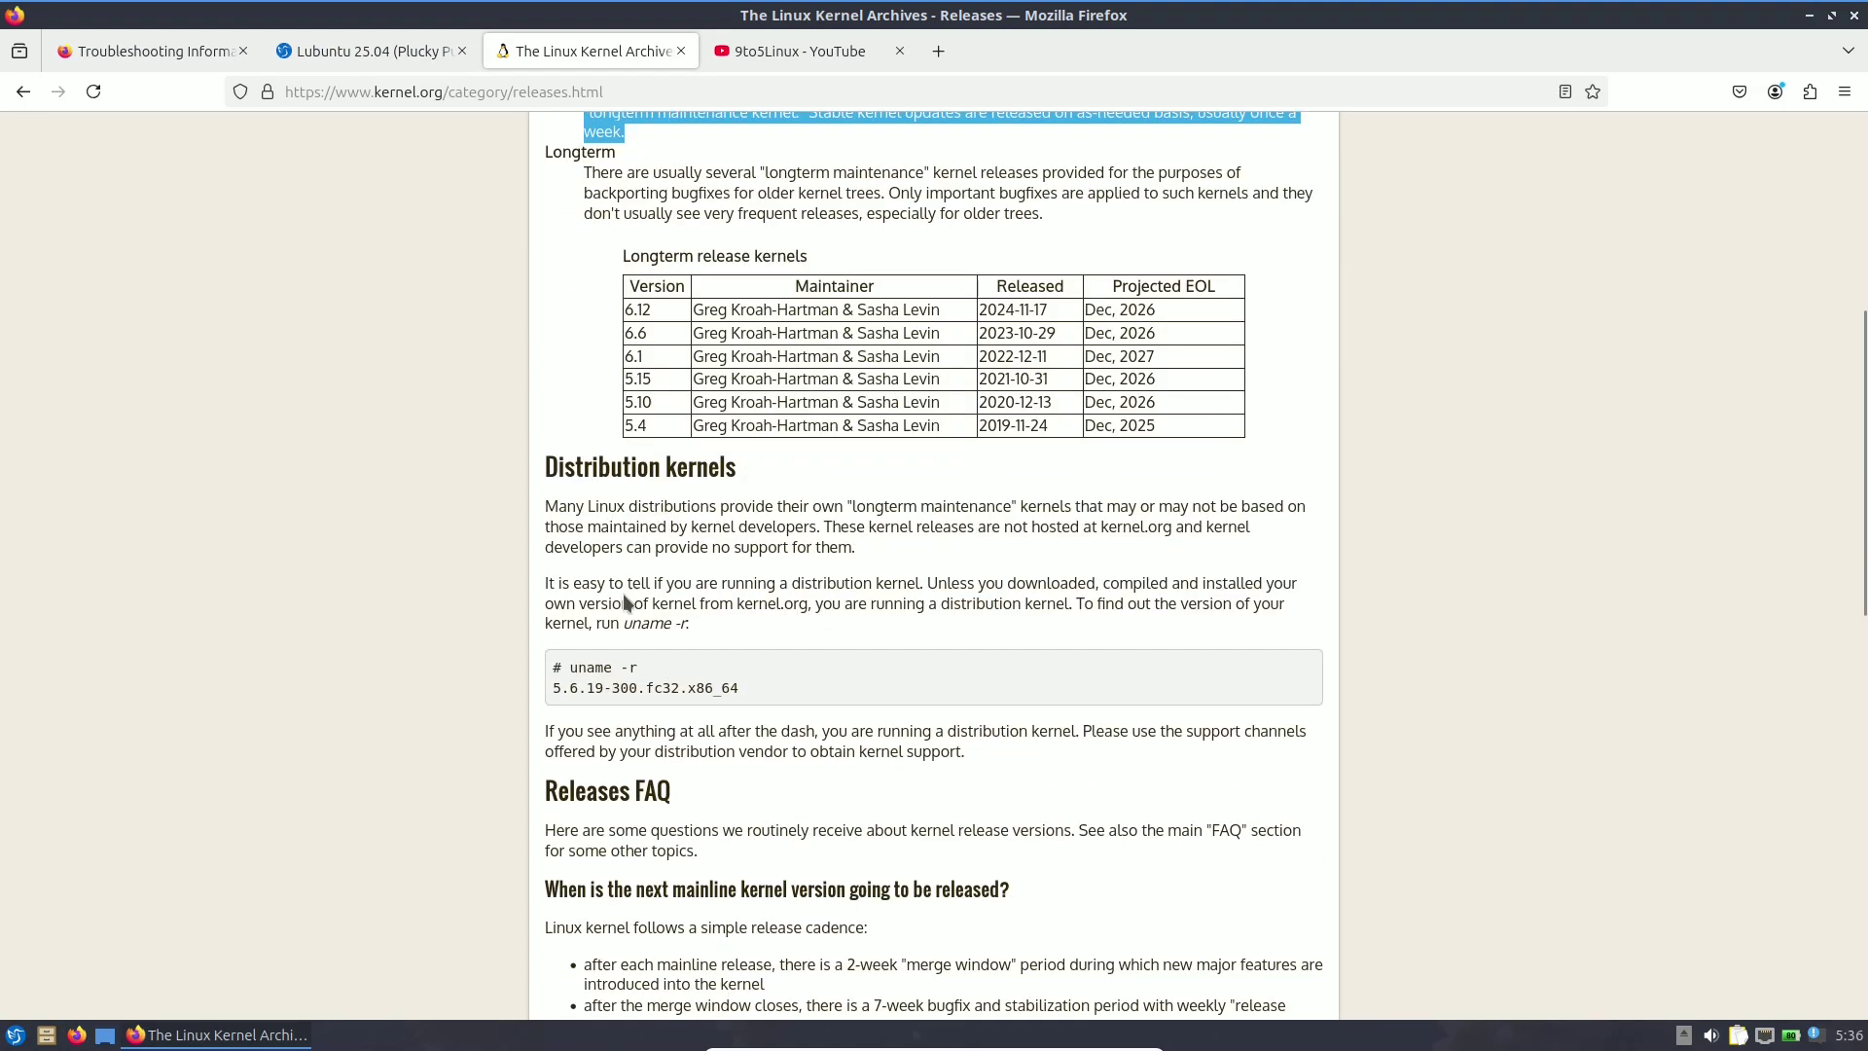
drag(762, 685, 543, 671)
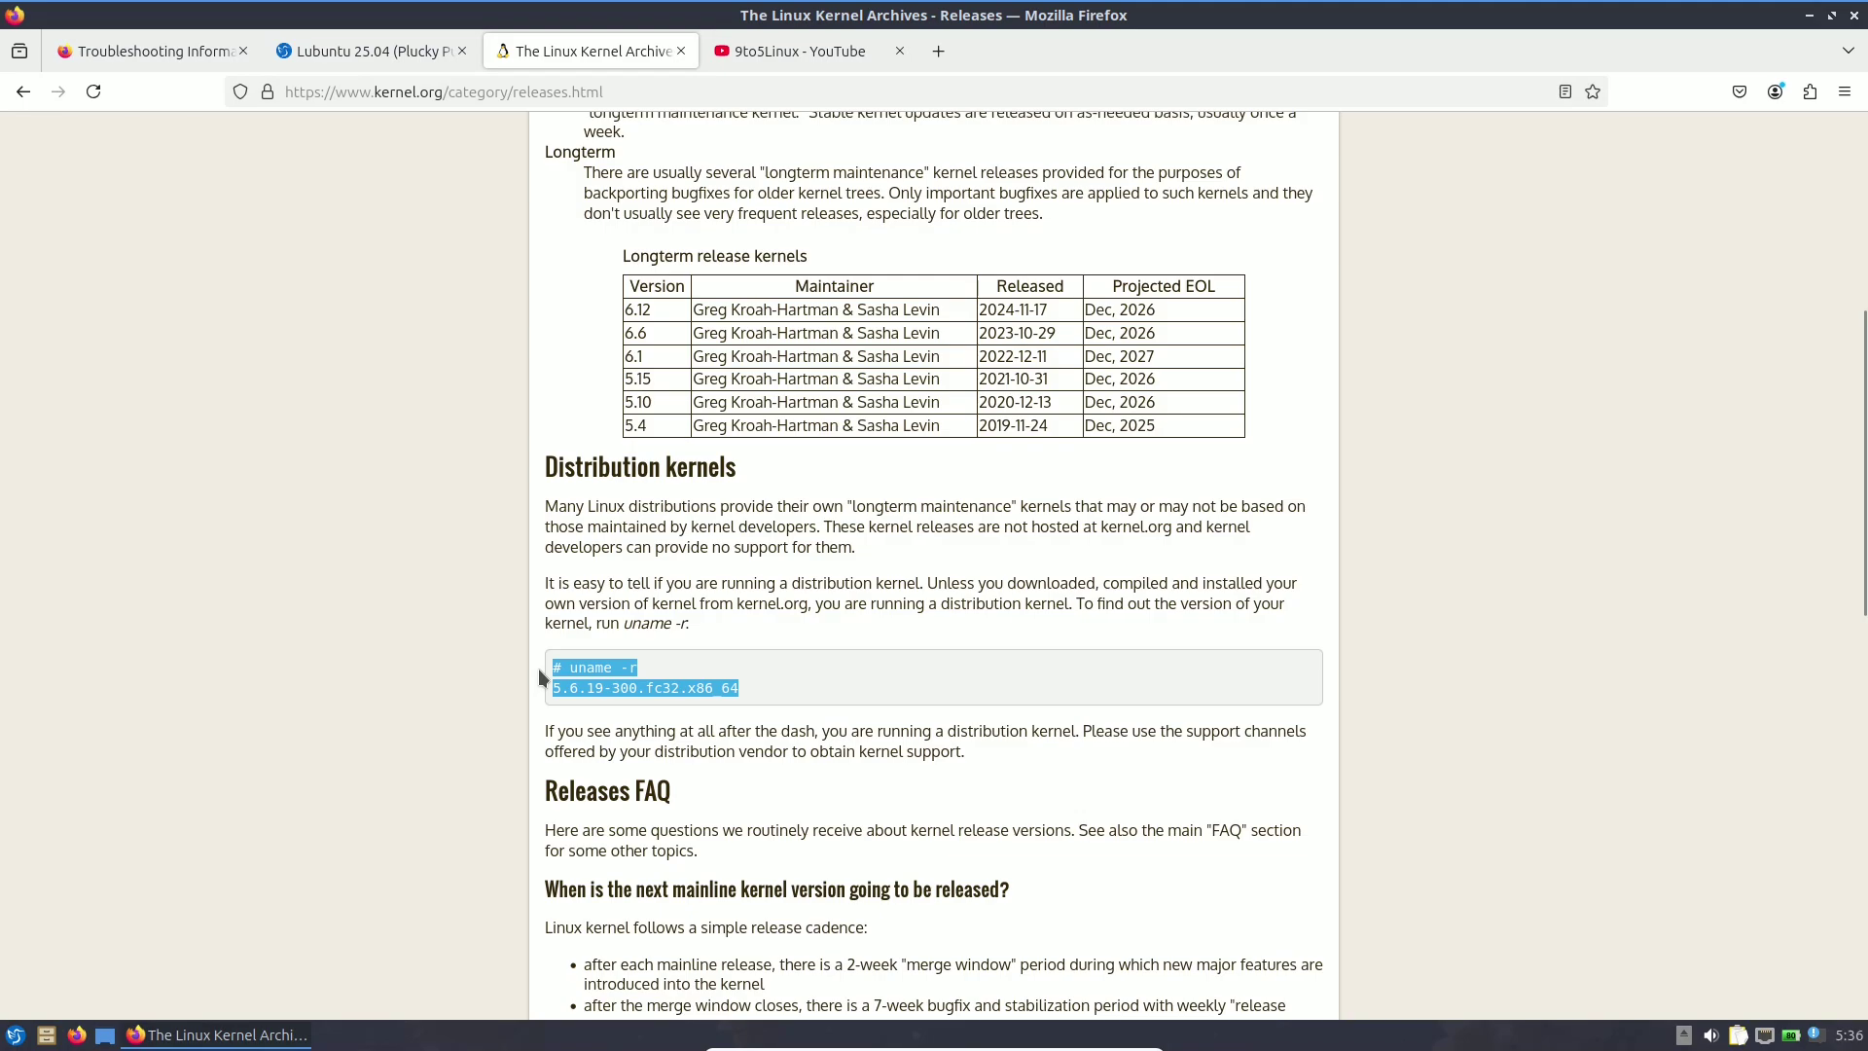
Open the about:support Troubleshooting Information page and scroll through its first sections.
click(171, 56)
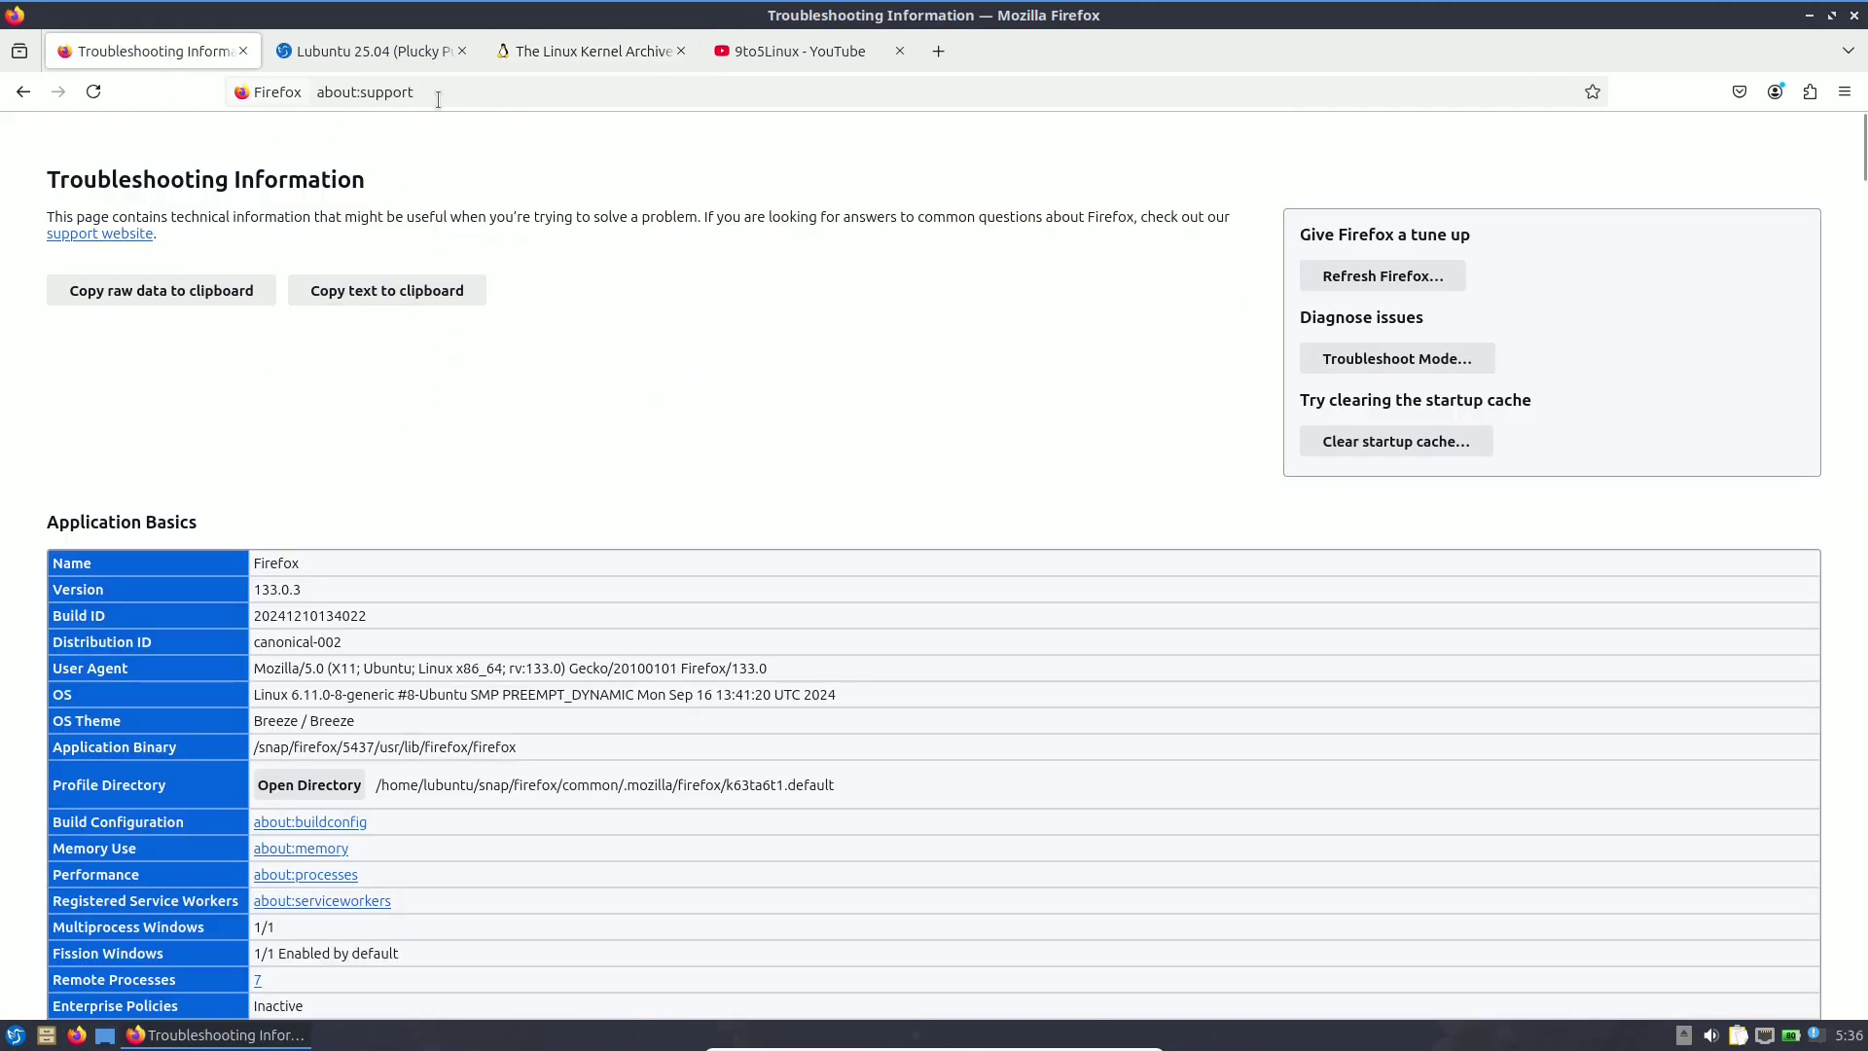
scroll(586, 429, down, 3)
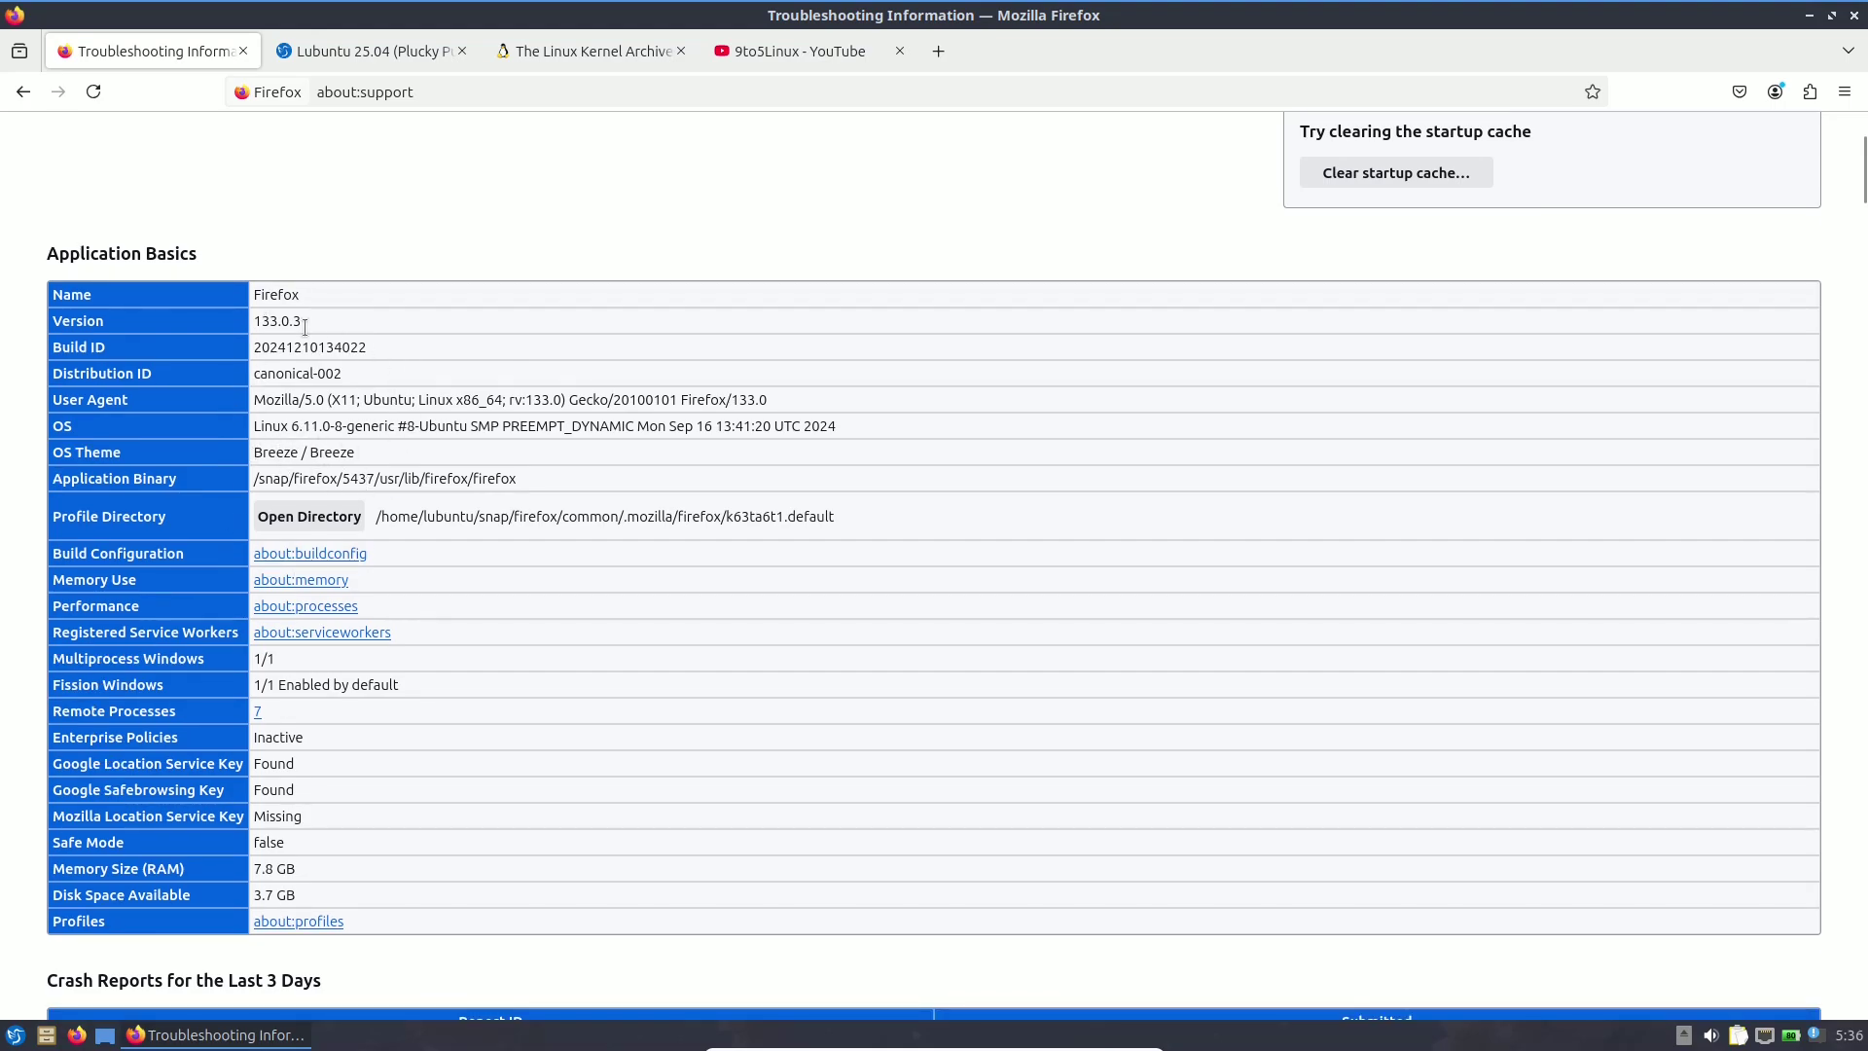
scroll(440, 402, down, 1)
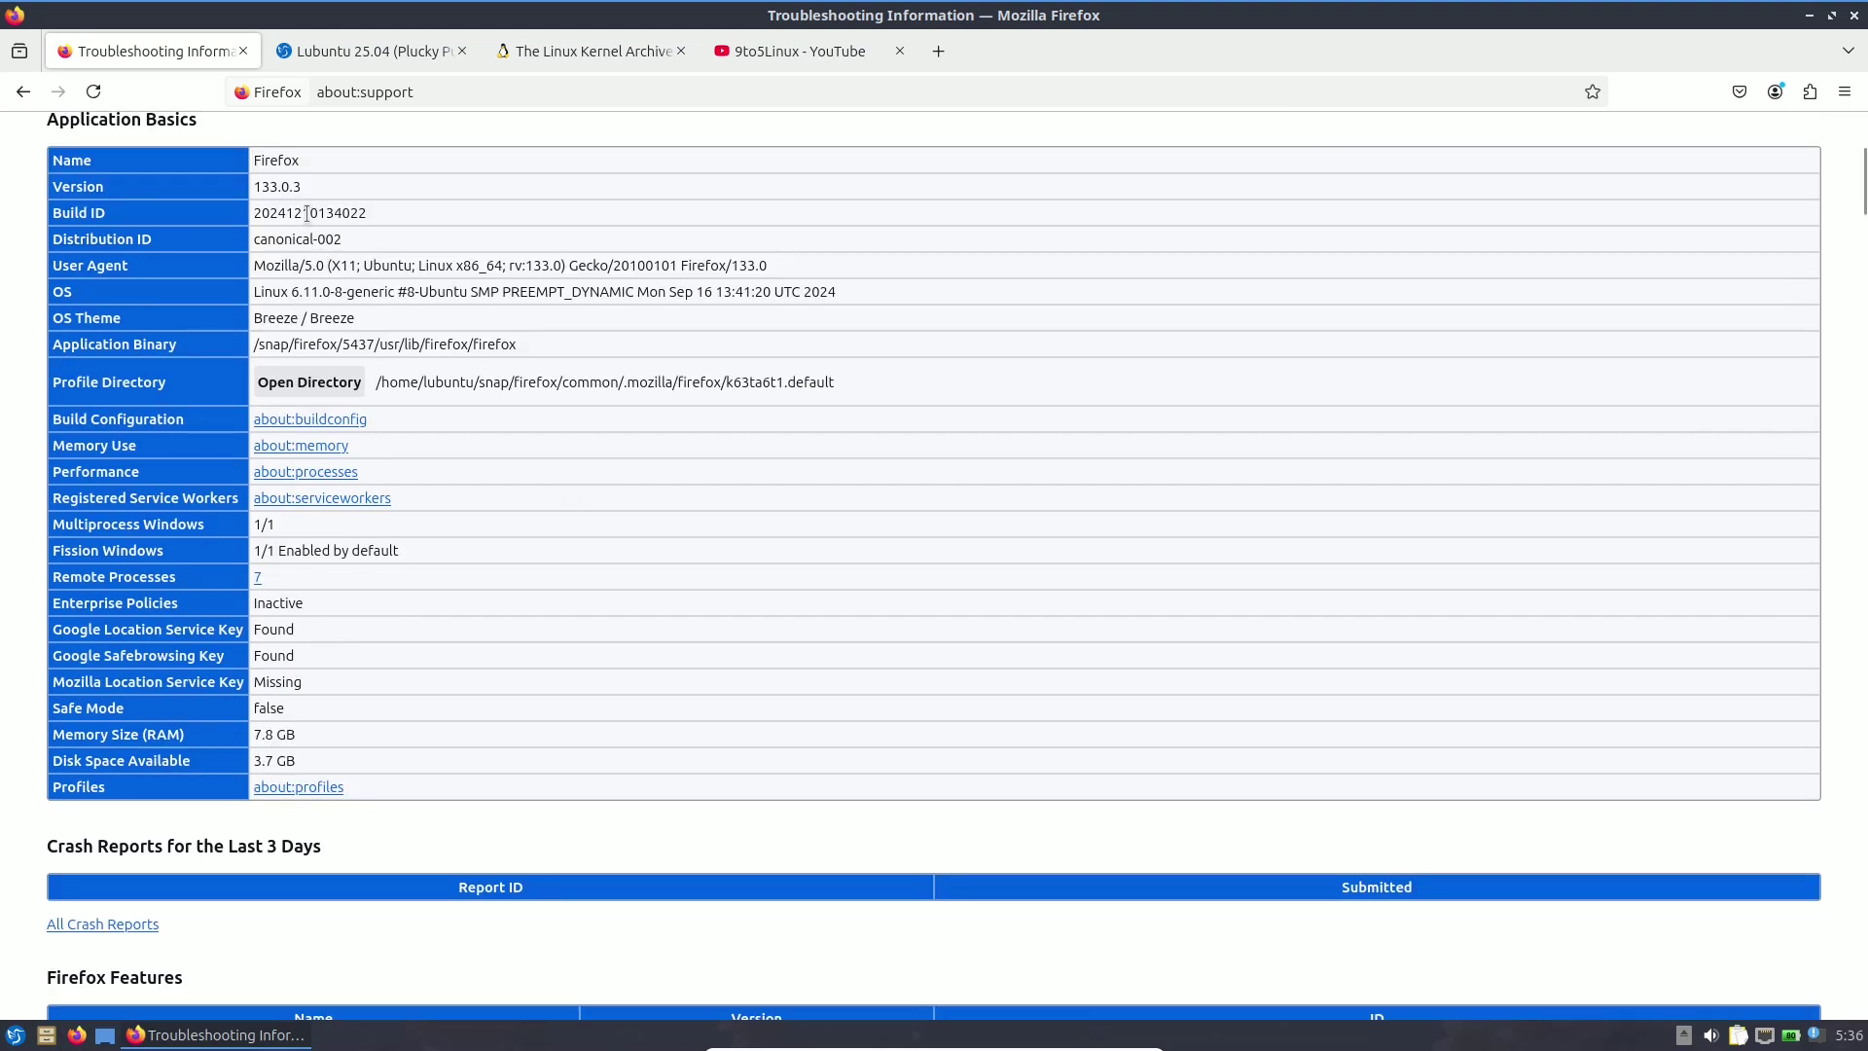
scroll(354, 216, up, 1)
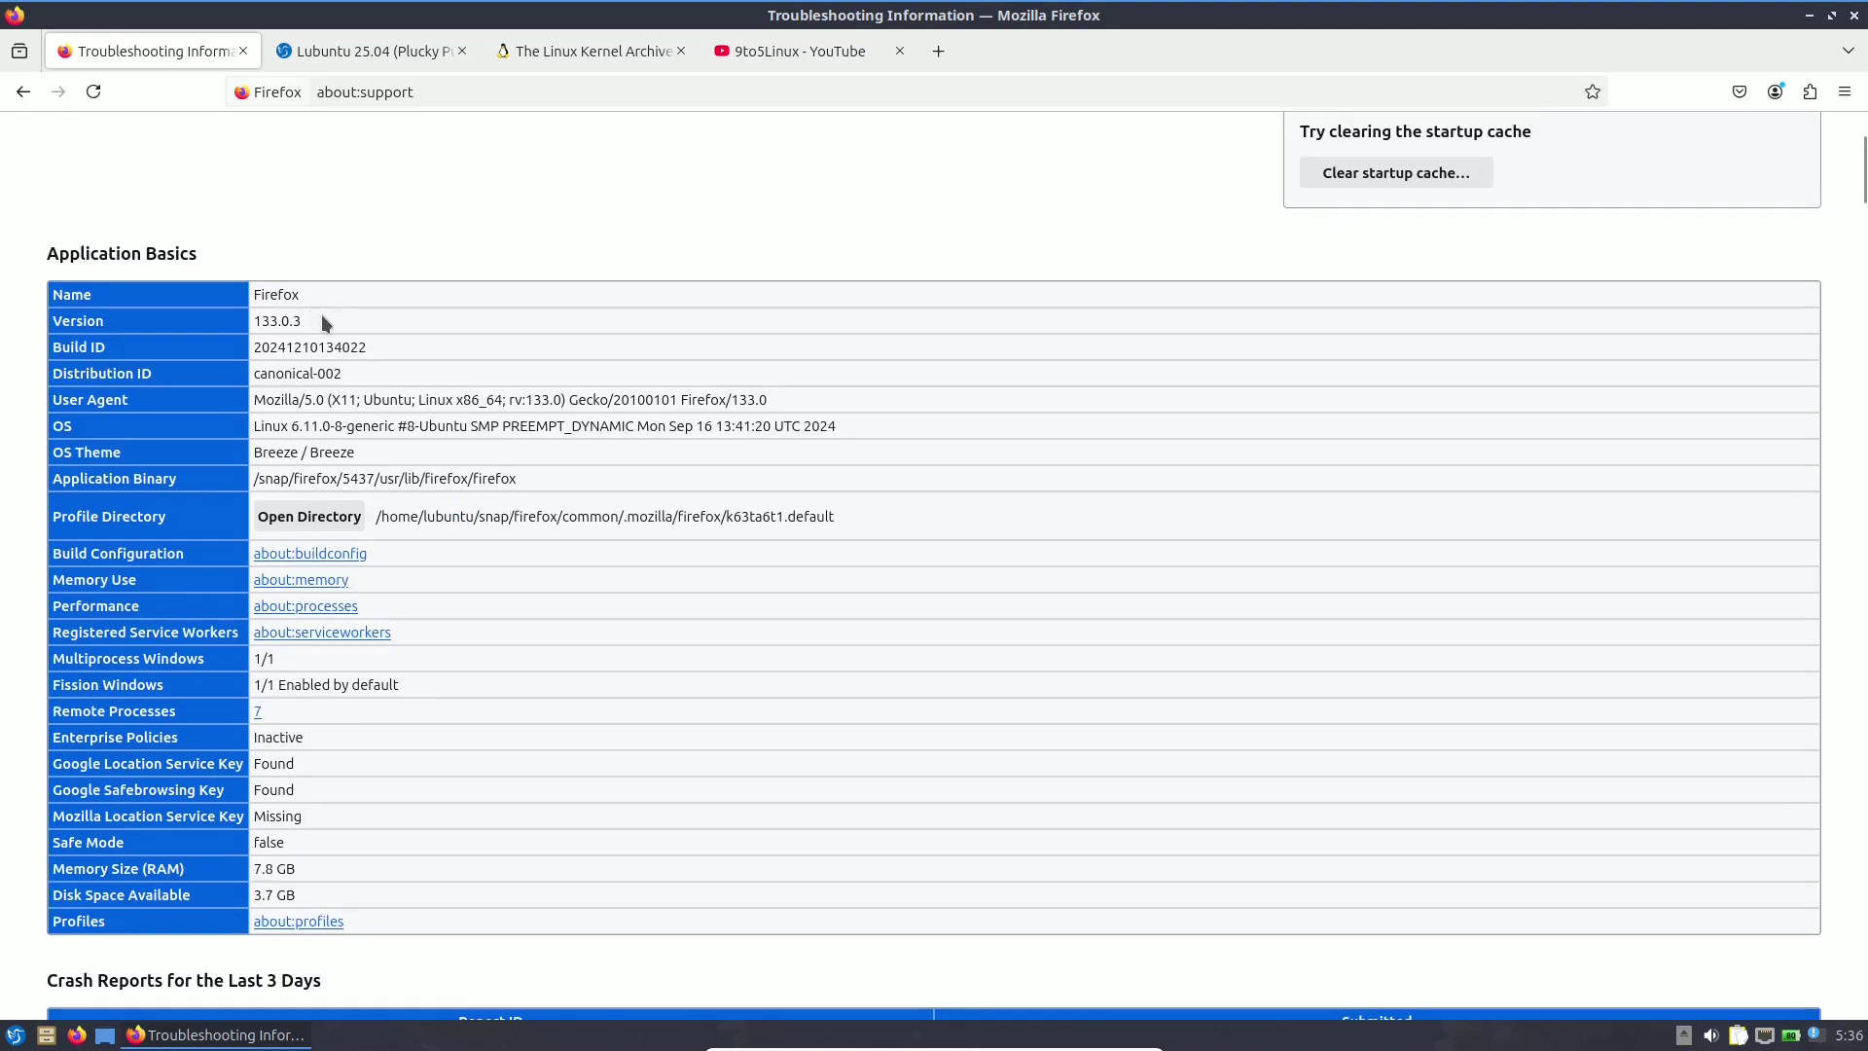
scroll(722, 539, down, 7)
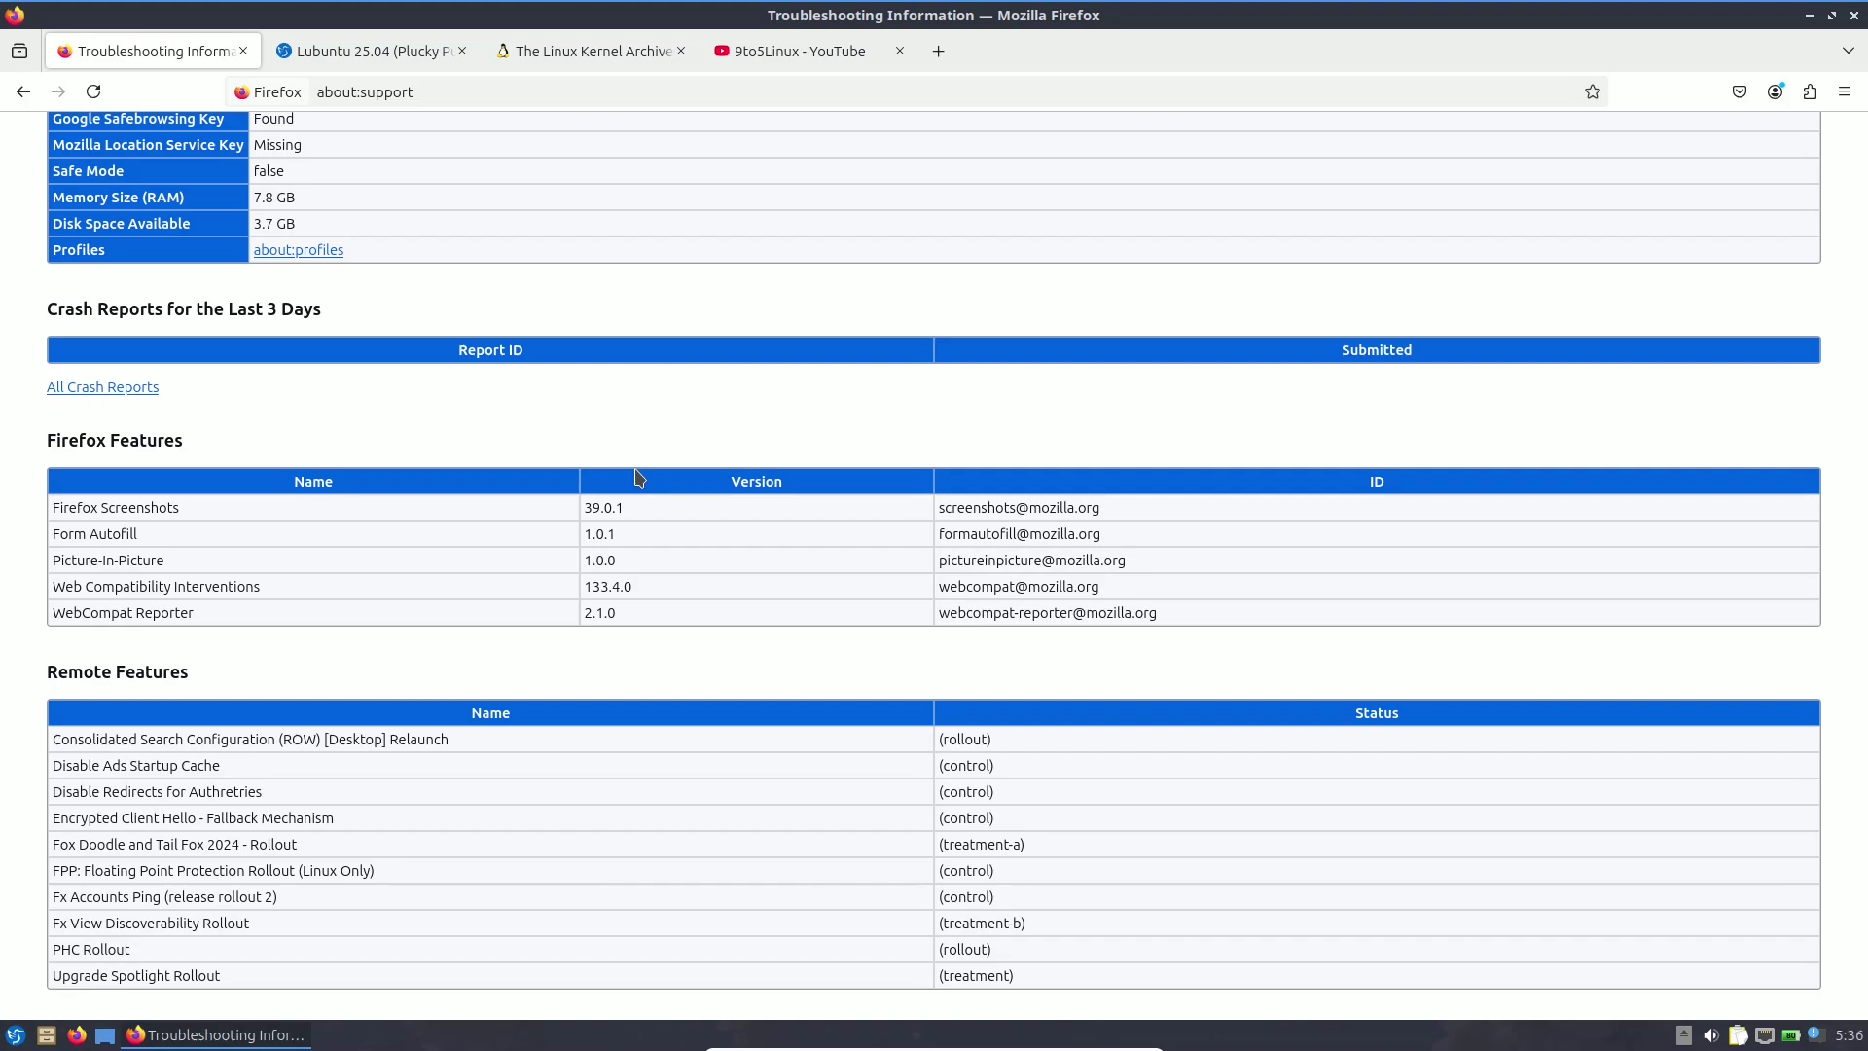
scroll(638, 477, down, 5)
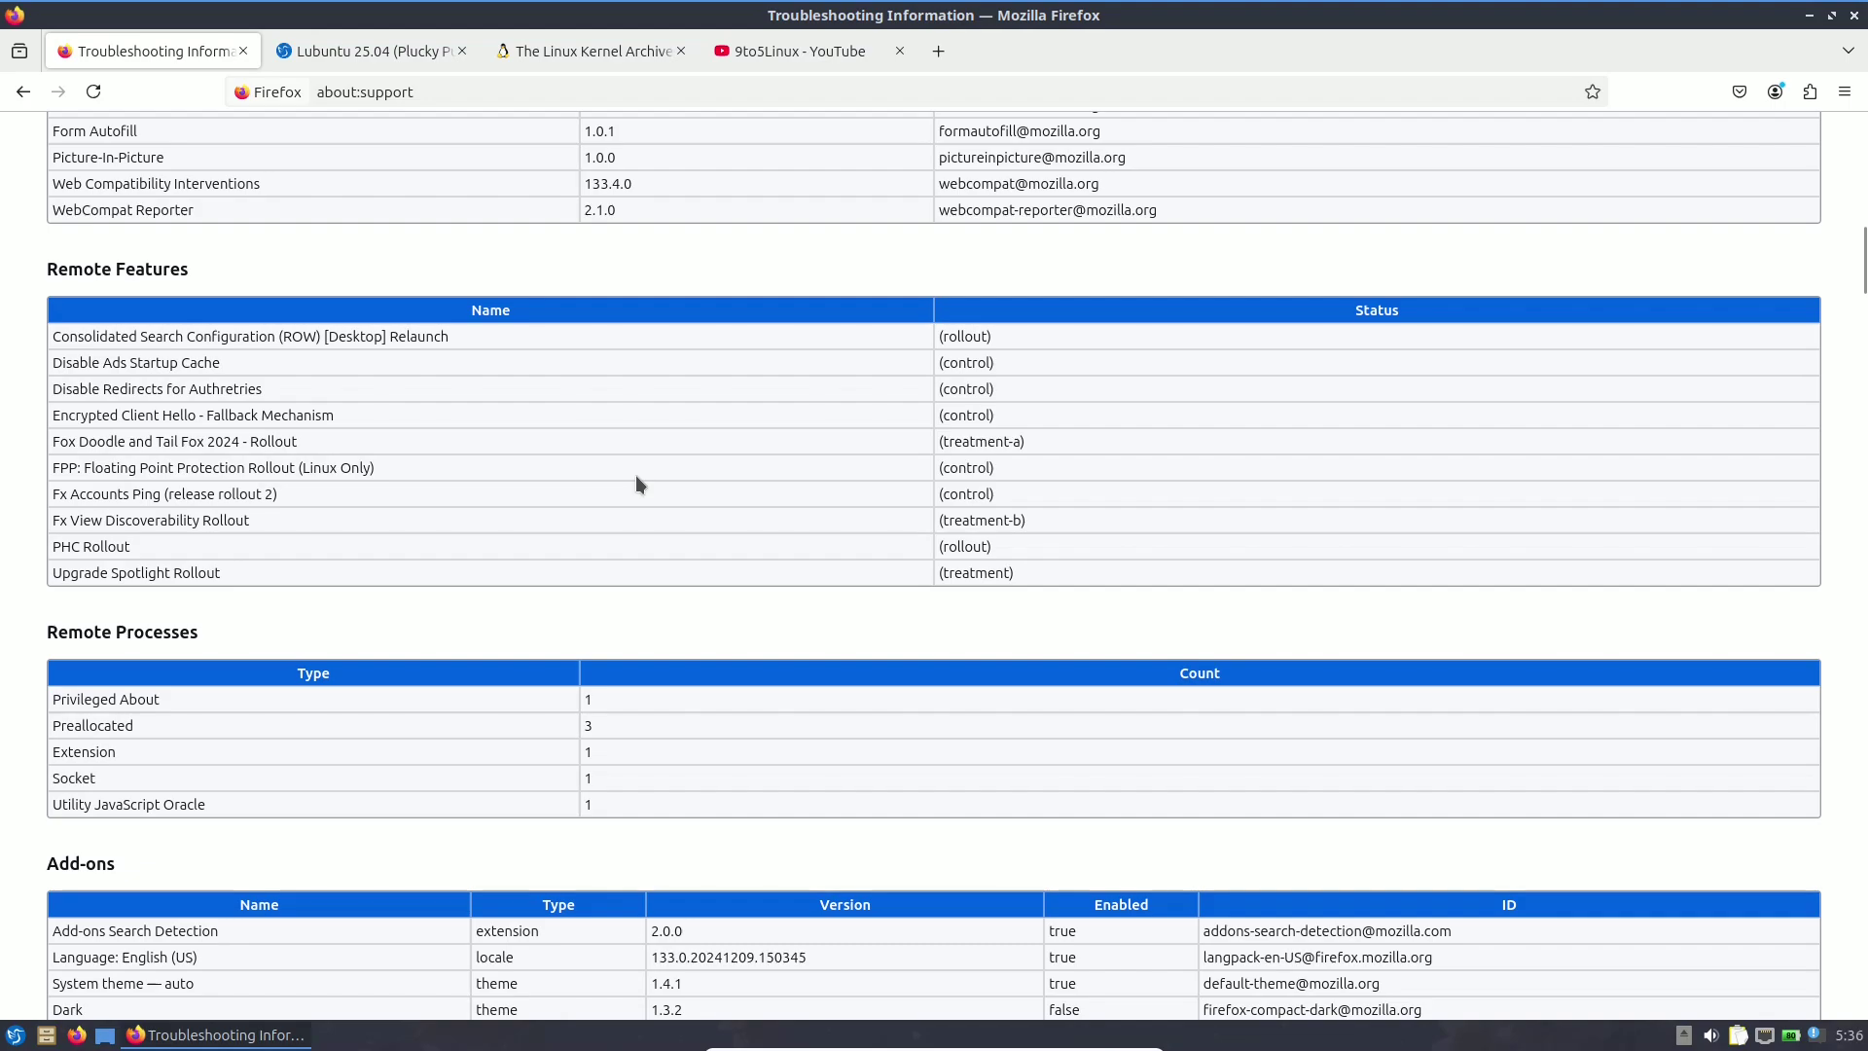
scroll(638, 479, down, 3)
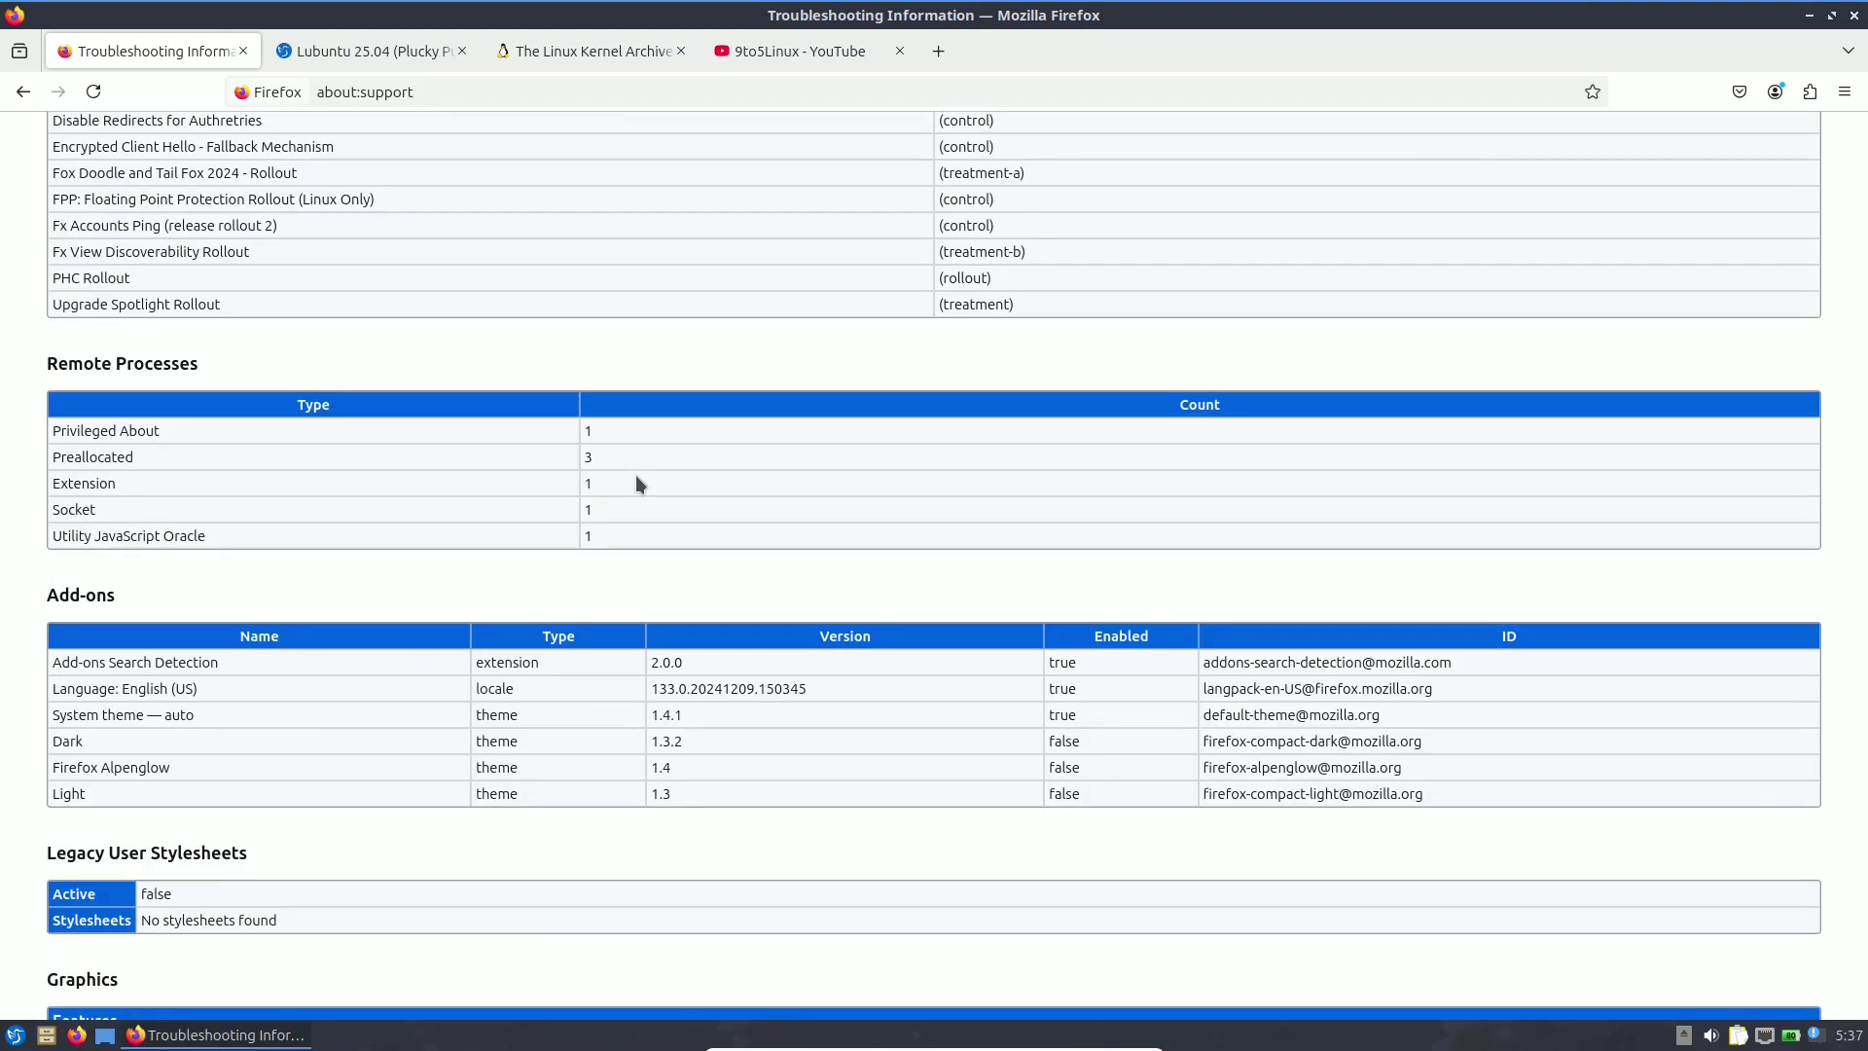
Scroll on through the WebRender/llvmpipe graphics and NSS 3.106 details, then return to the Lubuntu daily build tab.
scroll(638, 478, down, 9)
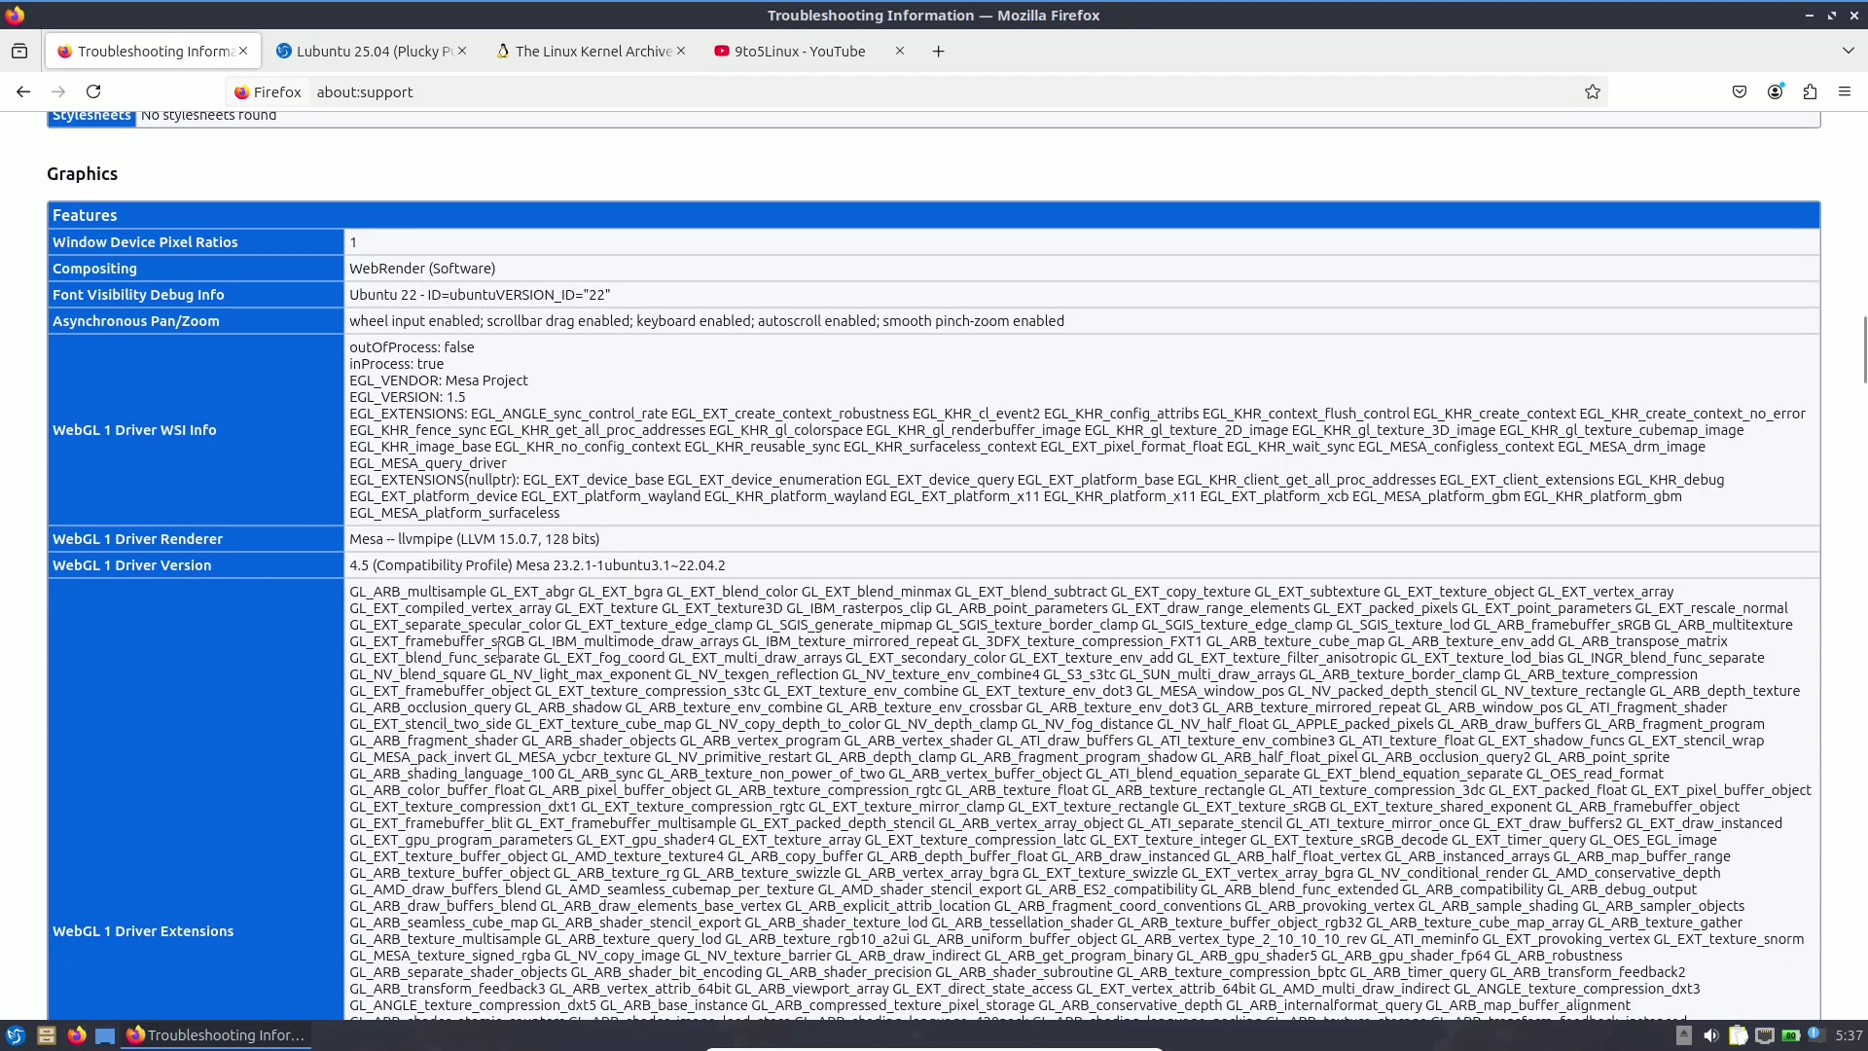
scroll(497, 649, down, 7)
scroll(497, 649, down, 6)
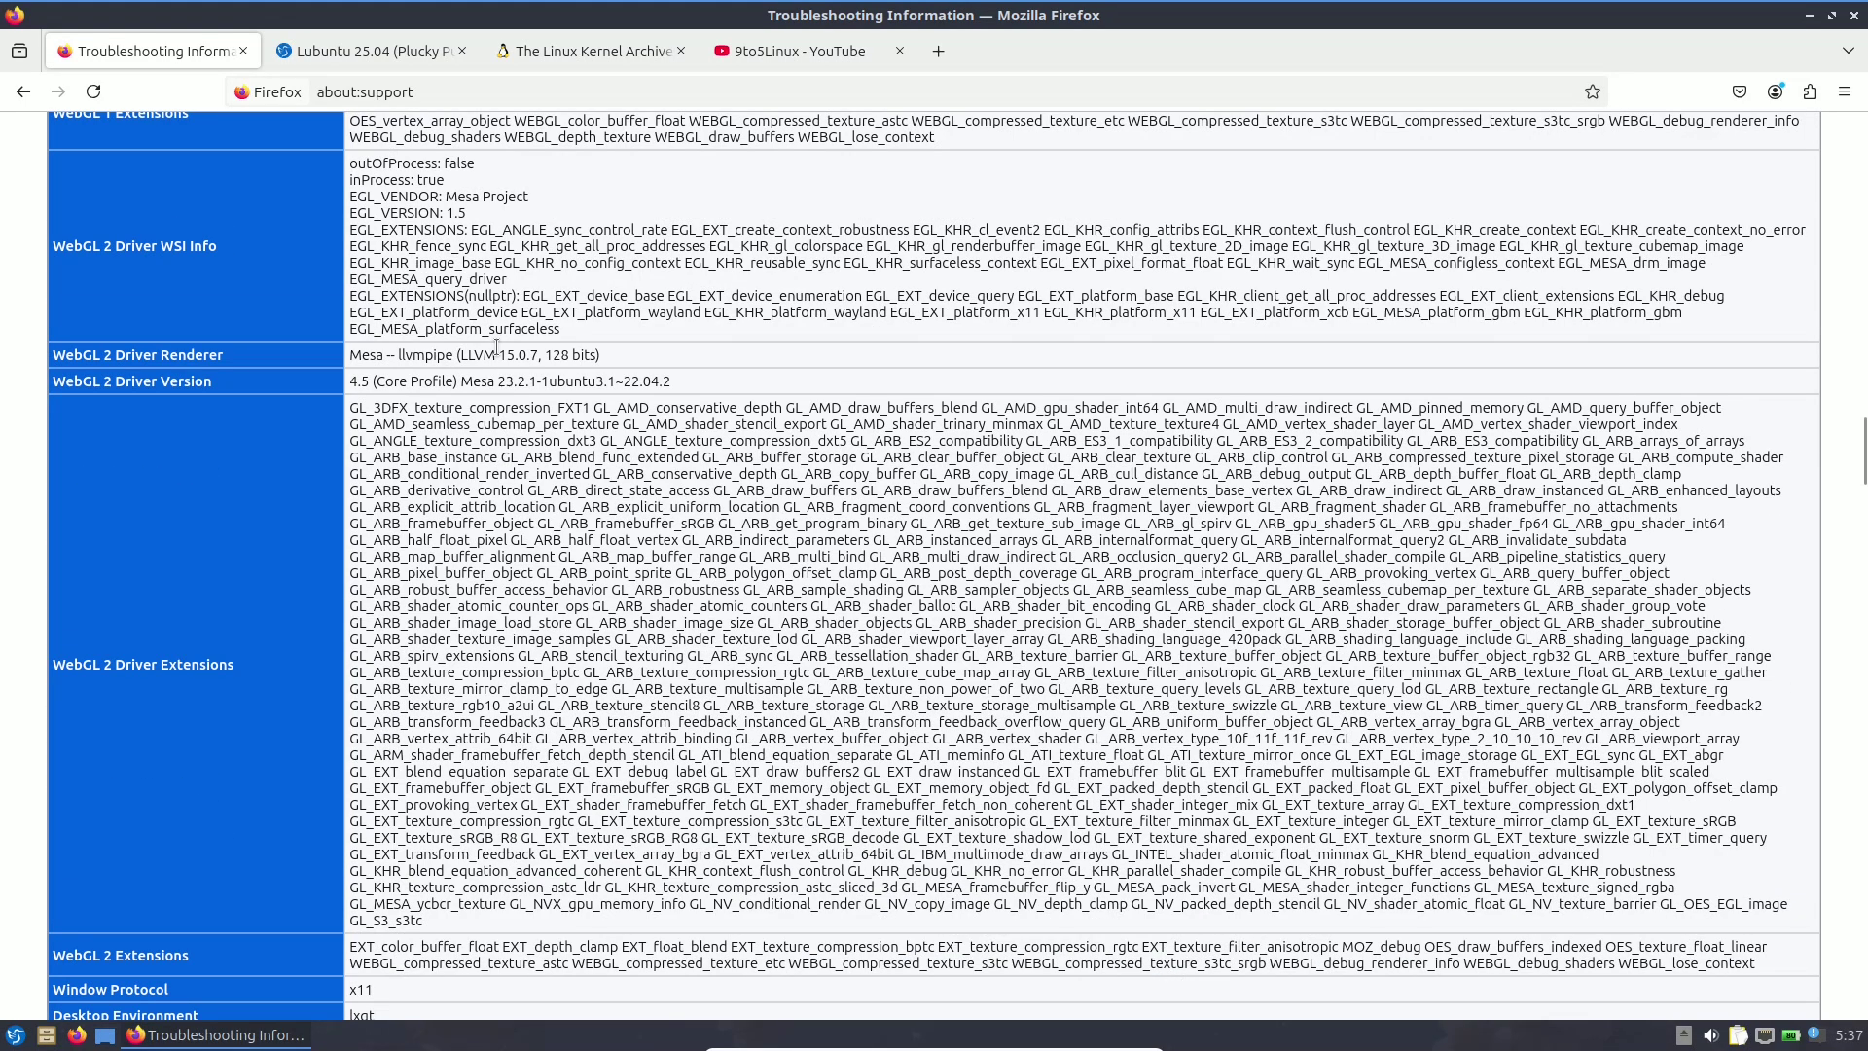
scroll(688, 580, down, 3)
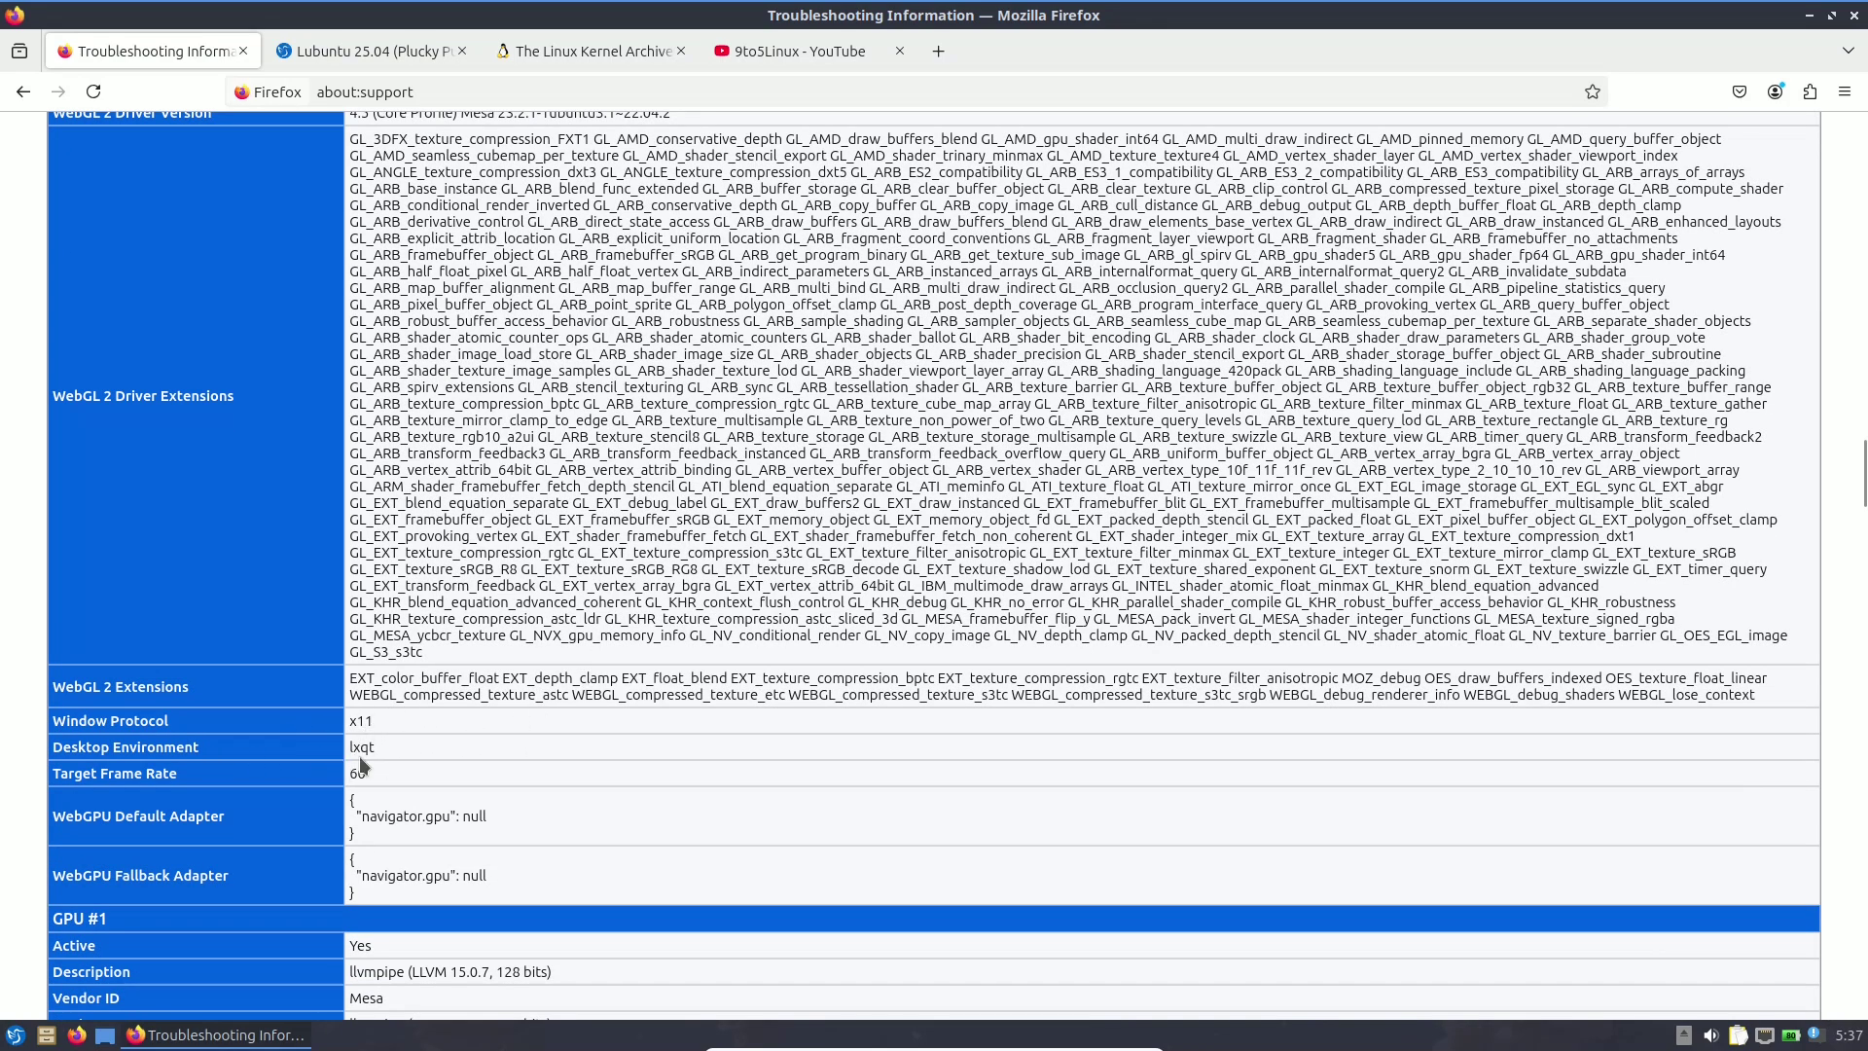
scroll(429, 774, down, 7)
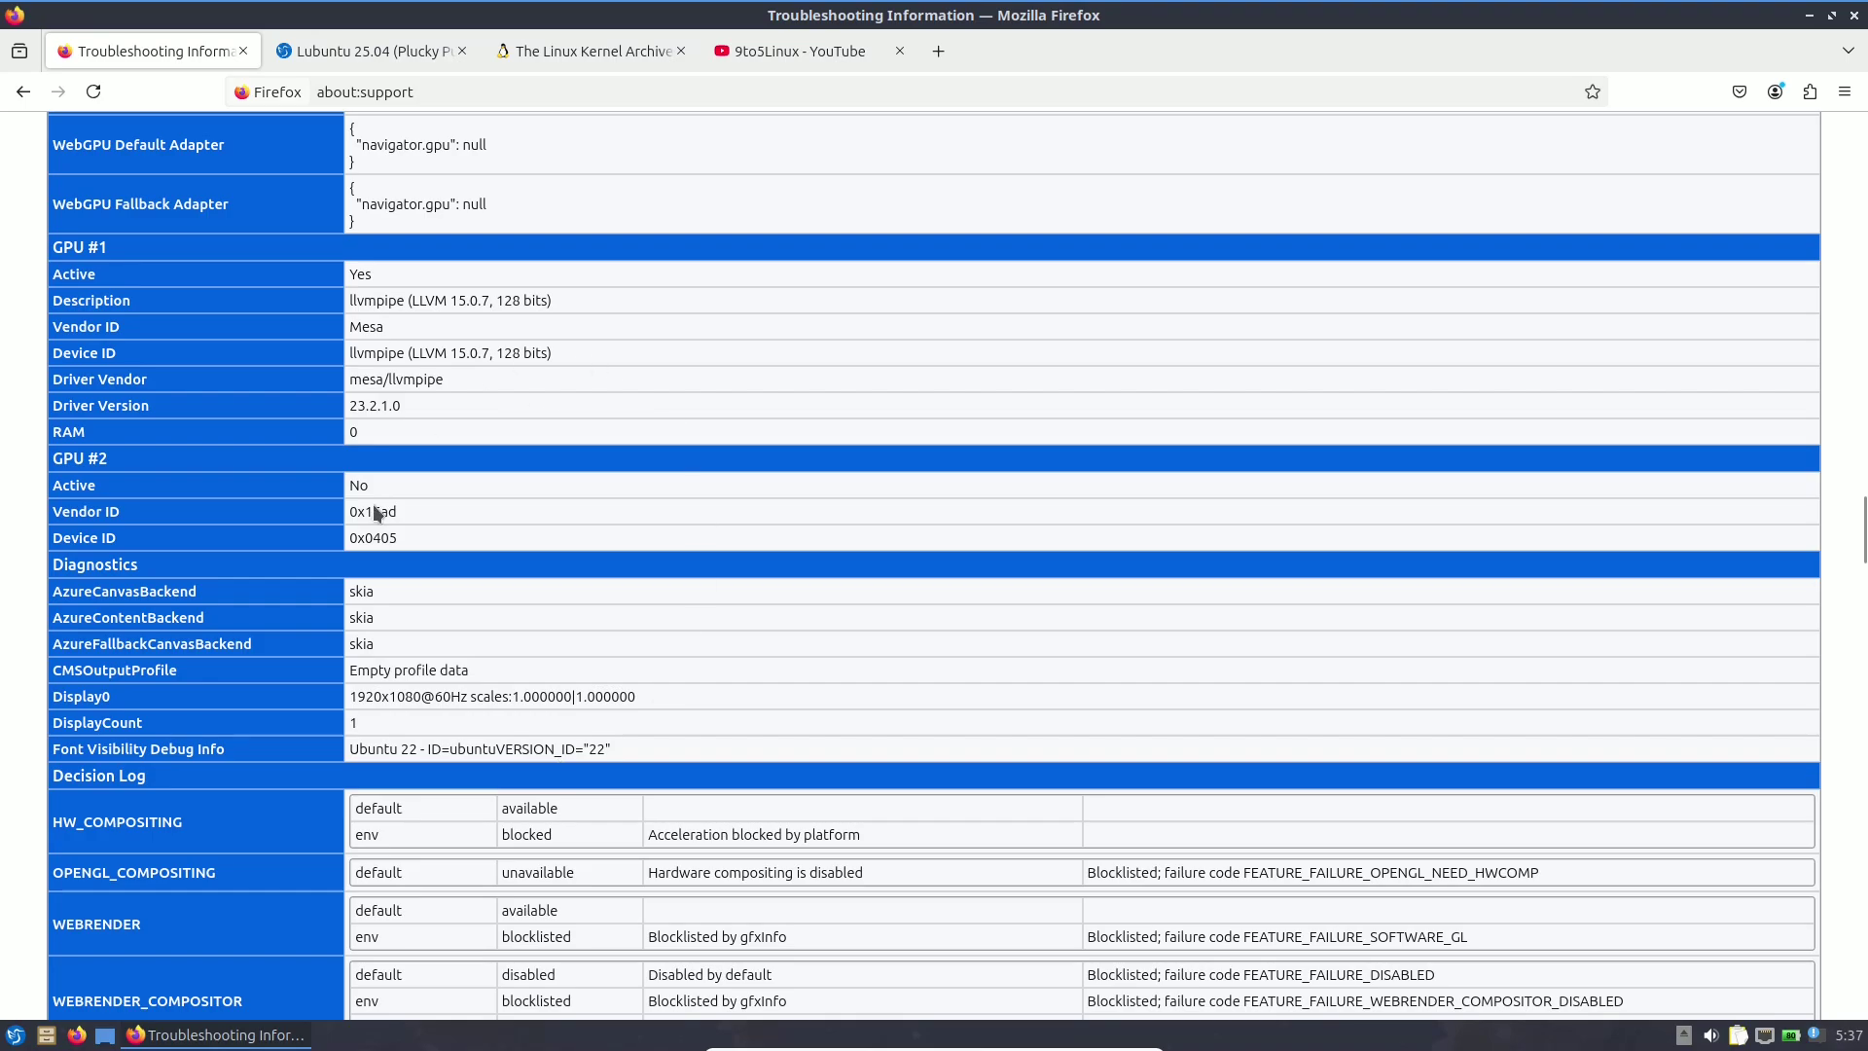
scroll(584, 744, down, 14)
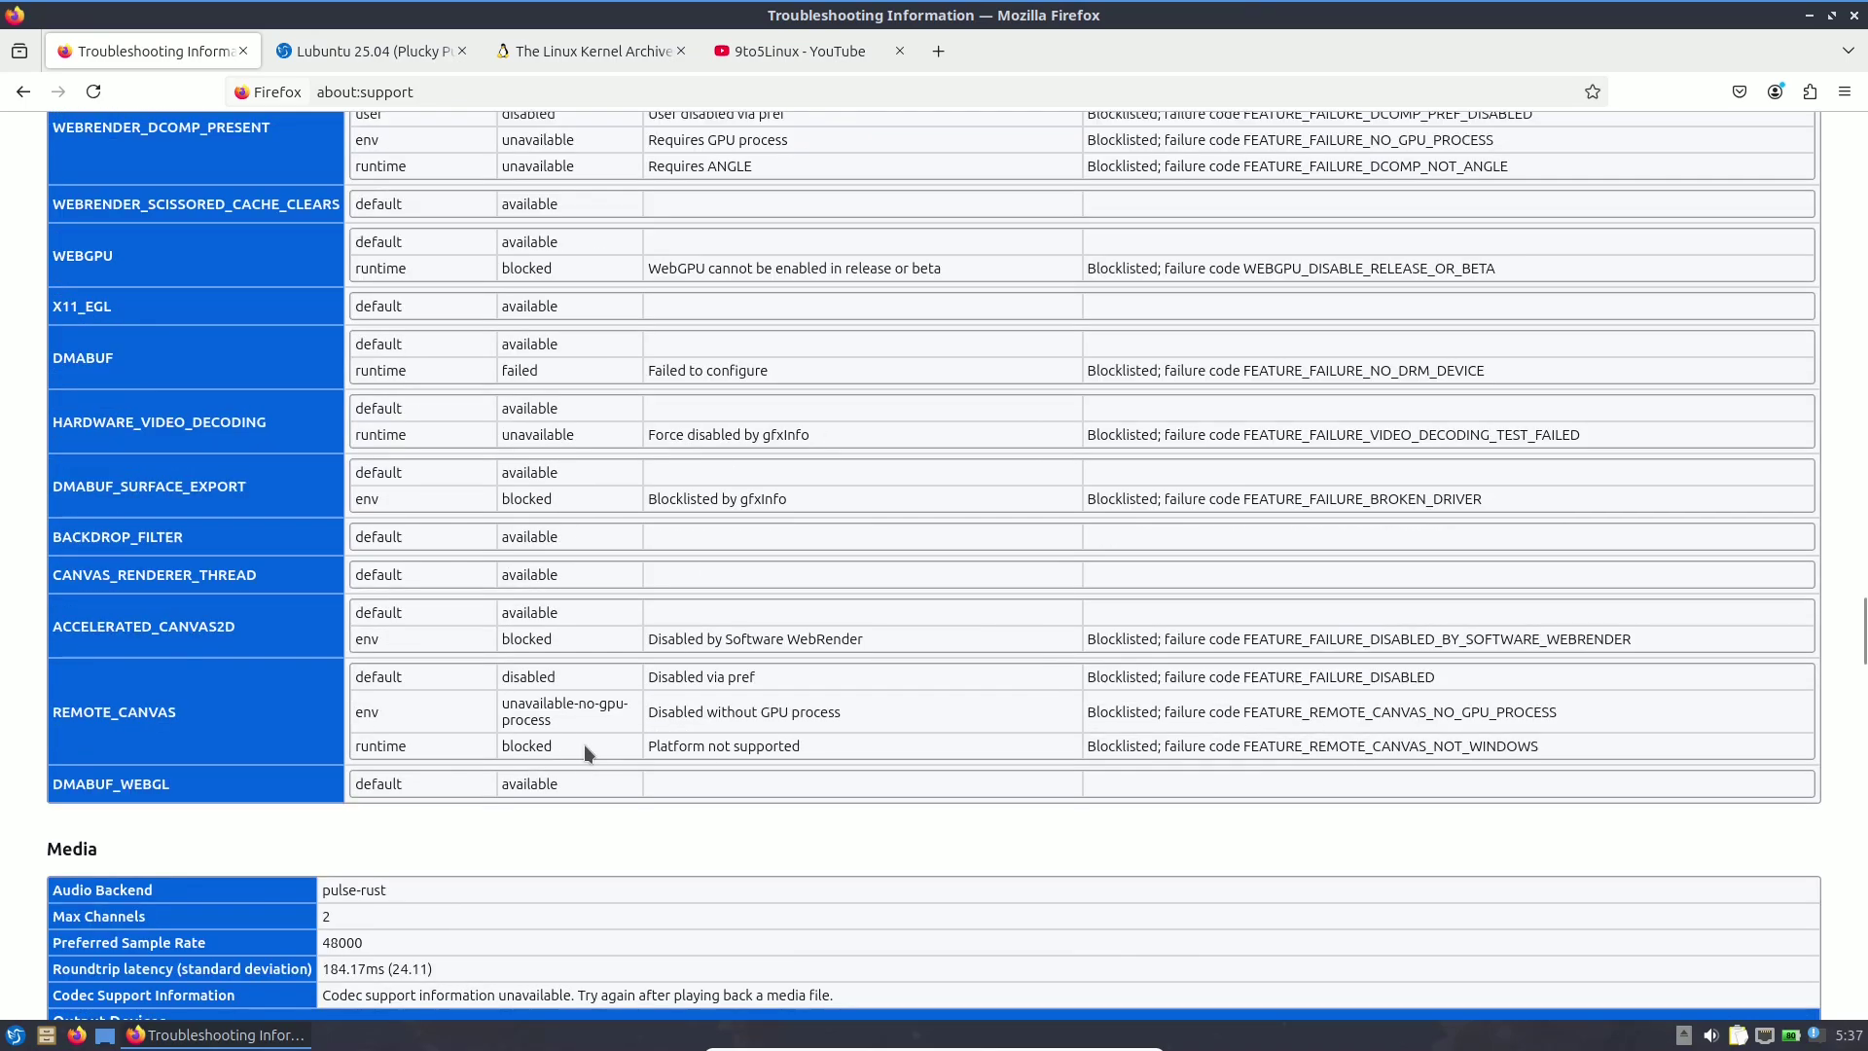
scroll(583, 747, down, 20)
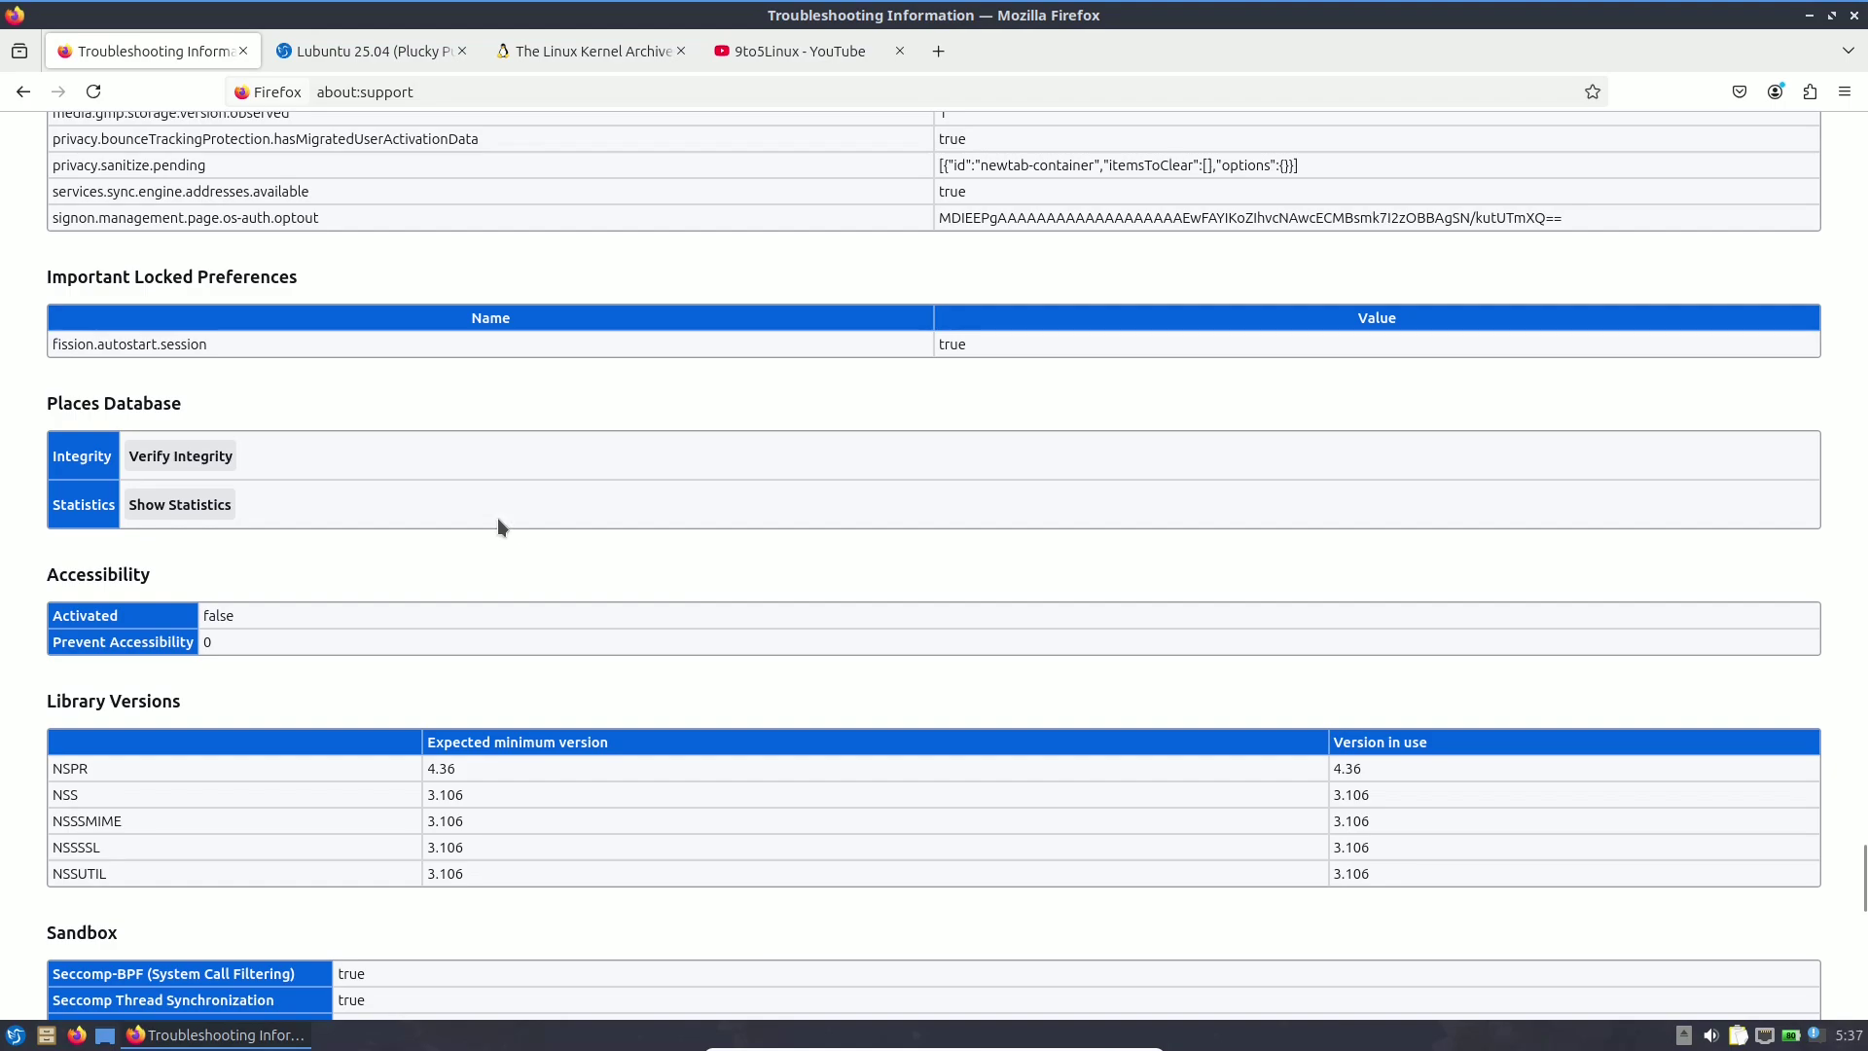
click(369, 51)
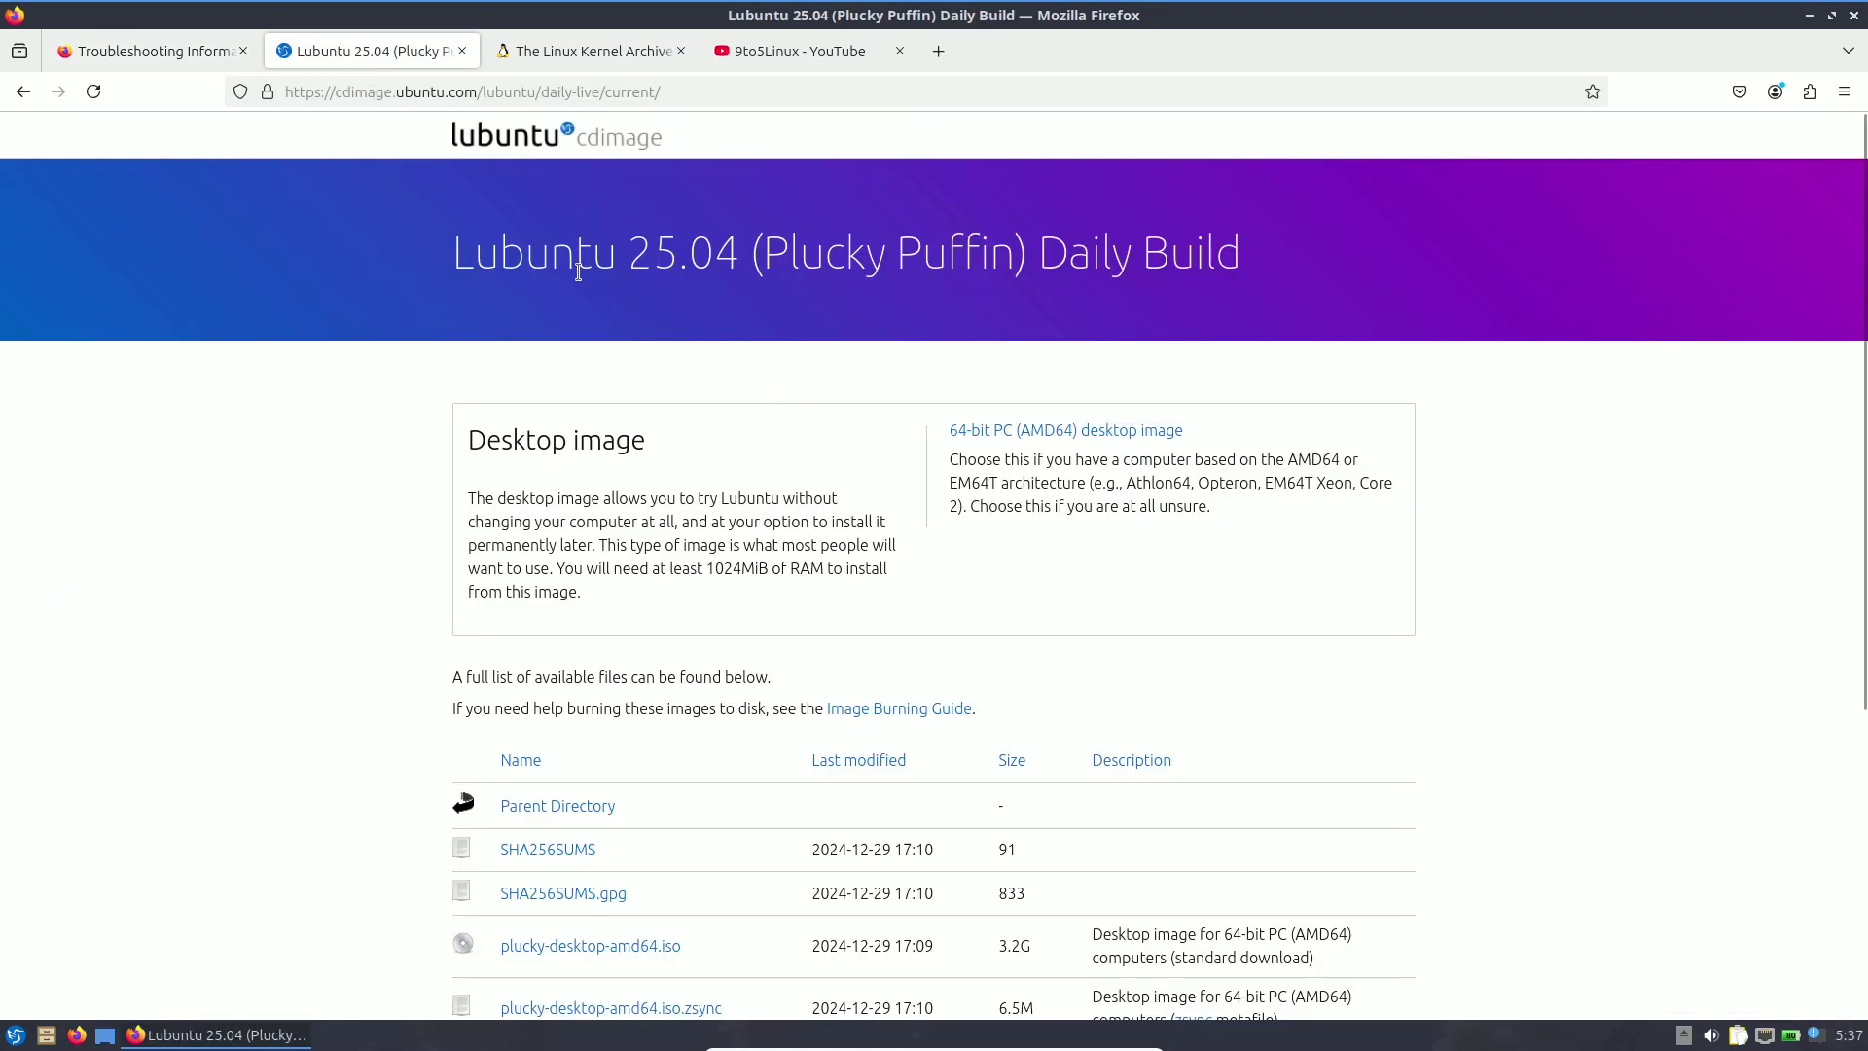
Highlight the Lubuntu 25.04 page heading and address, then go back to the search results.
drag(450, 261, 1259, 259)
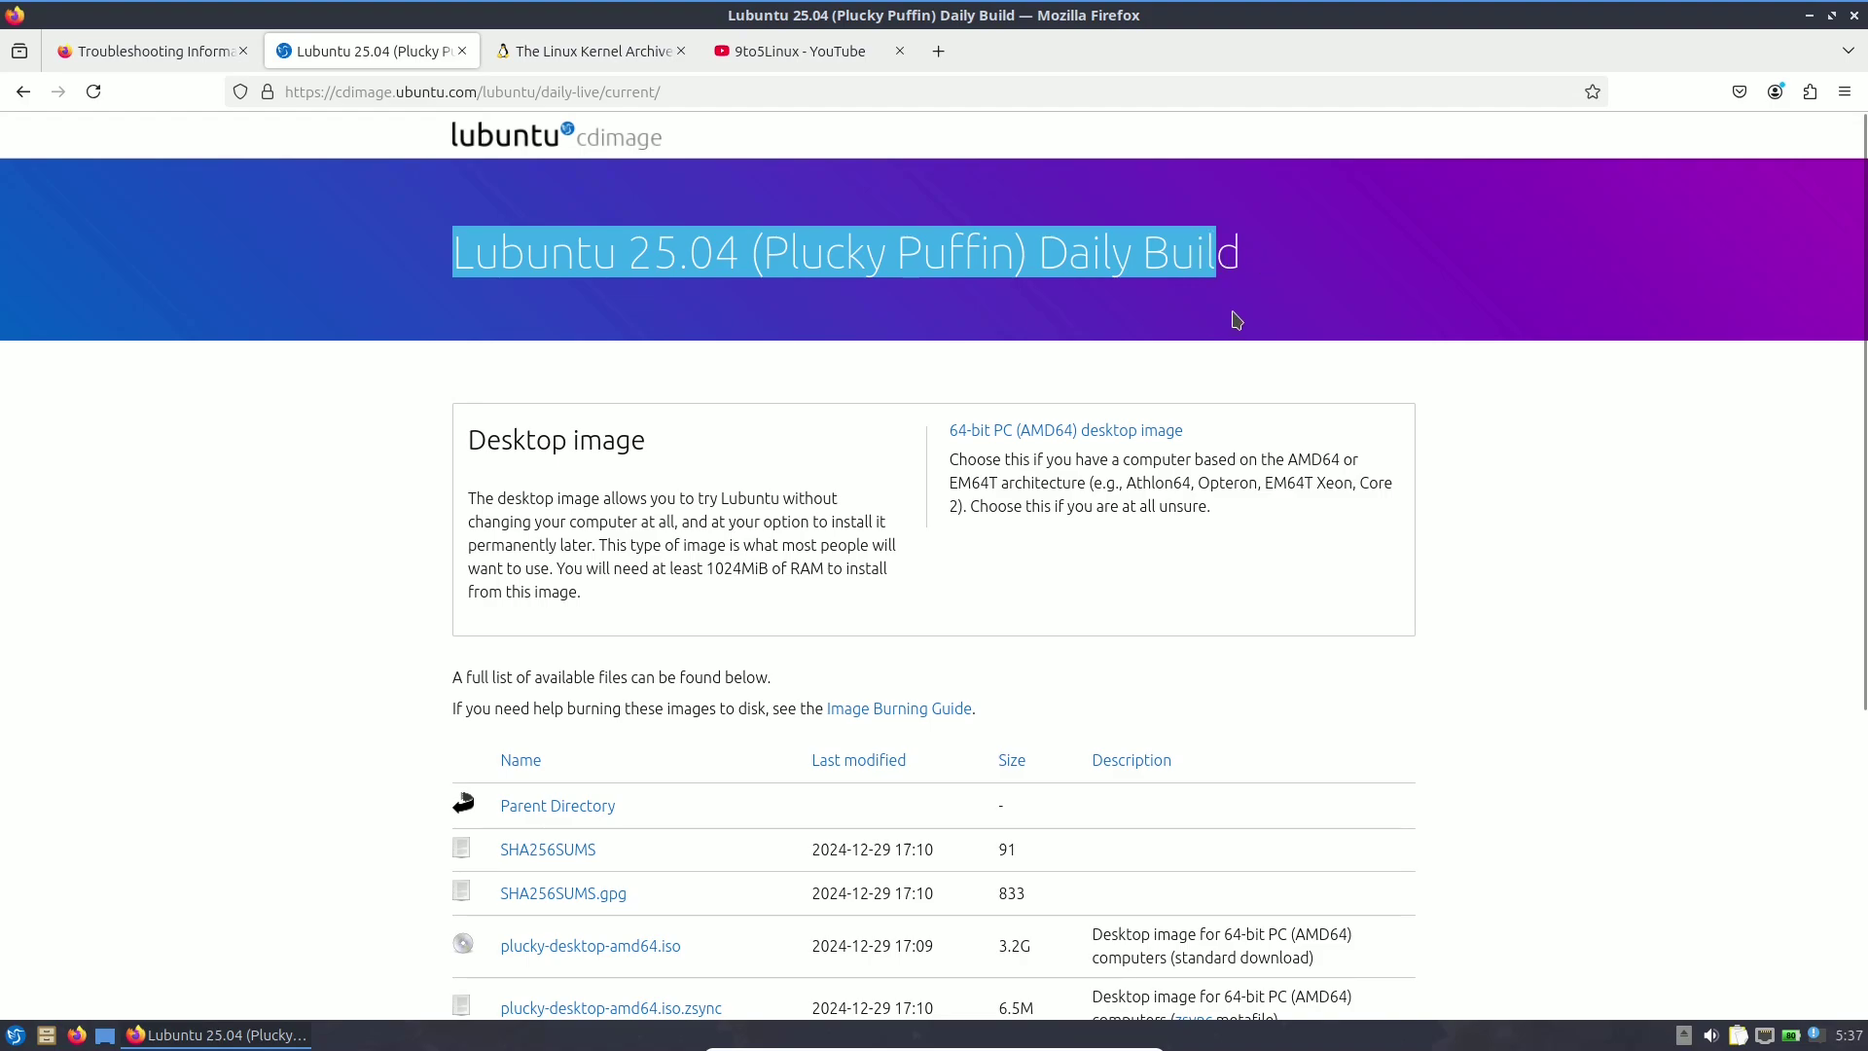
scroll(1123, 529, down, 4)
click(567, 93)
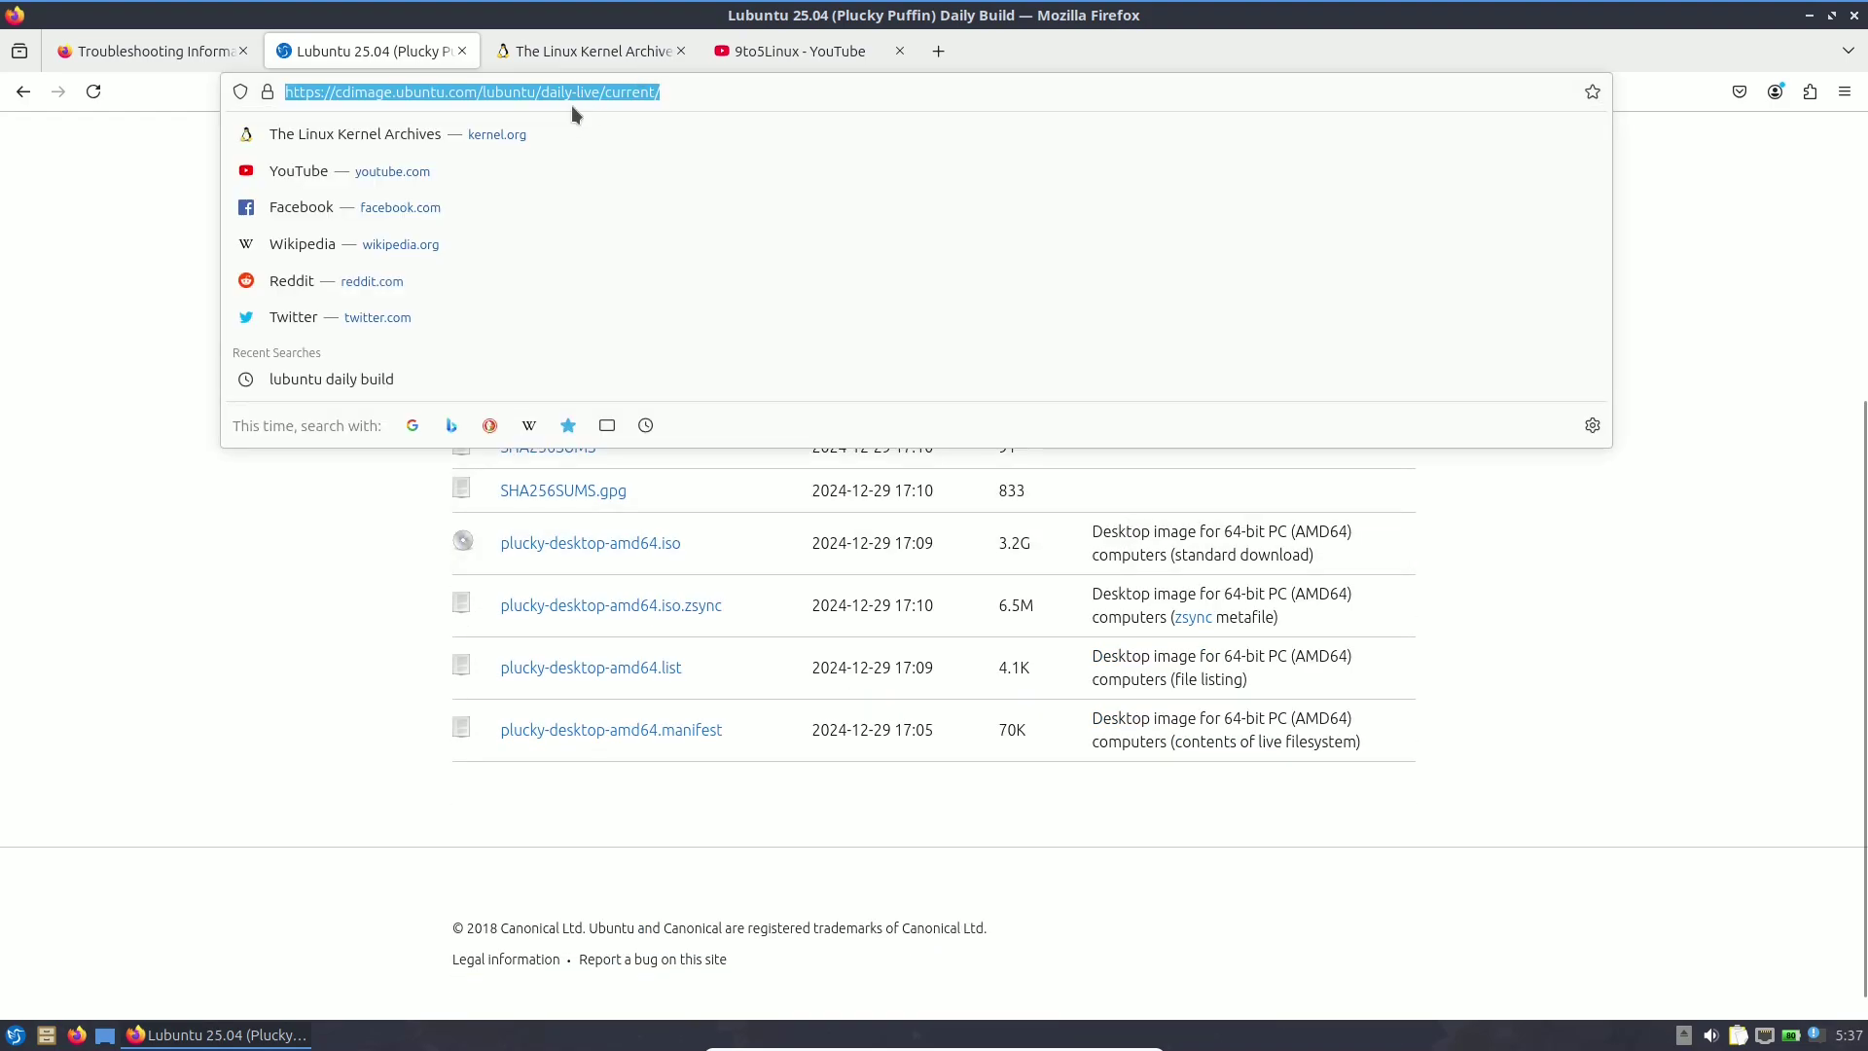
click(354, 505)
click(23, 93)
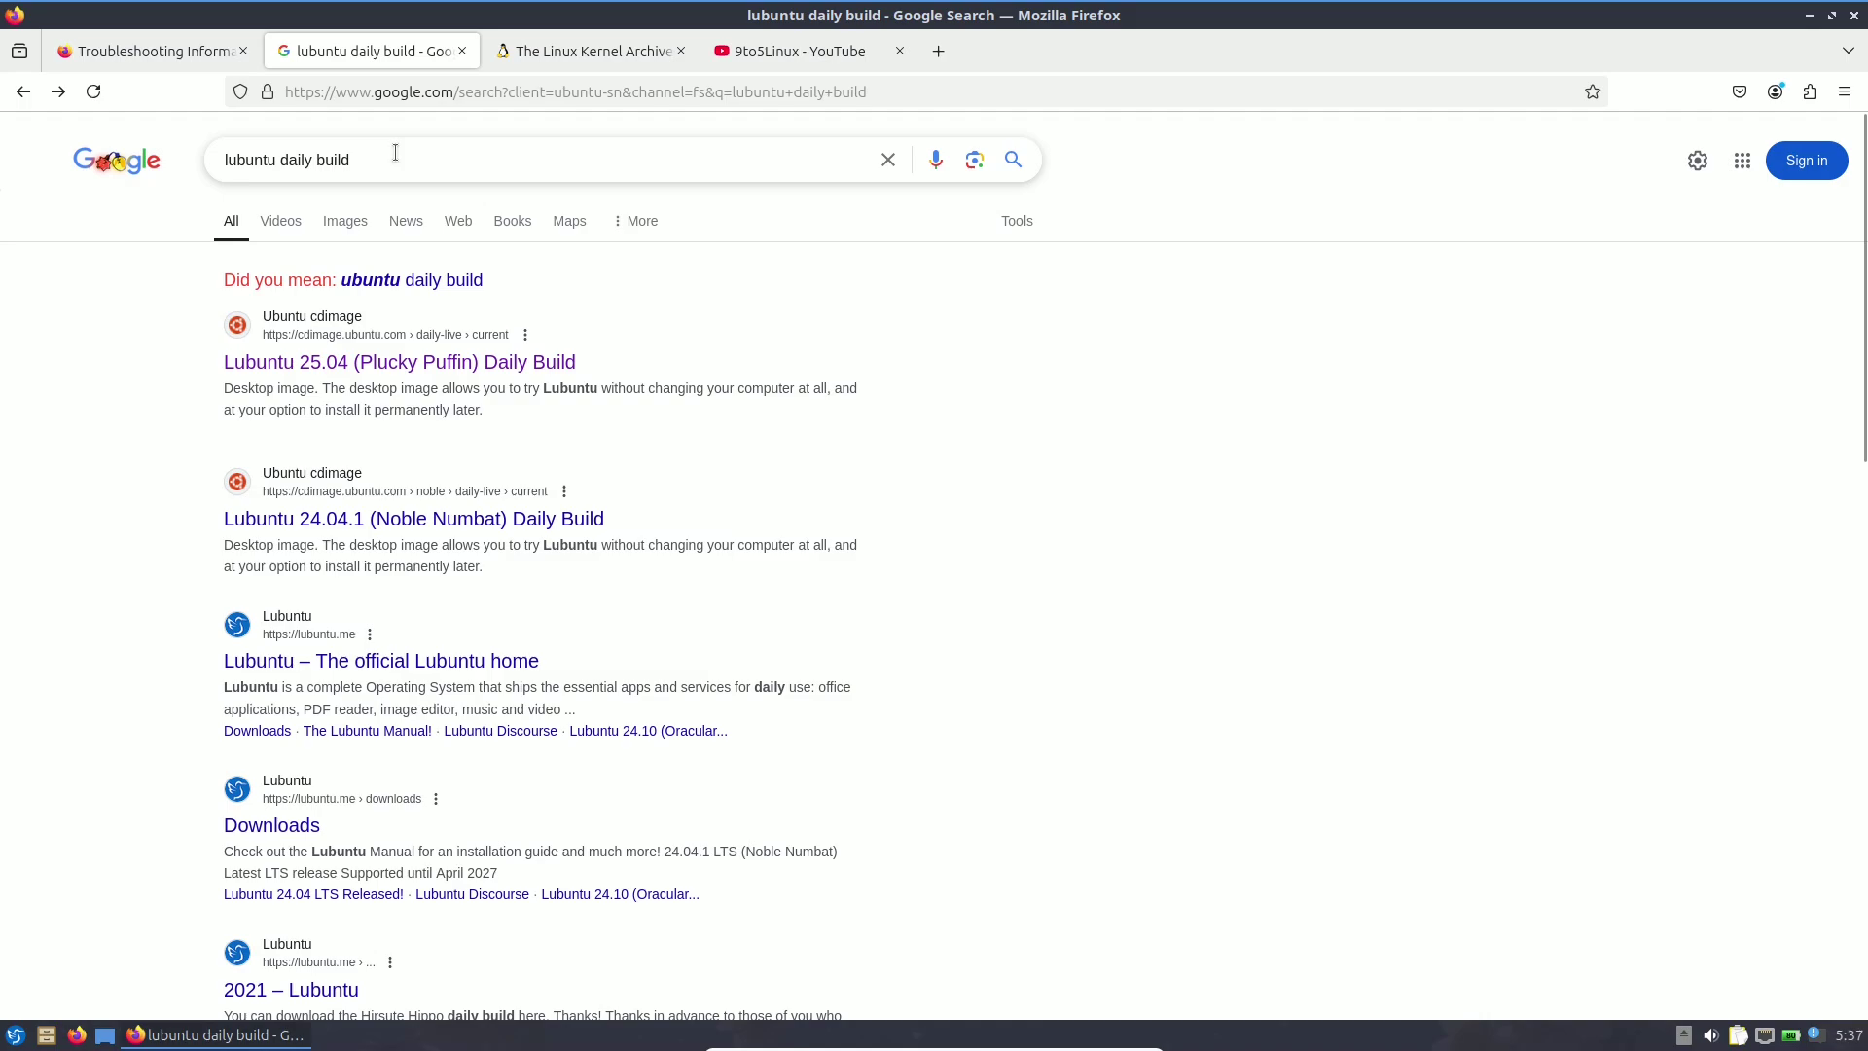
Reopen the Lubuntu 25.04 daily build page and highlight its heading and the ISO's 3.2G size.
click(475, 368)
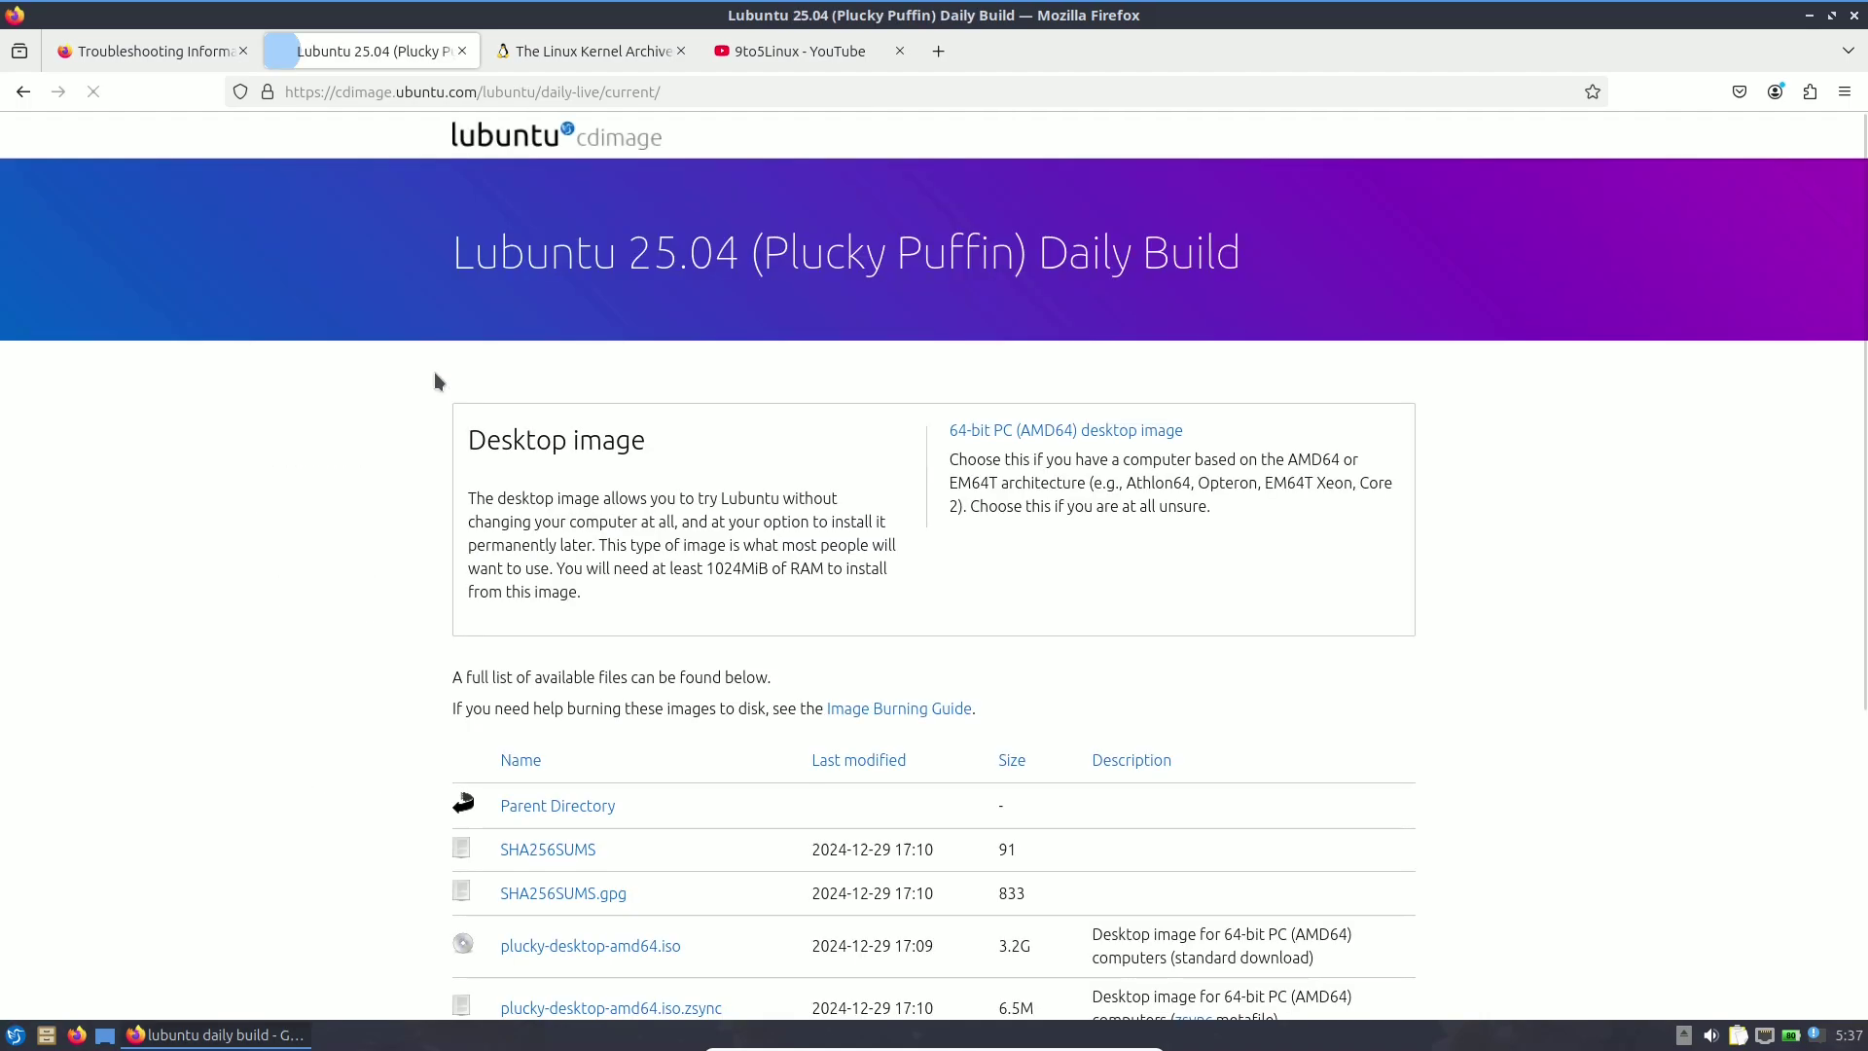
drag(450, 255, 1219, 264)
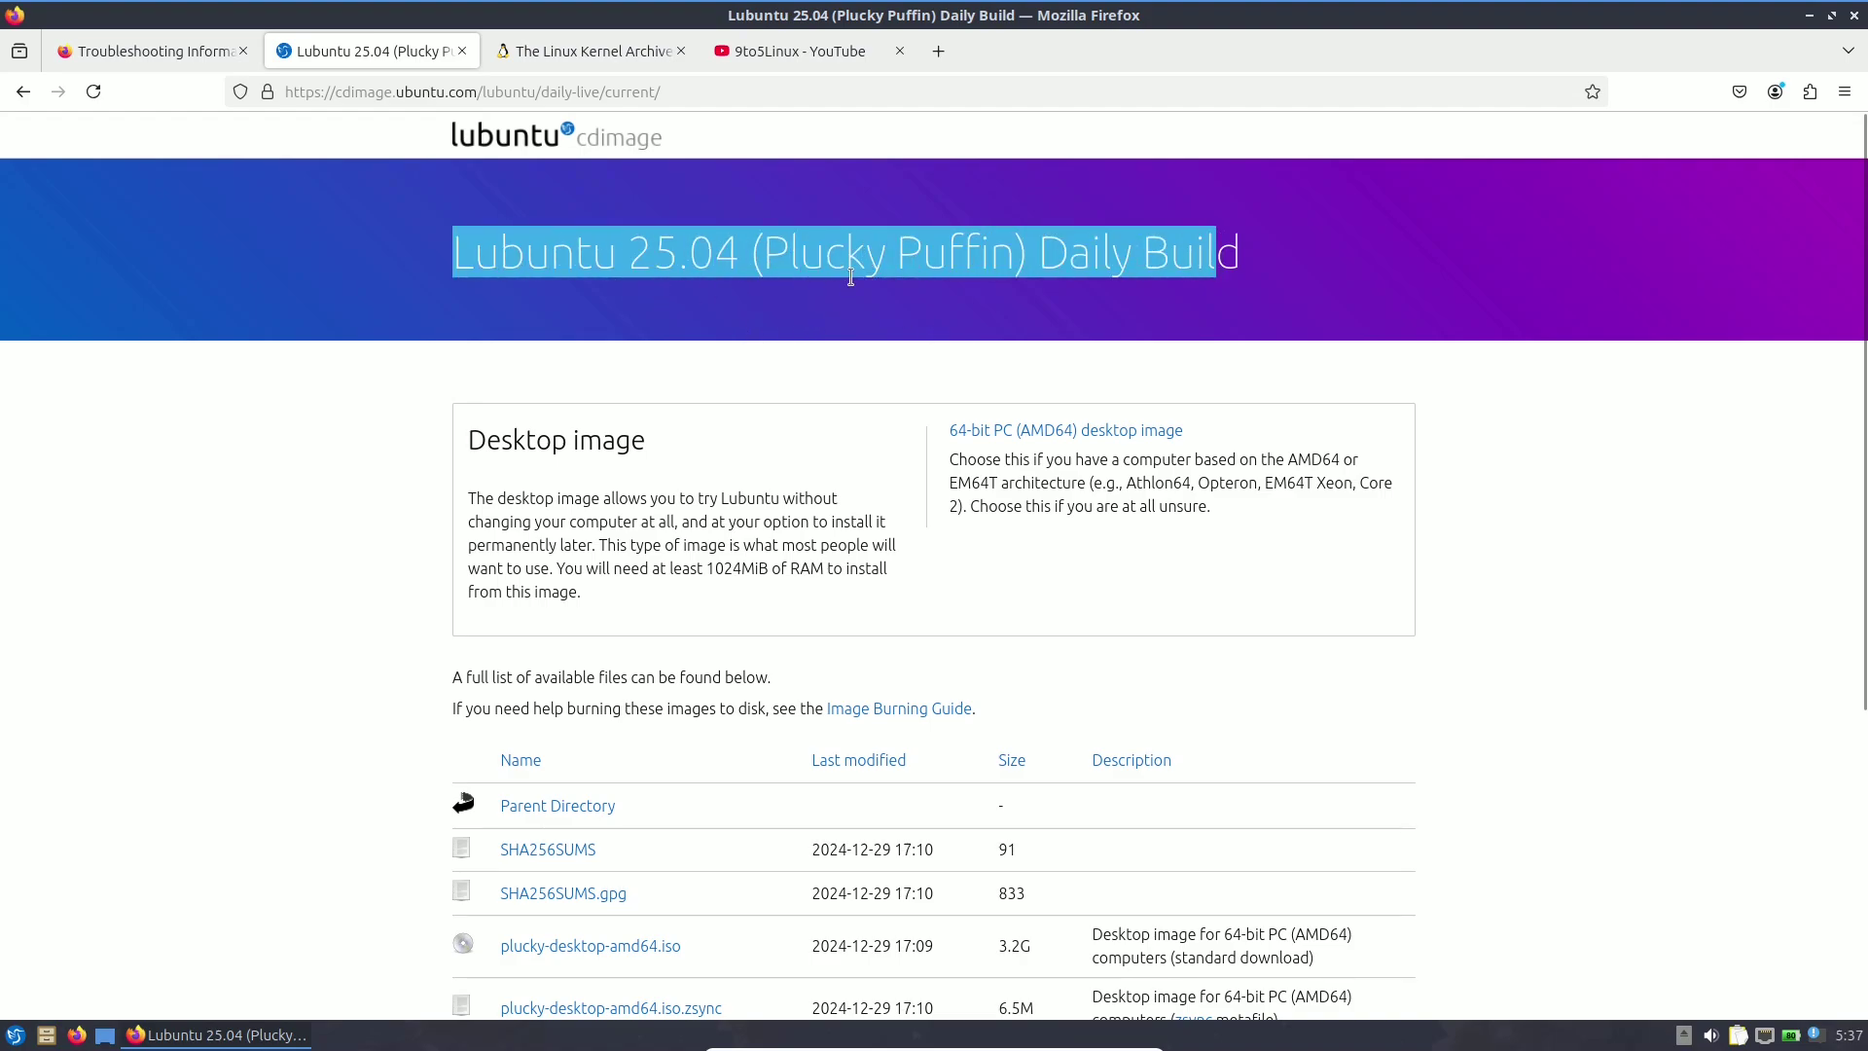
scroll(912, 512, down, 5)
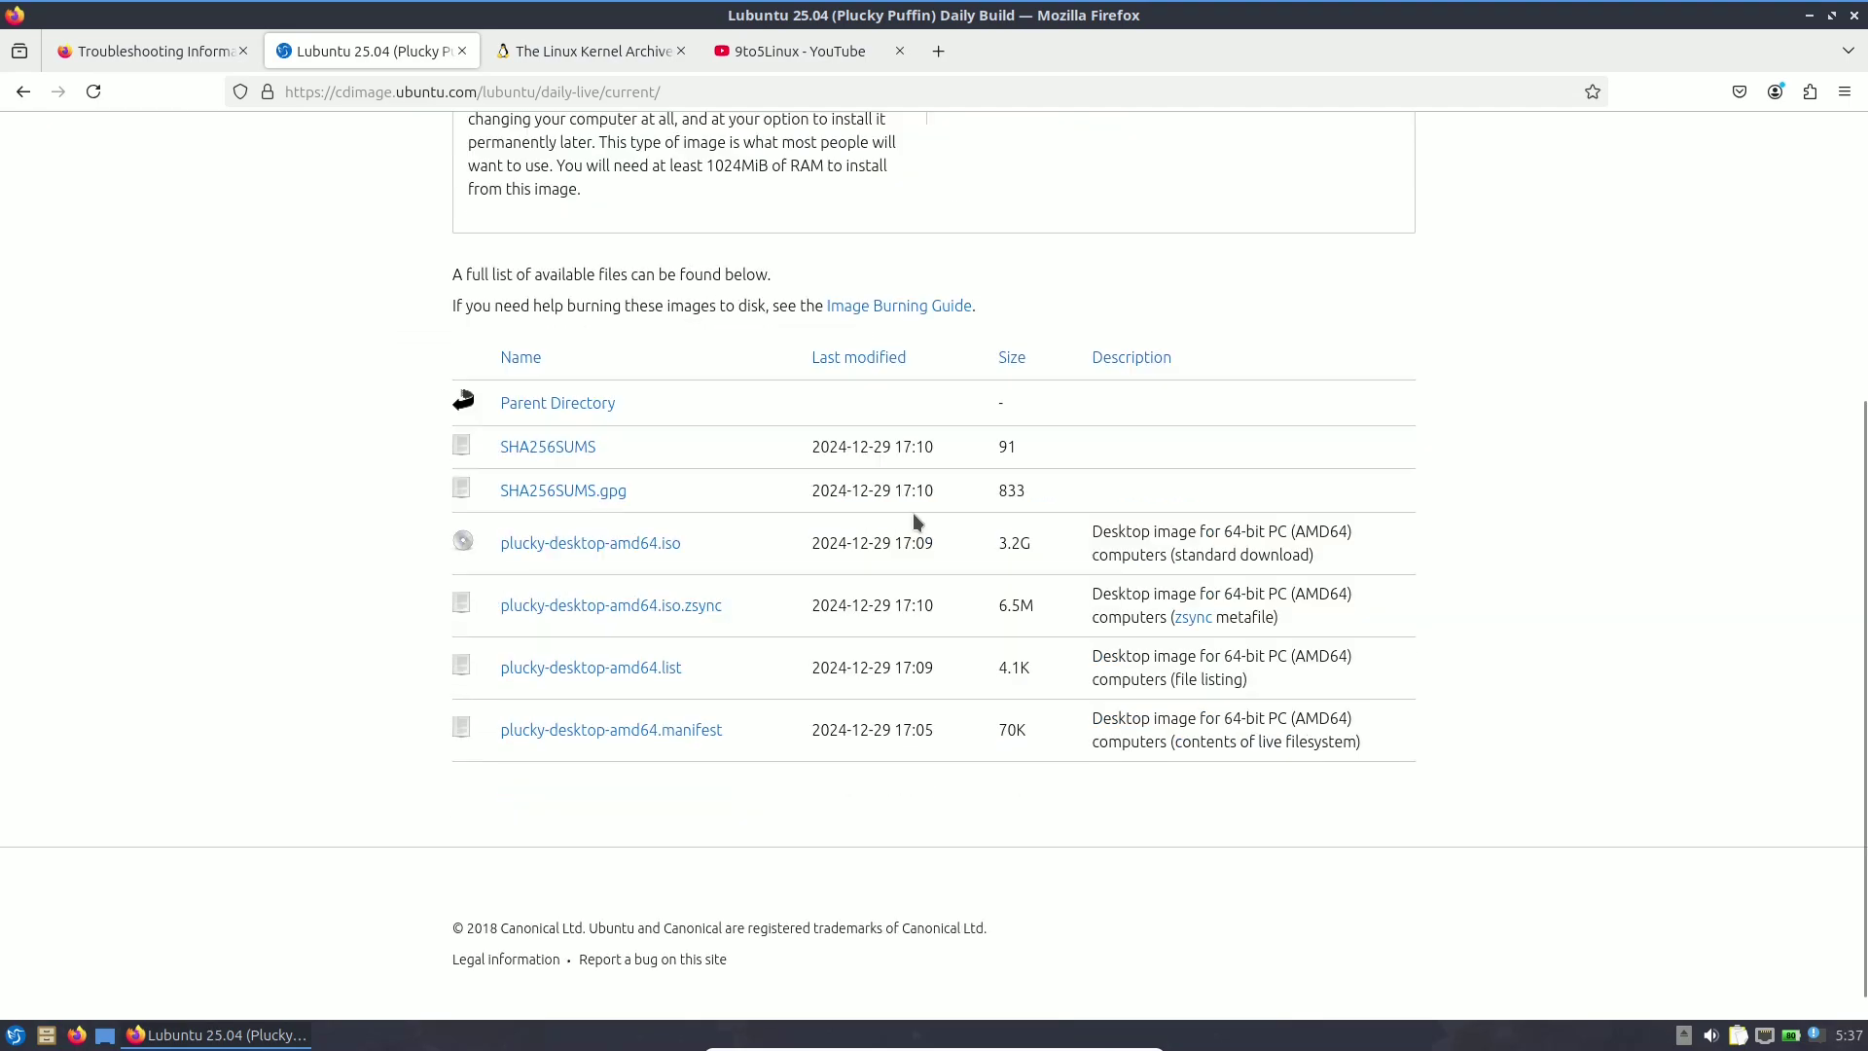
drag(1054, 516, 992, 519)
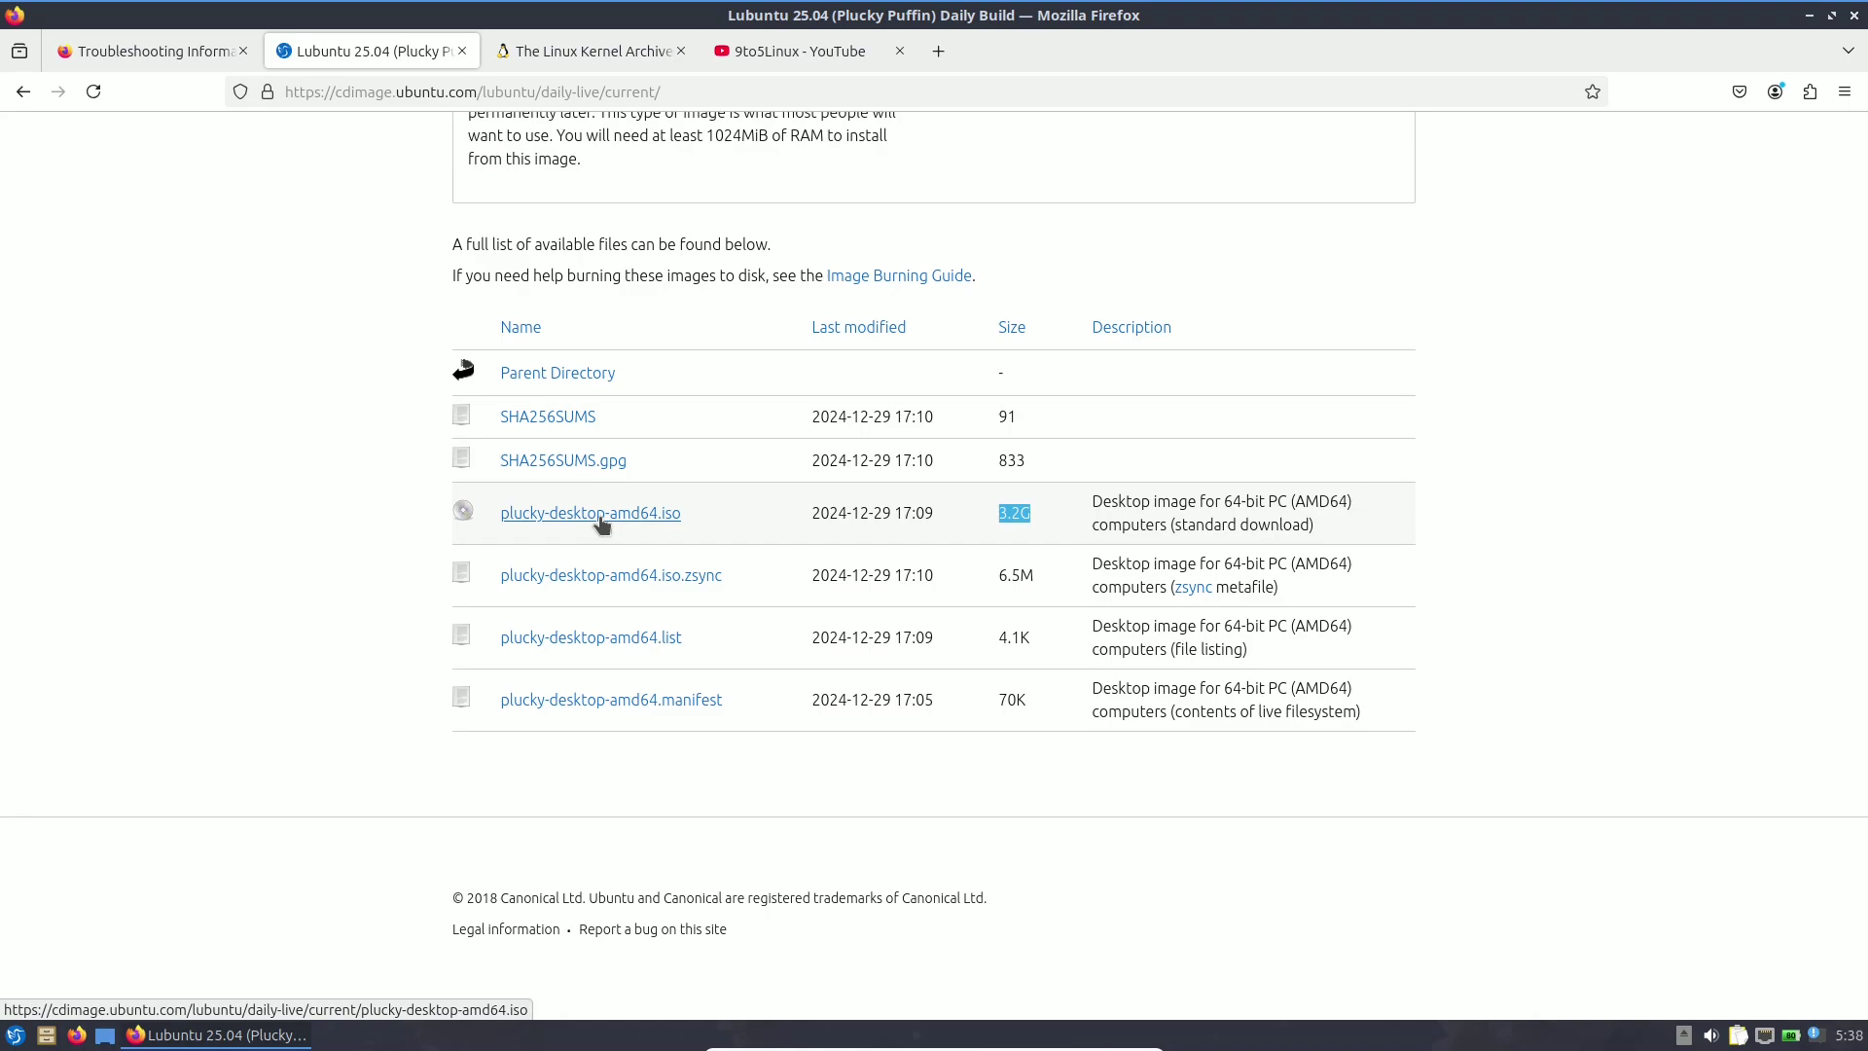
Switch to the Linux Kernel Archives releases page and scroll up its sections.
scroll(602, 523, up, 5)
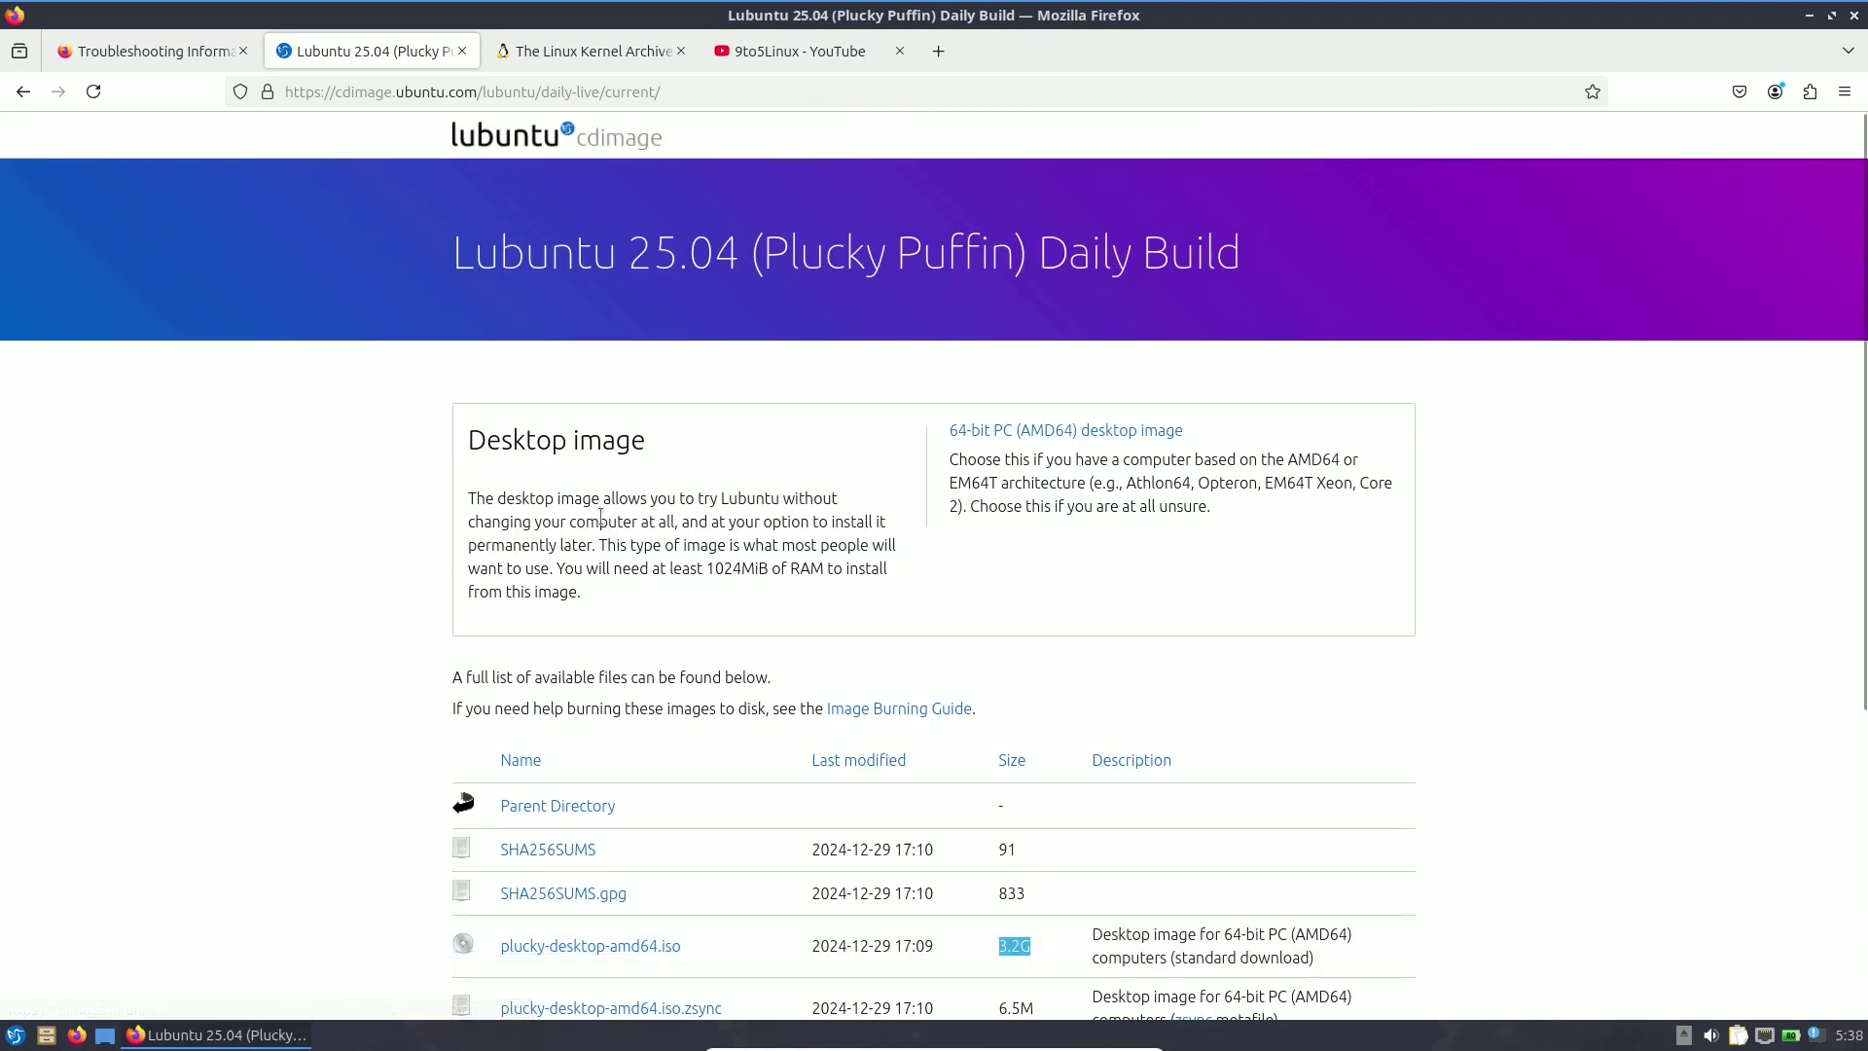
click(624, 53)
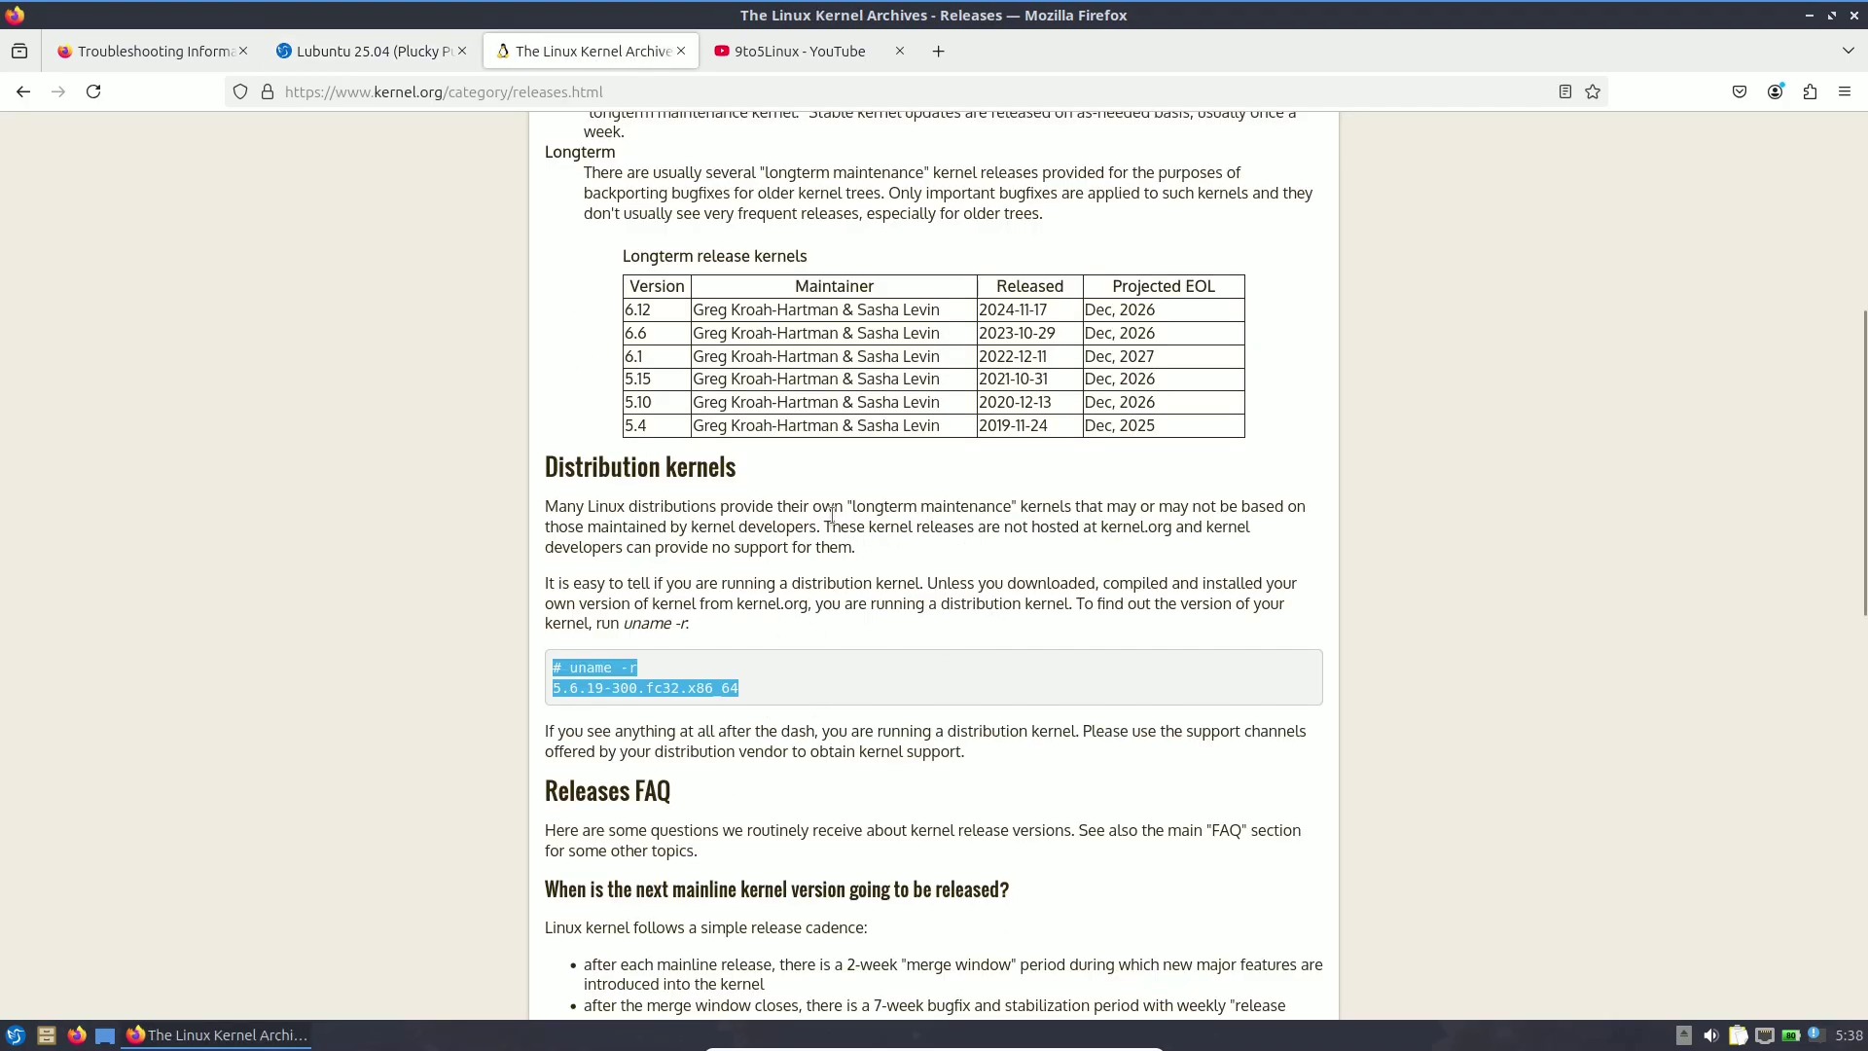
scroll(751, 553, up, 5)
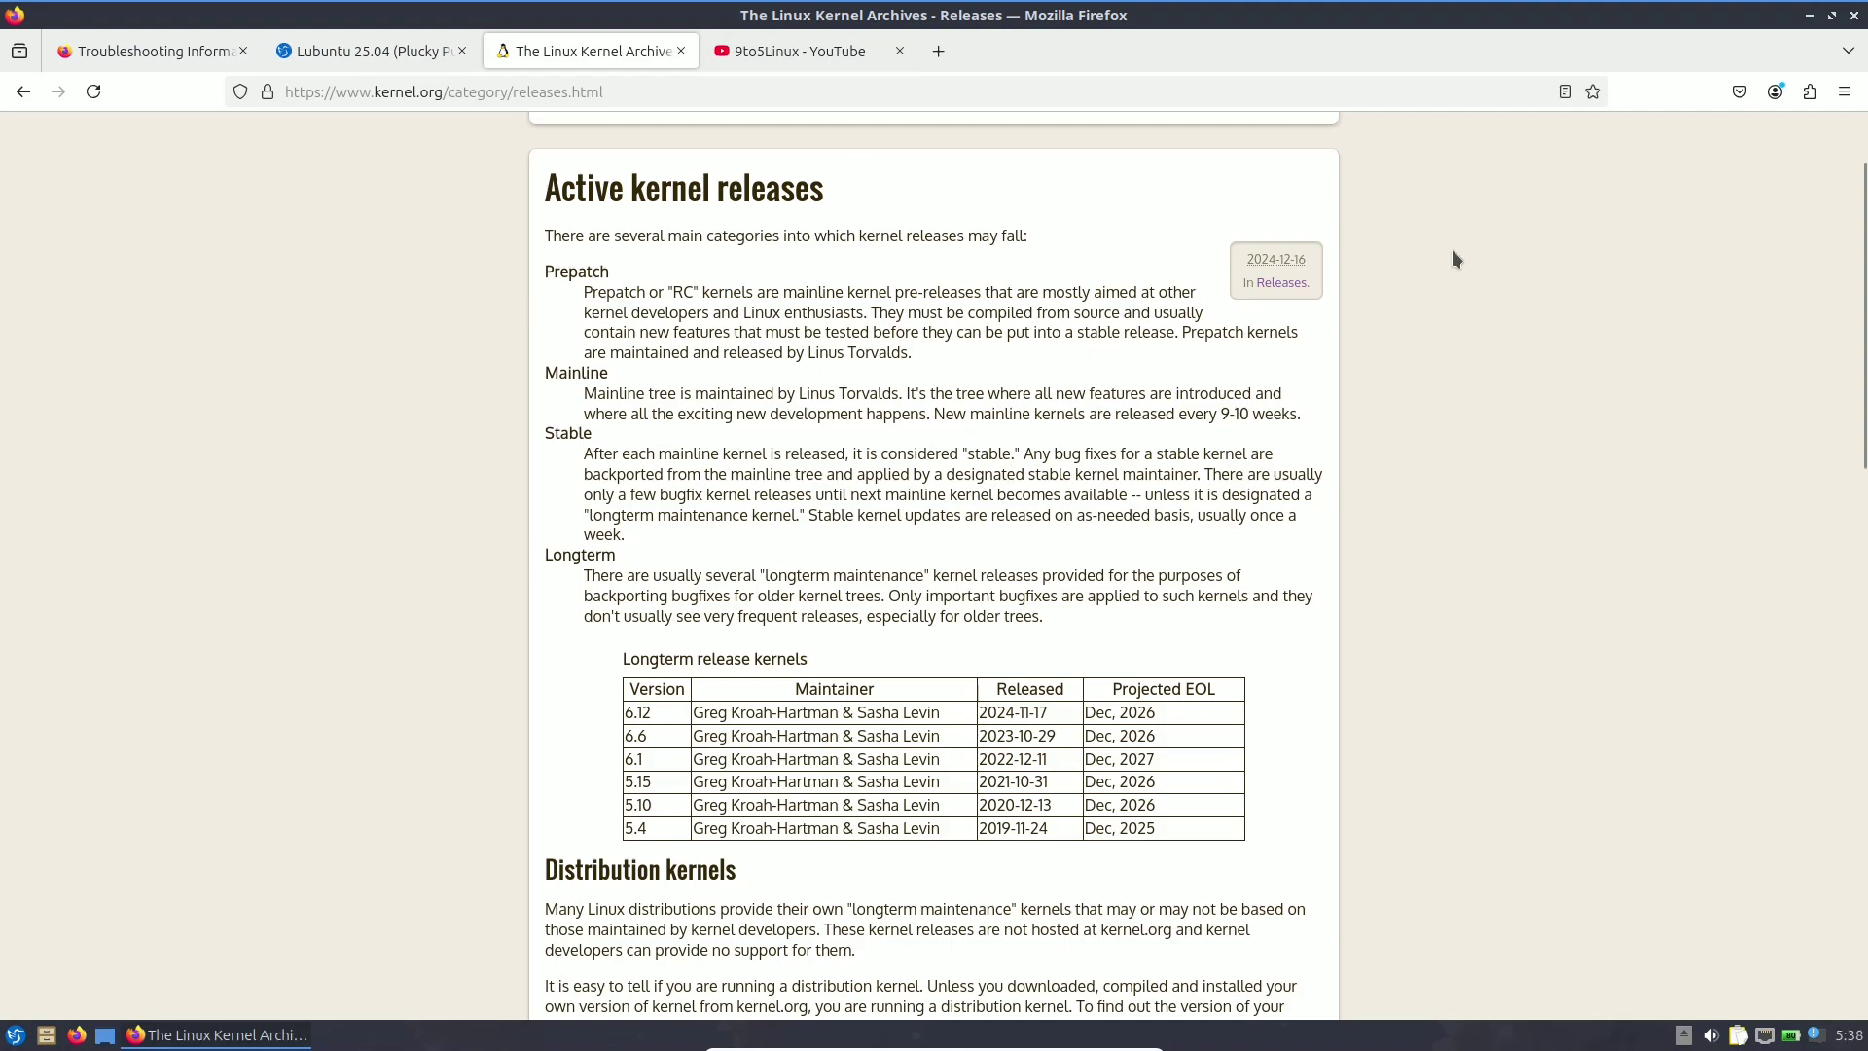
Close Firefox and launch the Lubuntu installer from the Install Lubuntu desktop shortcut's Open action.
click(1853, 15)
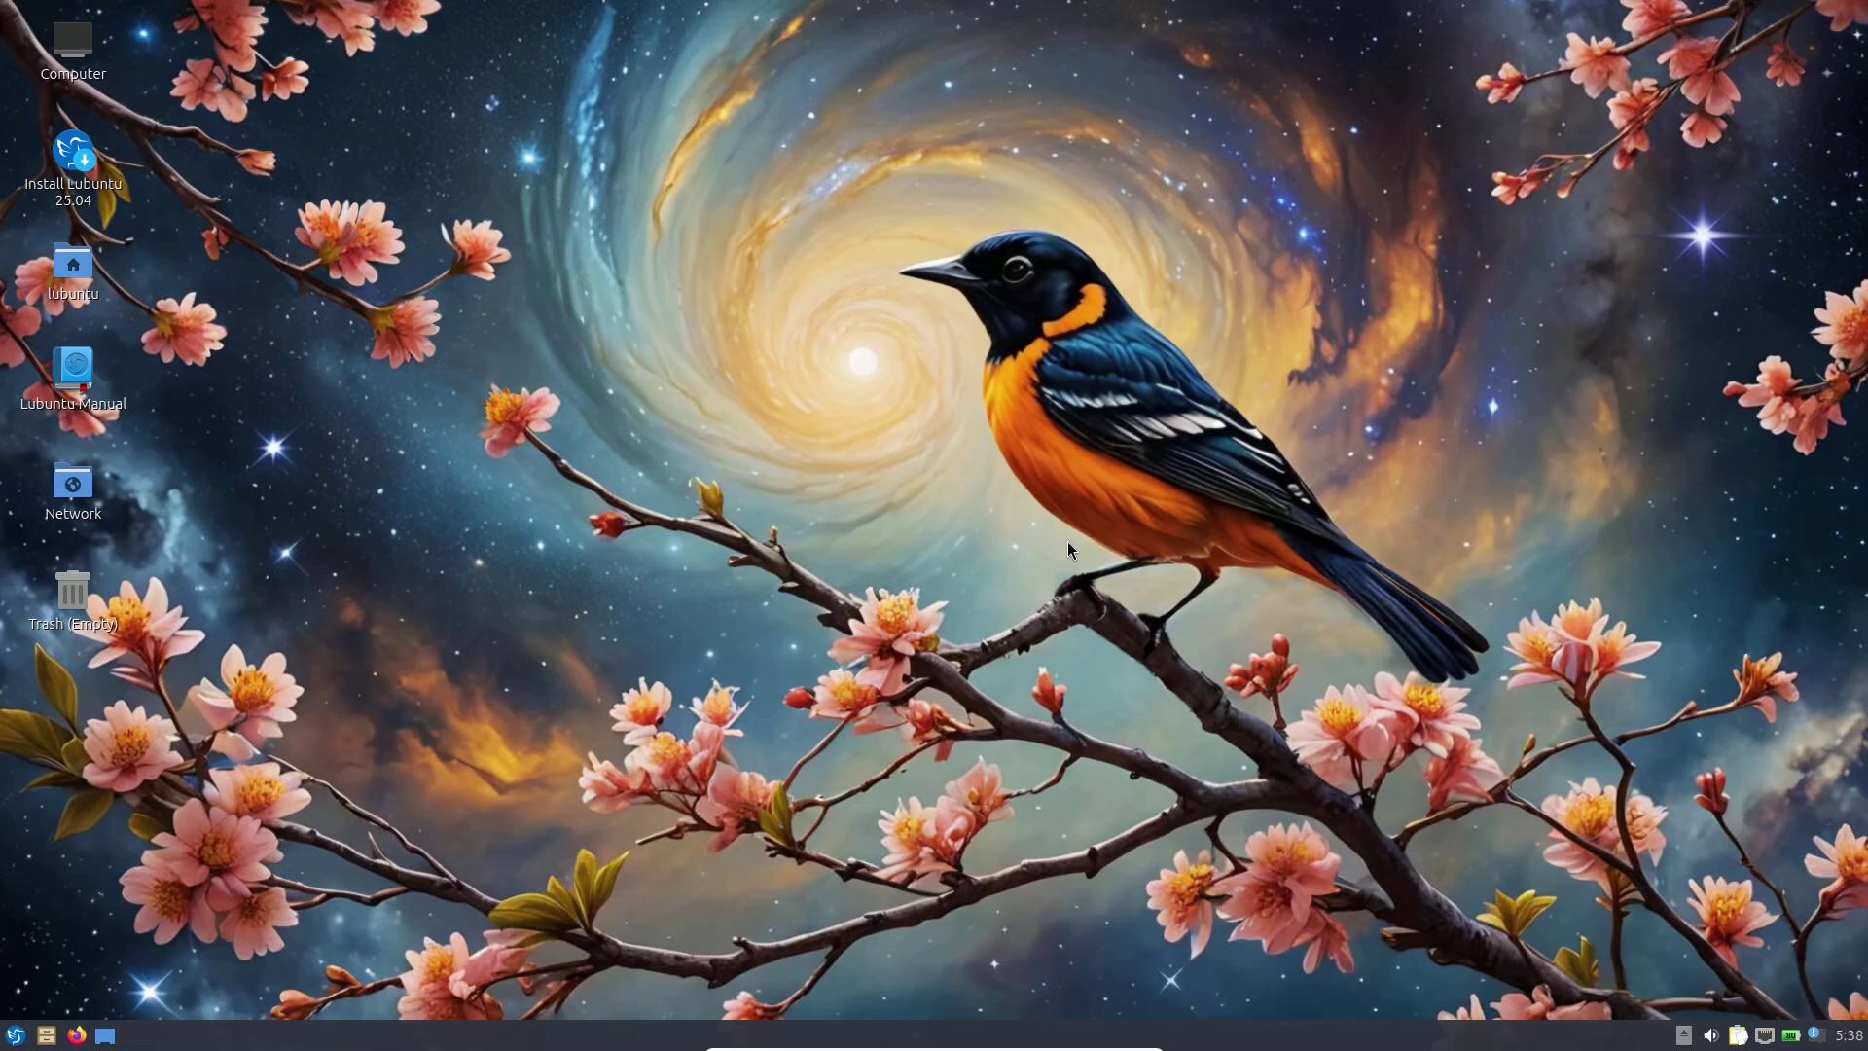
click(13, 1037)
mouse_move(41, 667)
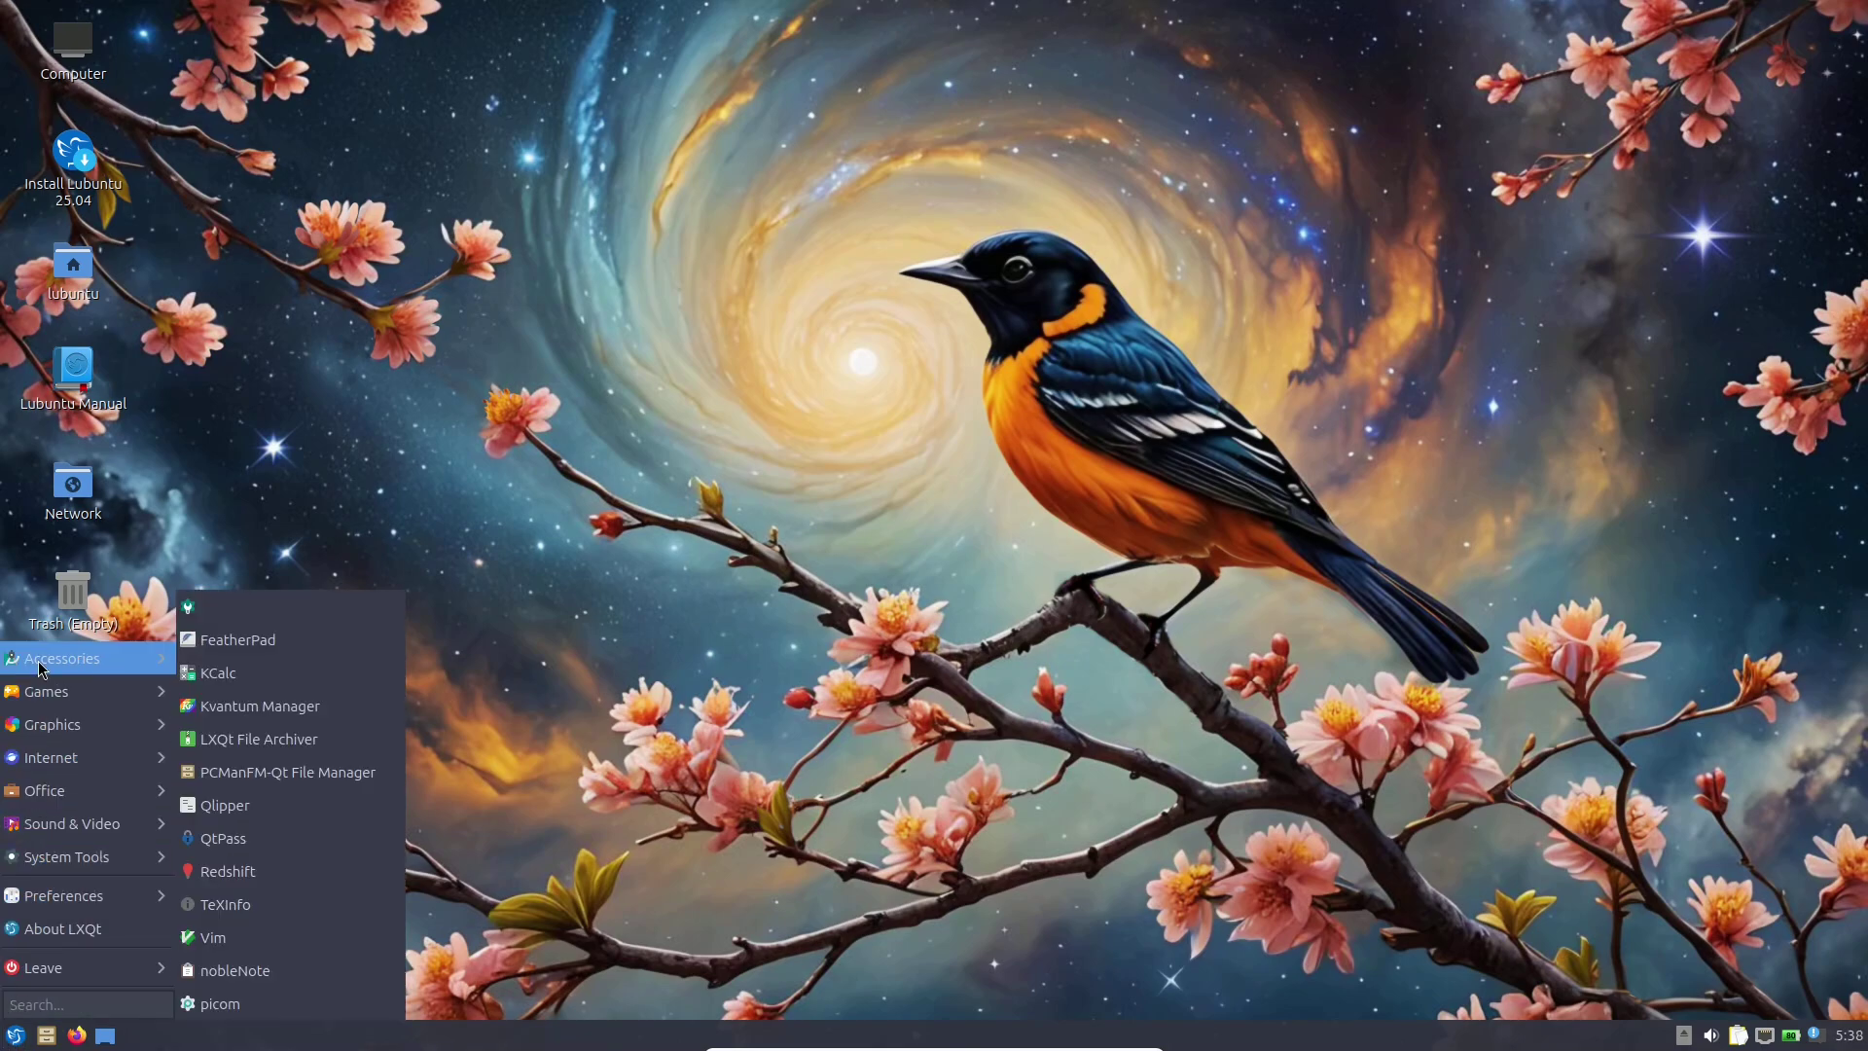
click(590, 388)
right_click(60, 180)
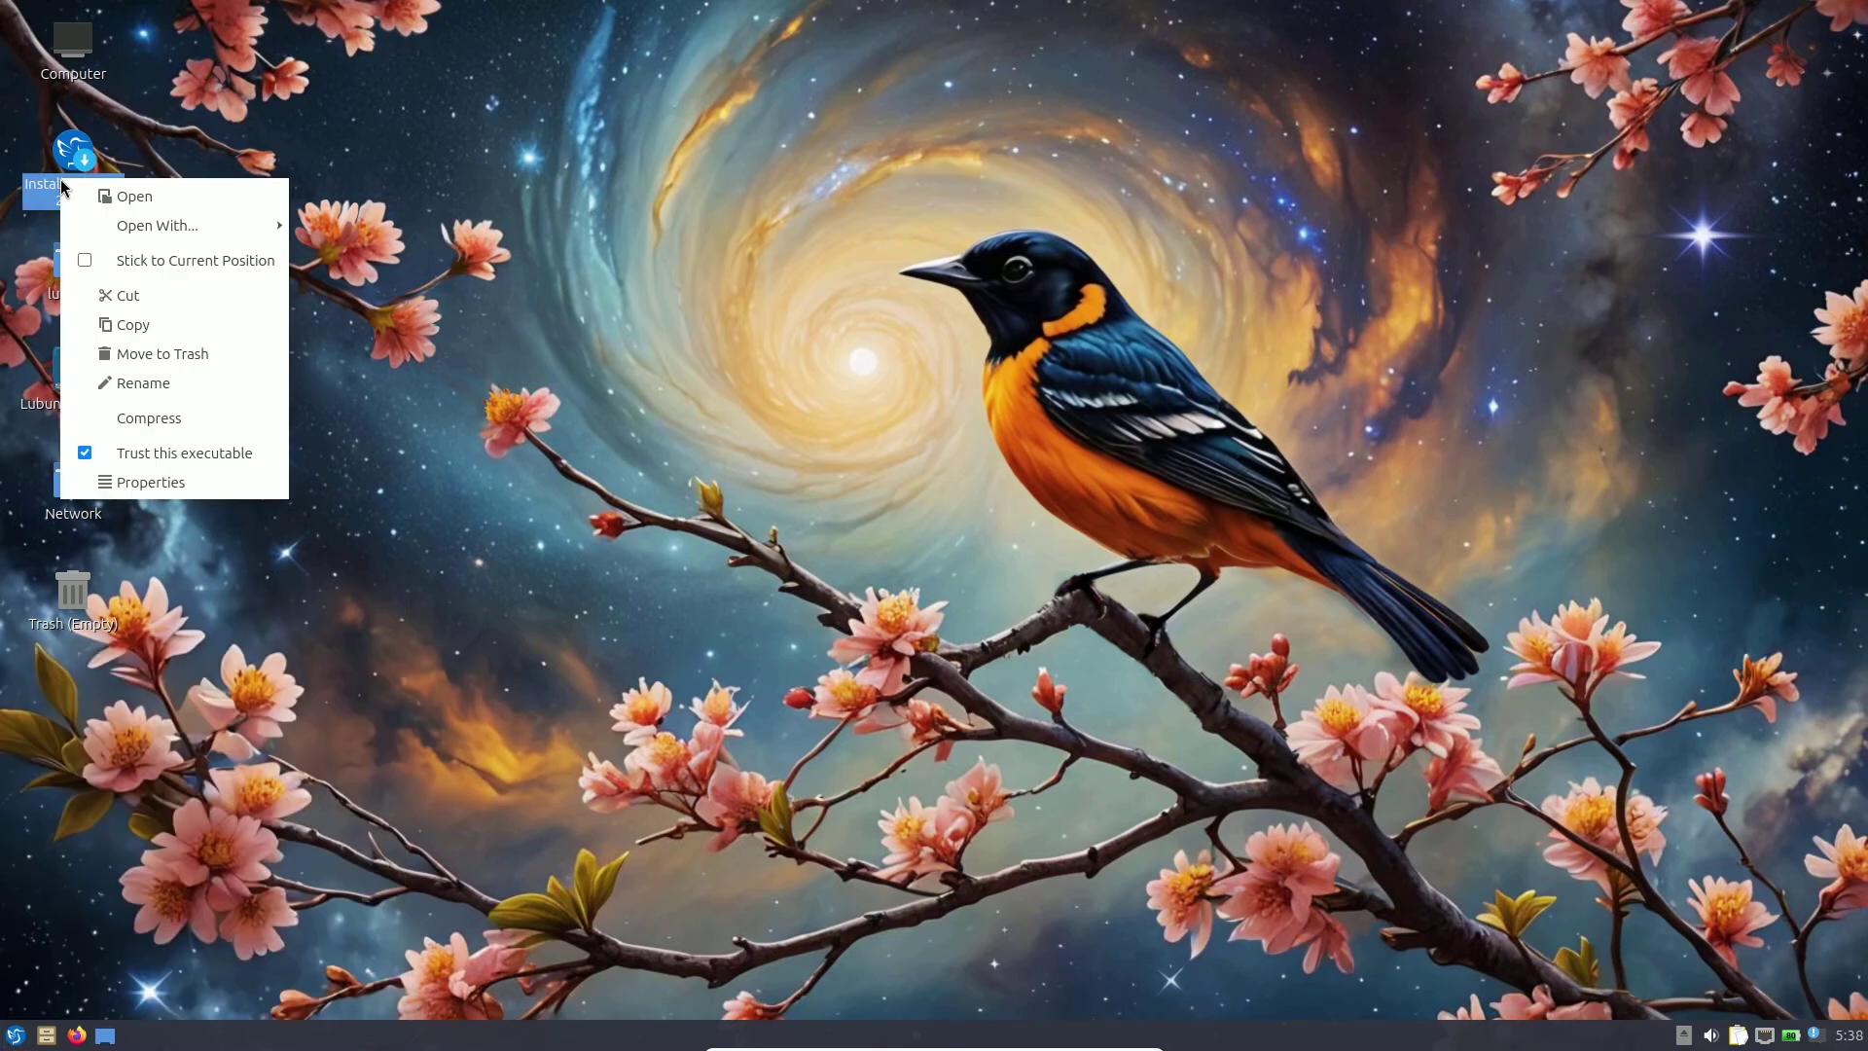
click(107, 198)
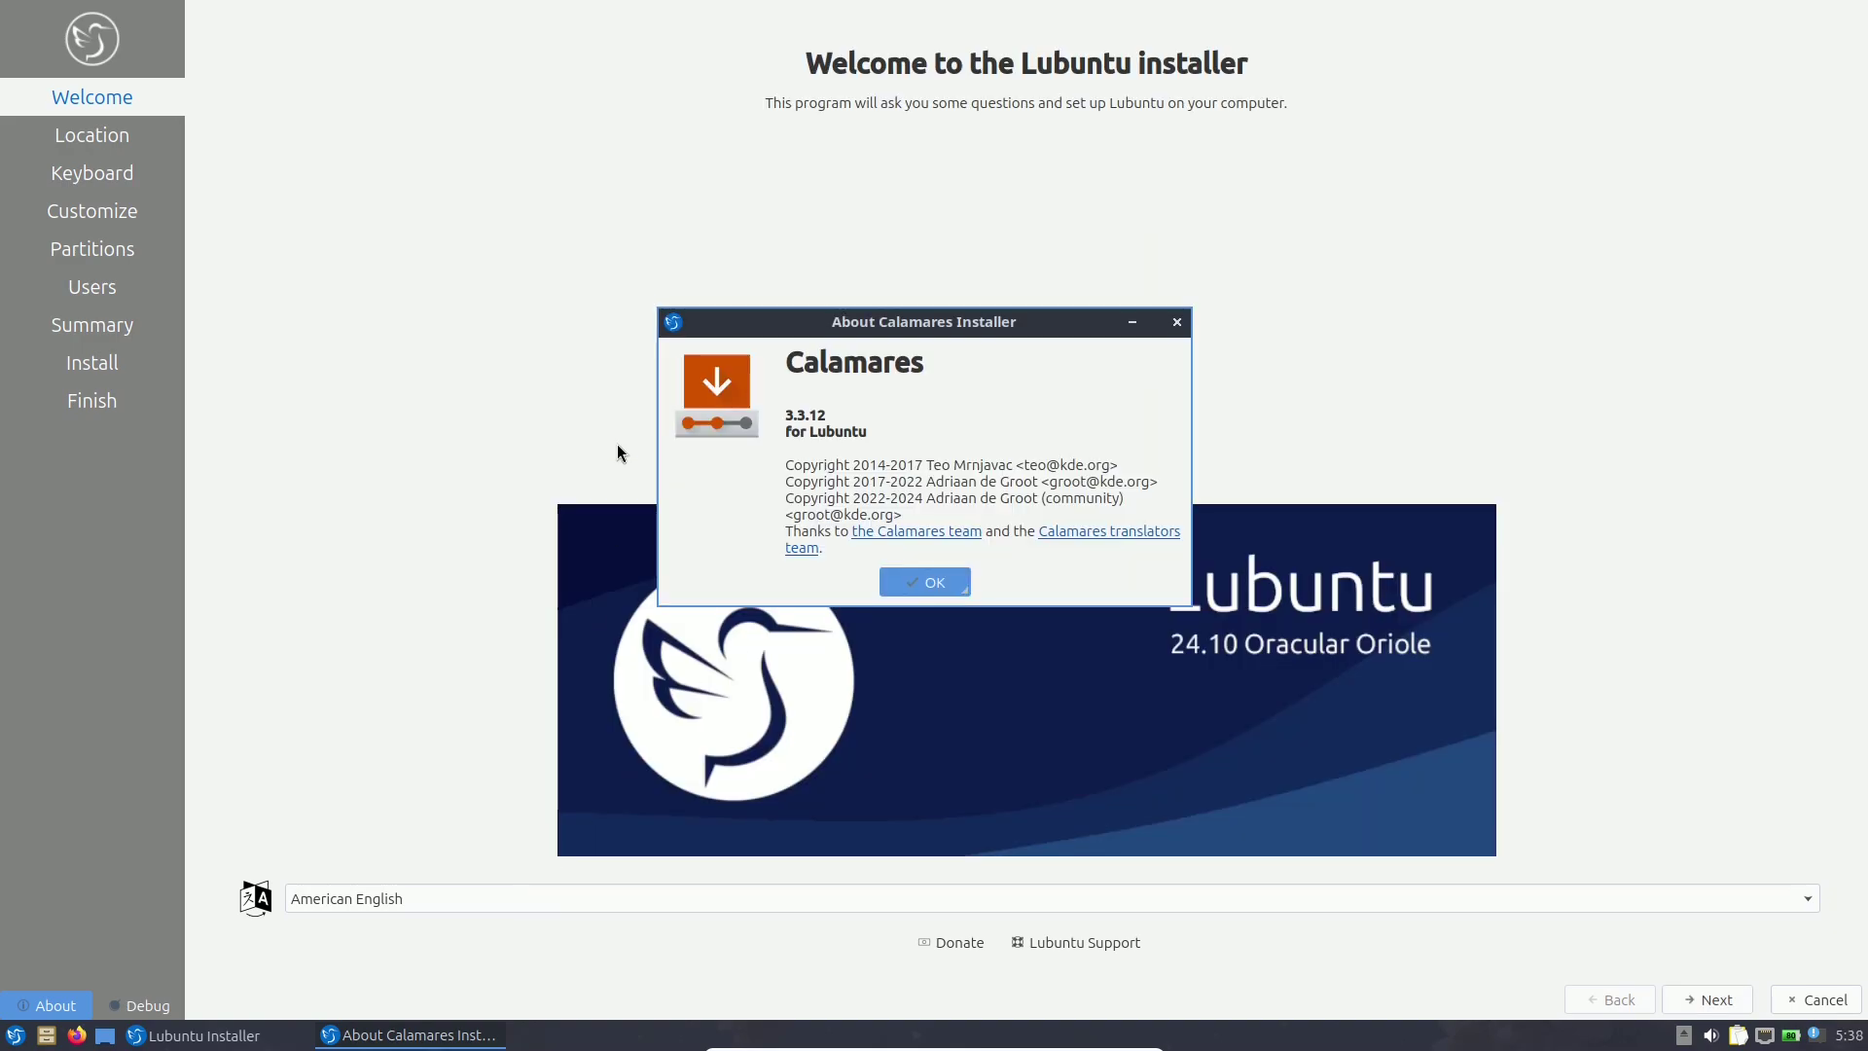
Dismiss the Calamares About box, advance through Location, Keyboard and Customize to Partitions, then quit.
click(940, 582)
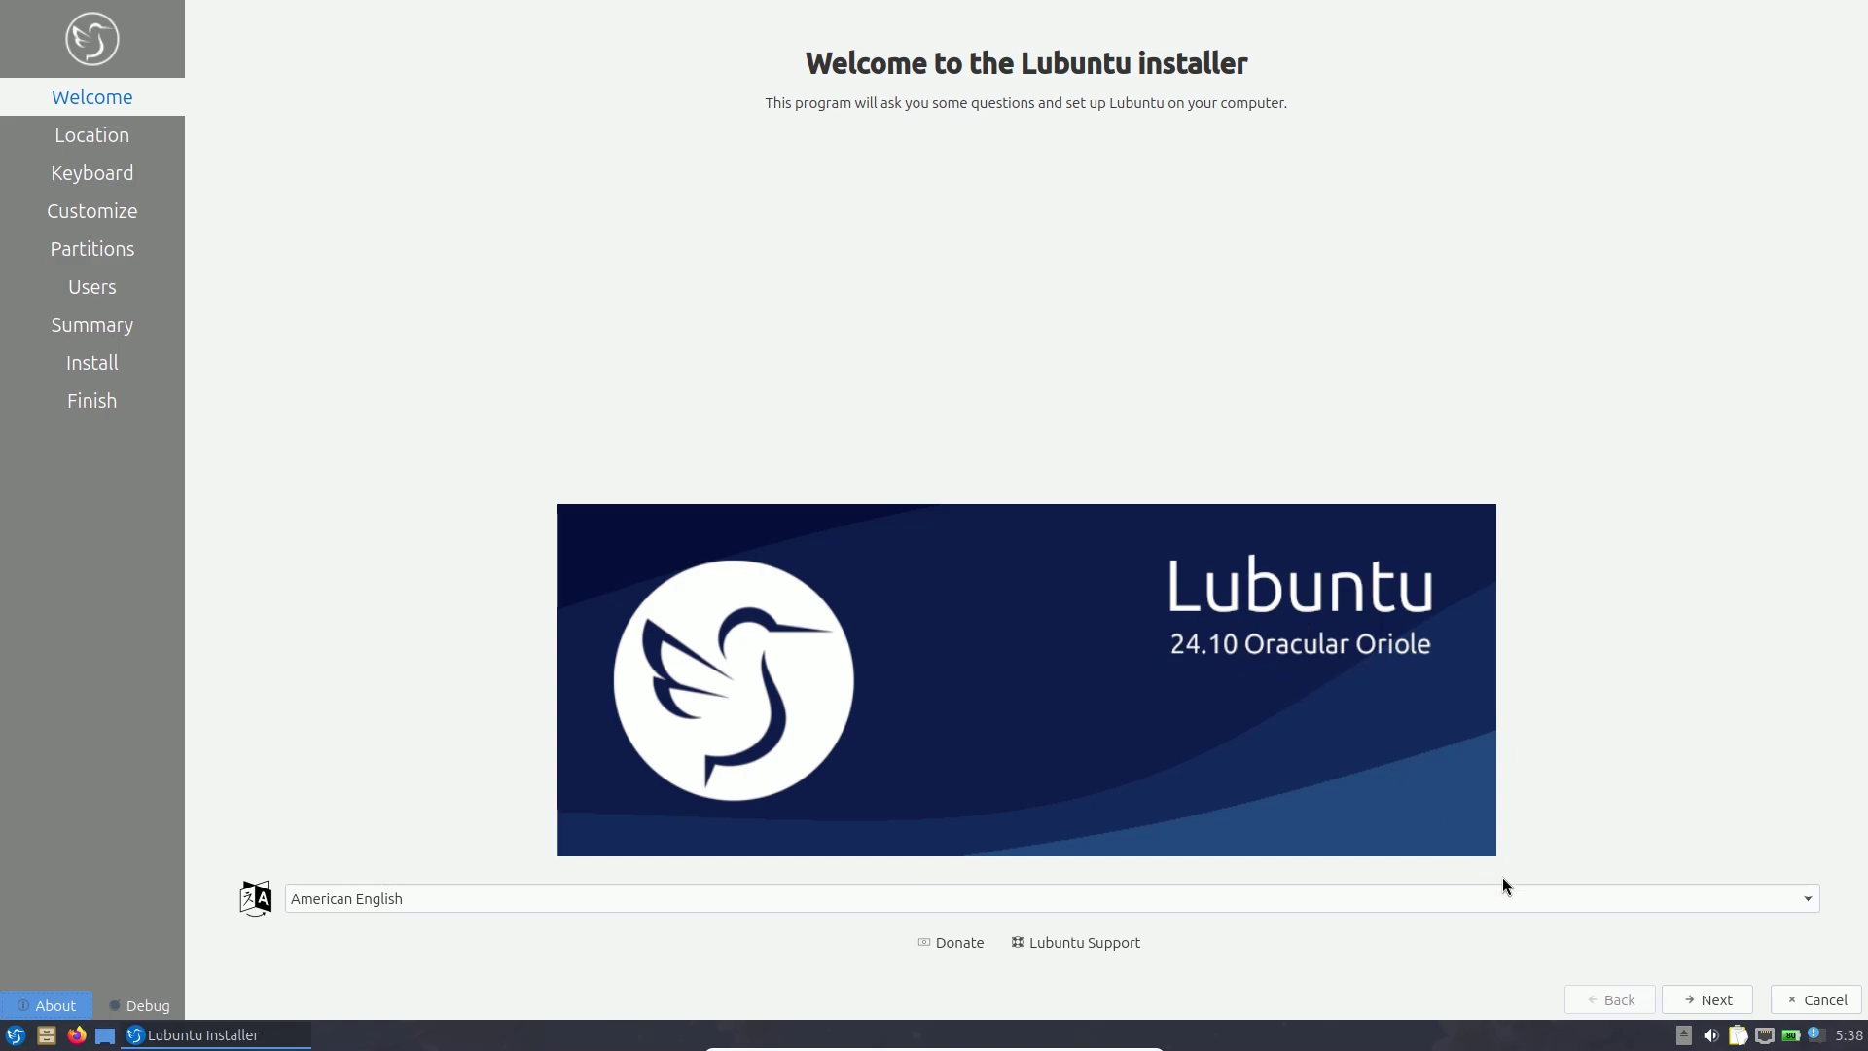
click(1699, 995)
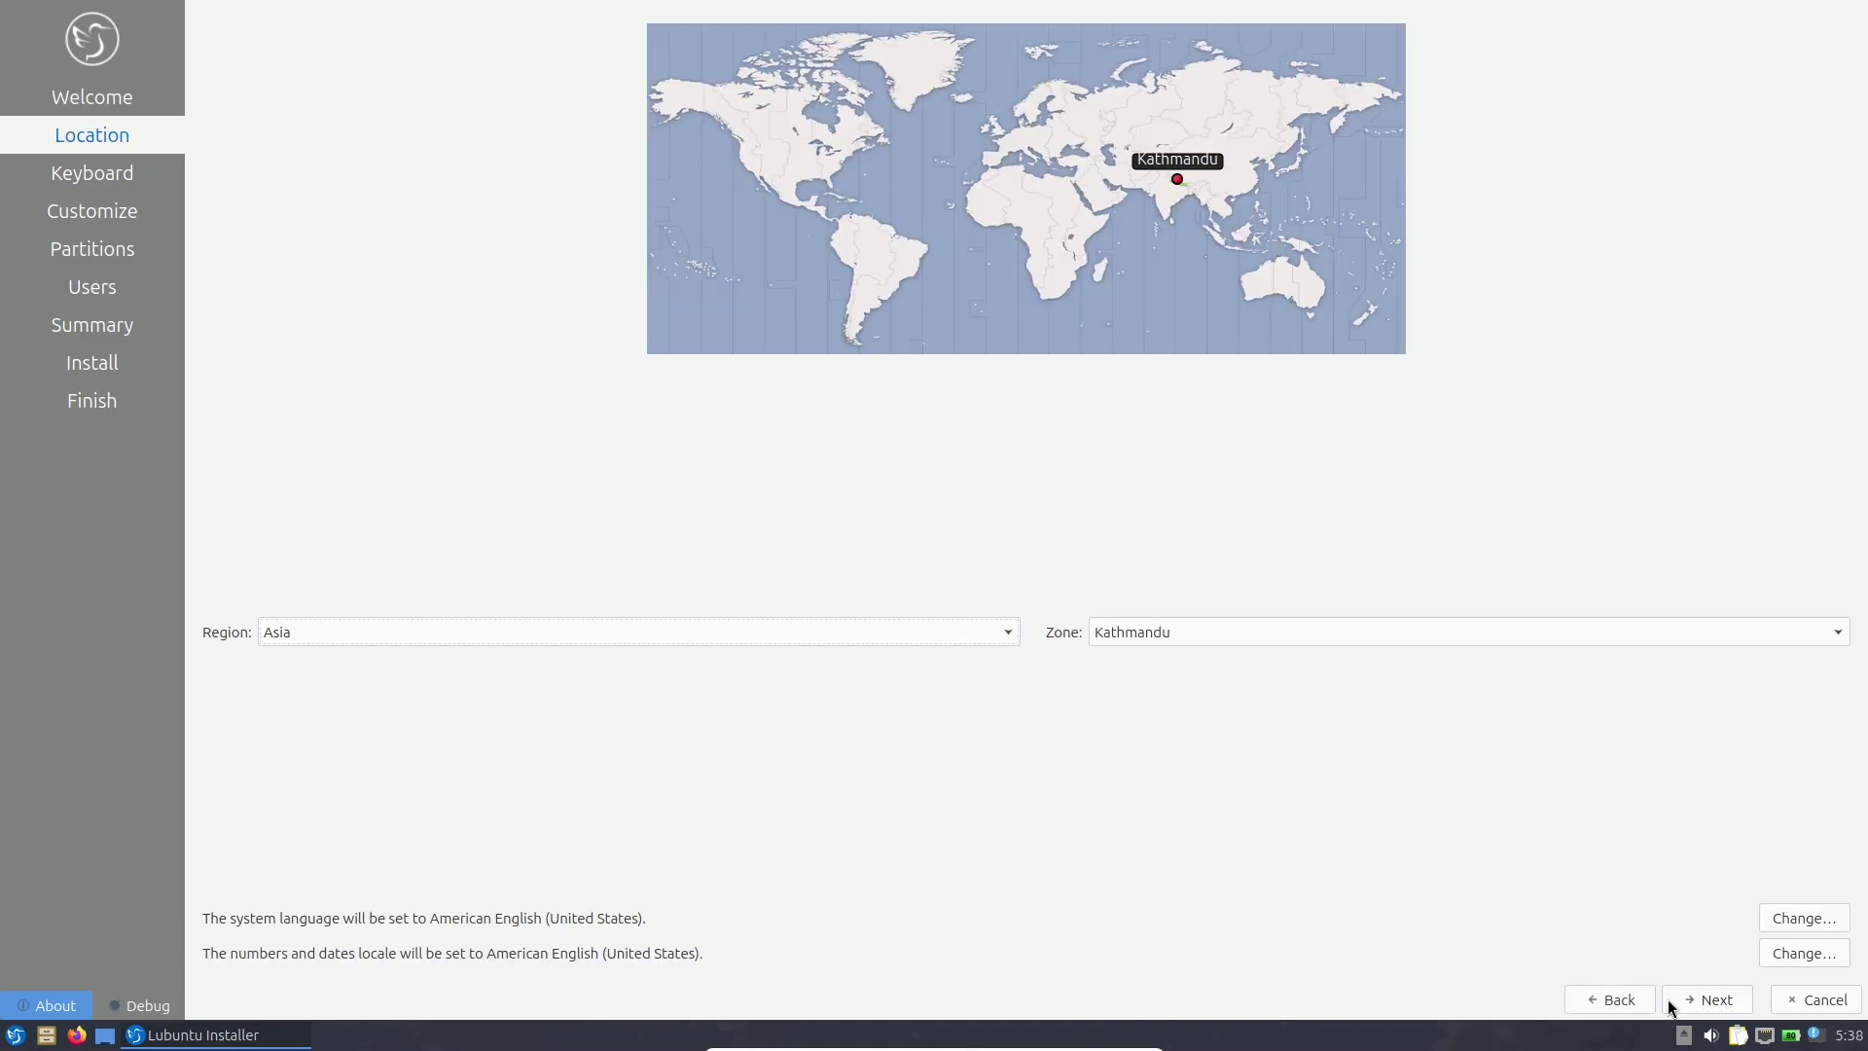
click(1701, 1001)
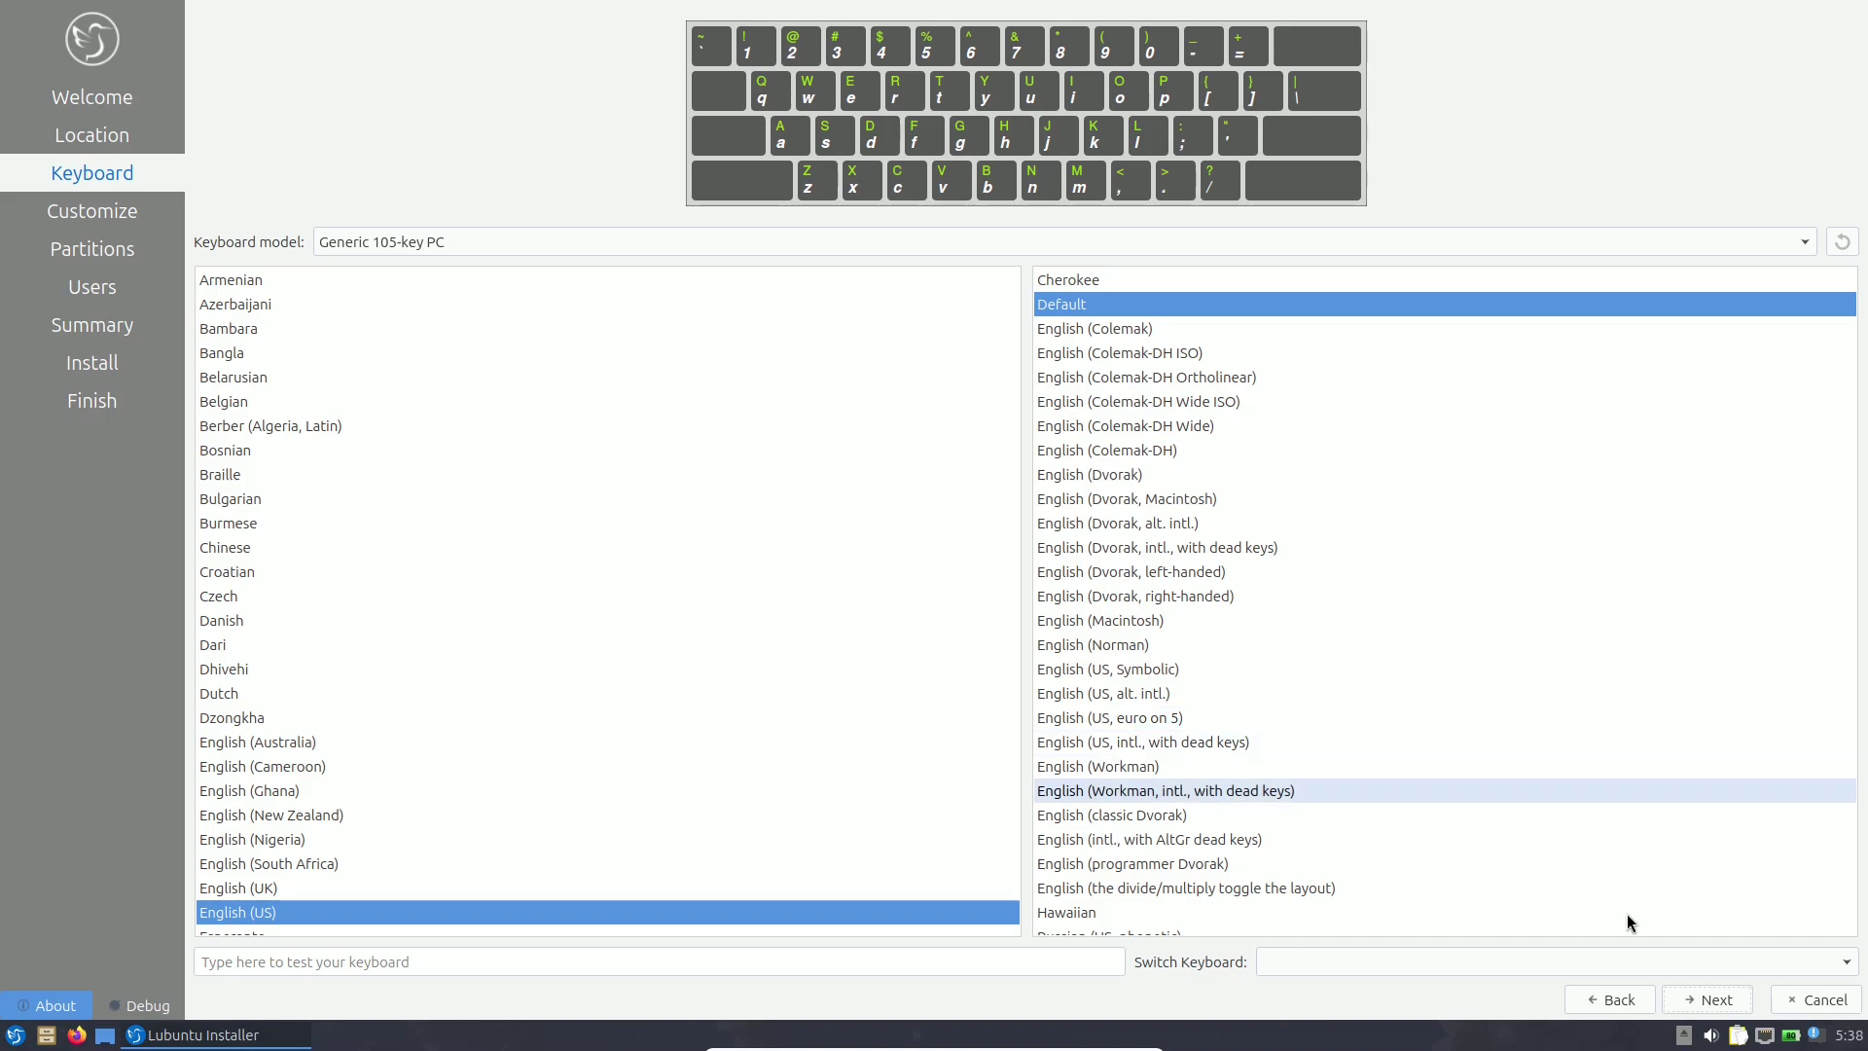
click(1700, 999)
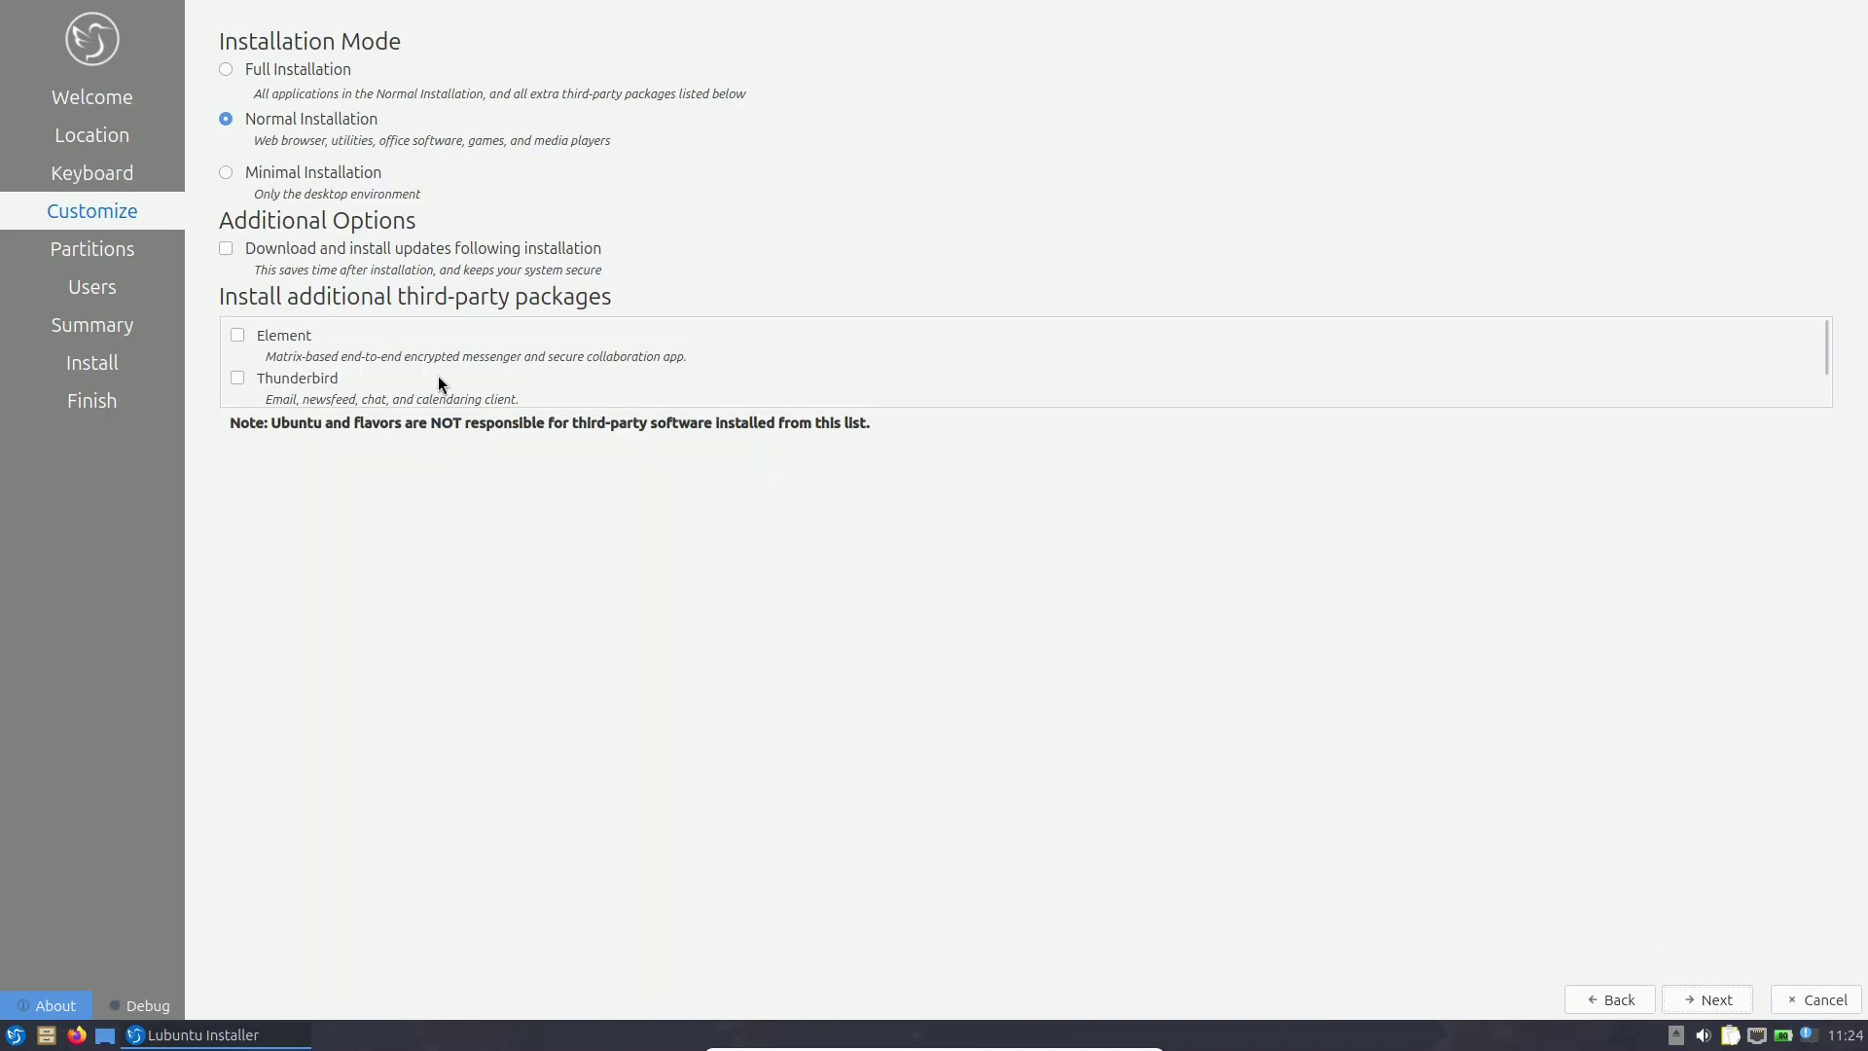
click(1705, 1000)
click(1790, 994)
click(884, 494)
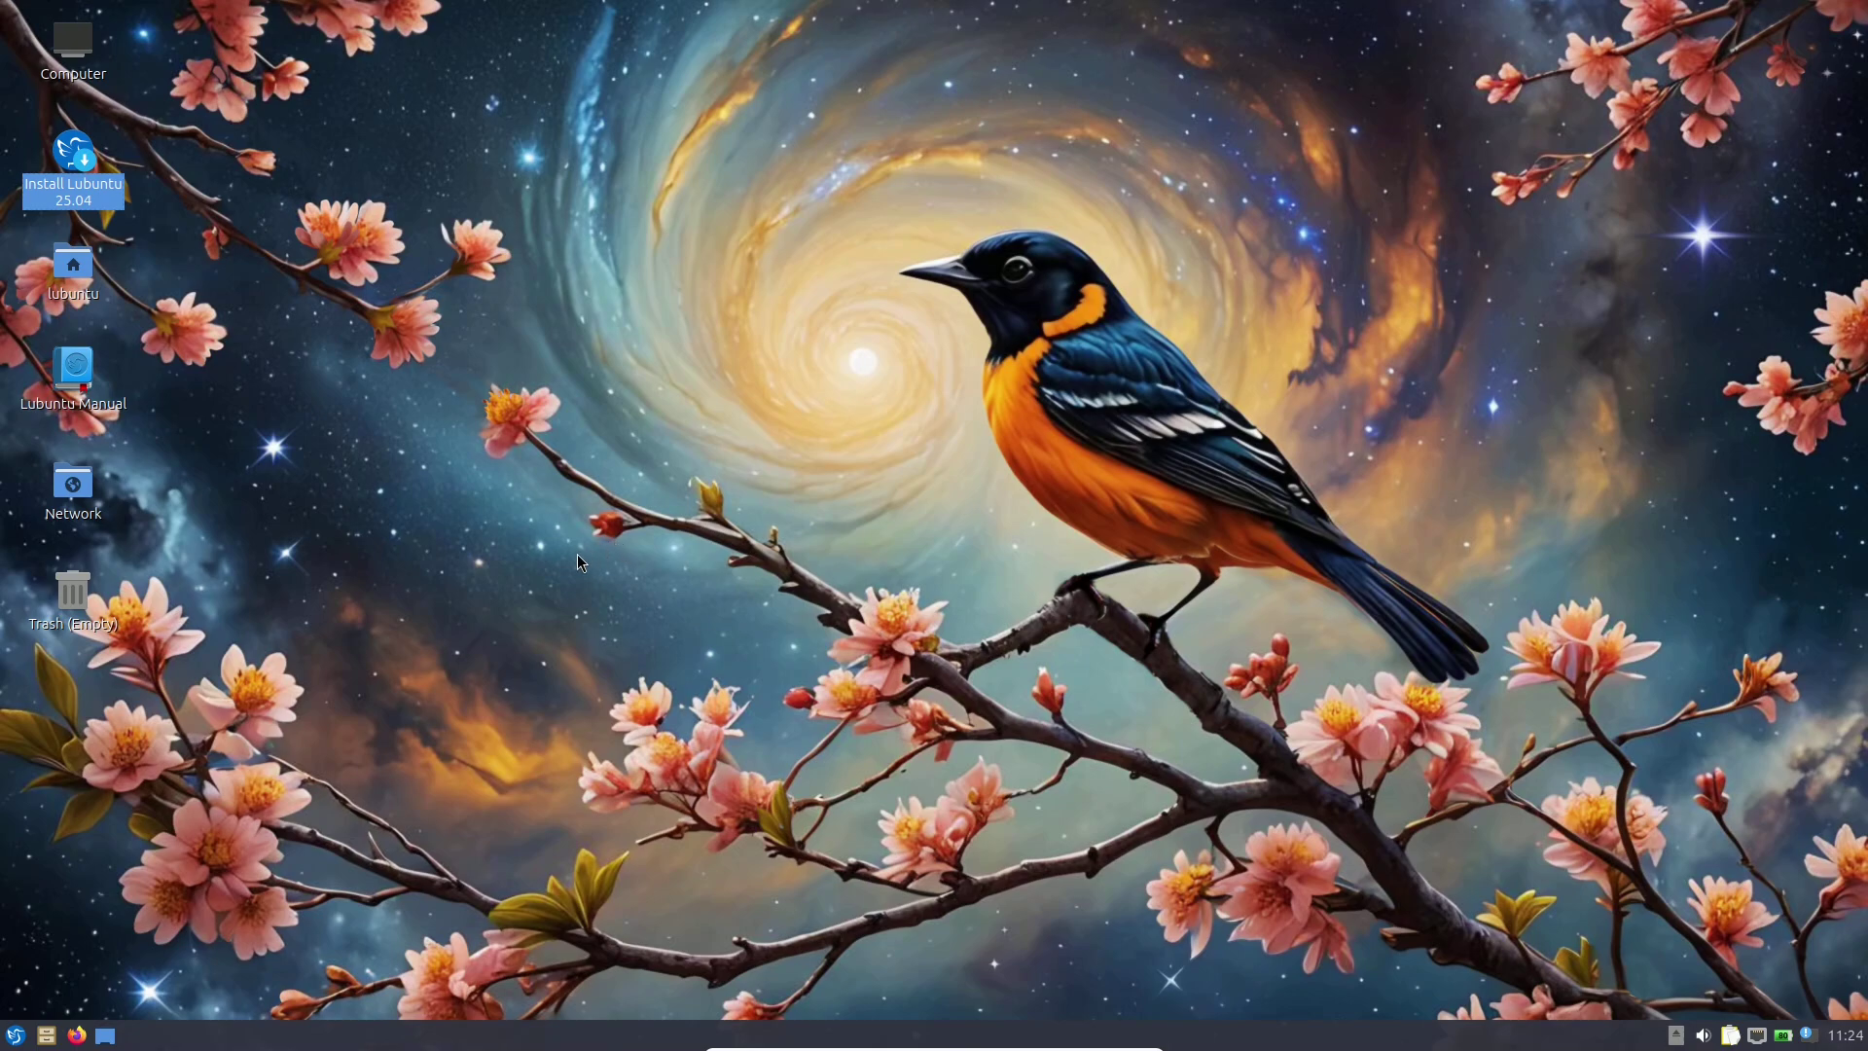
Browse Accessories, Games, Graphics, Sound & Video, System Tools and Preferences to the LXQt Settings submenu.
click(16, 1034)
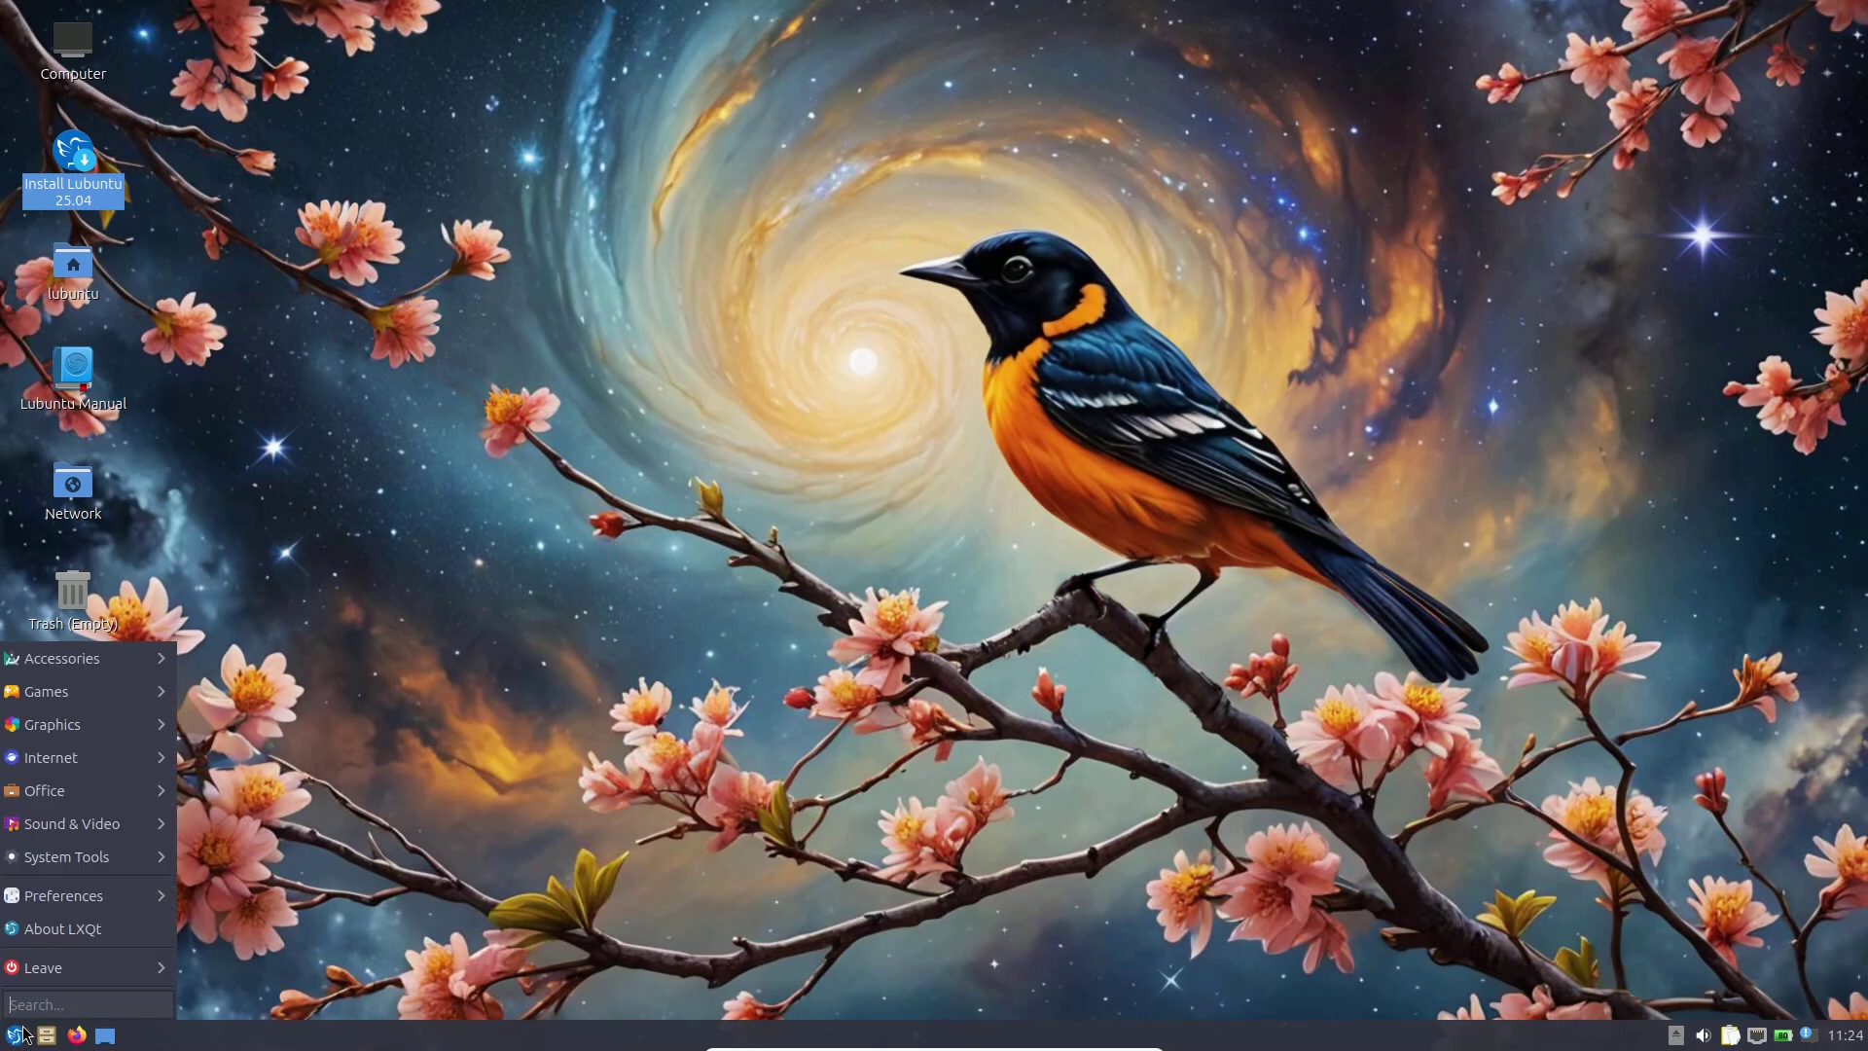
mouse_move(36, 660)
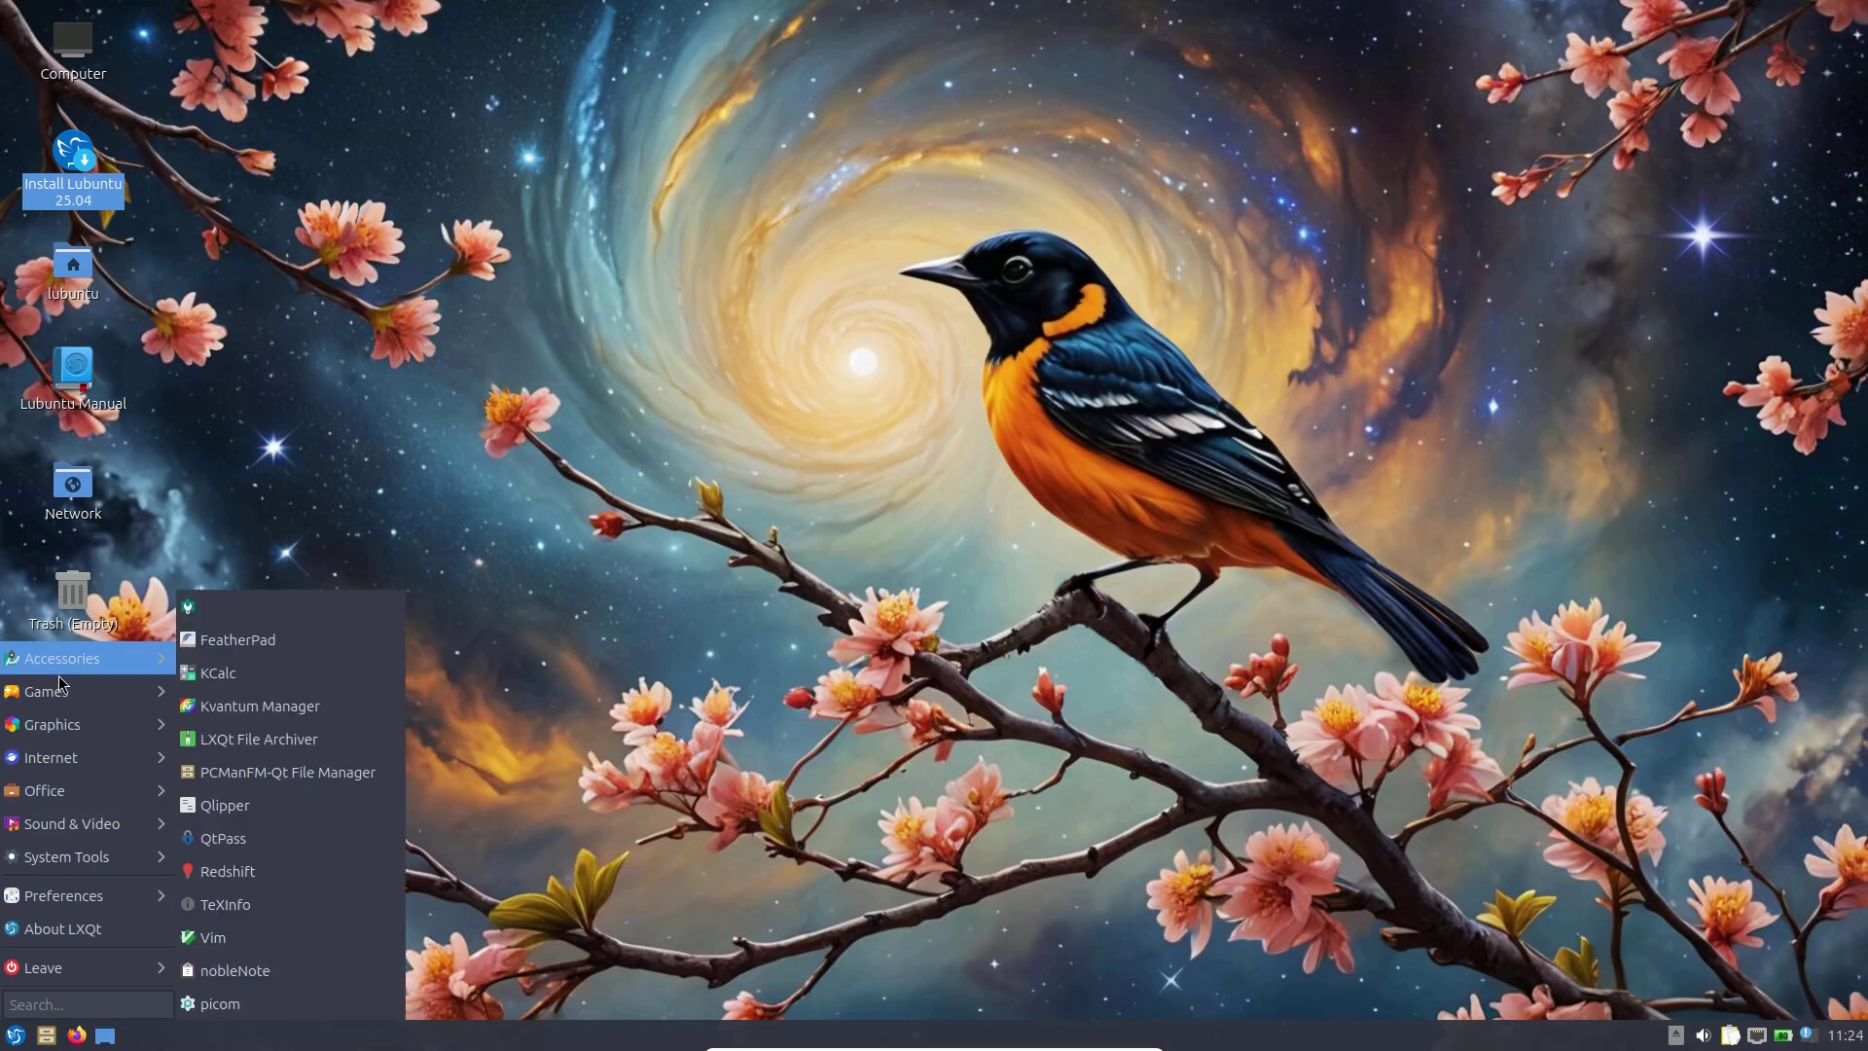
mouse_move(71, 694)
mouse_move(85, 726)
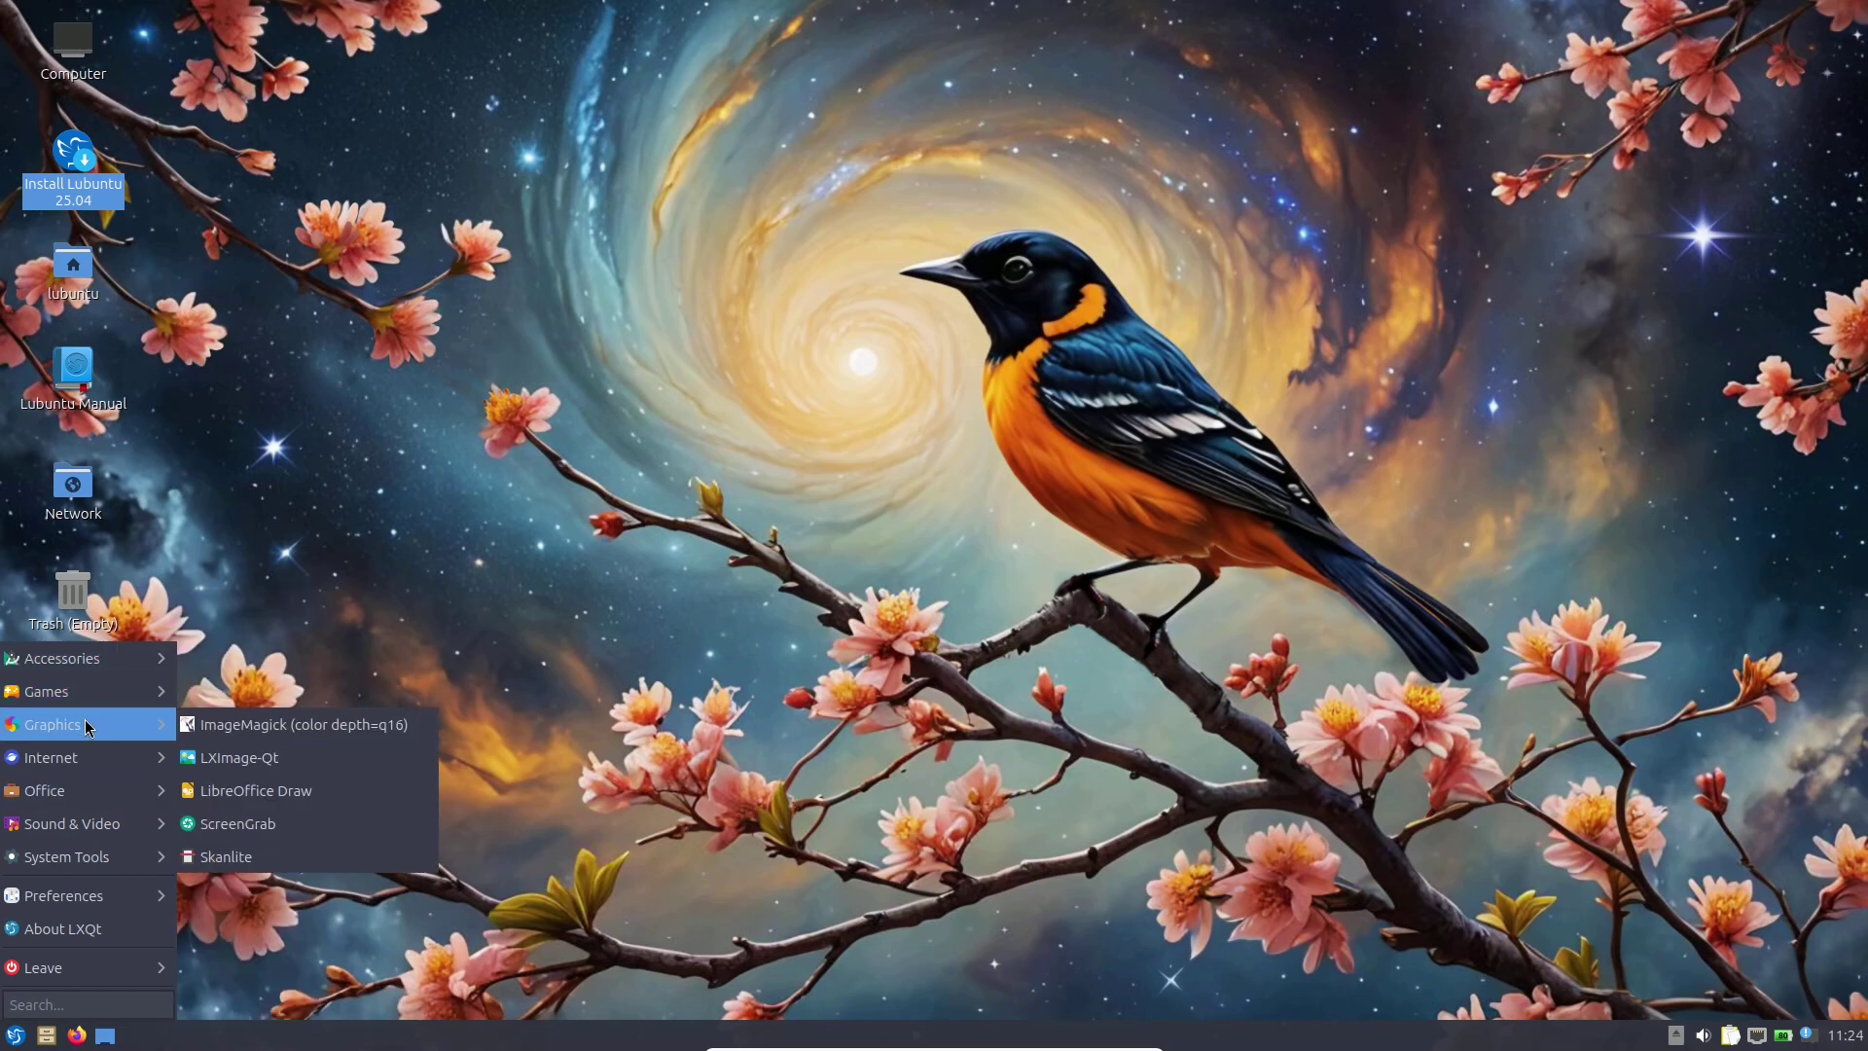
mouse_move(97, 761)
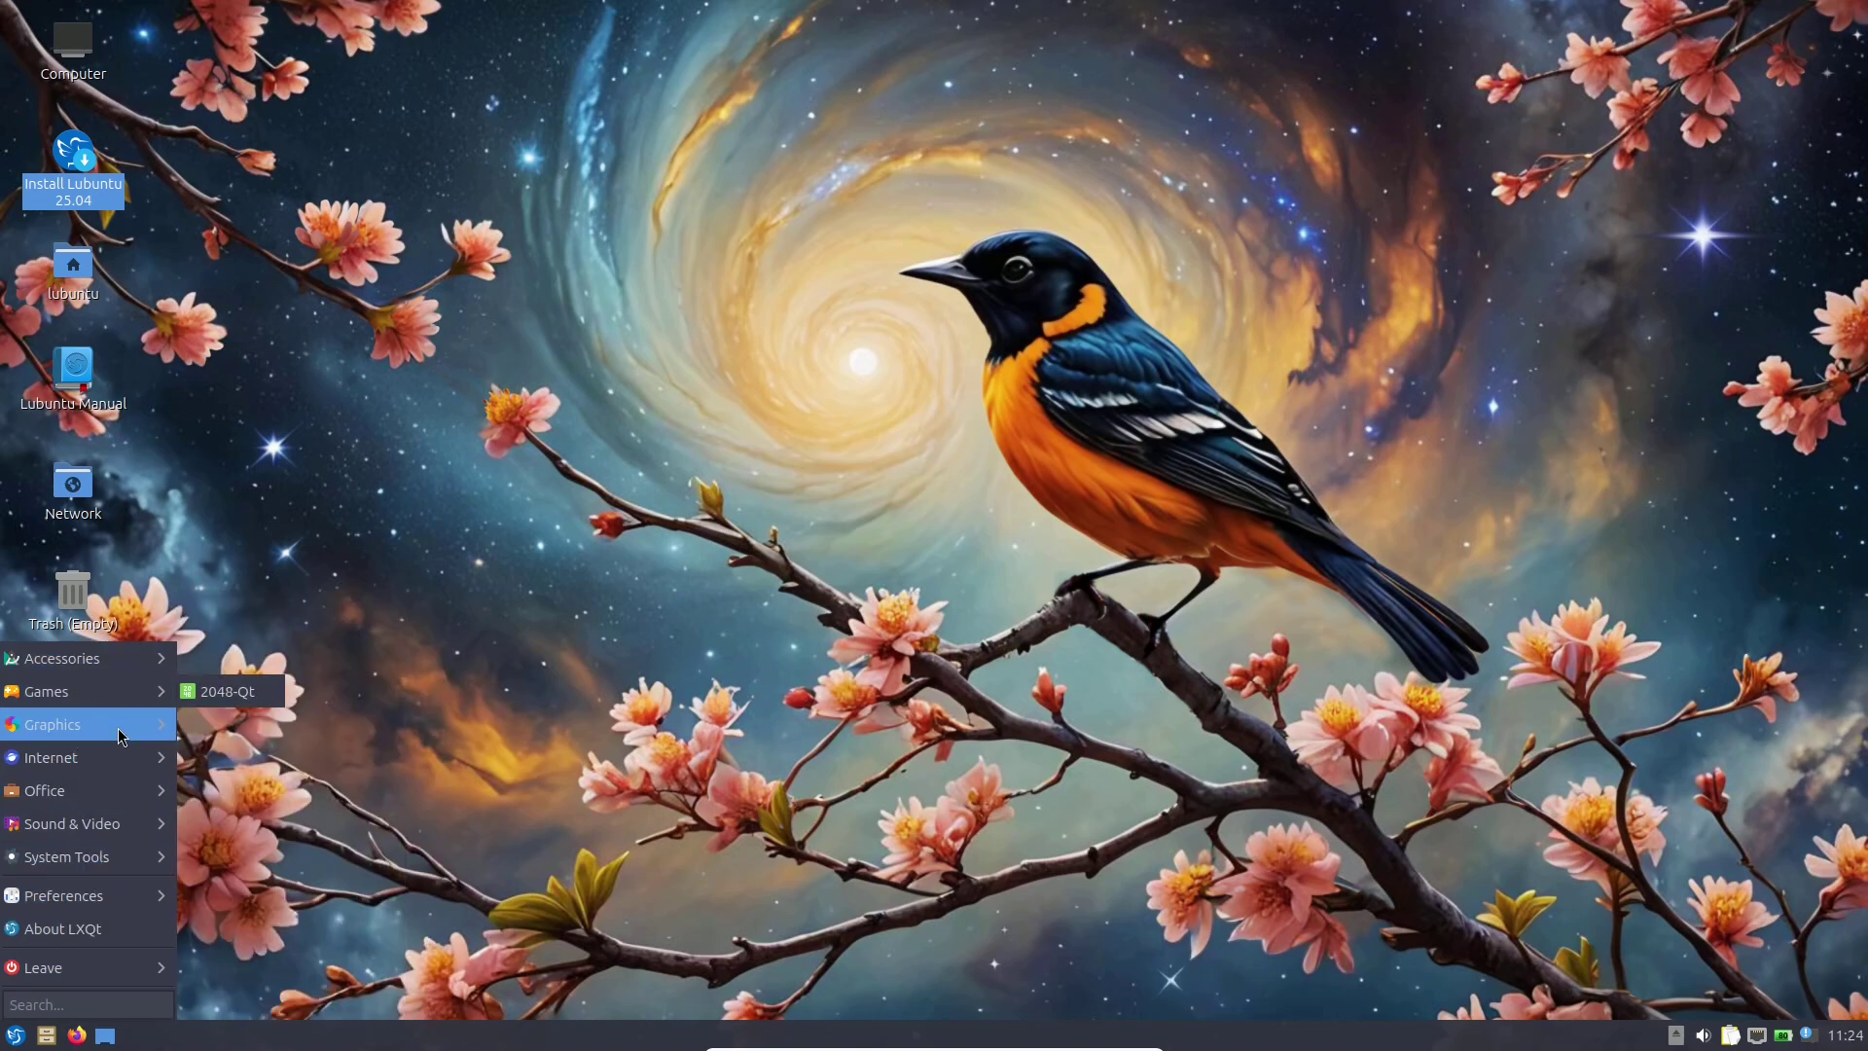
mouse_move(113, 823)
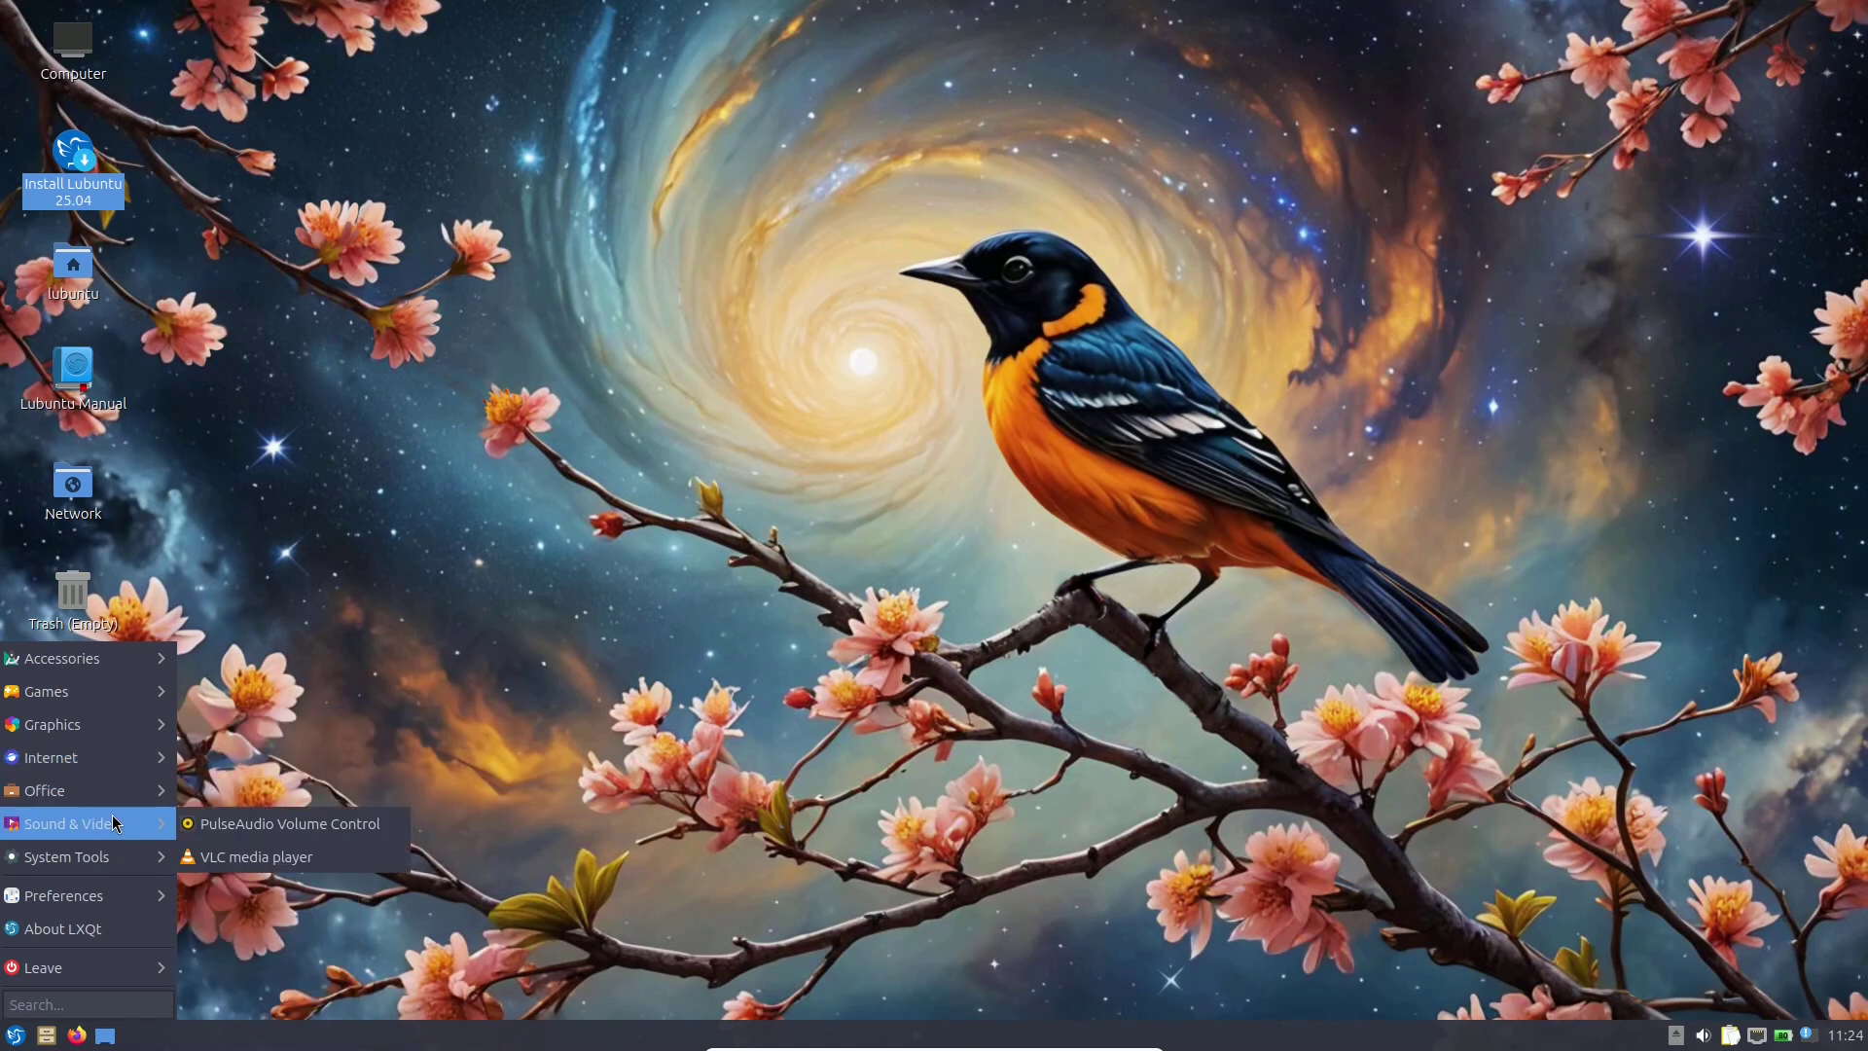
mouse_move(109, 856)
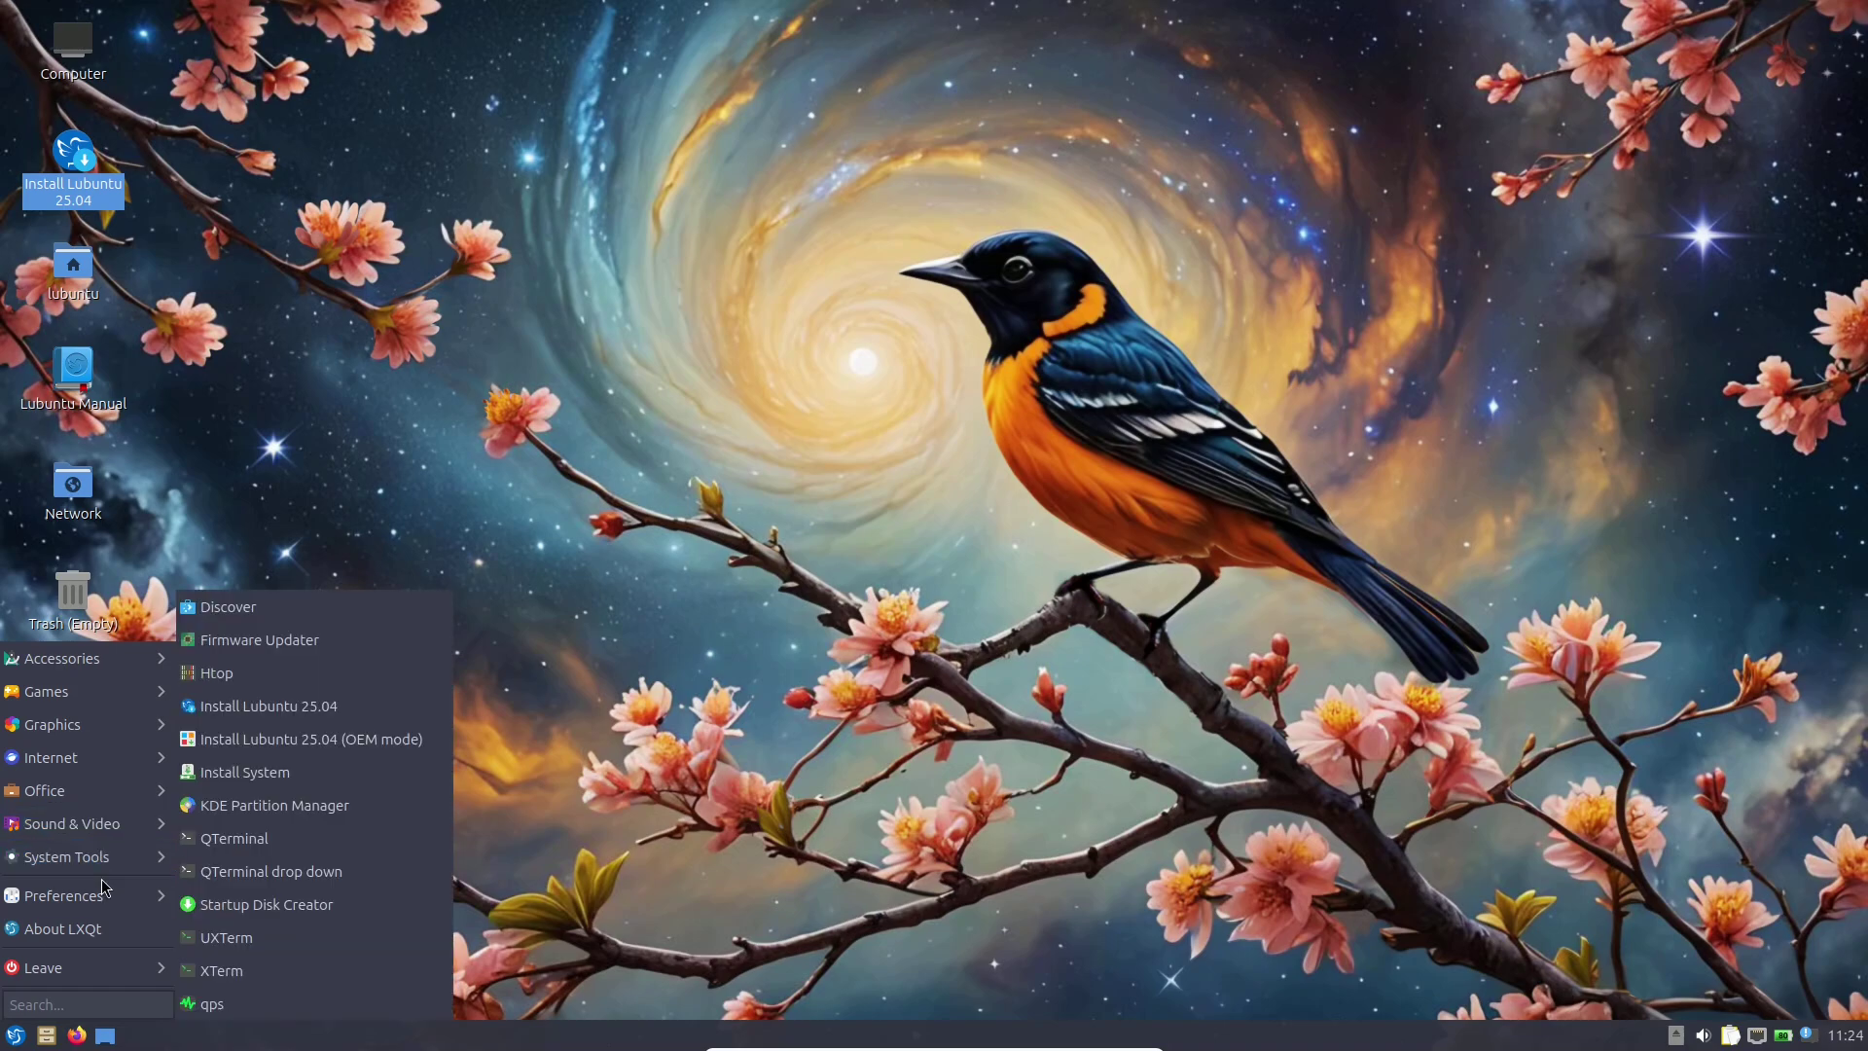
mouse_move(105, 894)
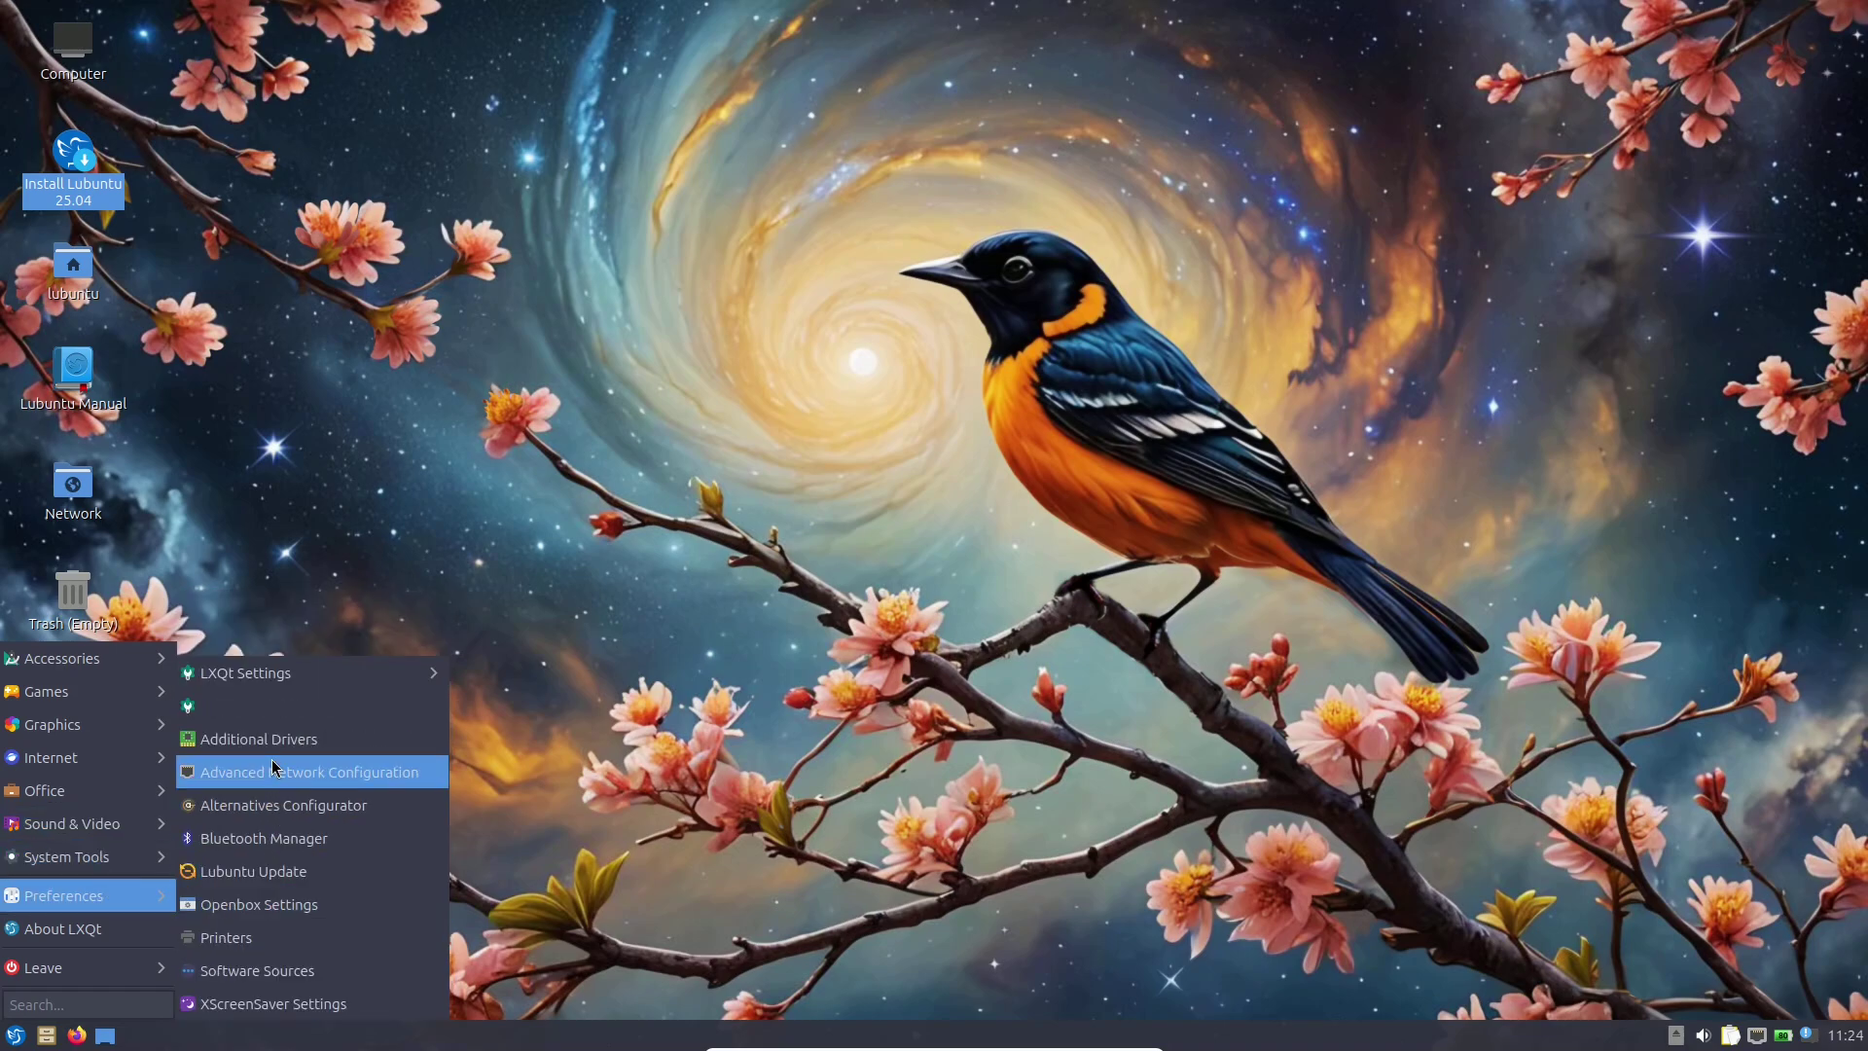
mouse_move(270, 680)
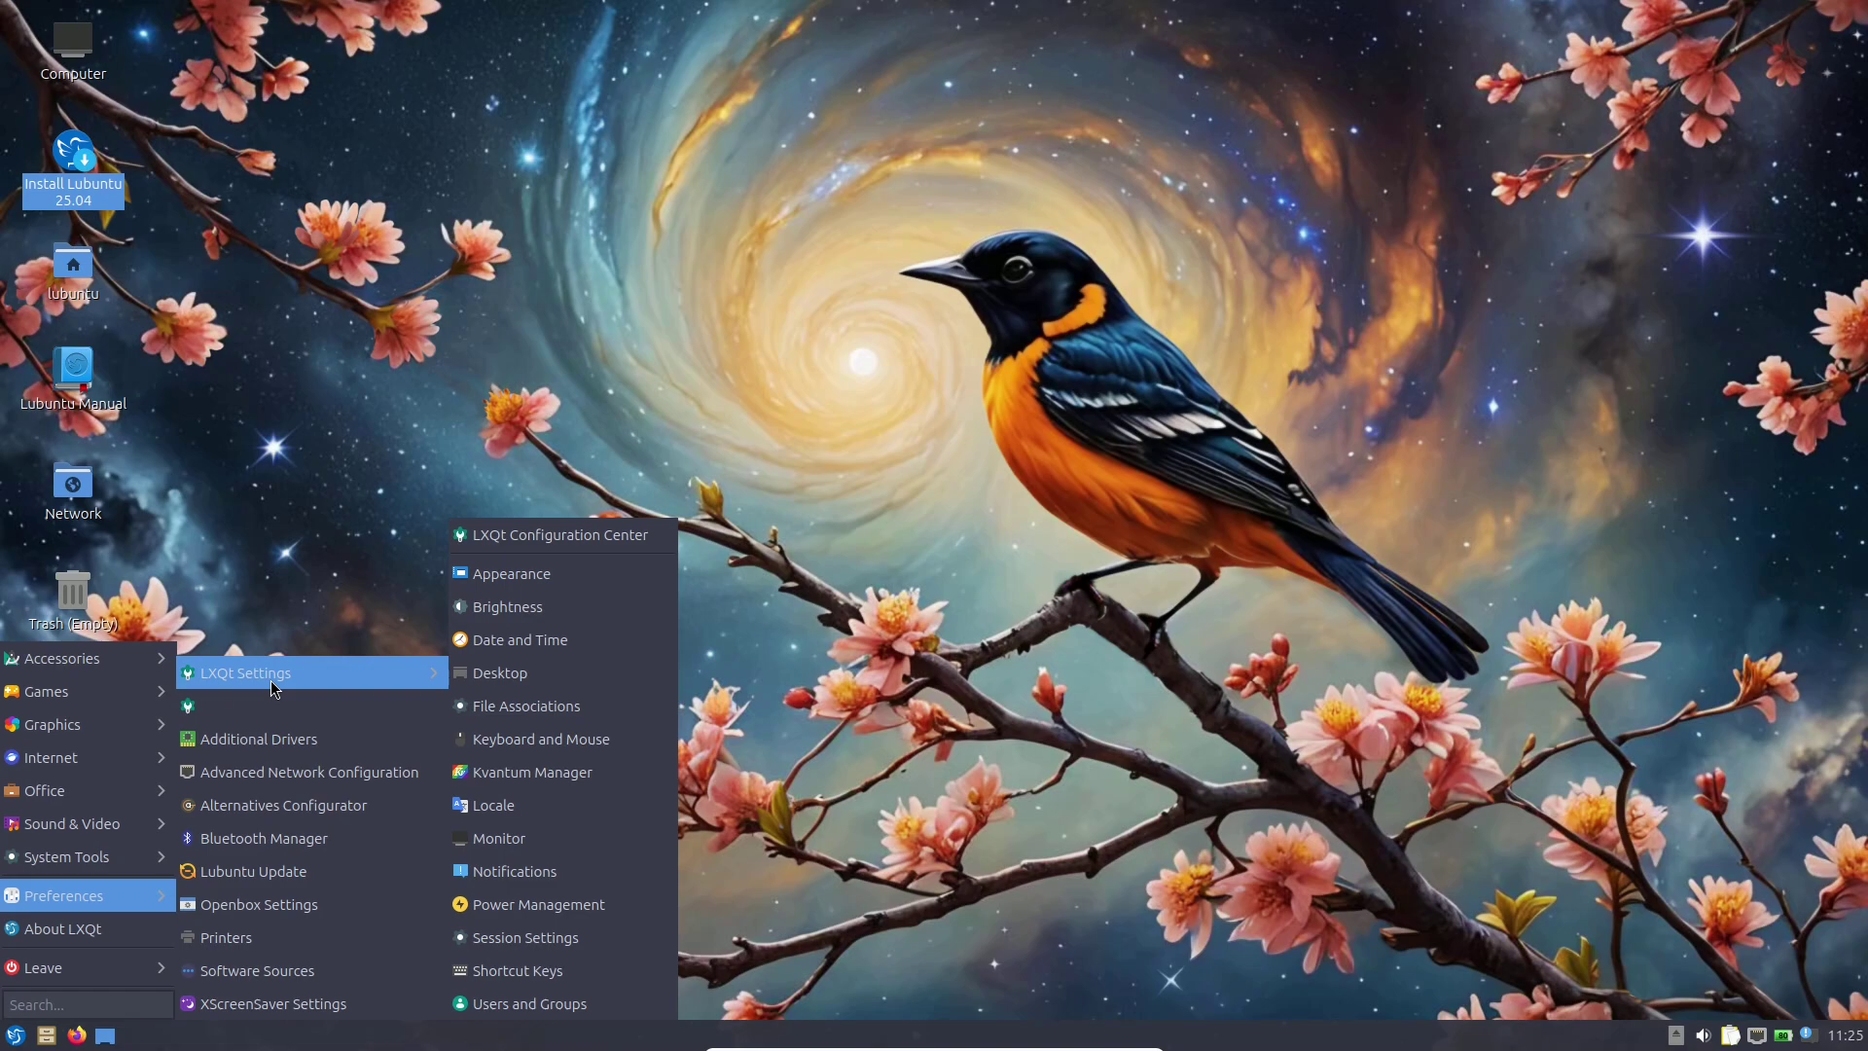
Open Appearance settings, review Icons Theme, LXQt Theme, Font, Cursor and GTK Style, then close.
click(504, 587)
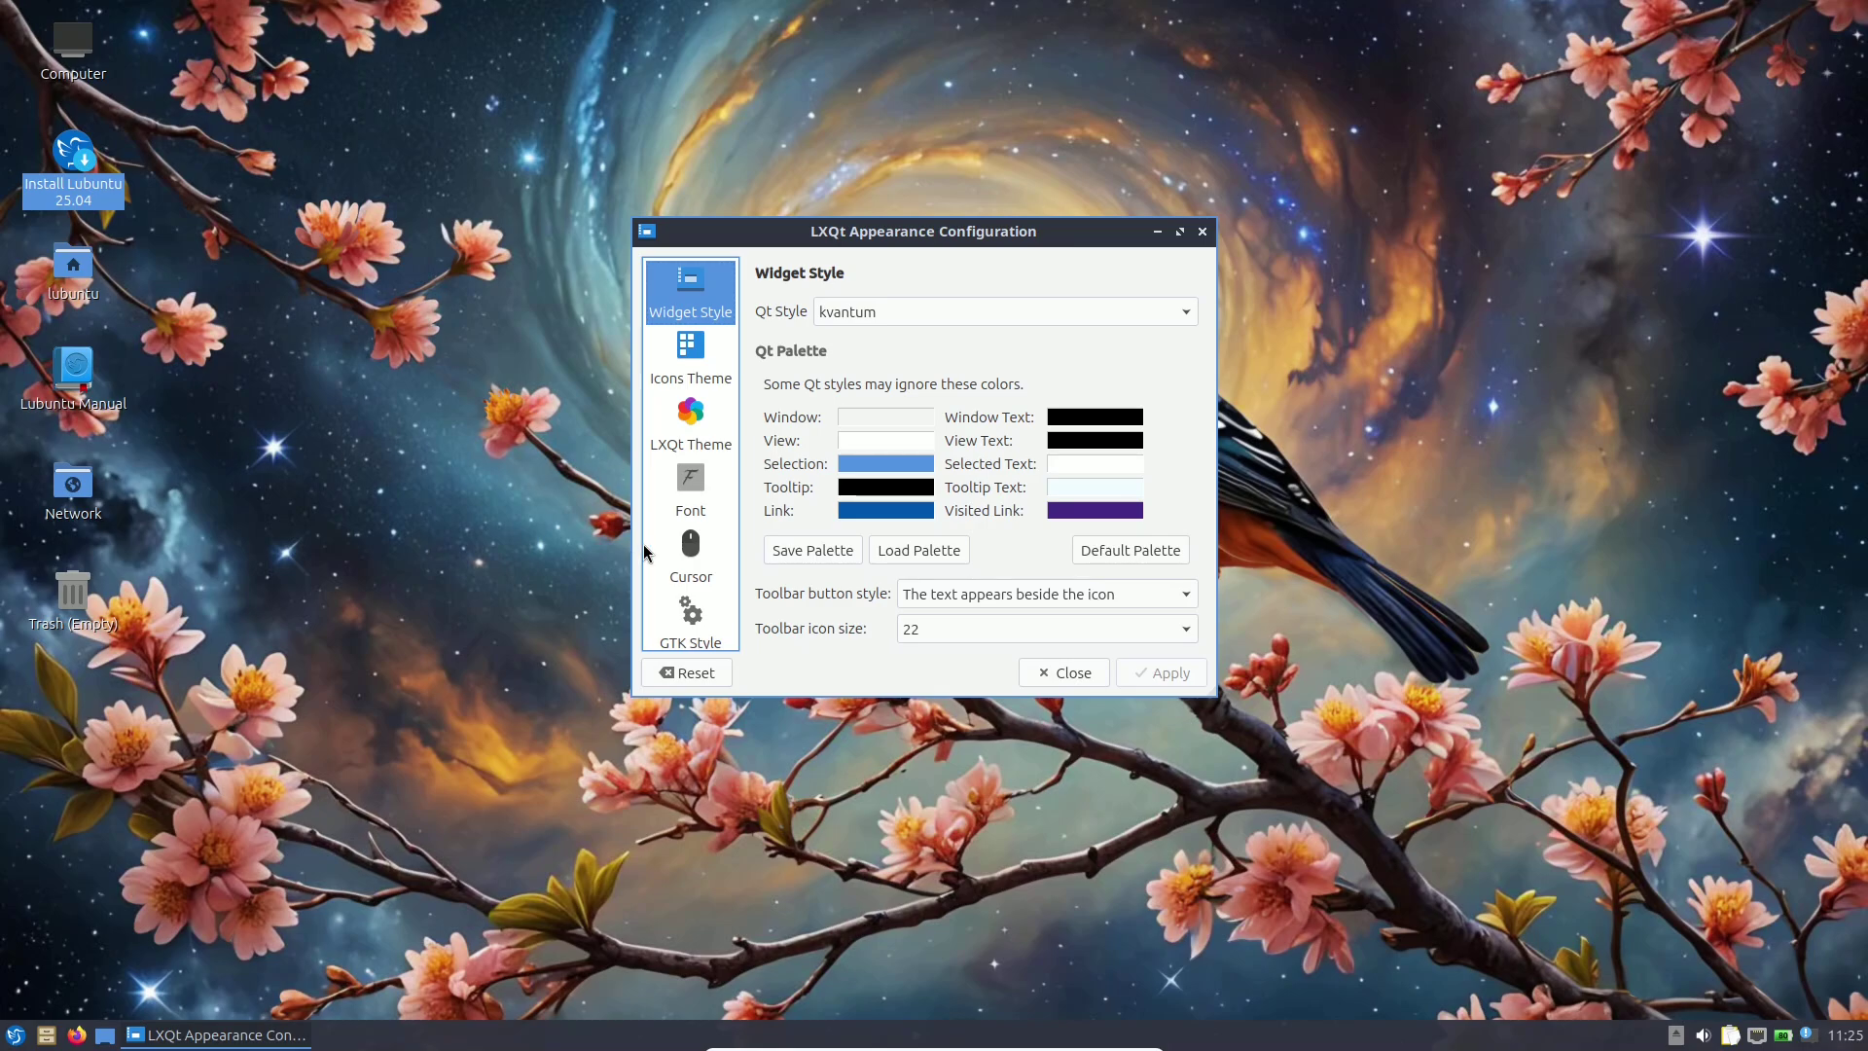
scroll(659, 568, down, 1)
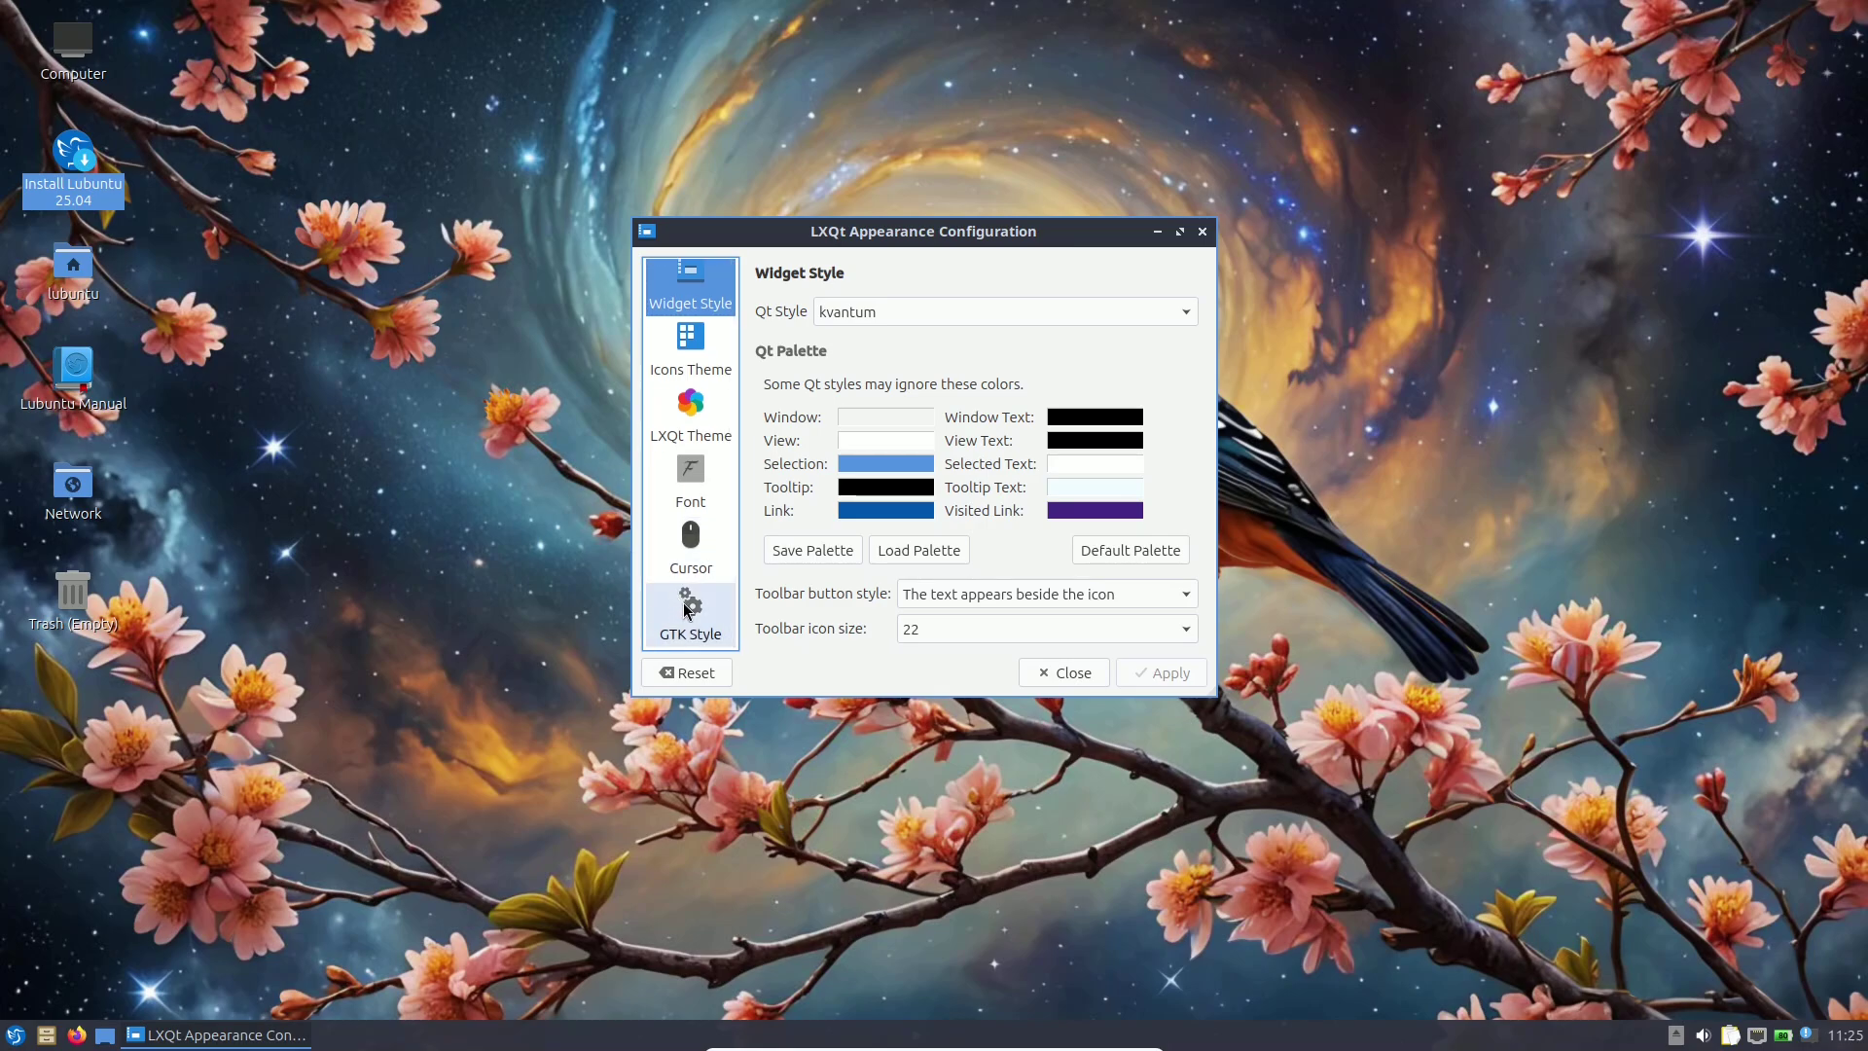
click(690, 350)
click(690, 416)
click(686, 471)
click(690, 547)
click(690, 613)
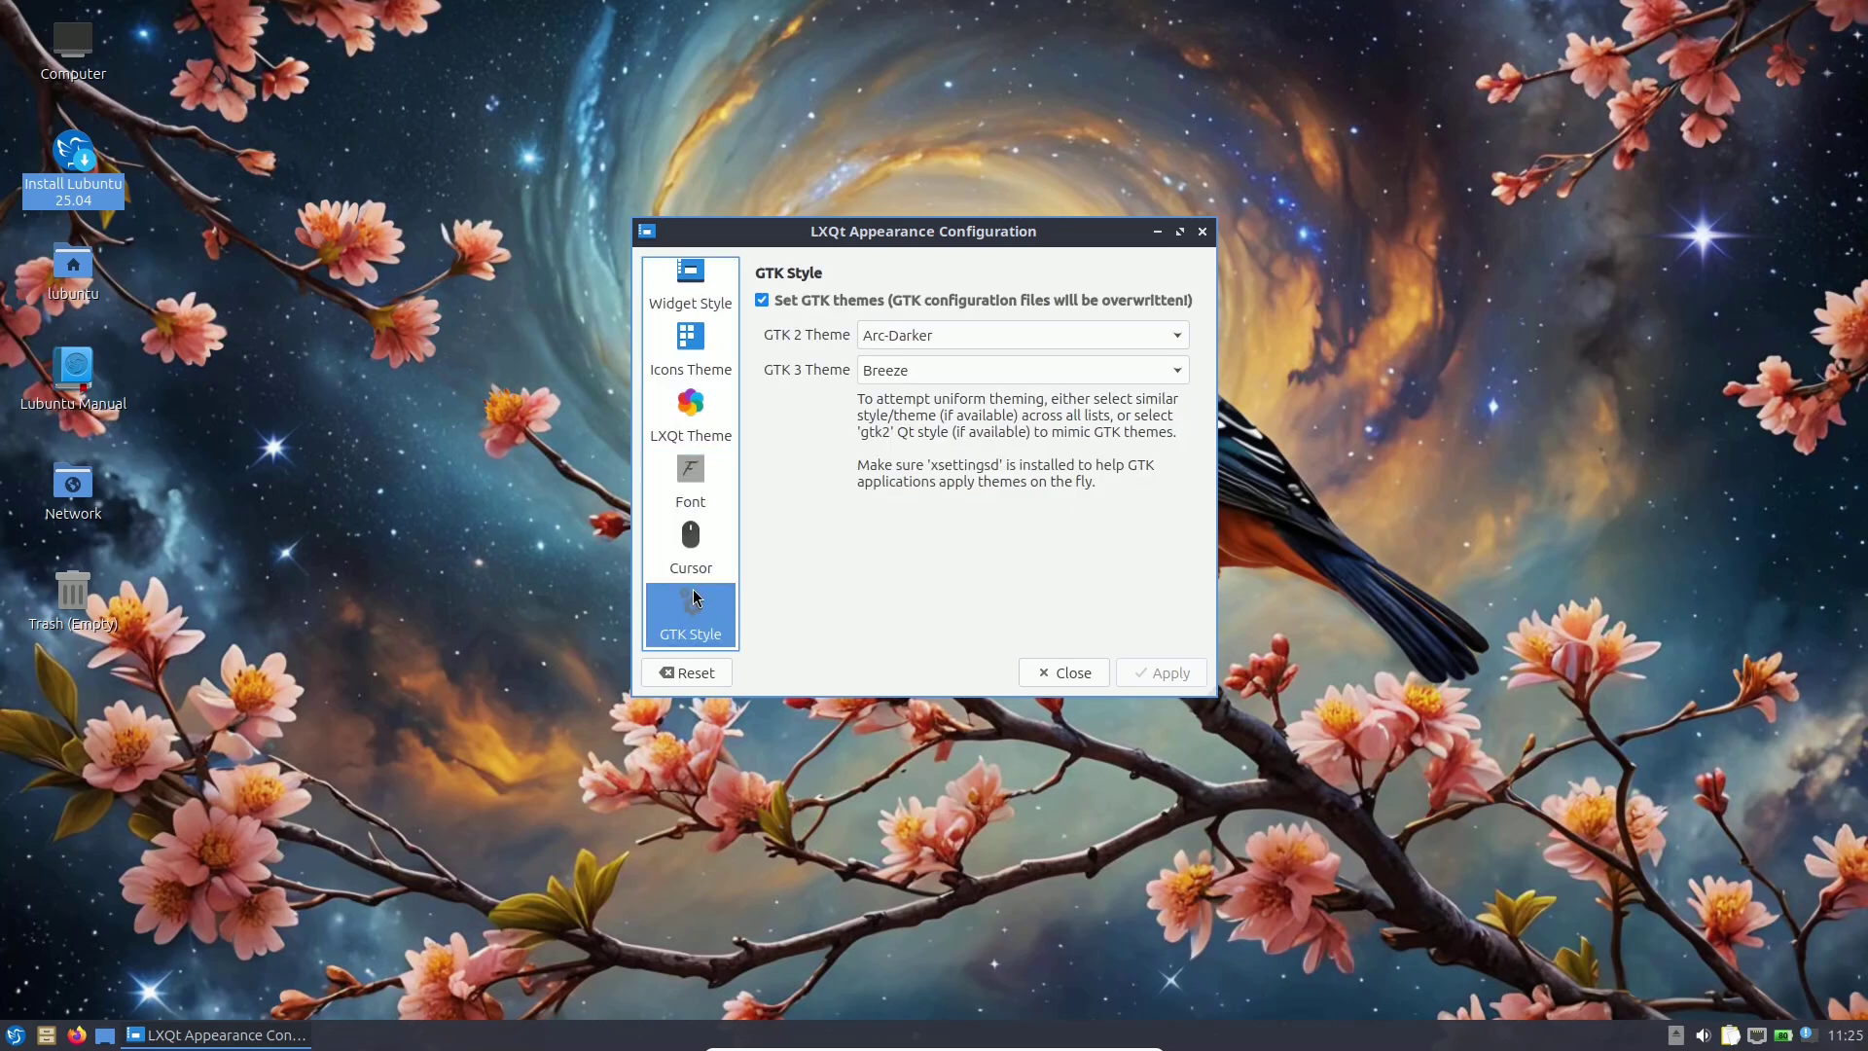
click(1068, 672)
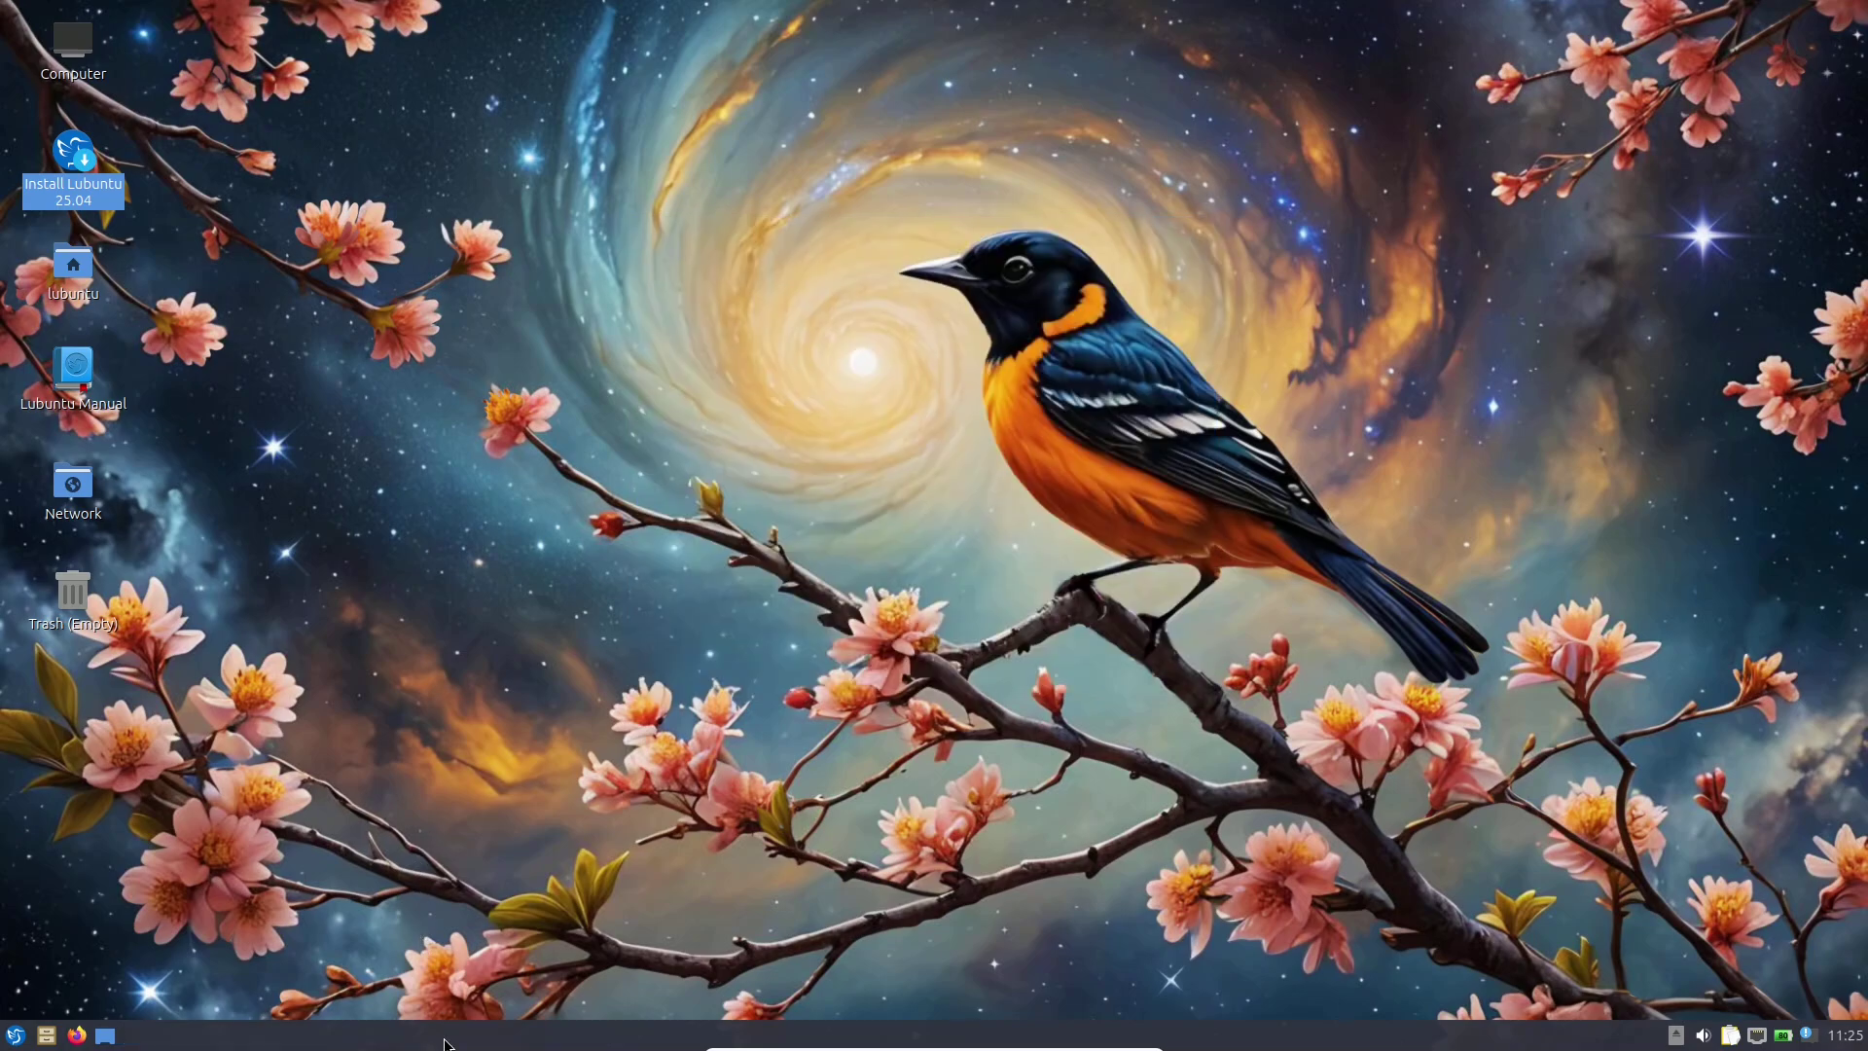
right_click(23, 1036)
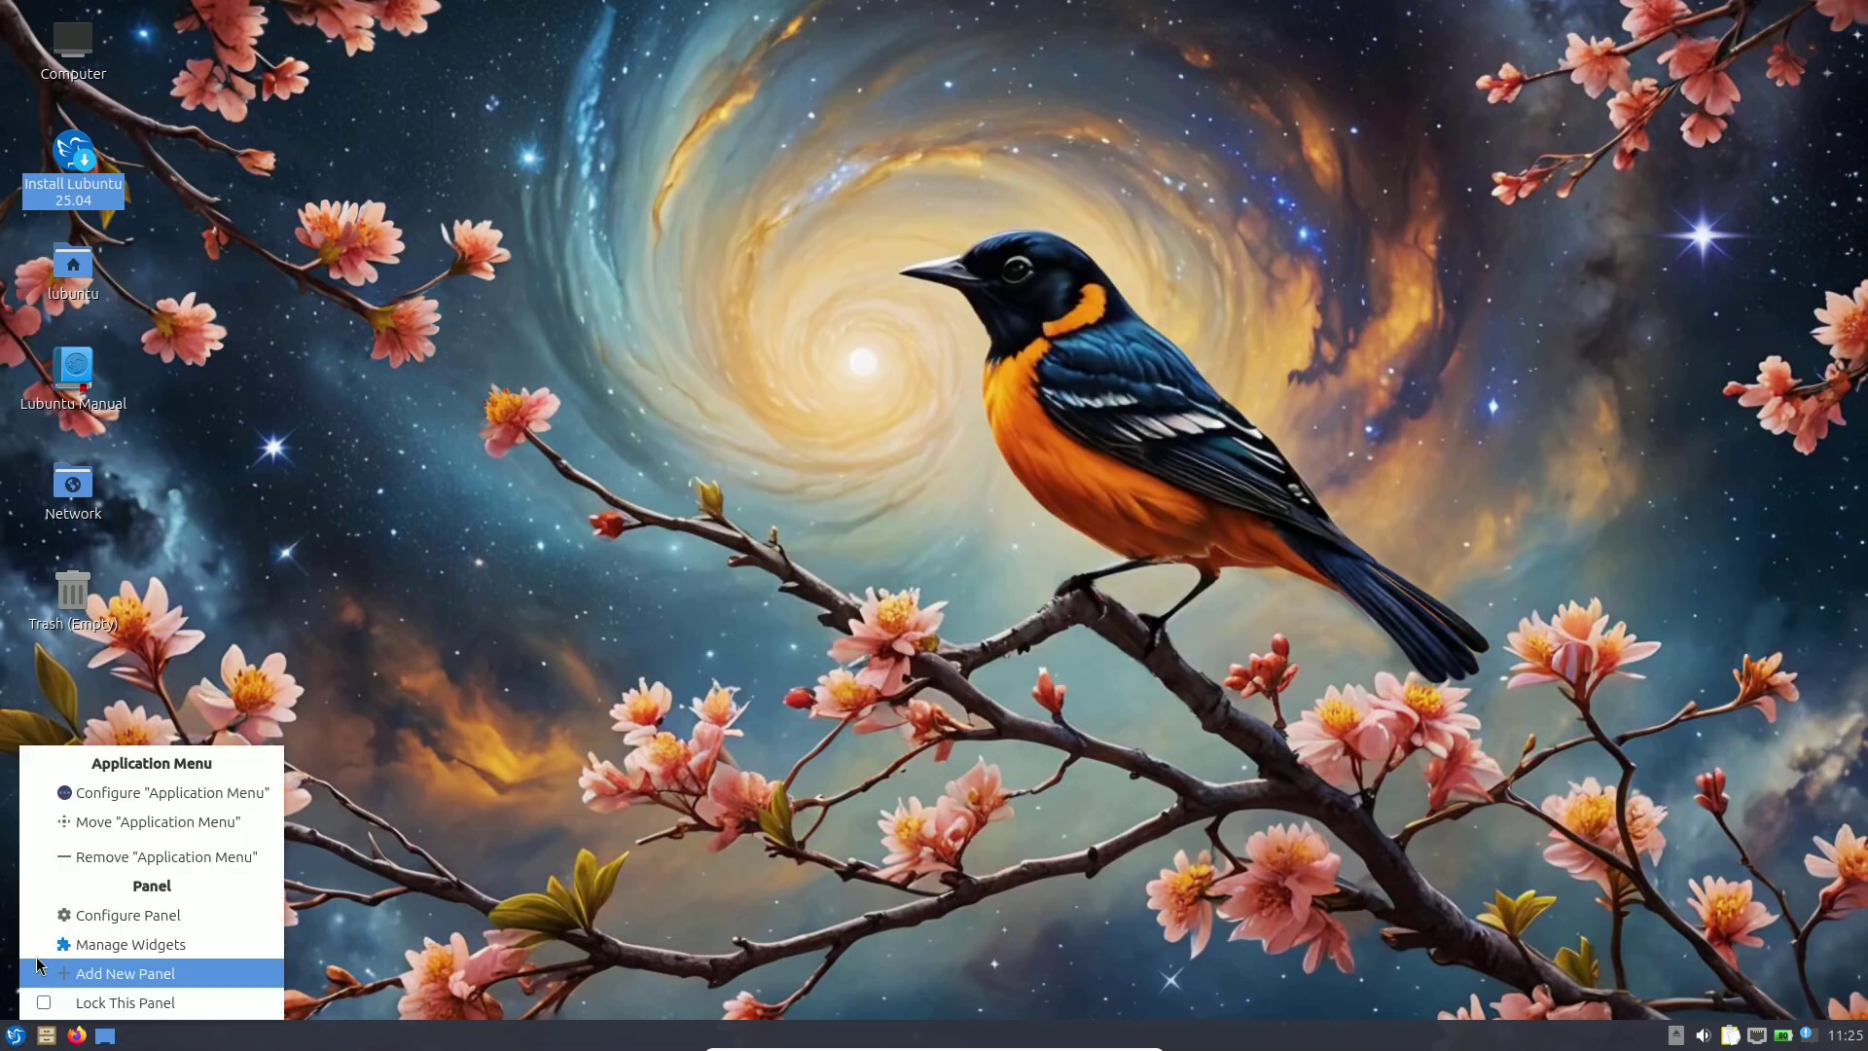
click(107, 797)
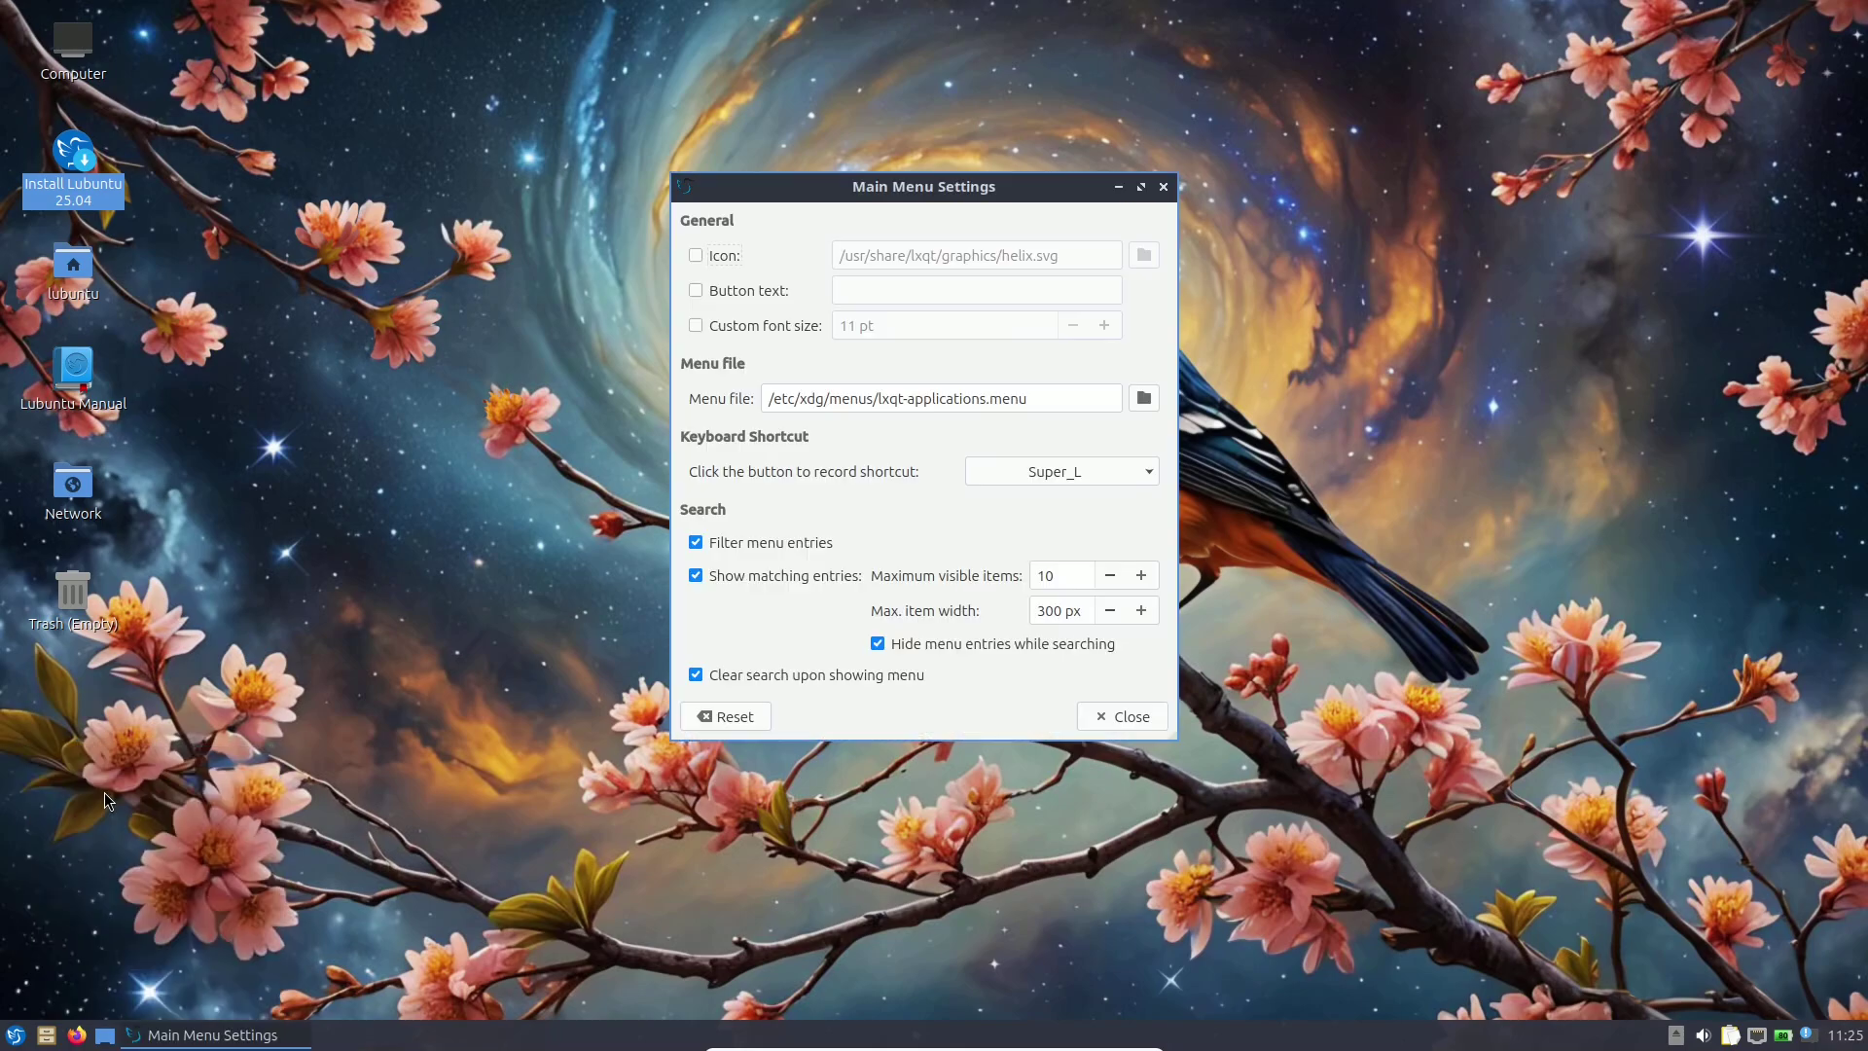
click(1122, 716)
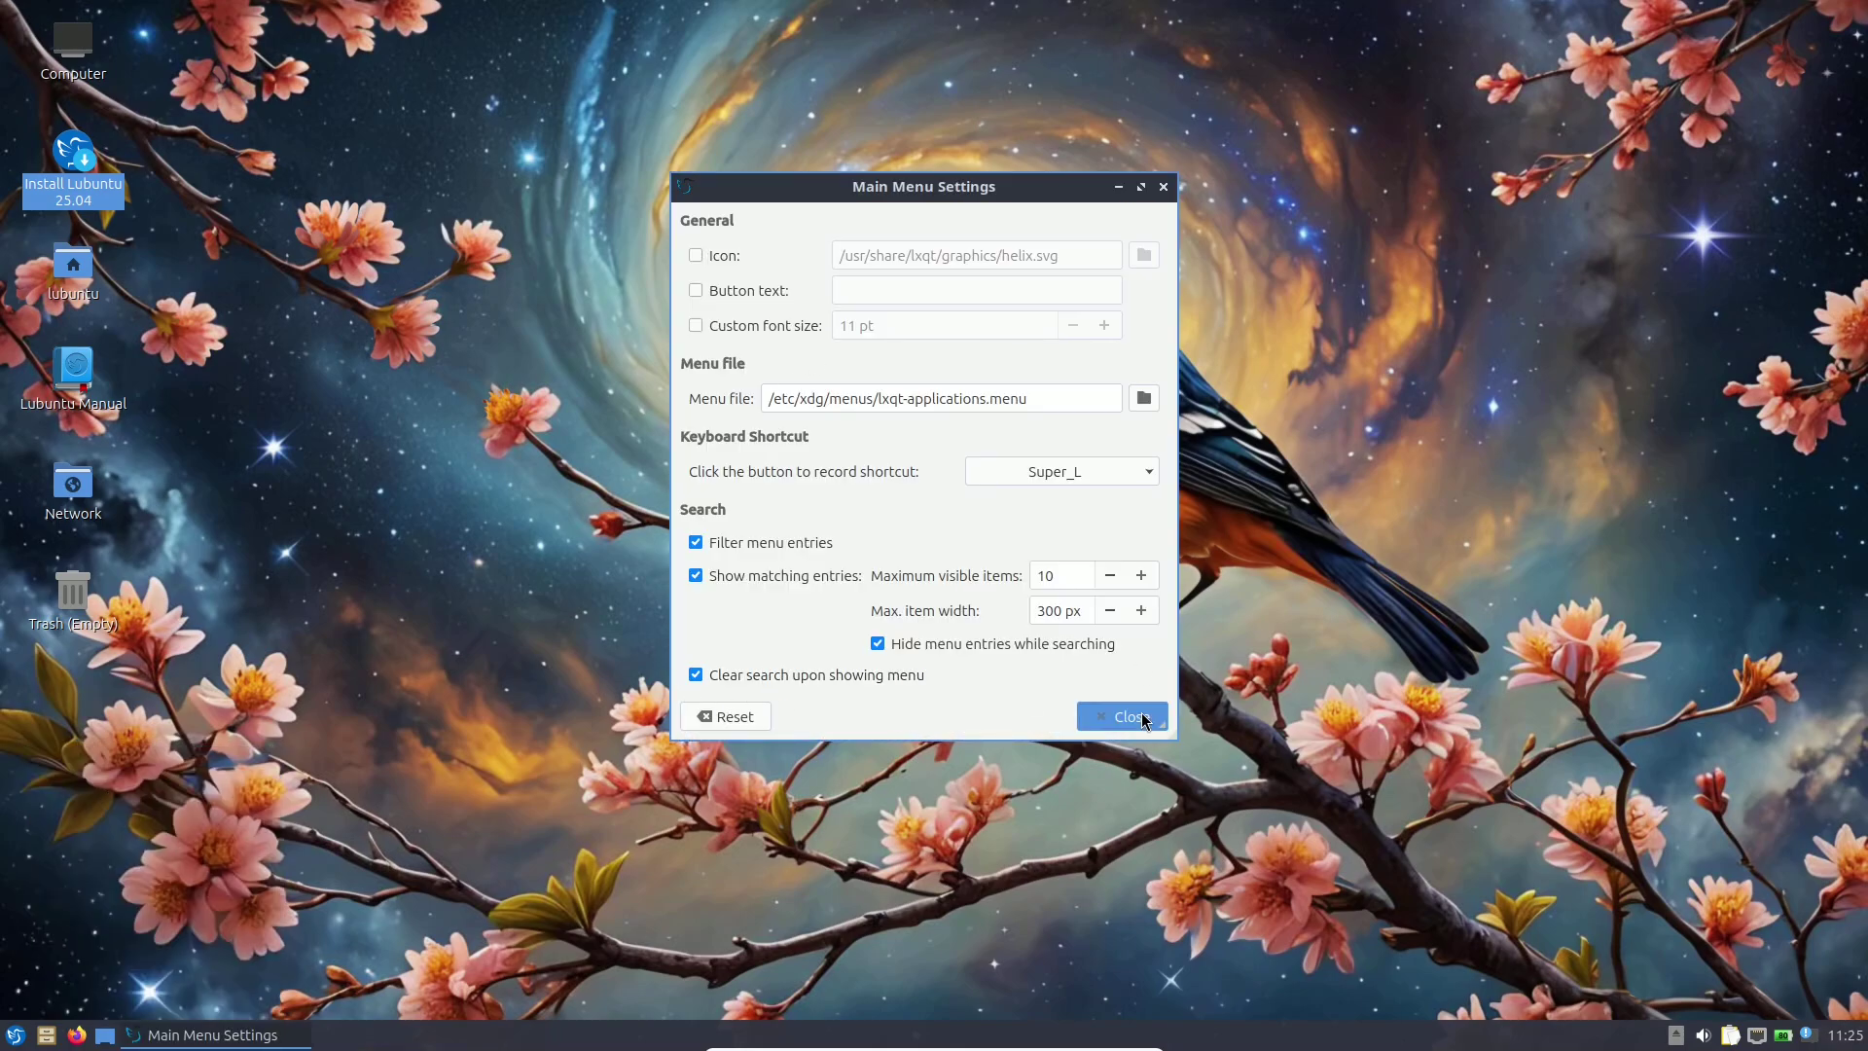
right_click(16, 1033)
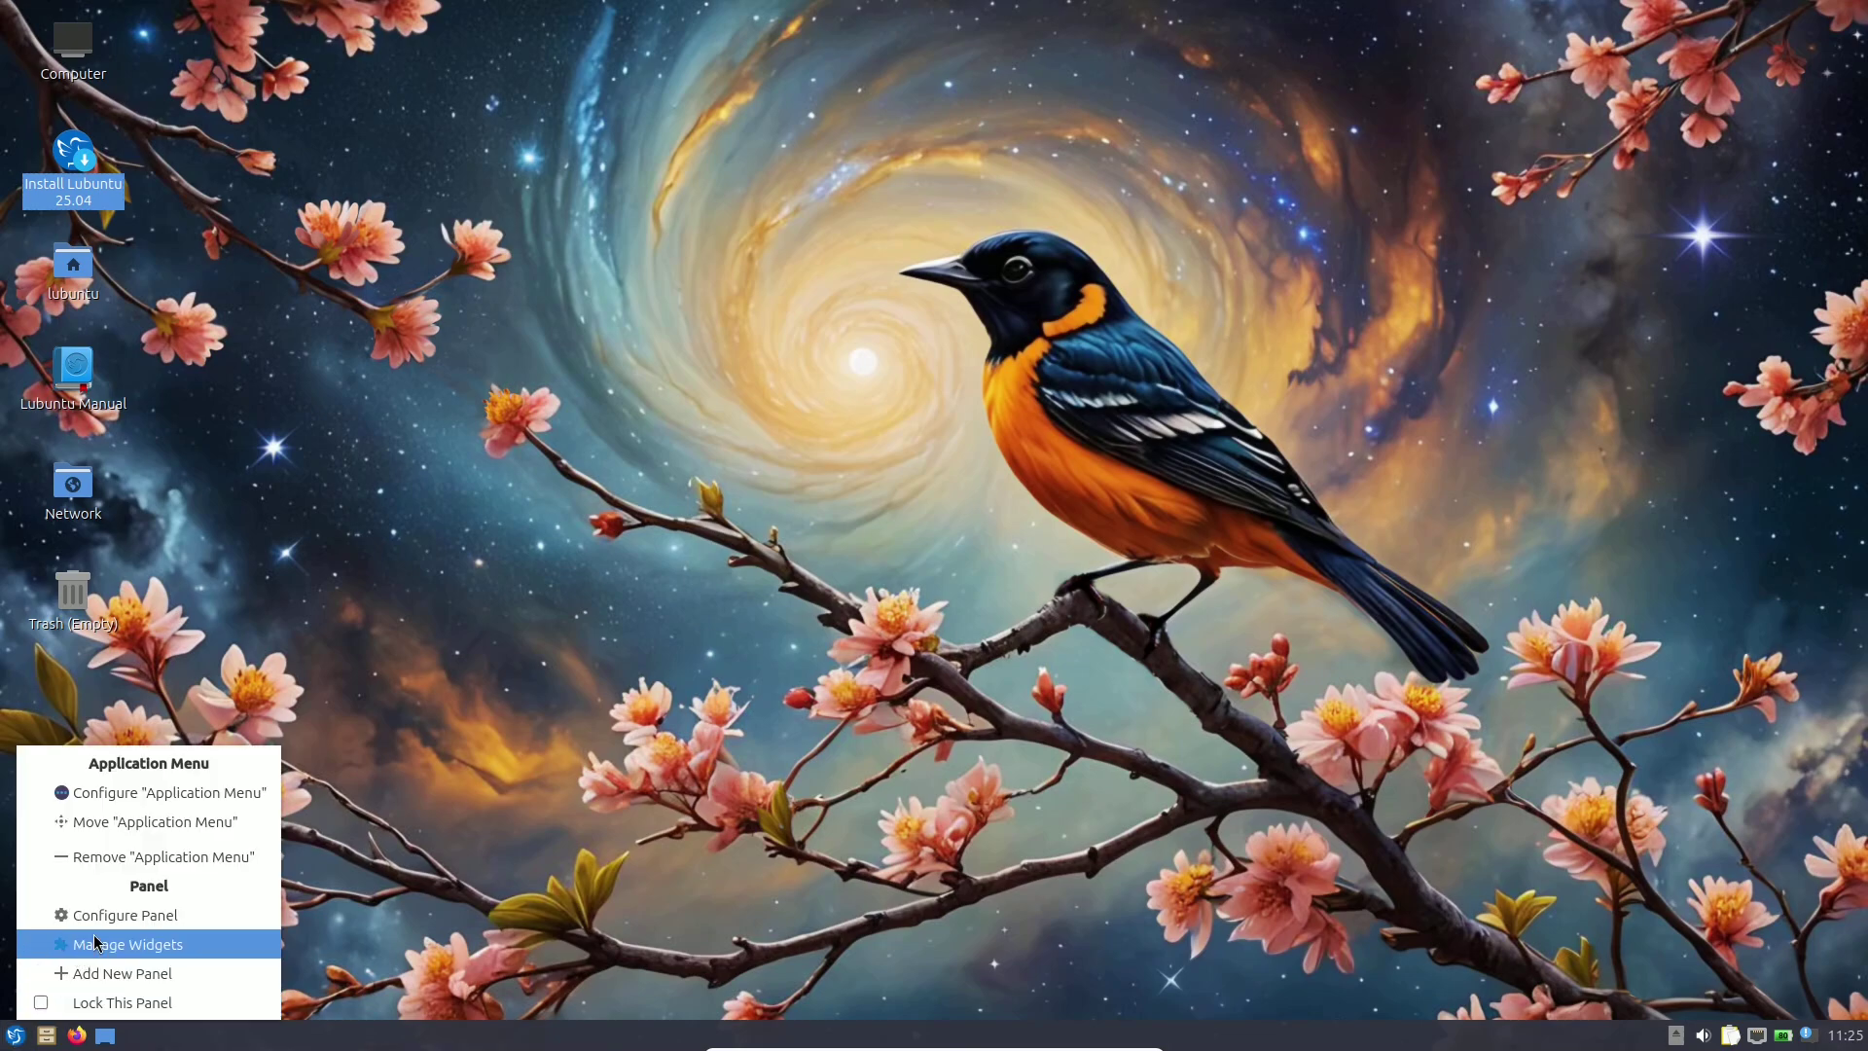
click(183, 949)
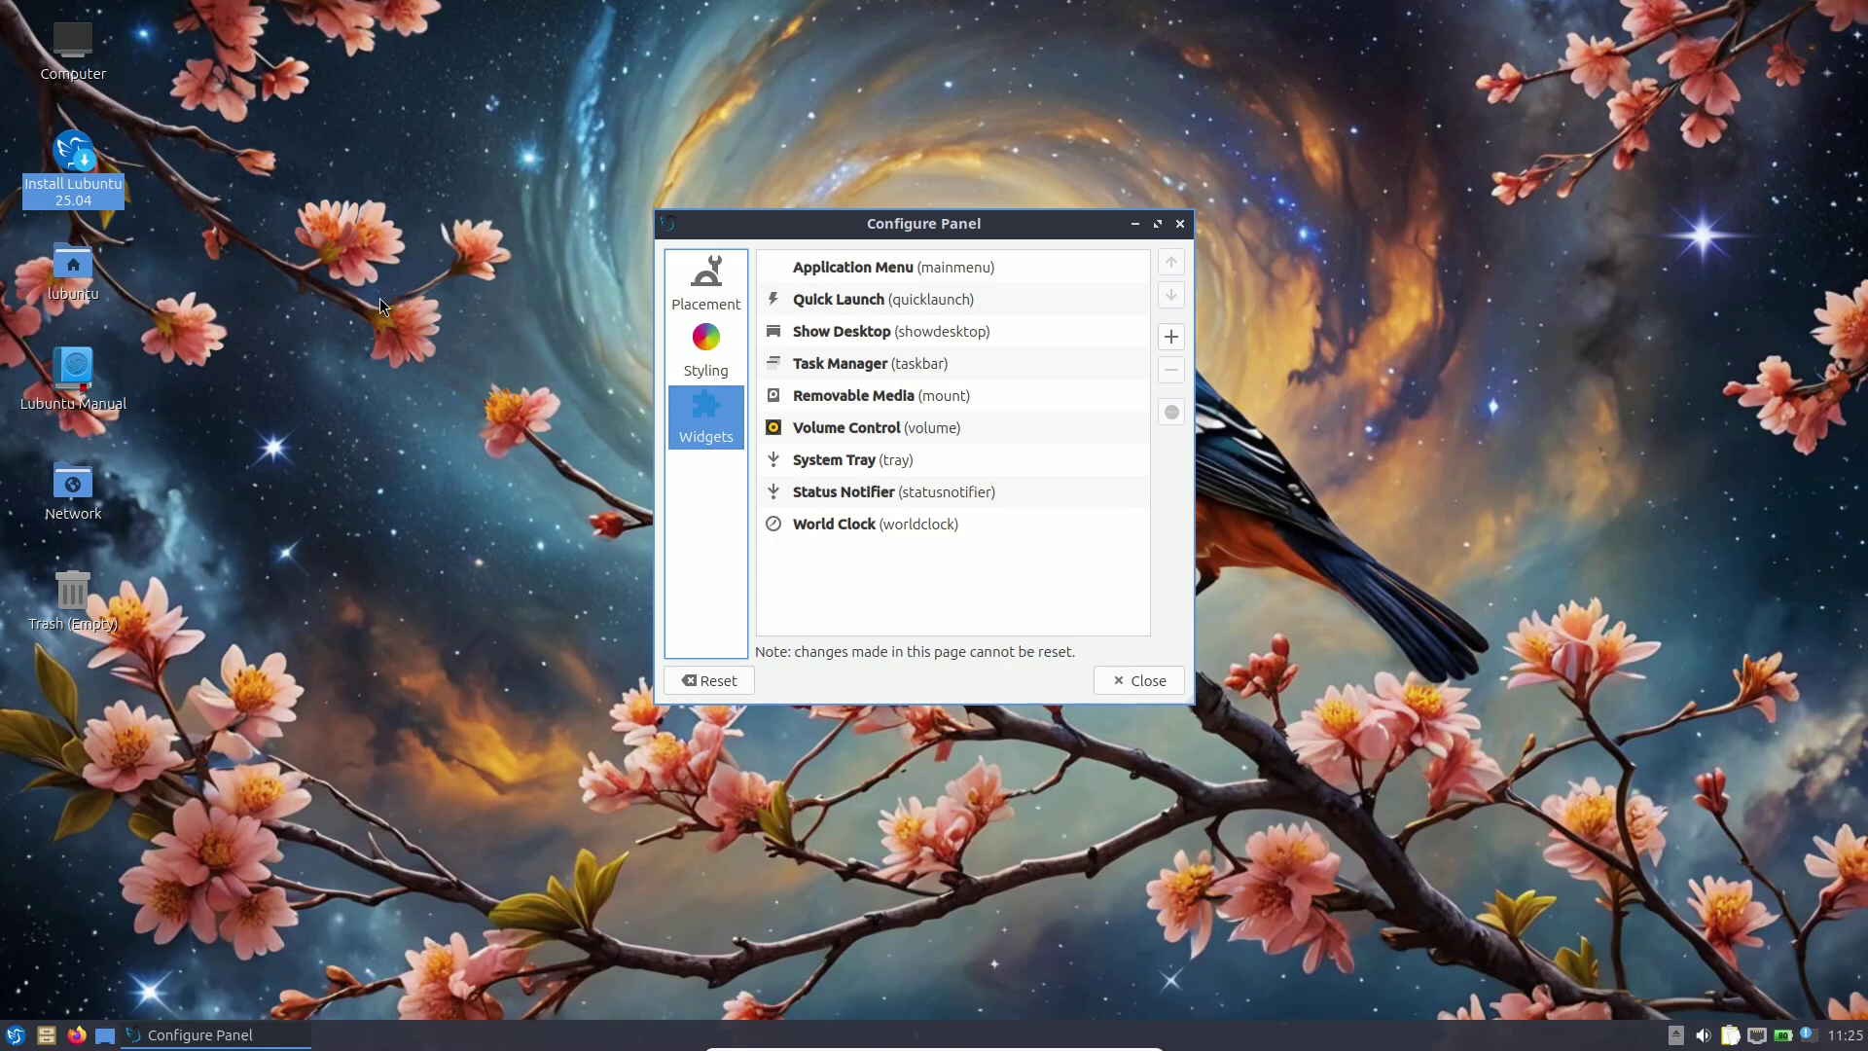
click(694, 297)
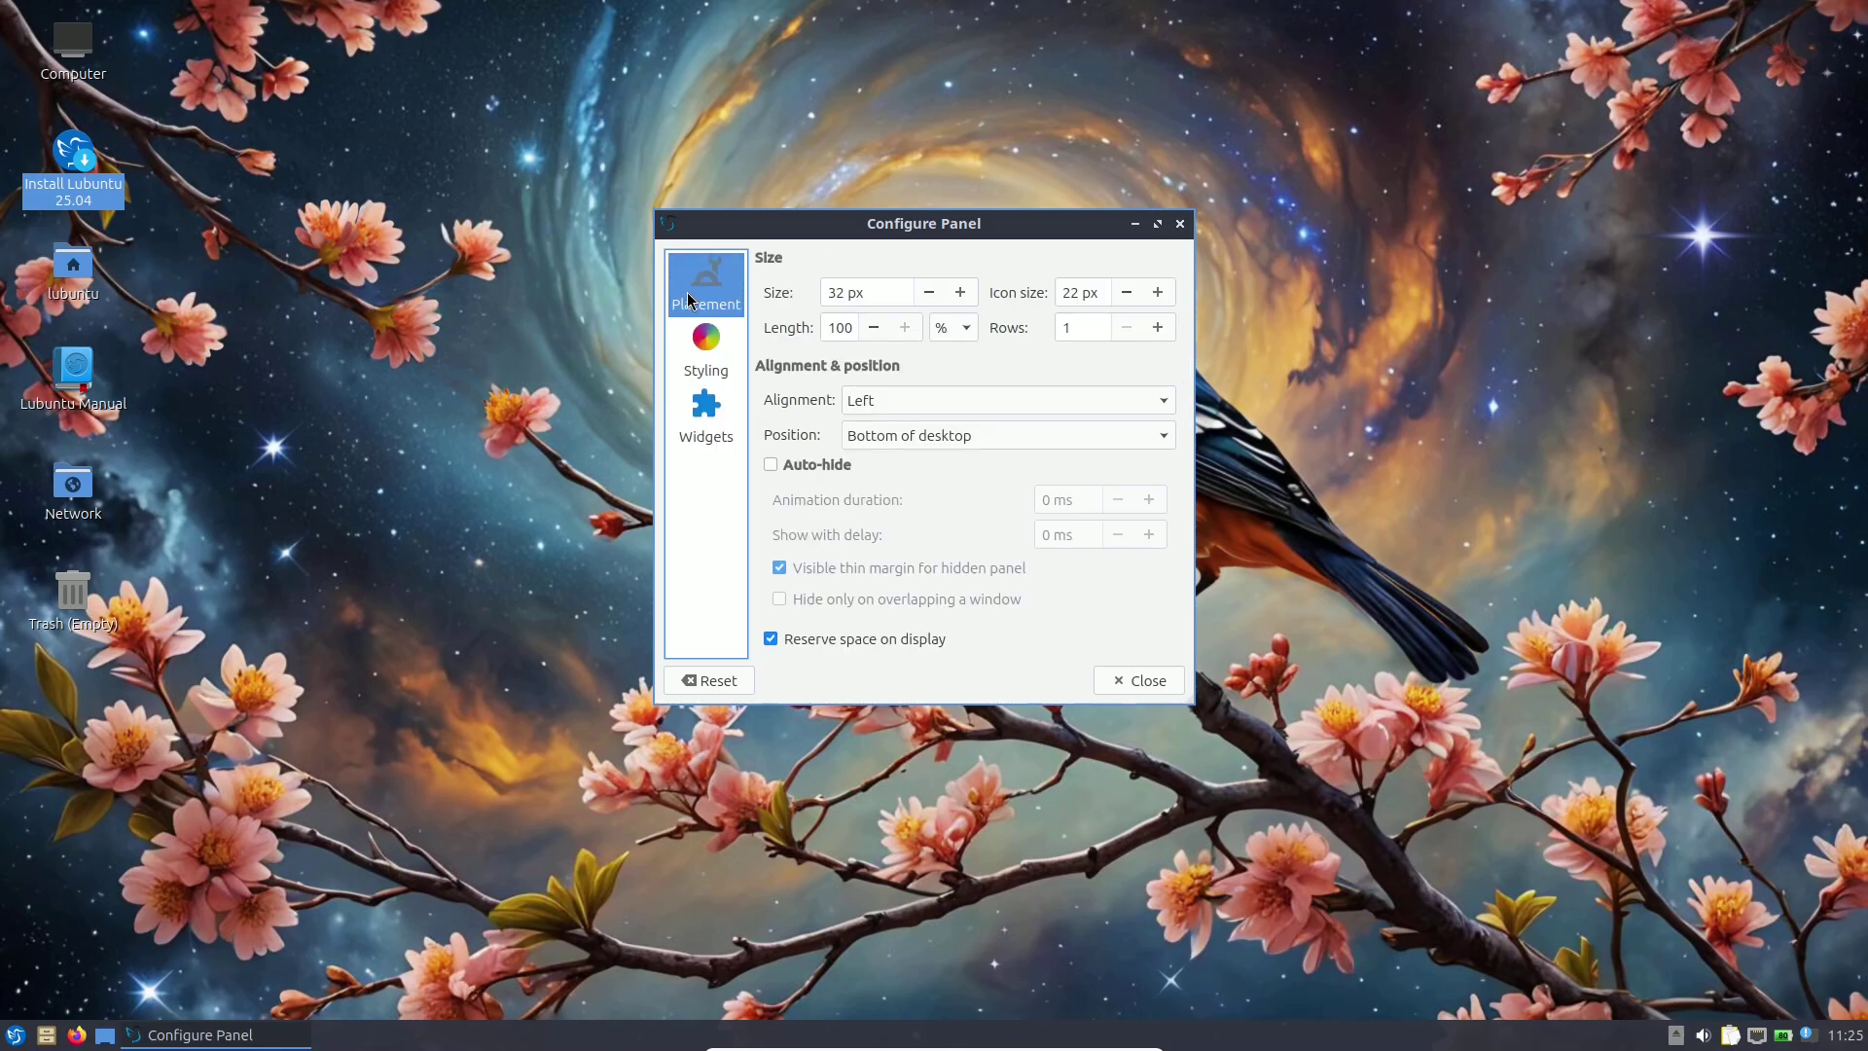
click(1180, 687)
right_click(779, 445)
click(866, 731)
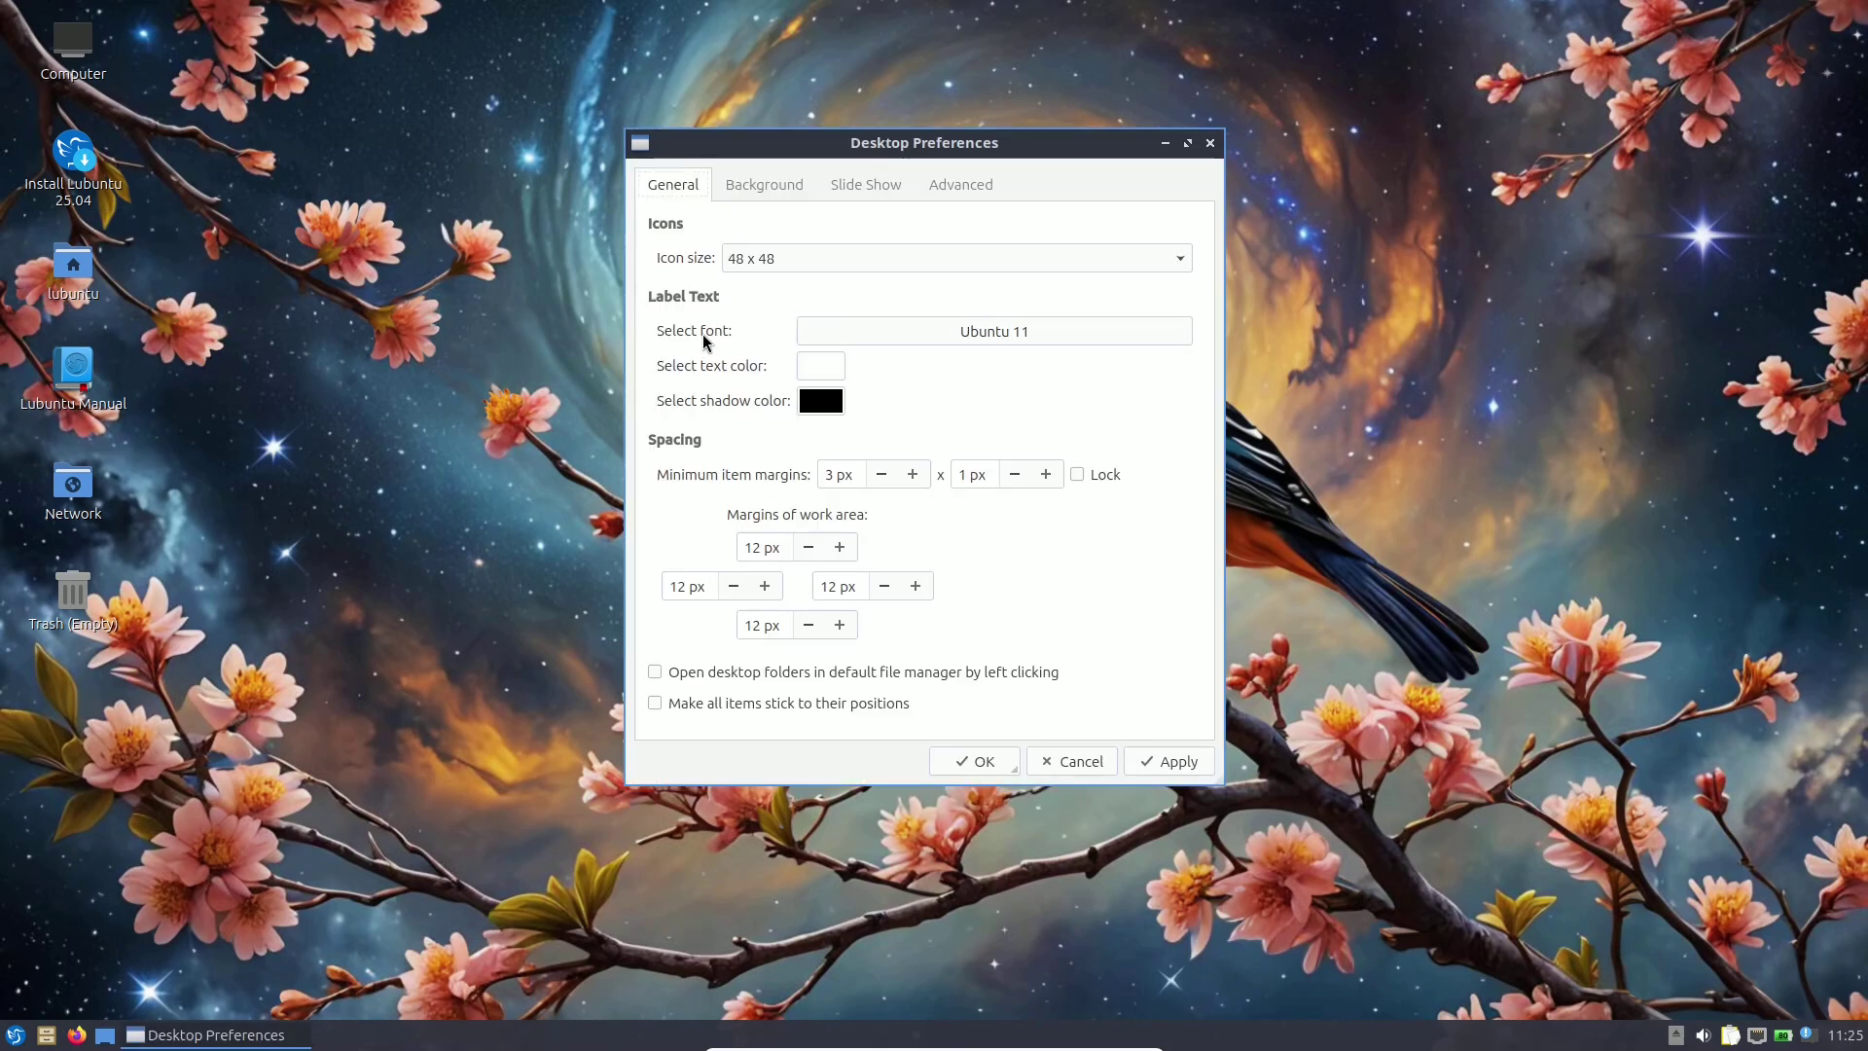
Set the desktop background to 2304-clear-lobster.png and apply it.
click(762, 195)
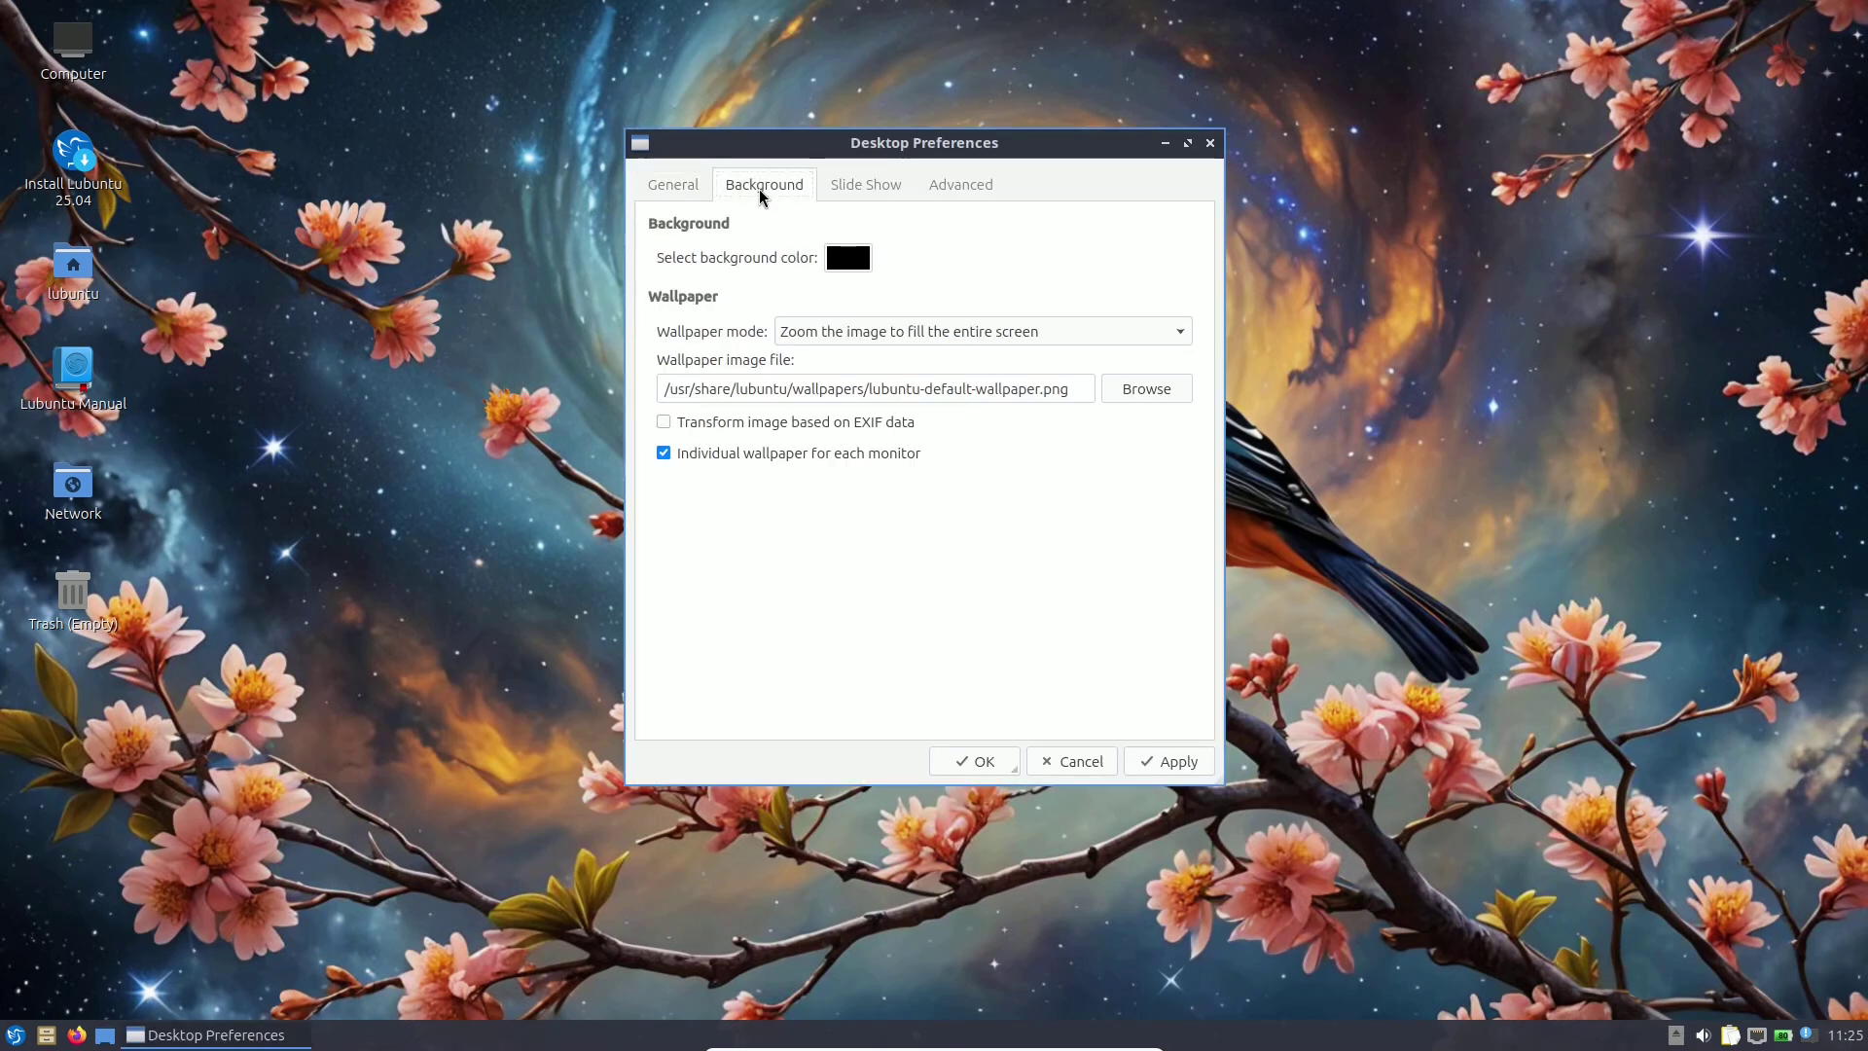
click(1153, 386)
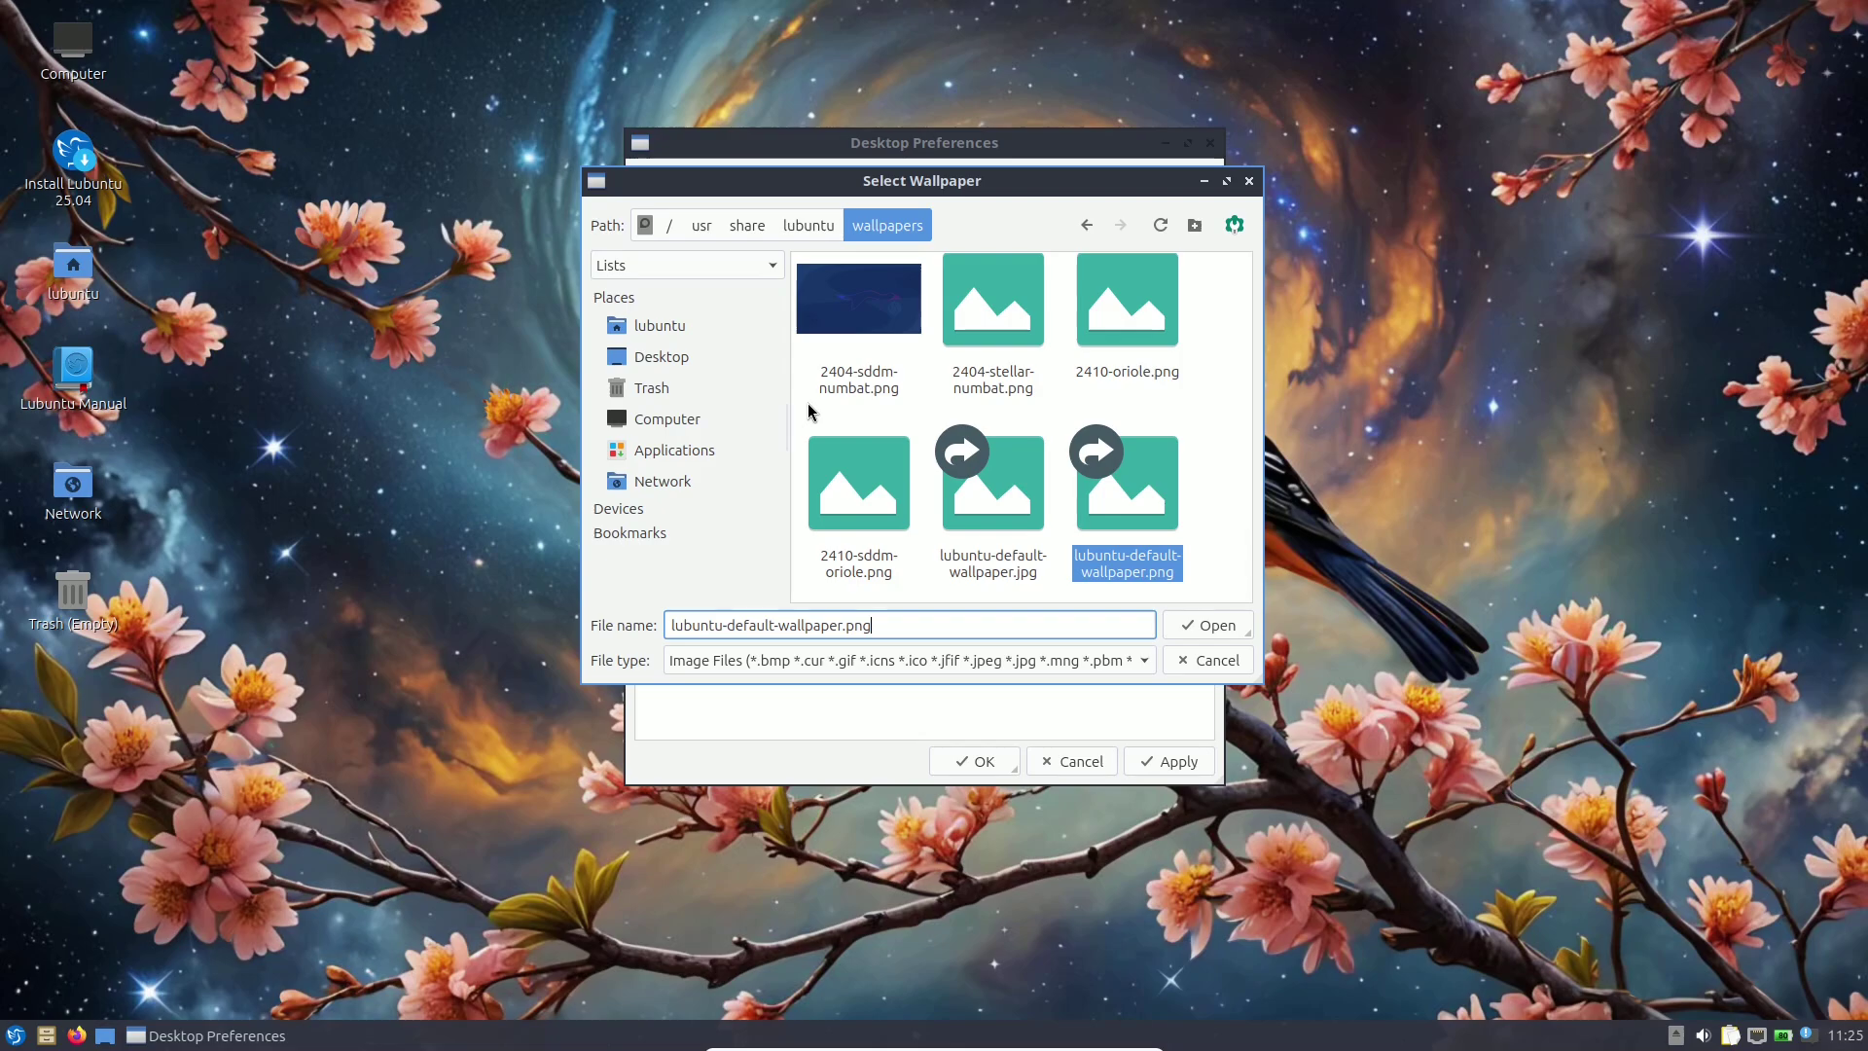
scroll(809, 411, up, 2)
scroll(809, 411, up, 2)
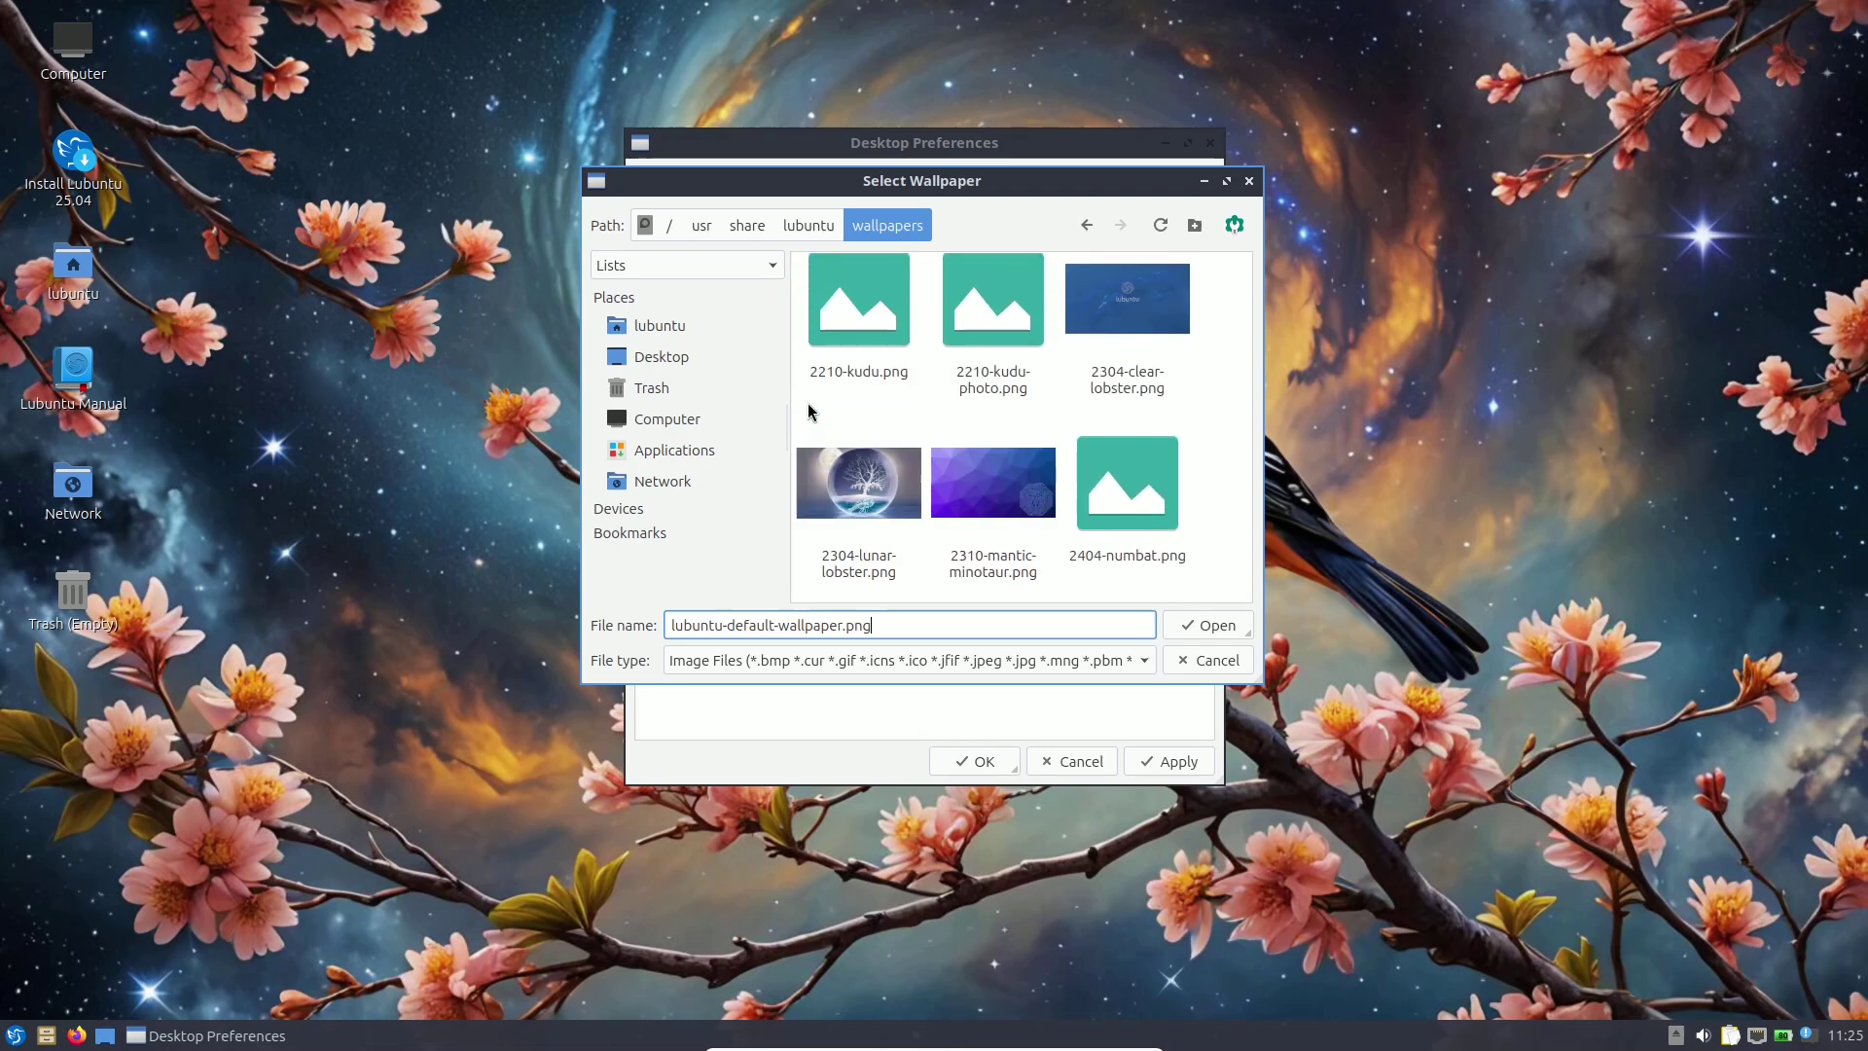
scroll(1066, 310, down, 5)
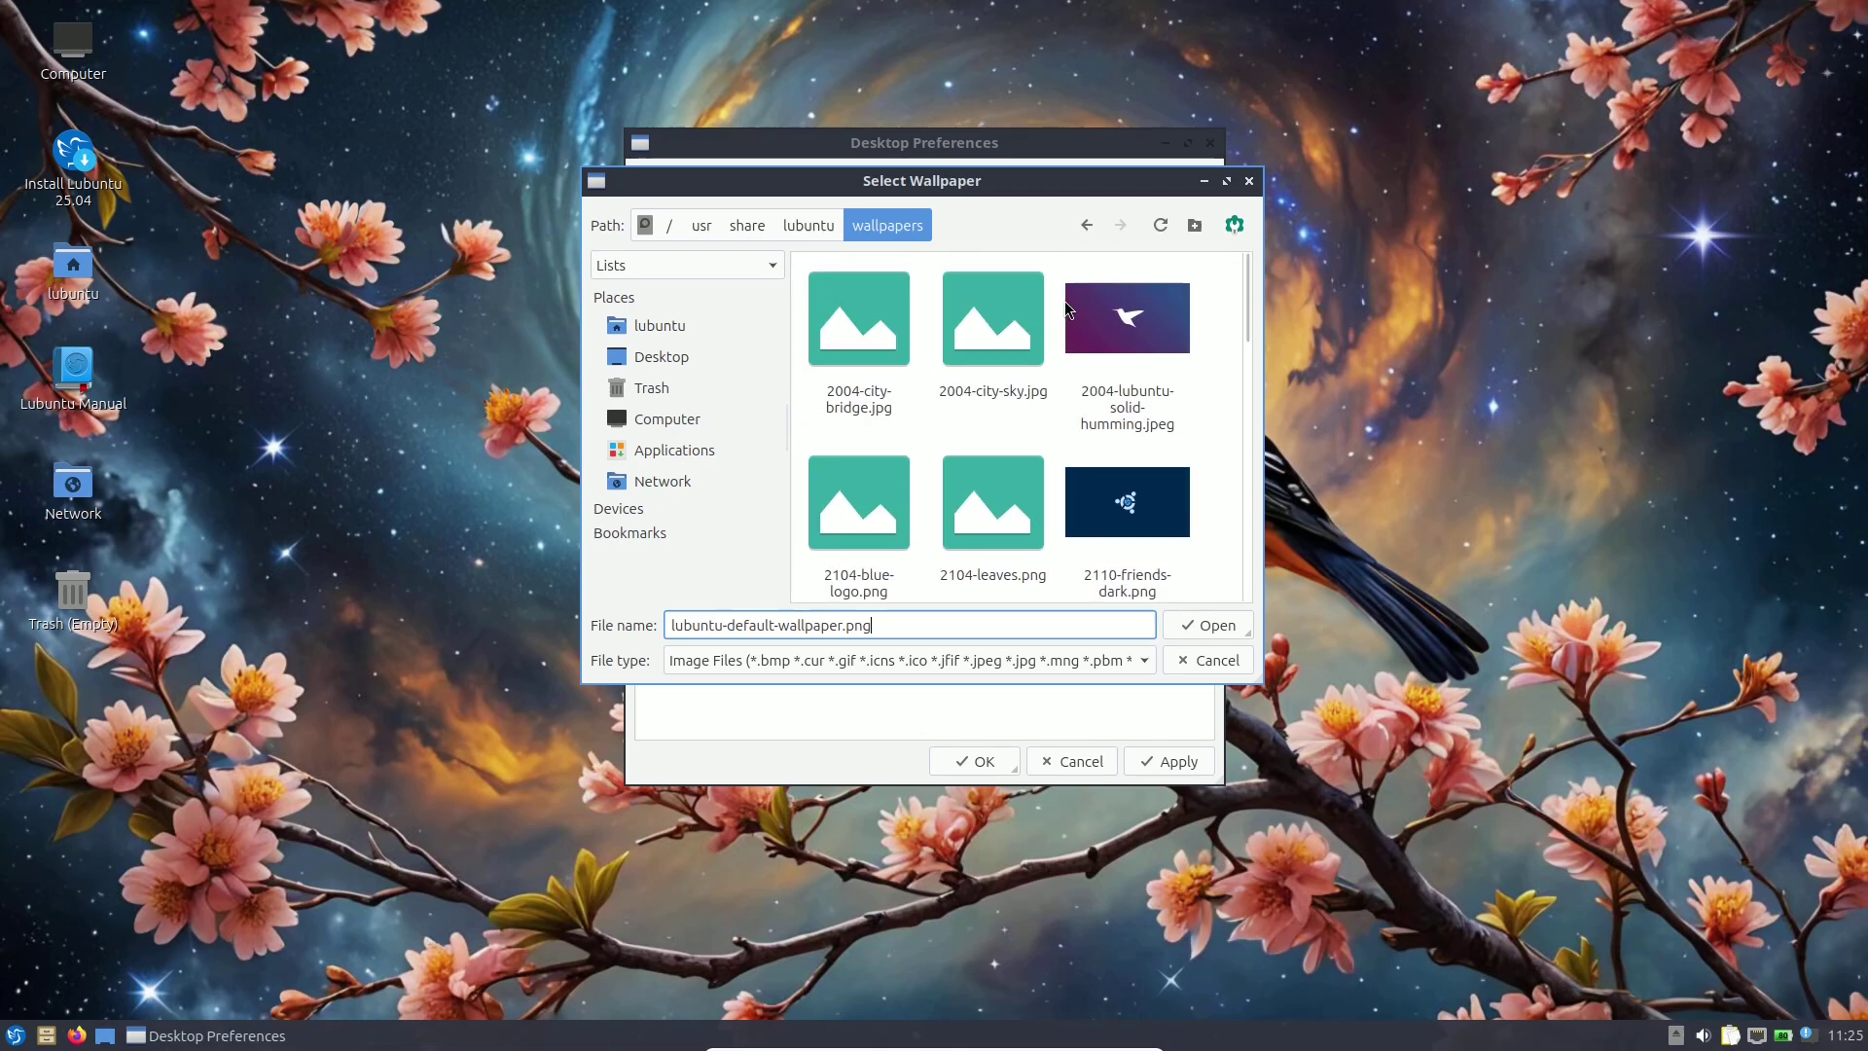
scroll(1095, 390, up, 4)
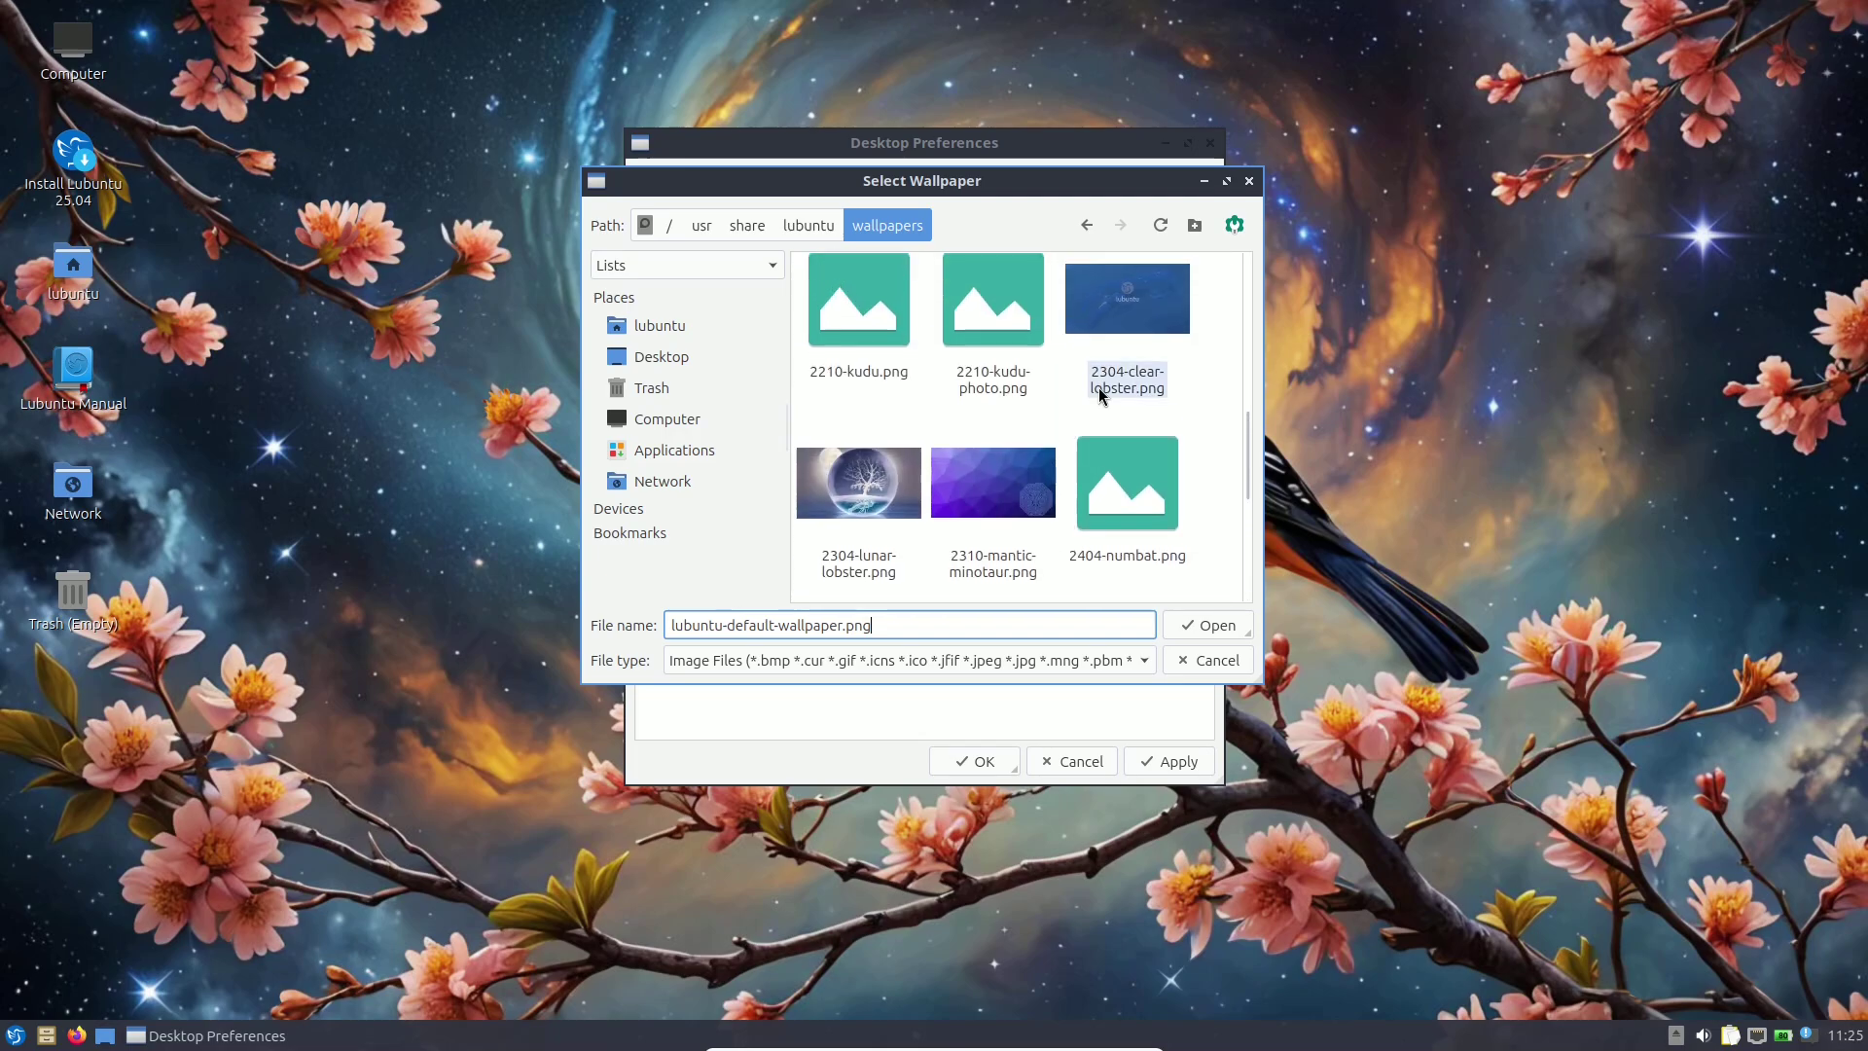
scroll(1112, 389, up, 2)
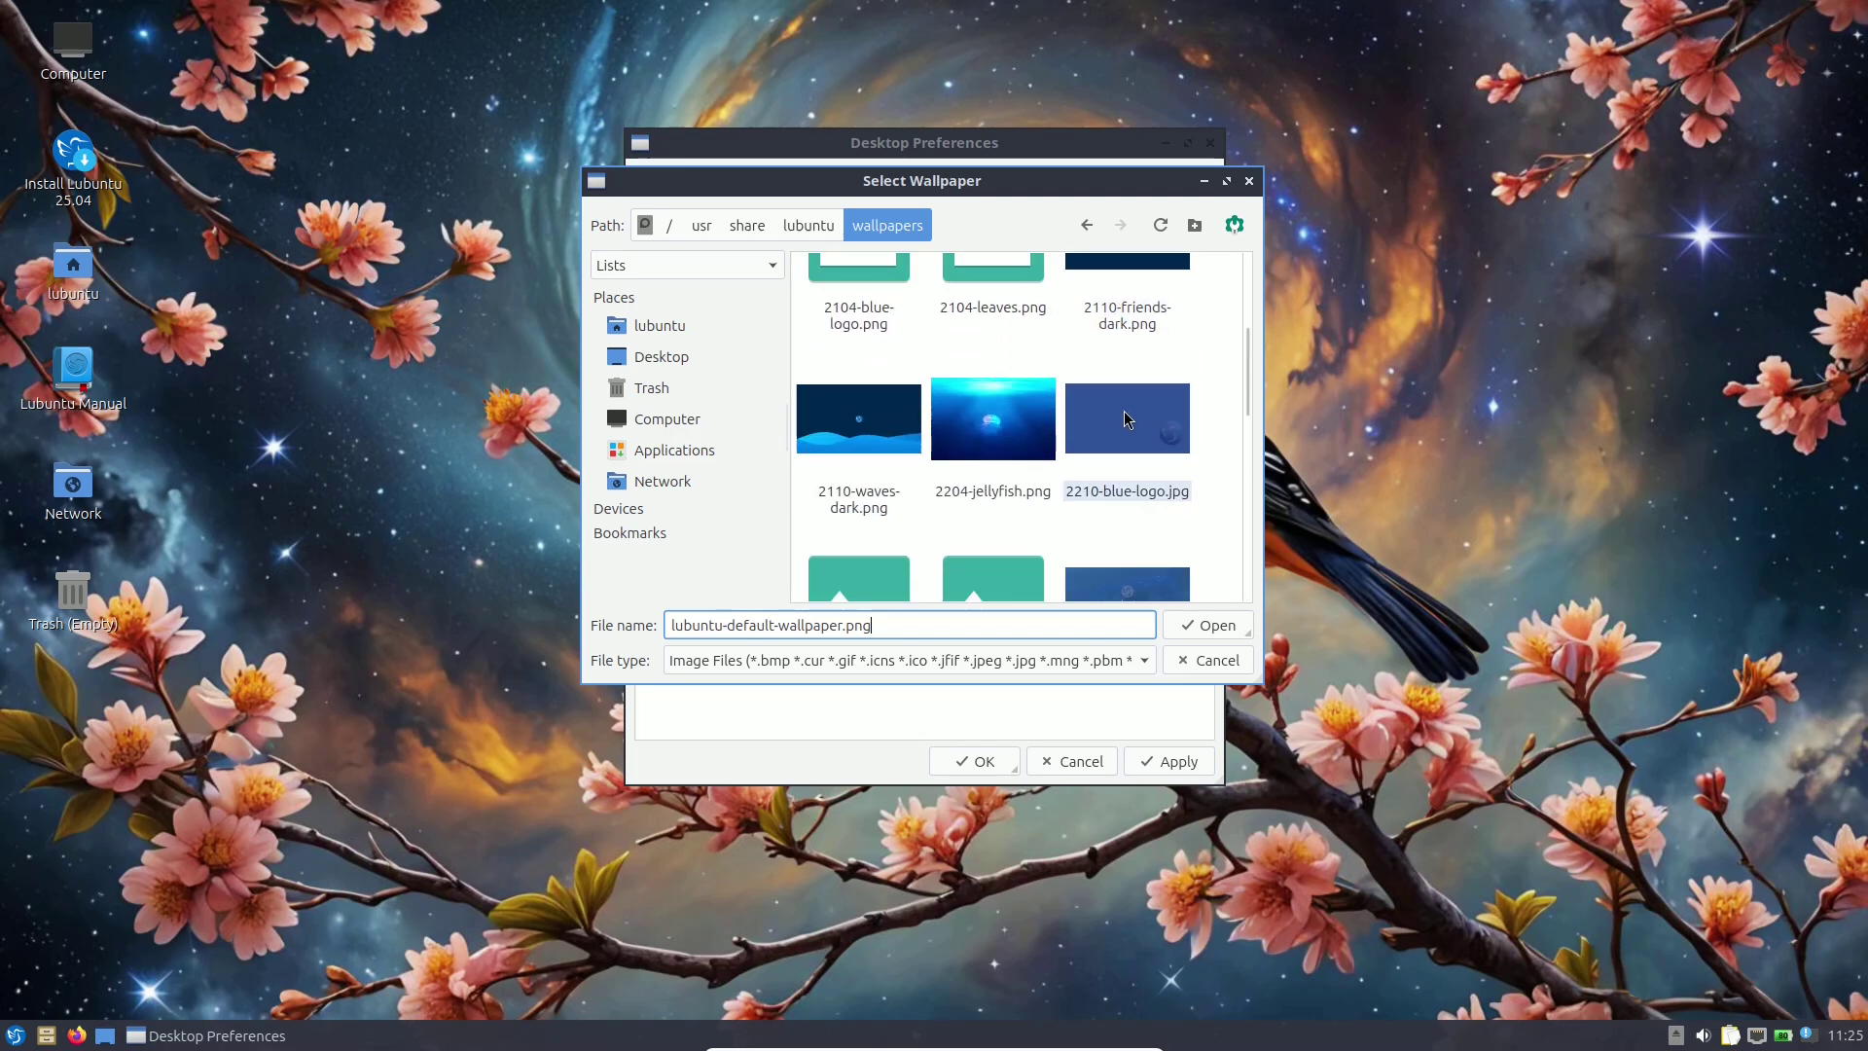
click(1117, 299)
click(1158, 569)
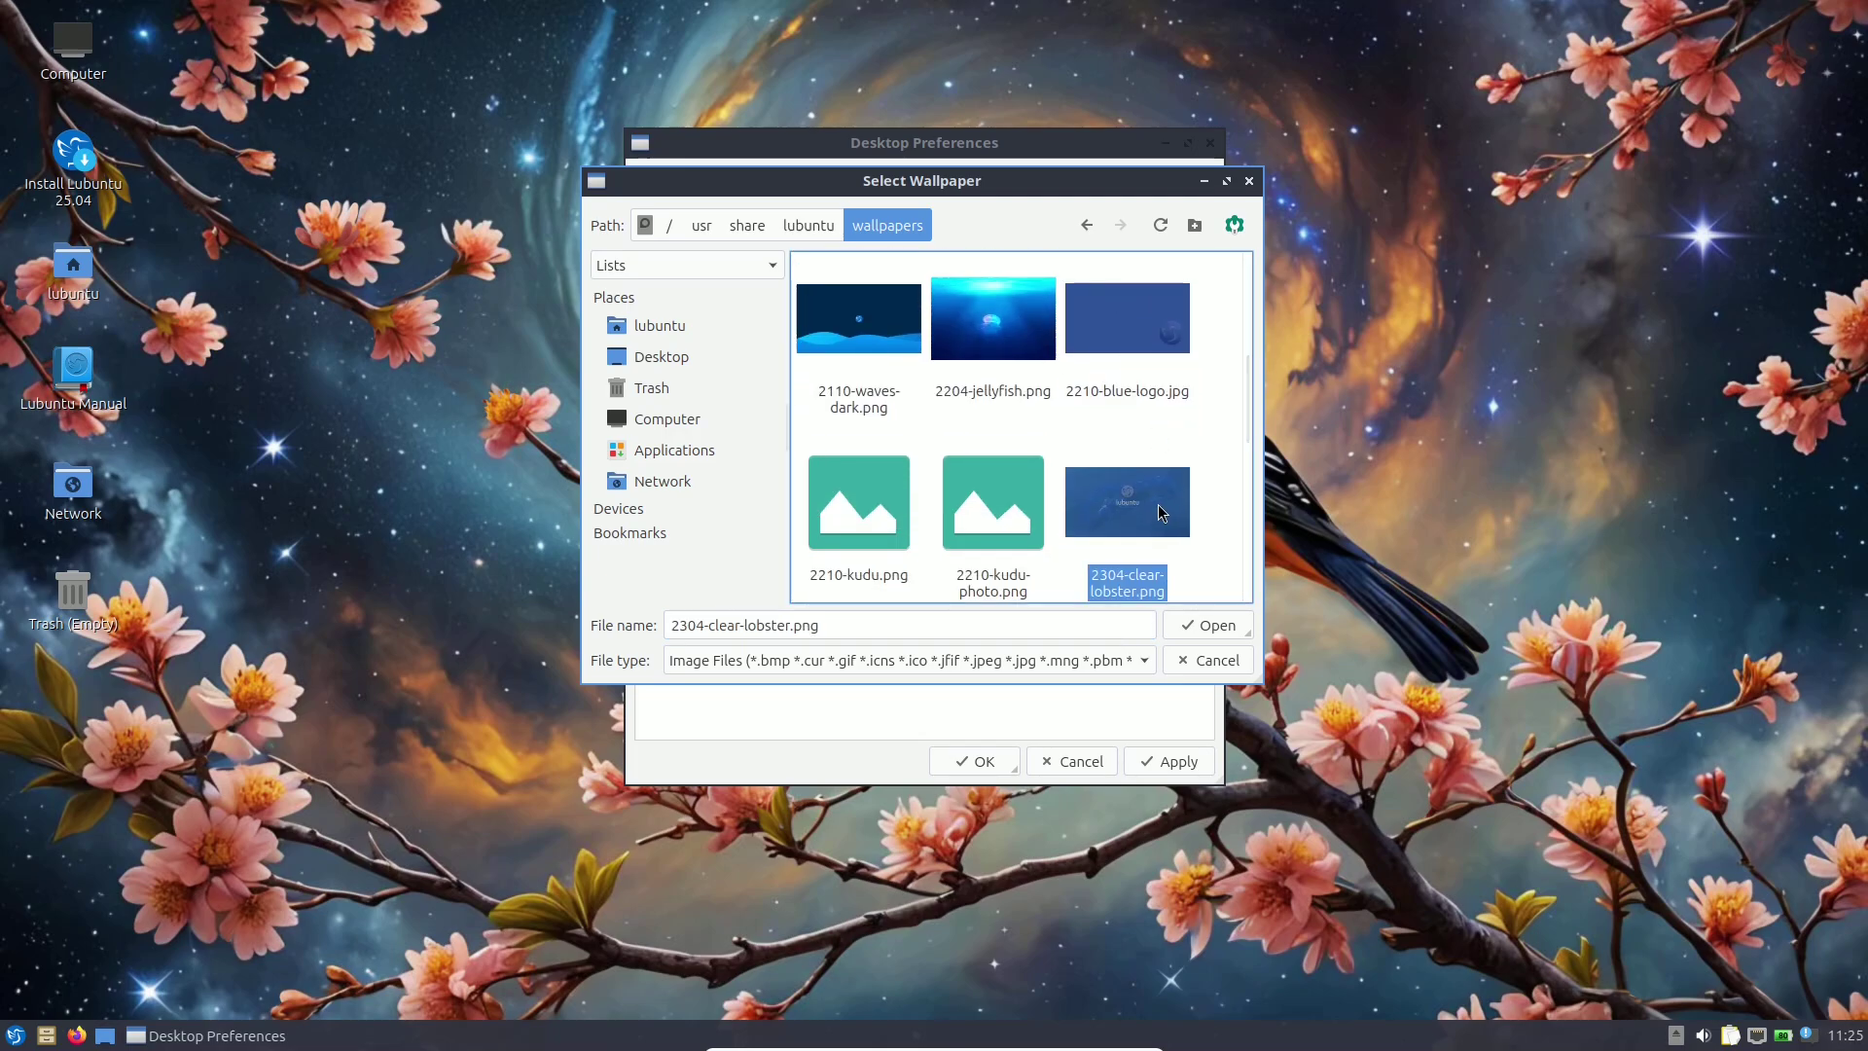
click(1211, 628)
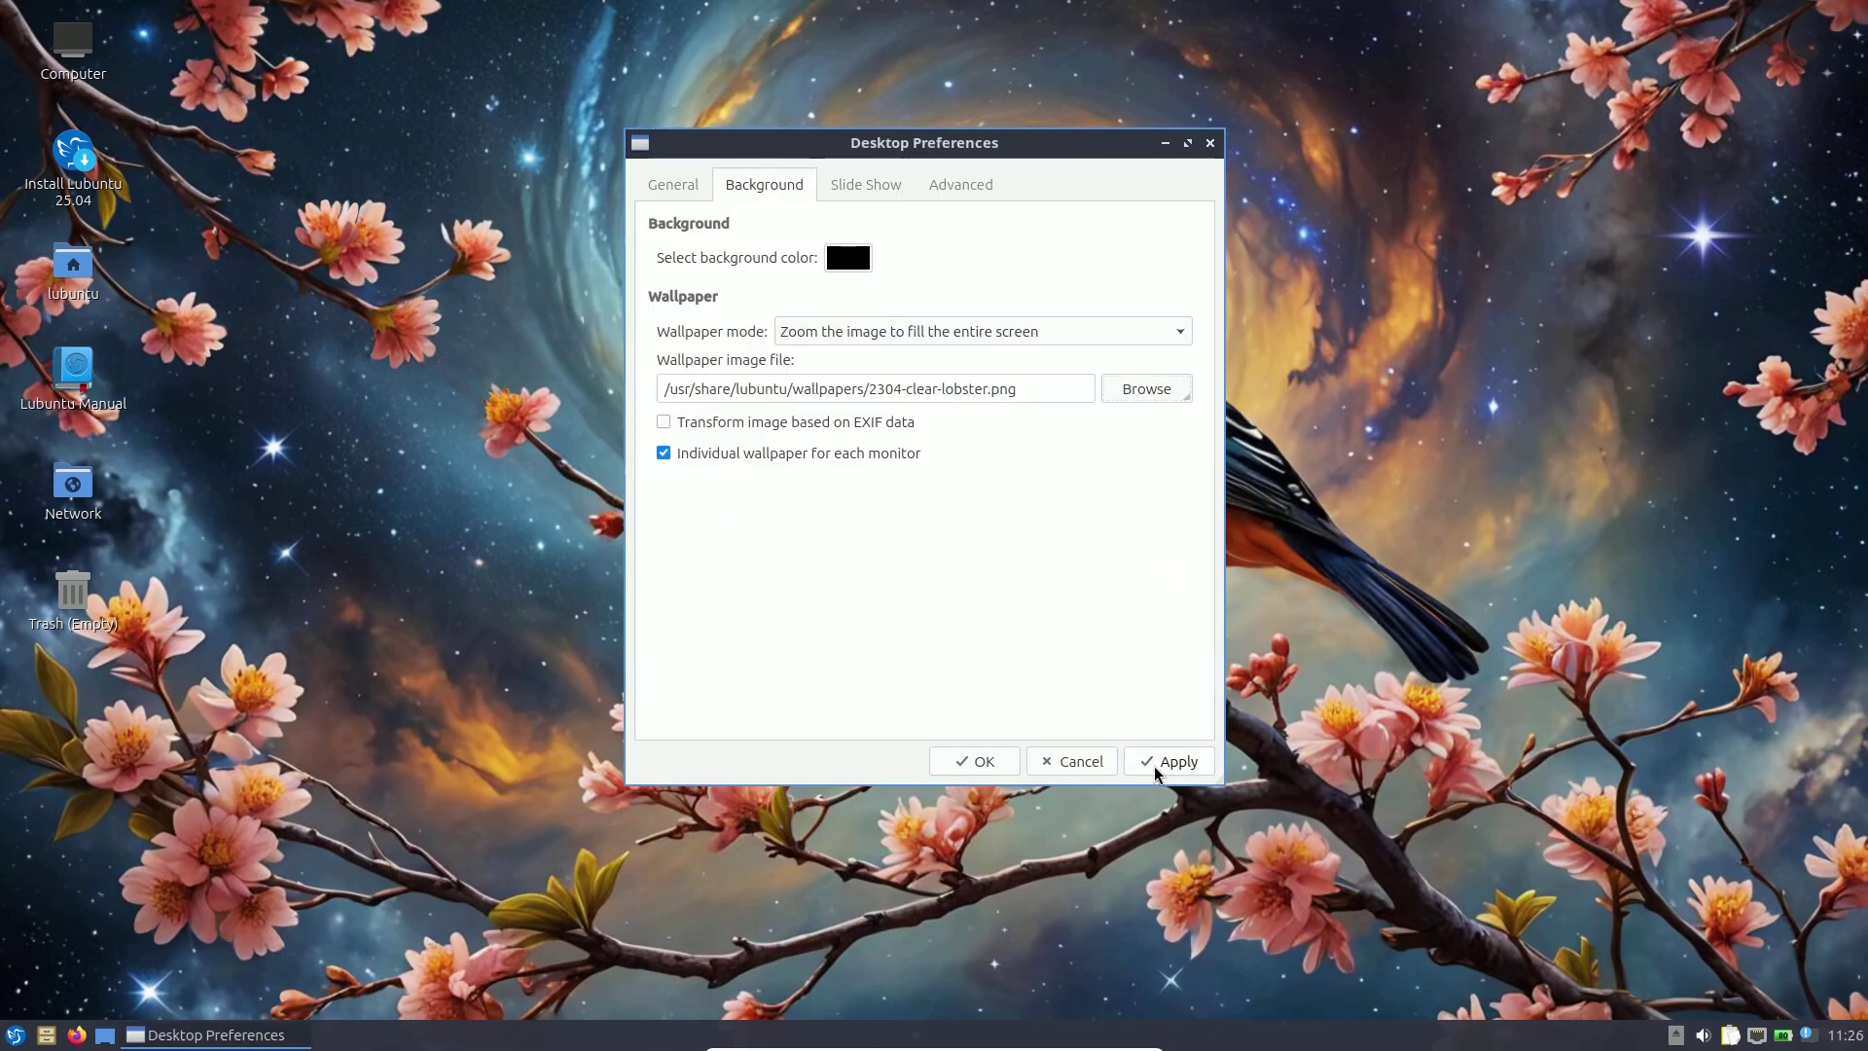
click(975, 761)
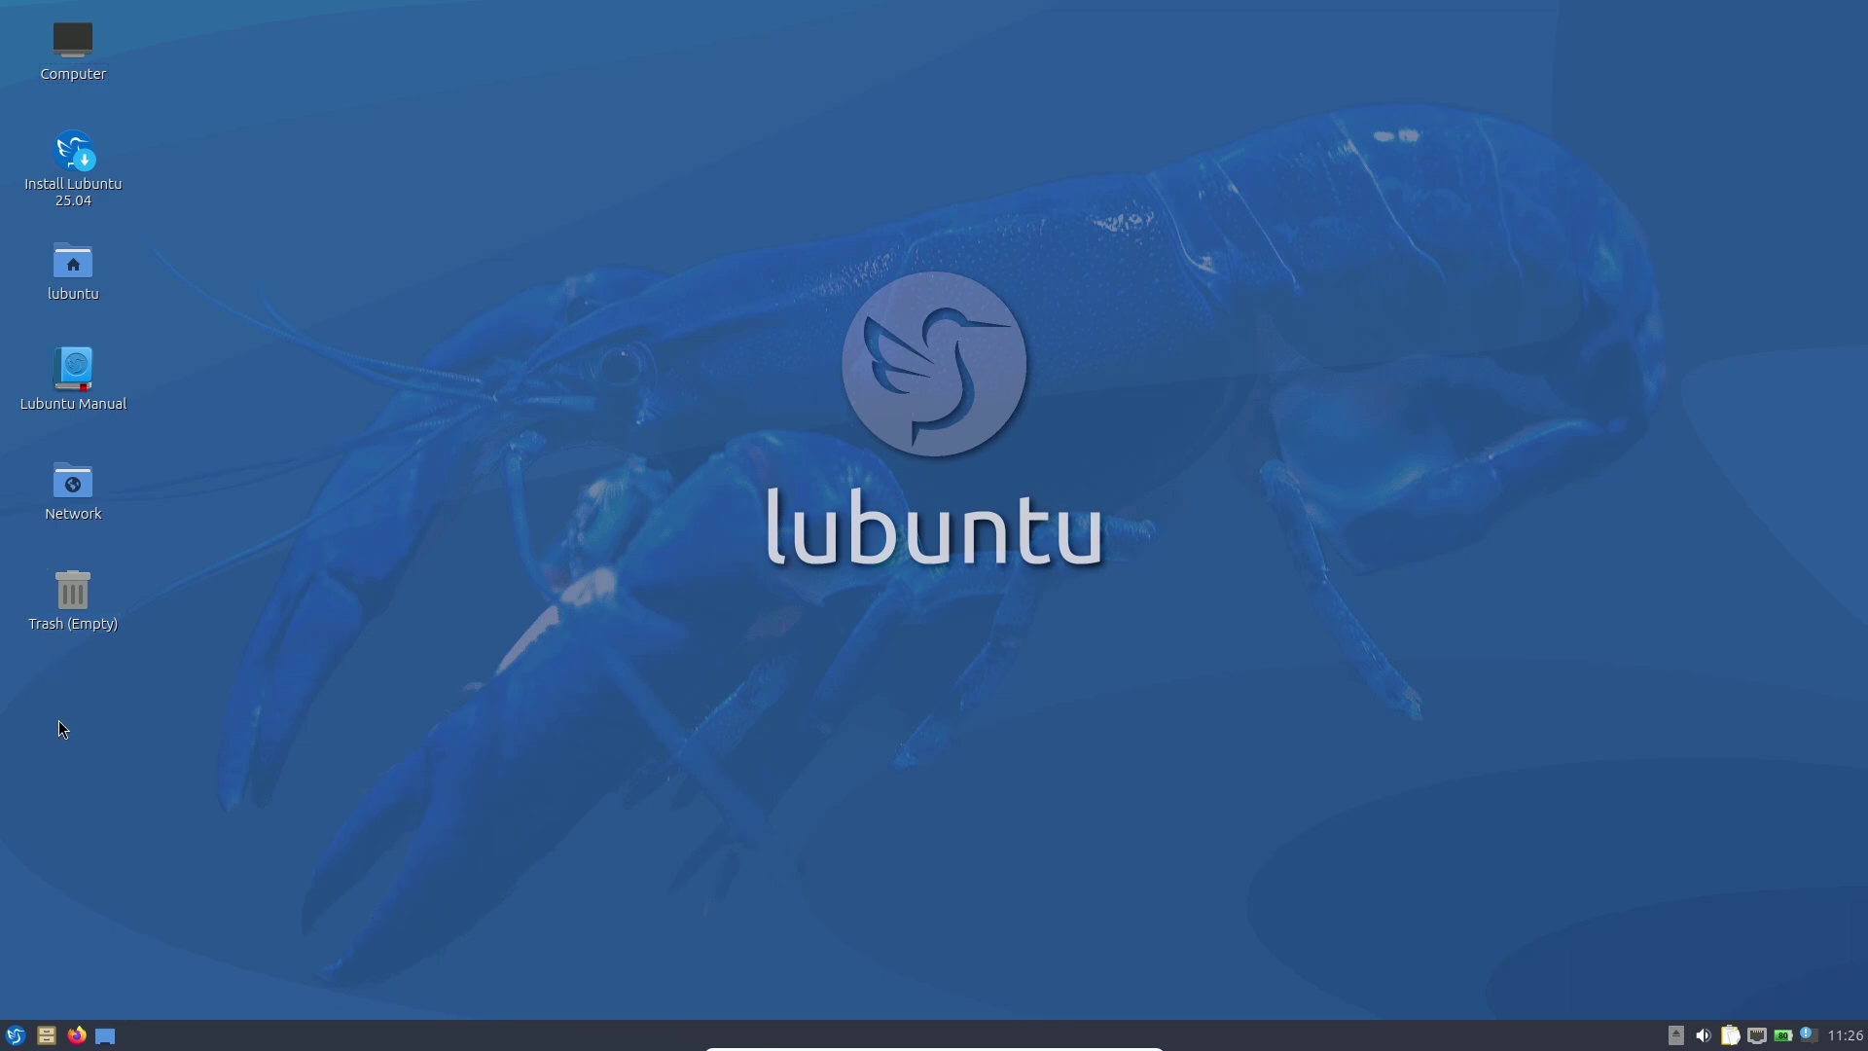
Launch qps from the application menu's System Tools category.
click(18, 1031)
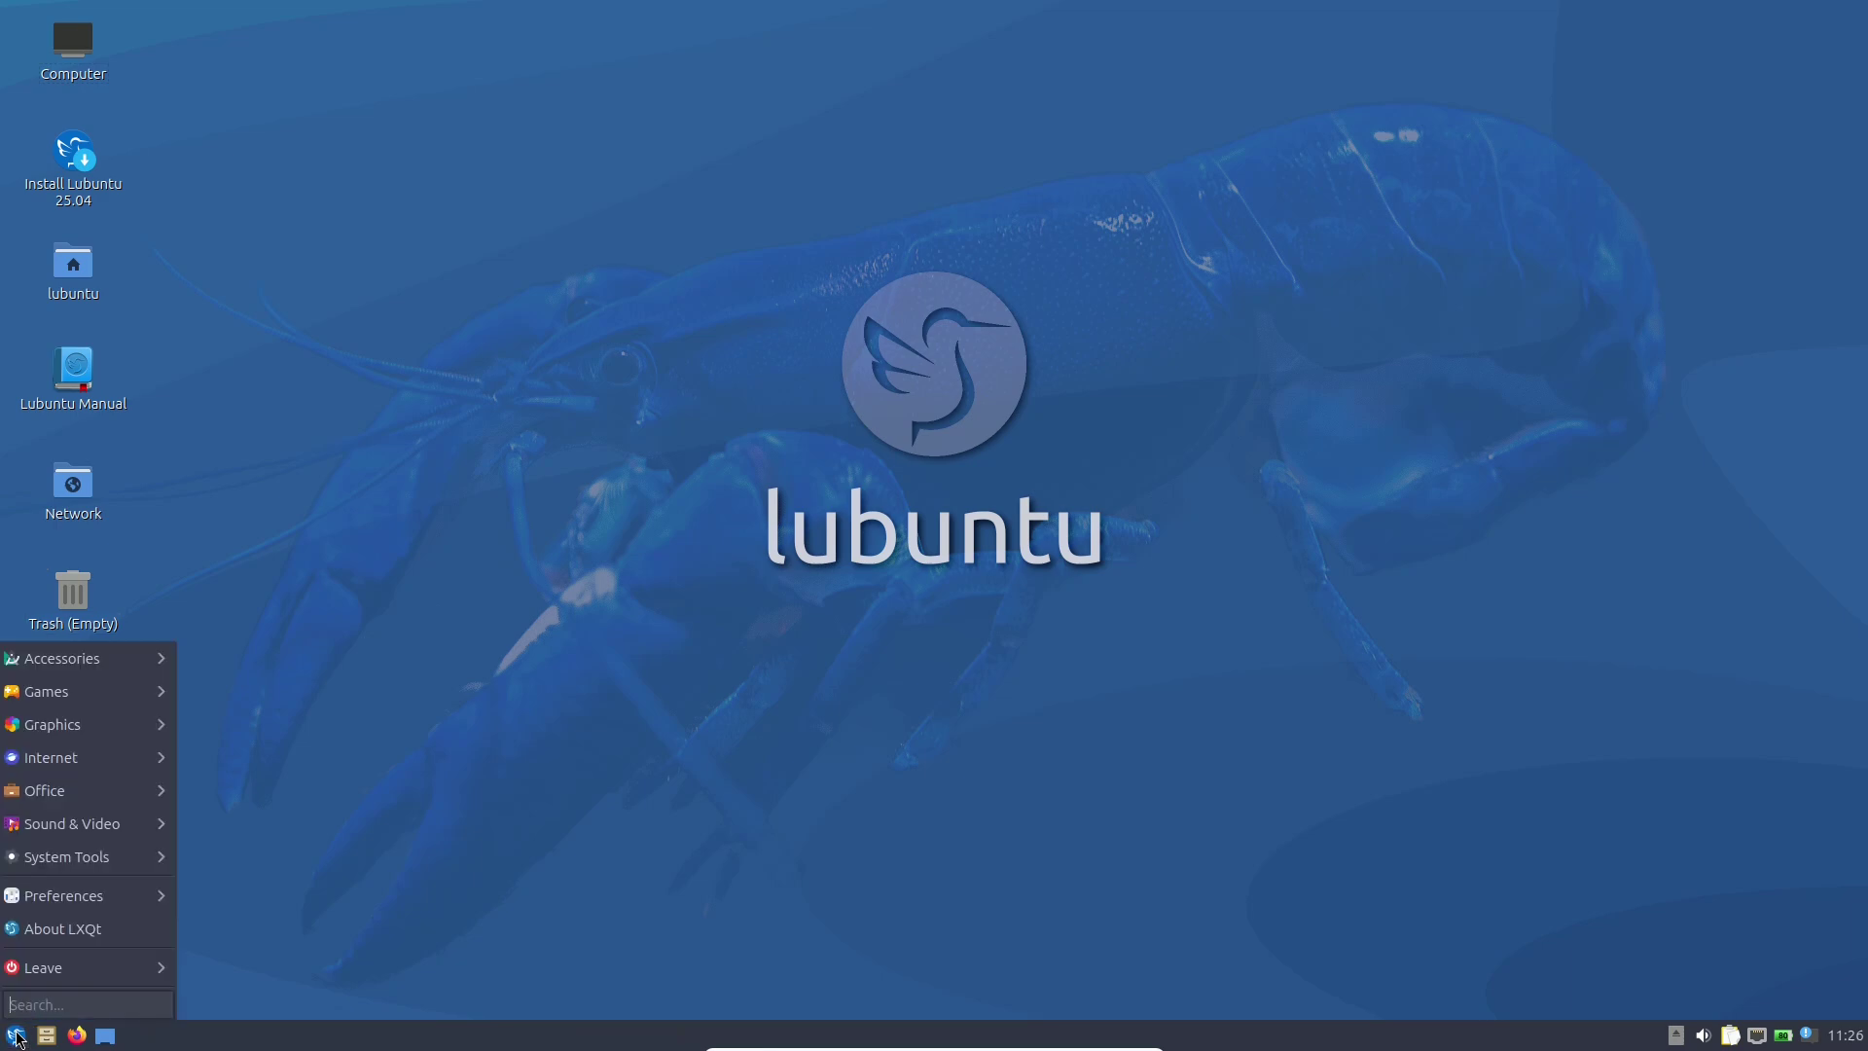
mouse_move(47, 965)
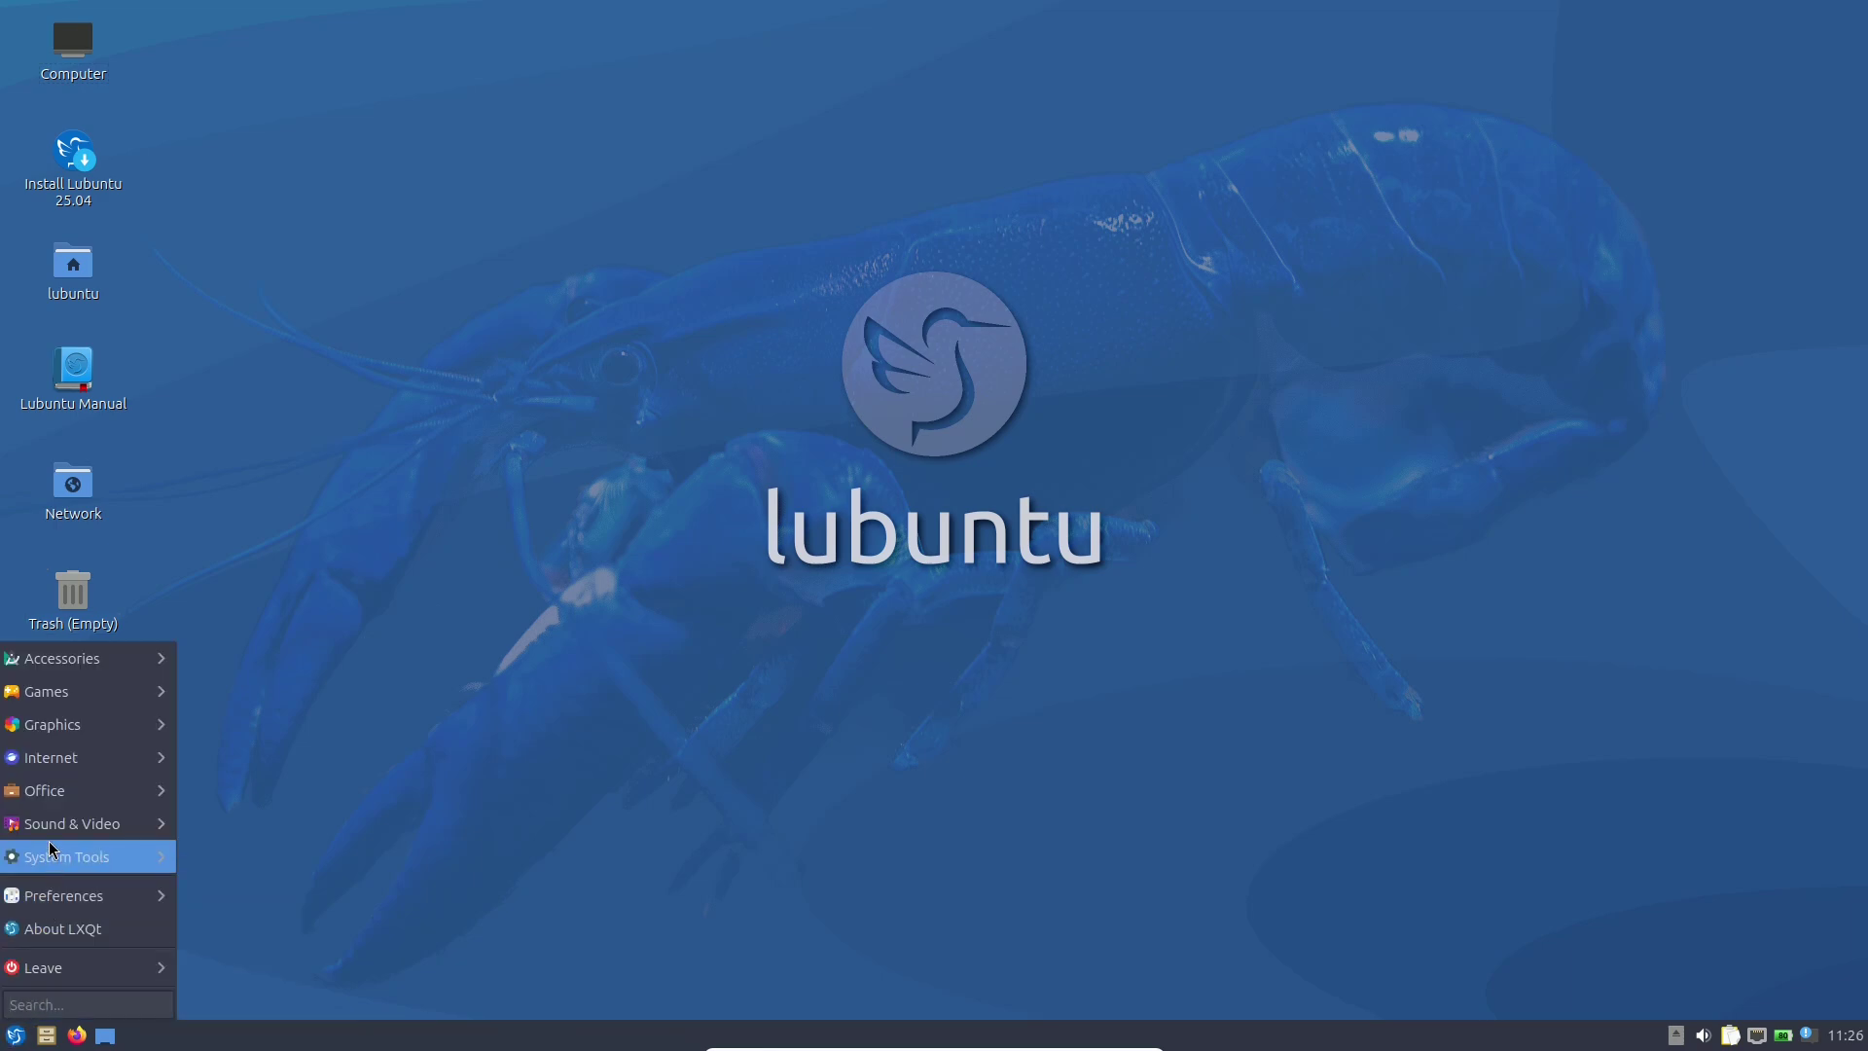
mouse_move(95, 860)
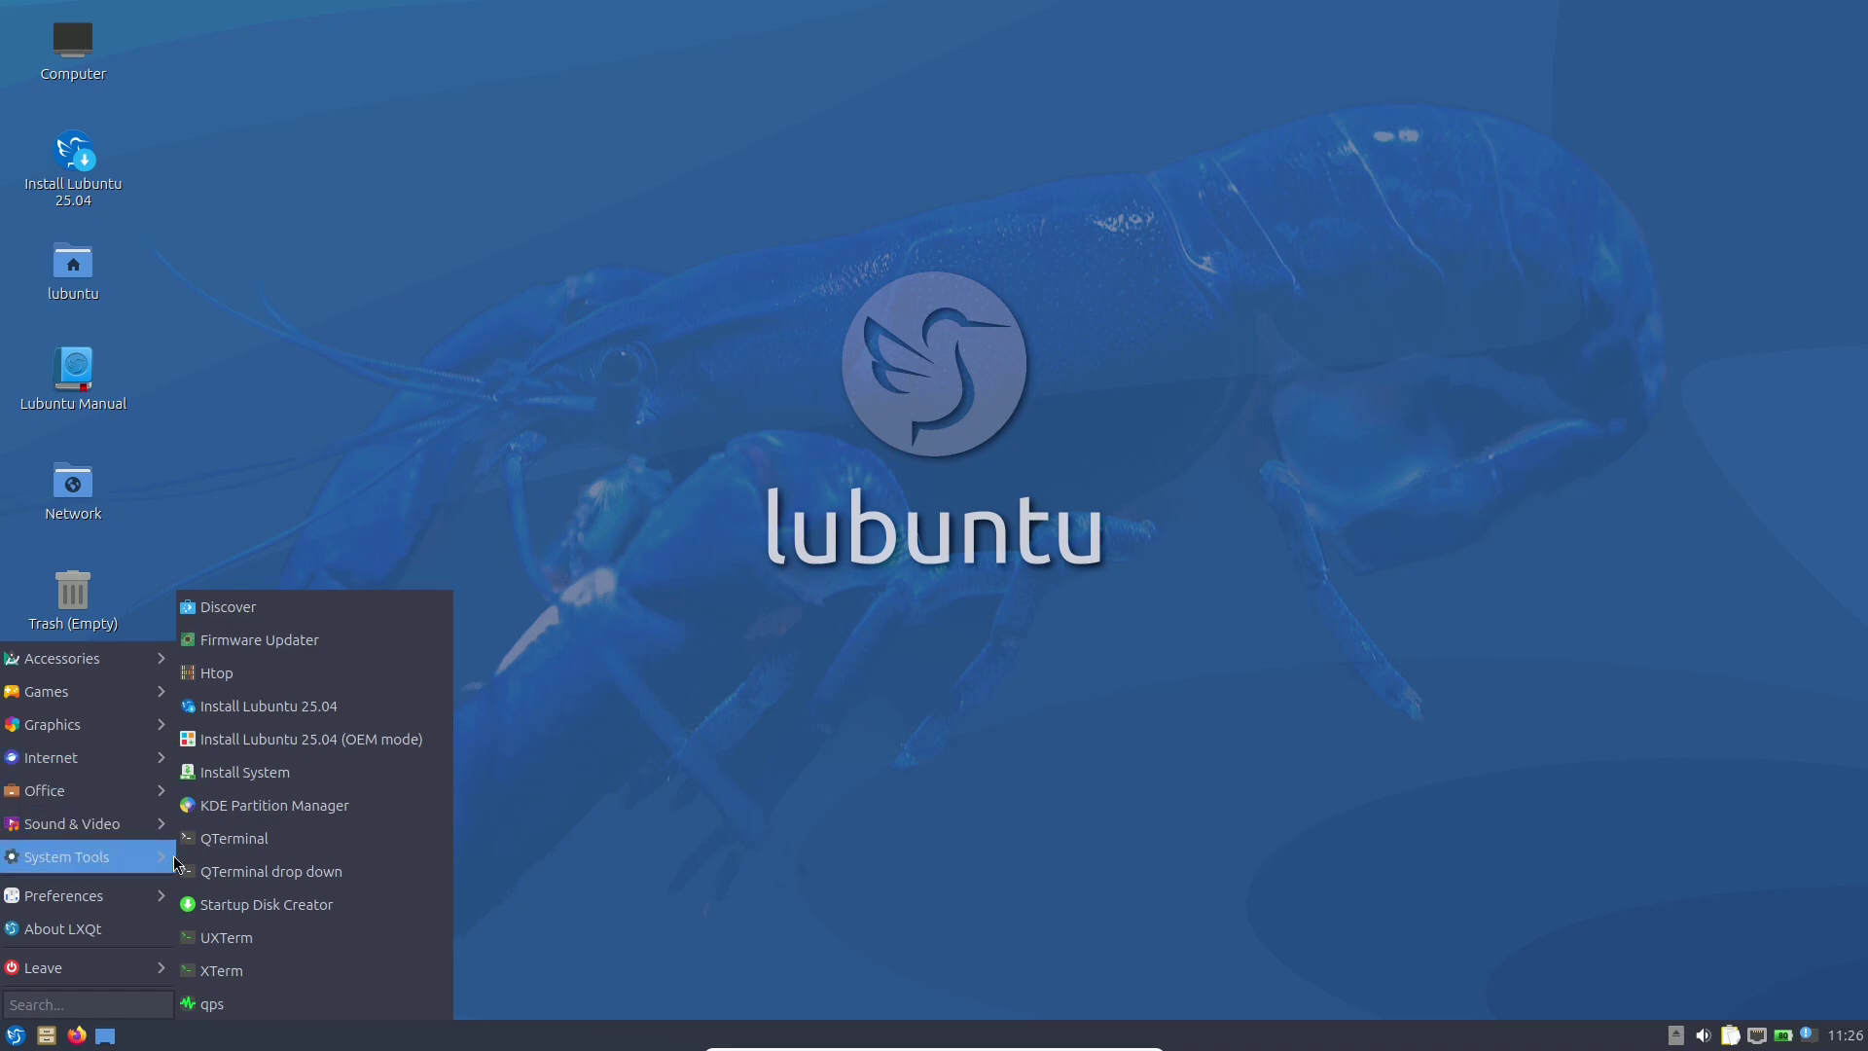
click(272, 1004)
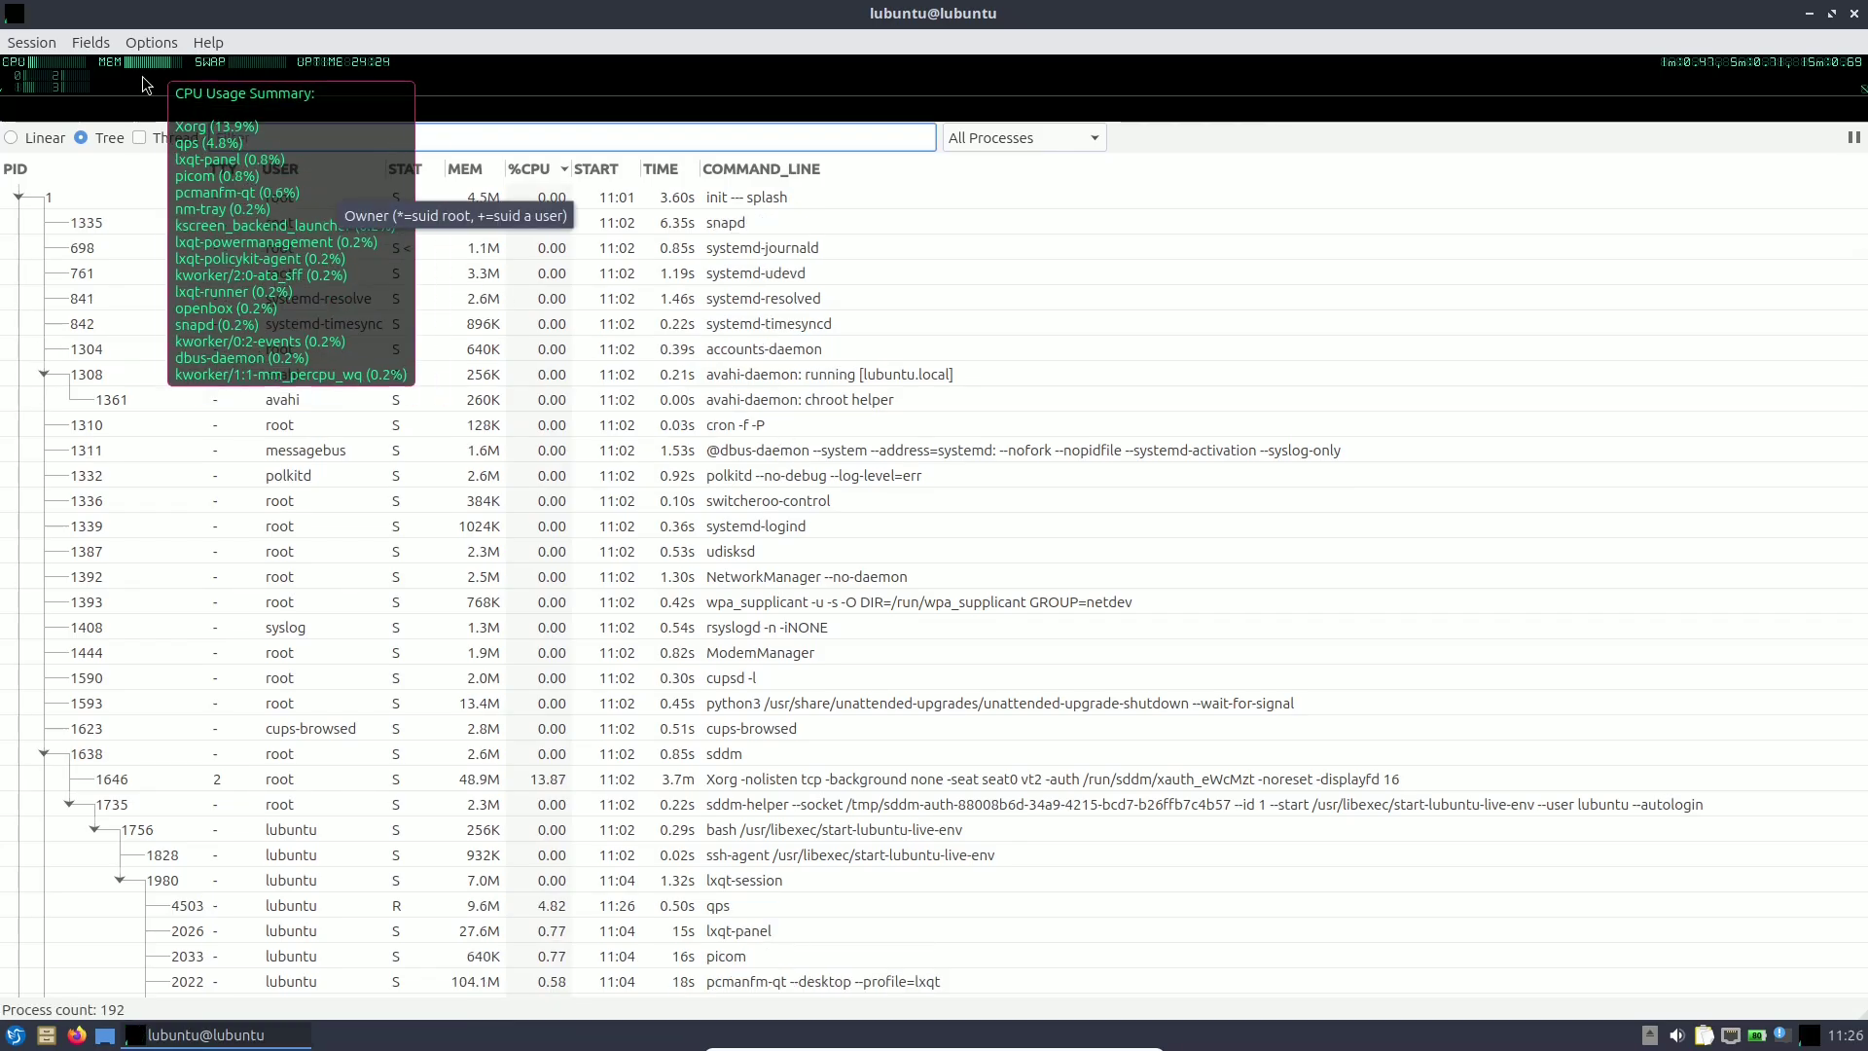
Check the CPU, MEM and SWAP meters, then quit qps with Ctrl+Q.
mouse_move(138, 60)
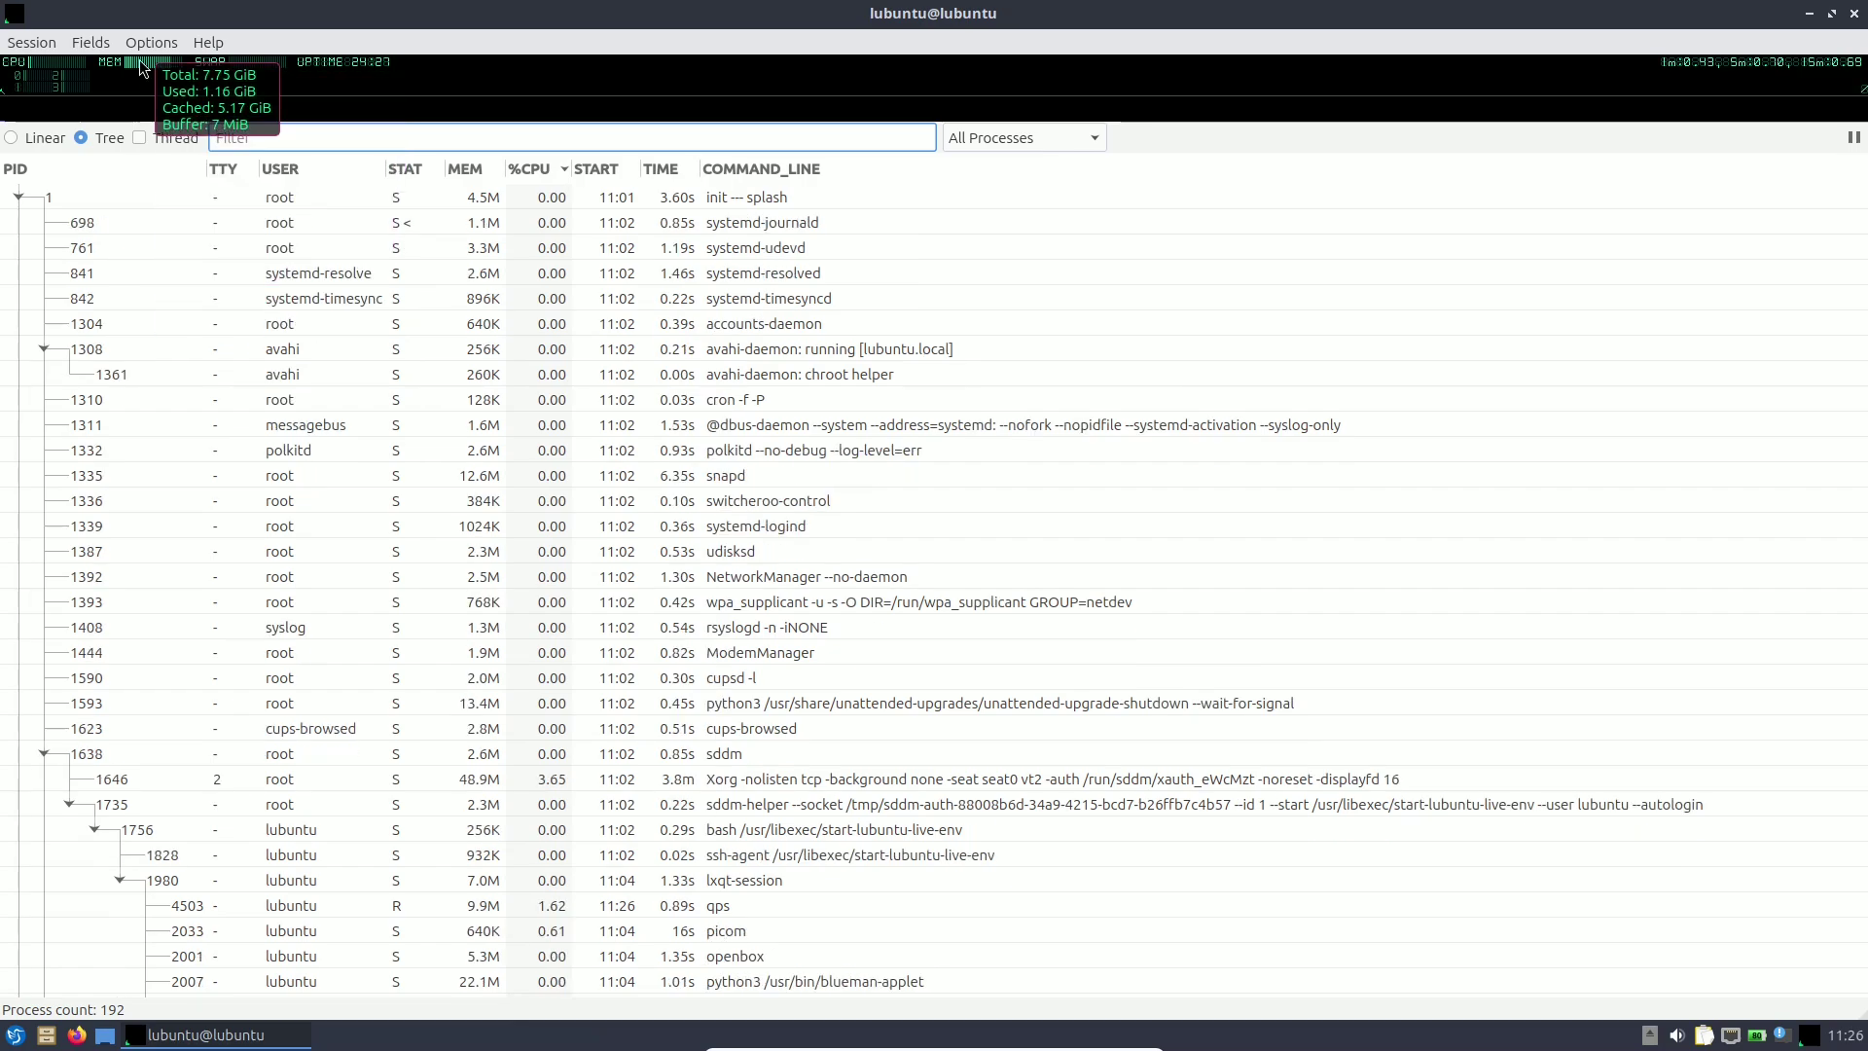
mouse_move(313, 76)
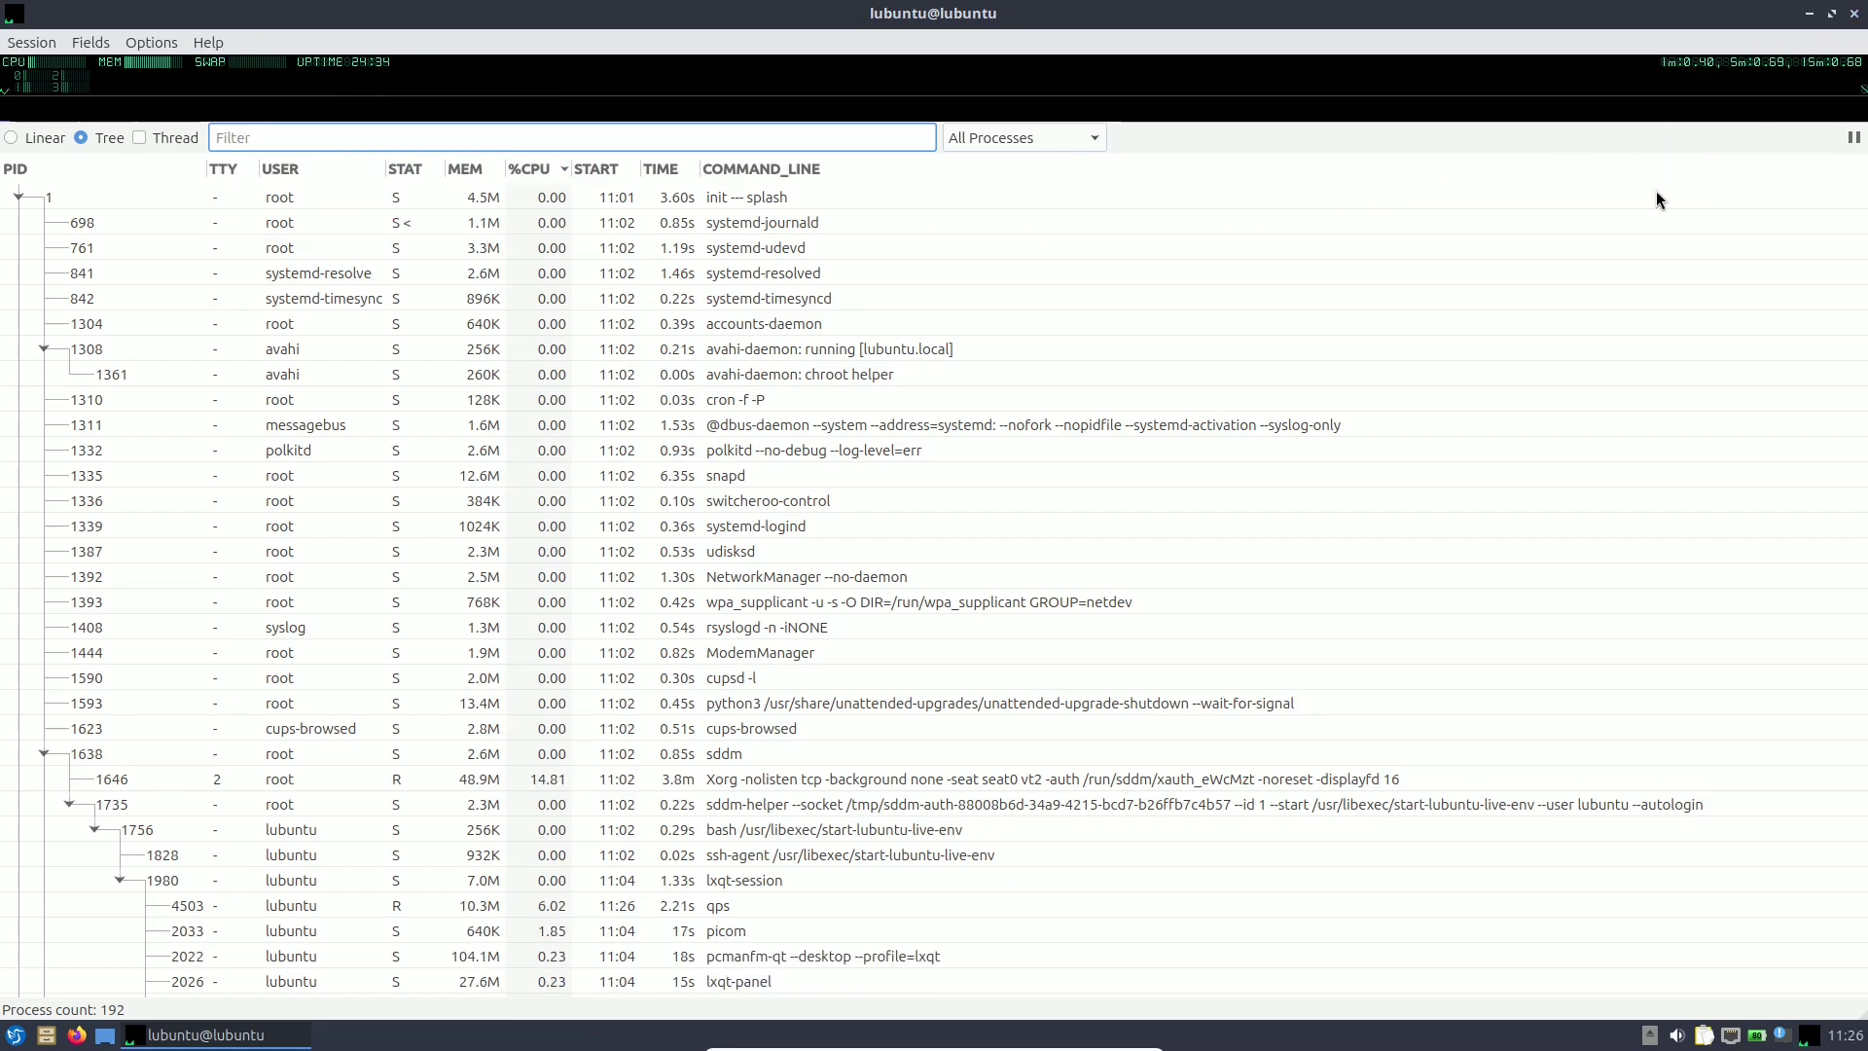
key(ctrl+q)
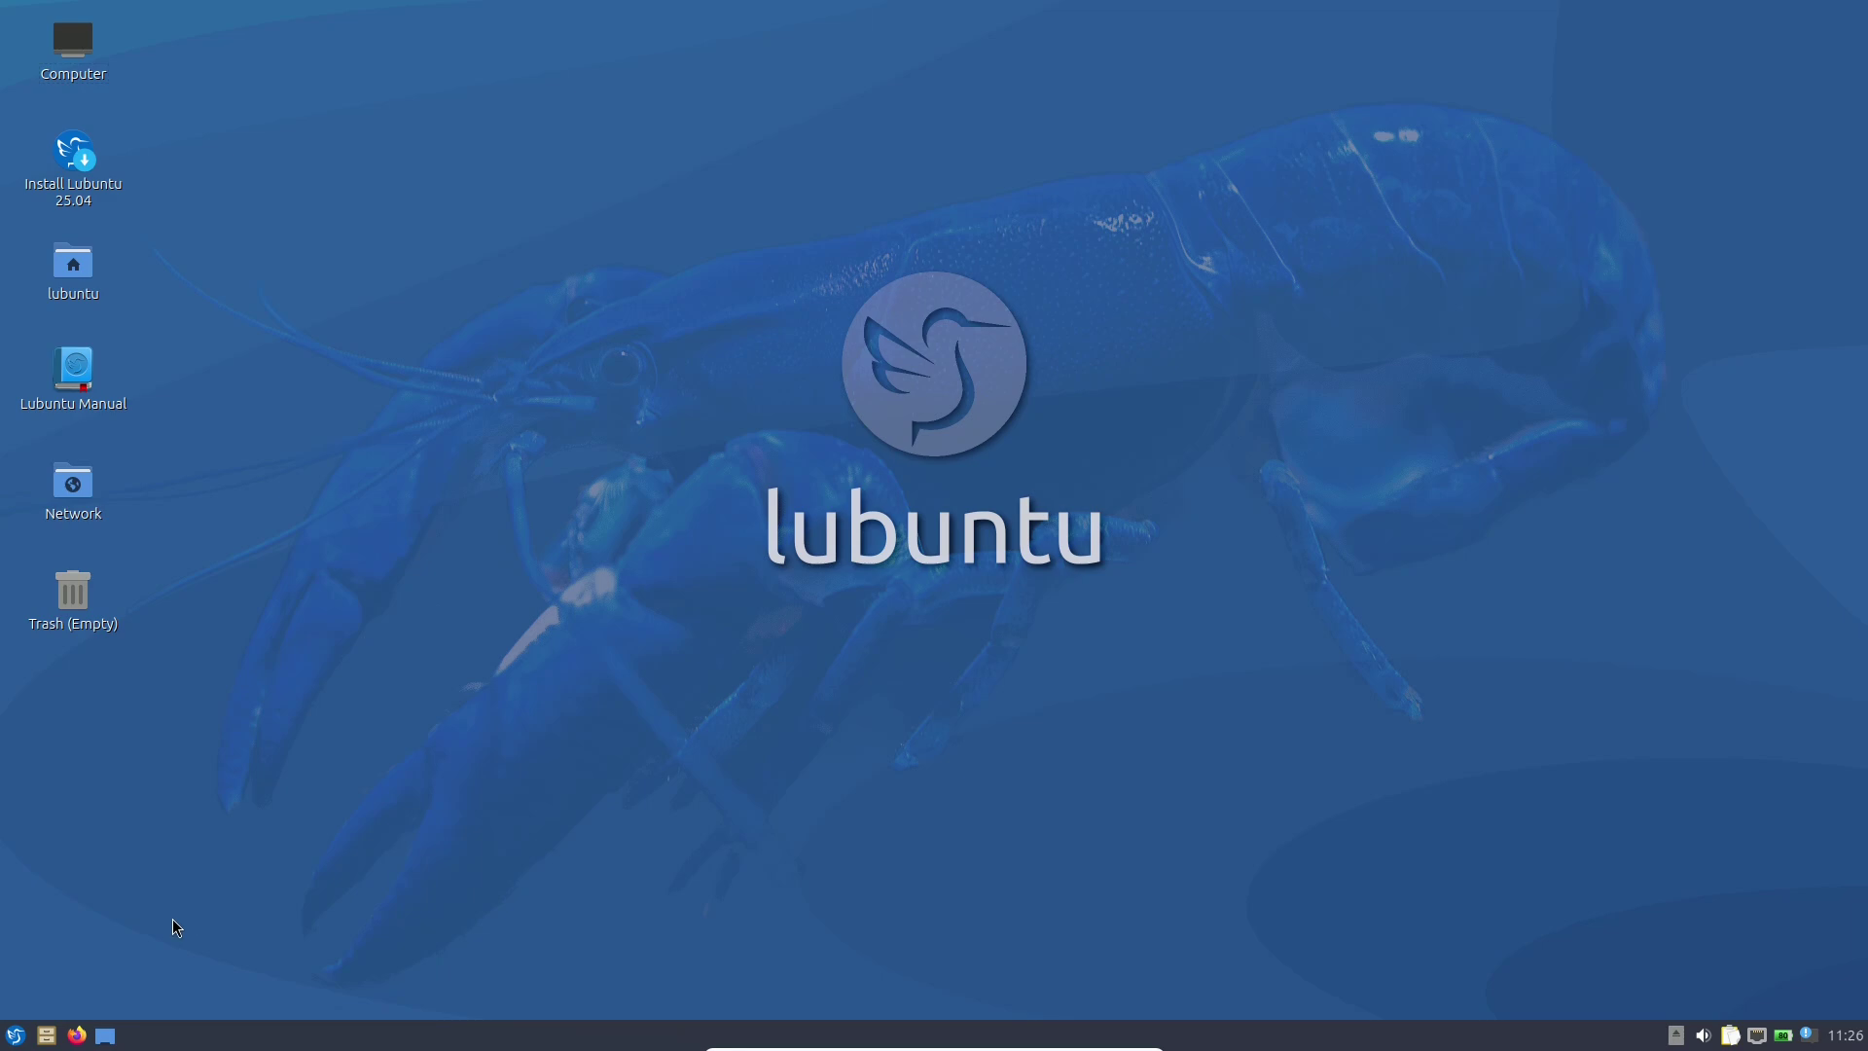
View and close About LXQt (version 2.1.0), then show the menu's Leave options.
click(15, 1035)
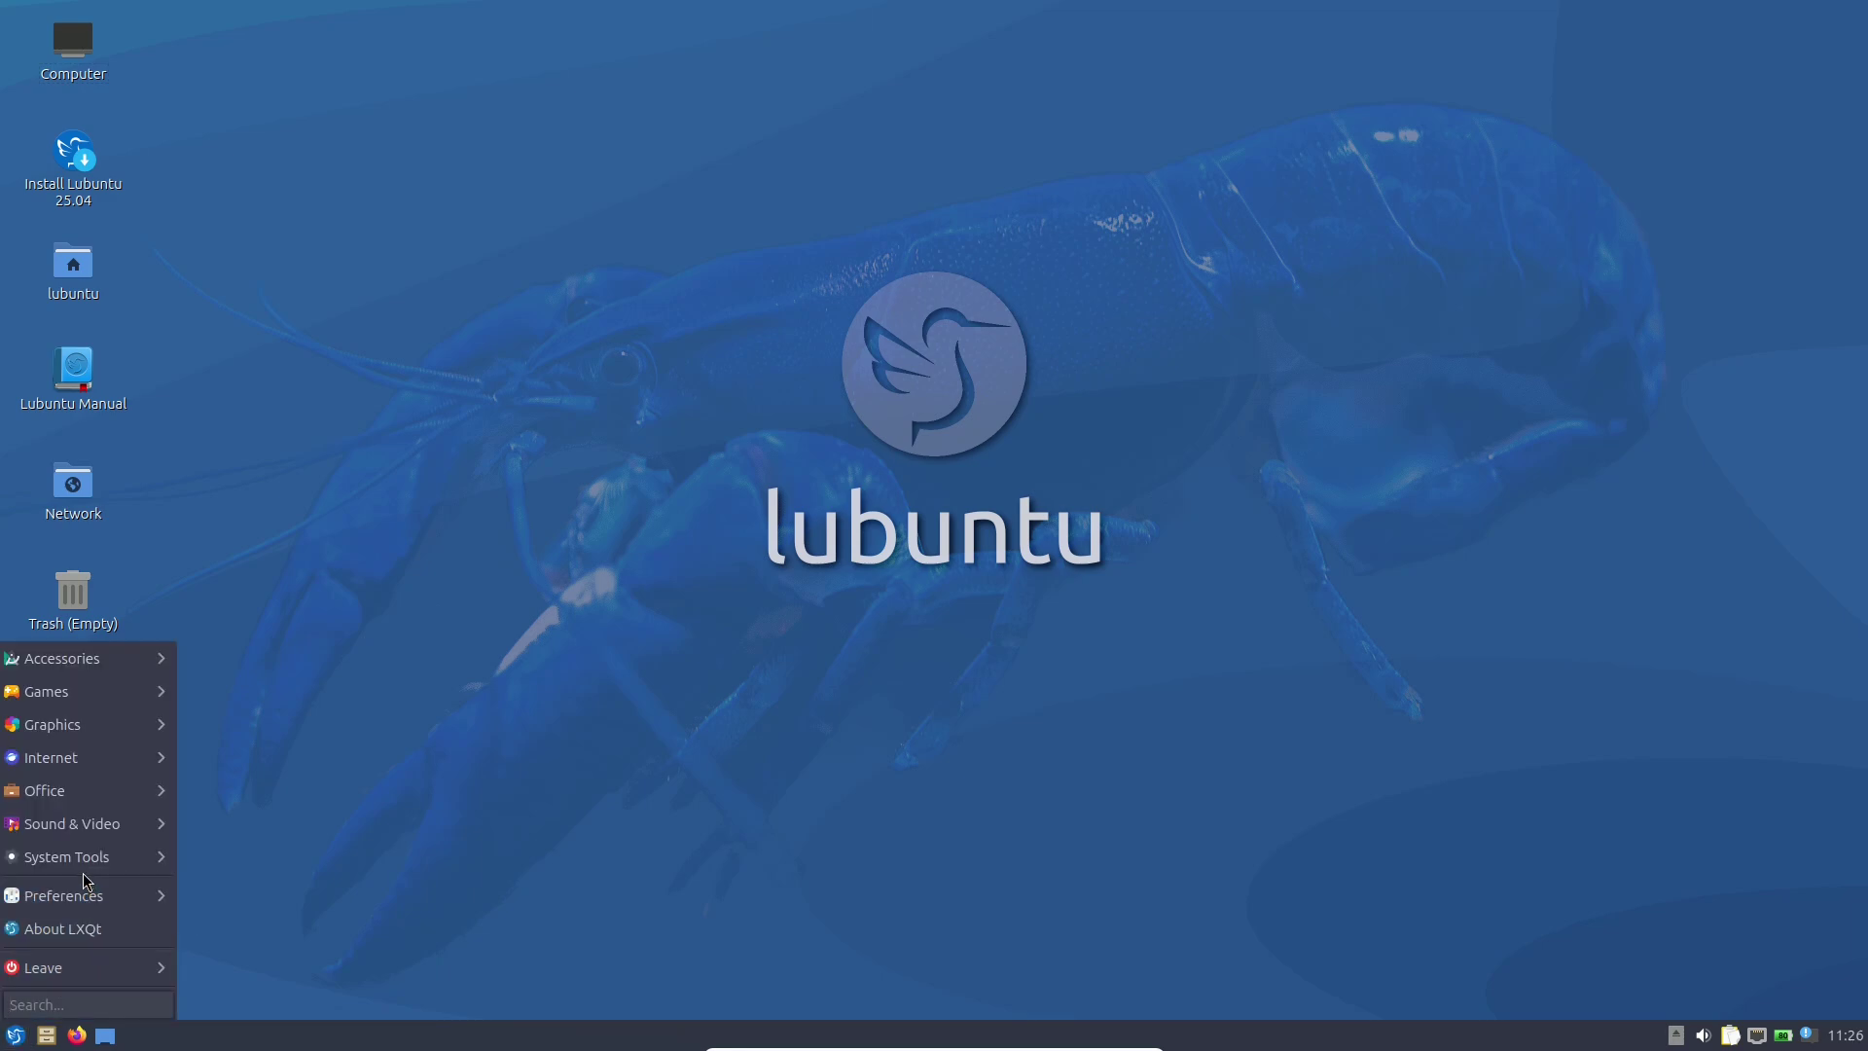
click(95, 917)
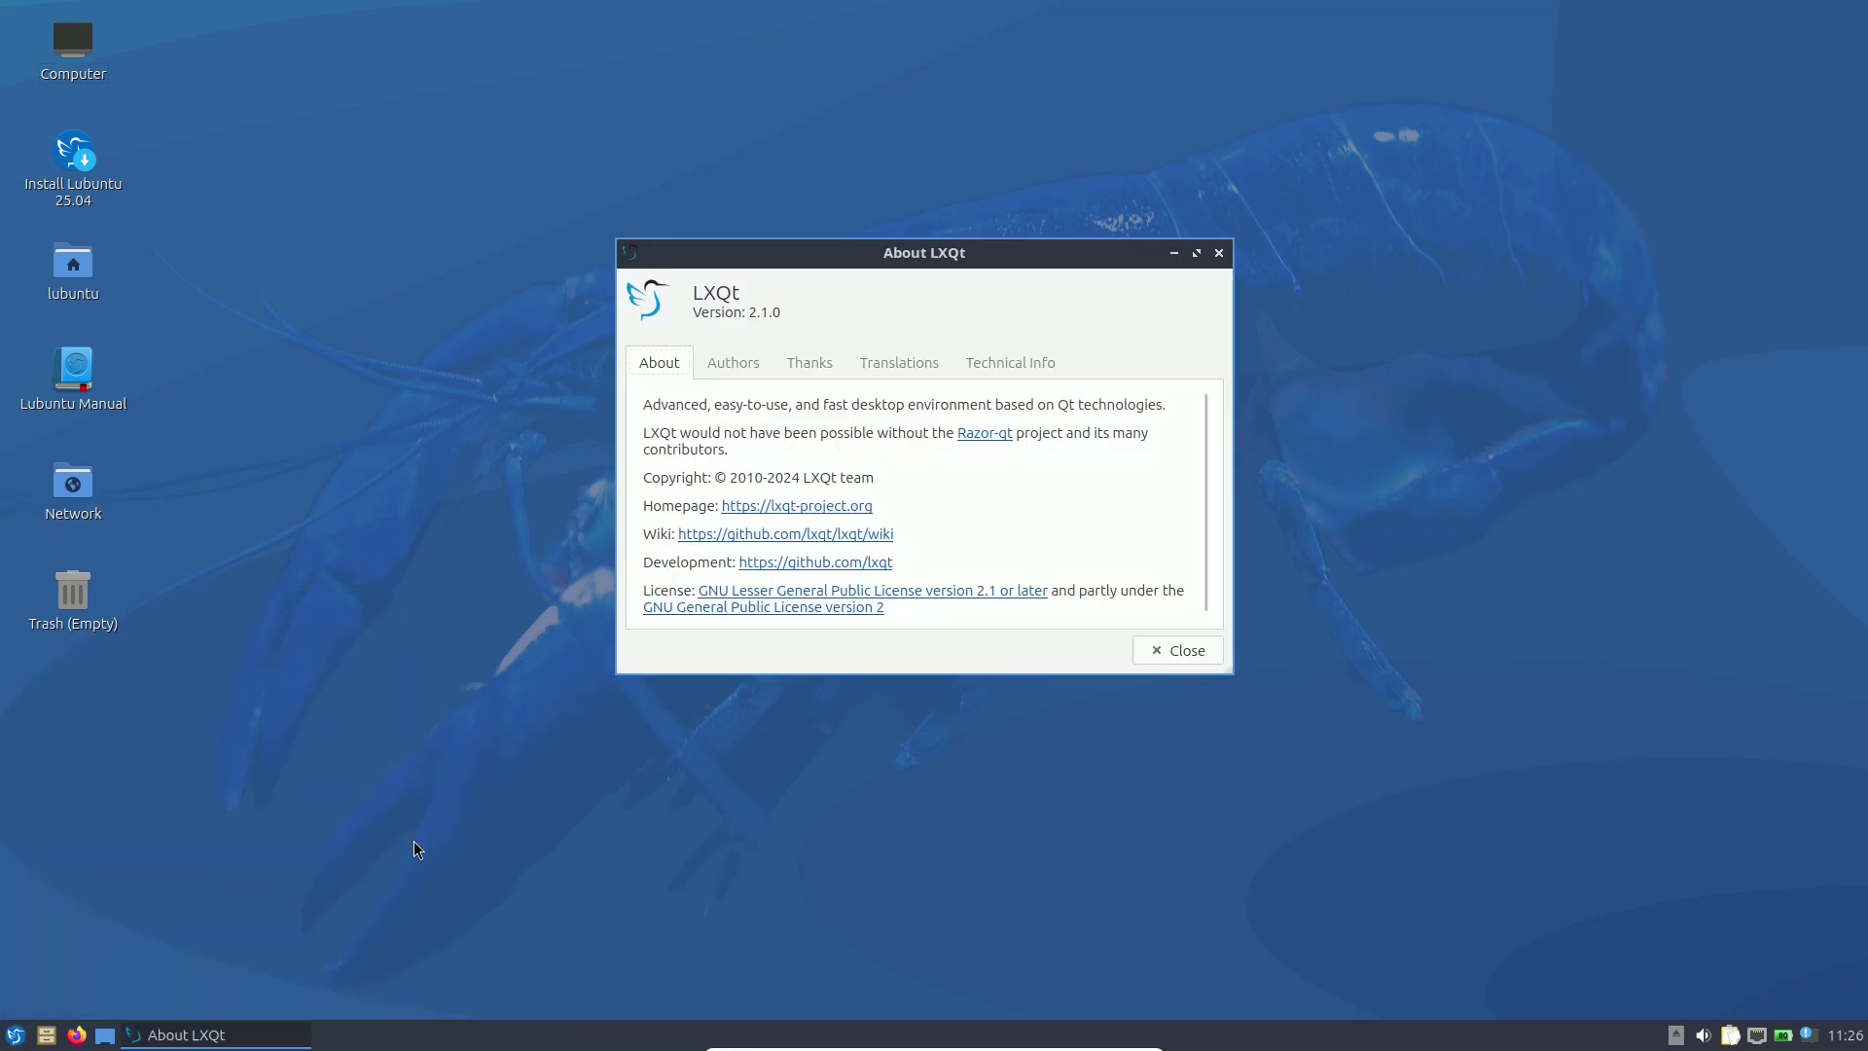
click(1177, 651)
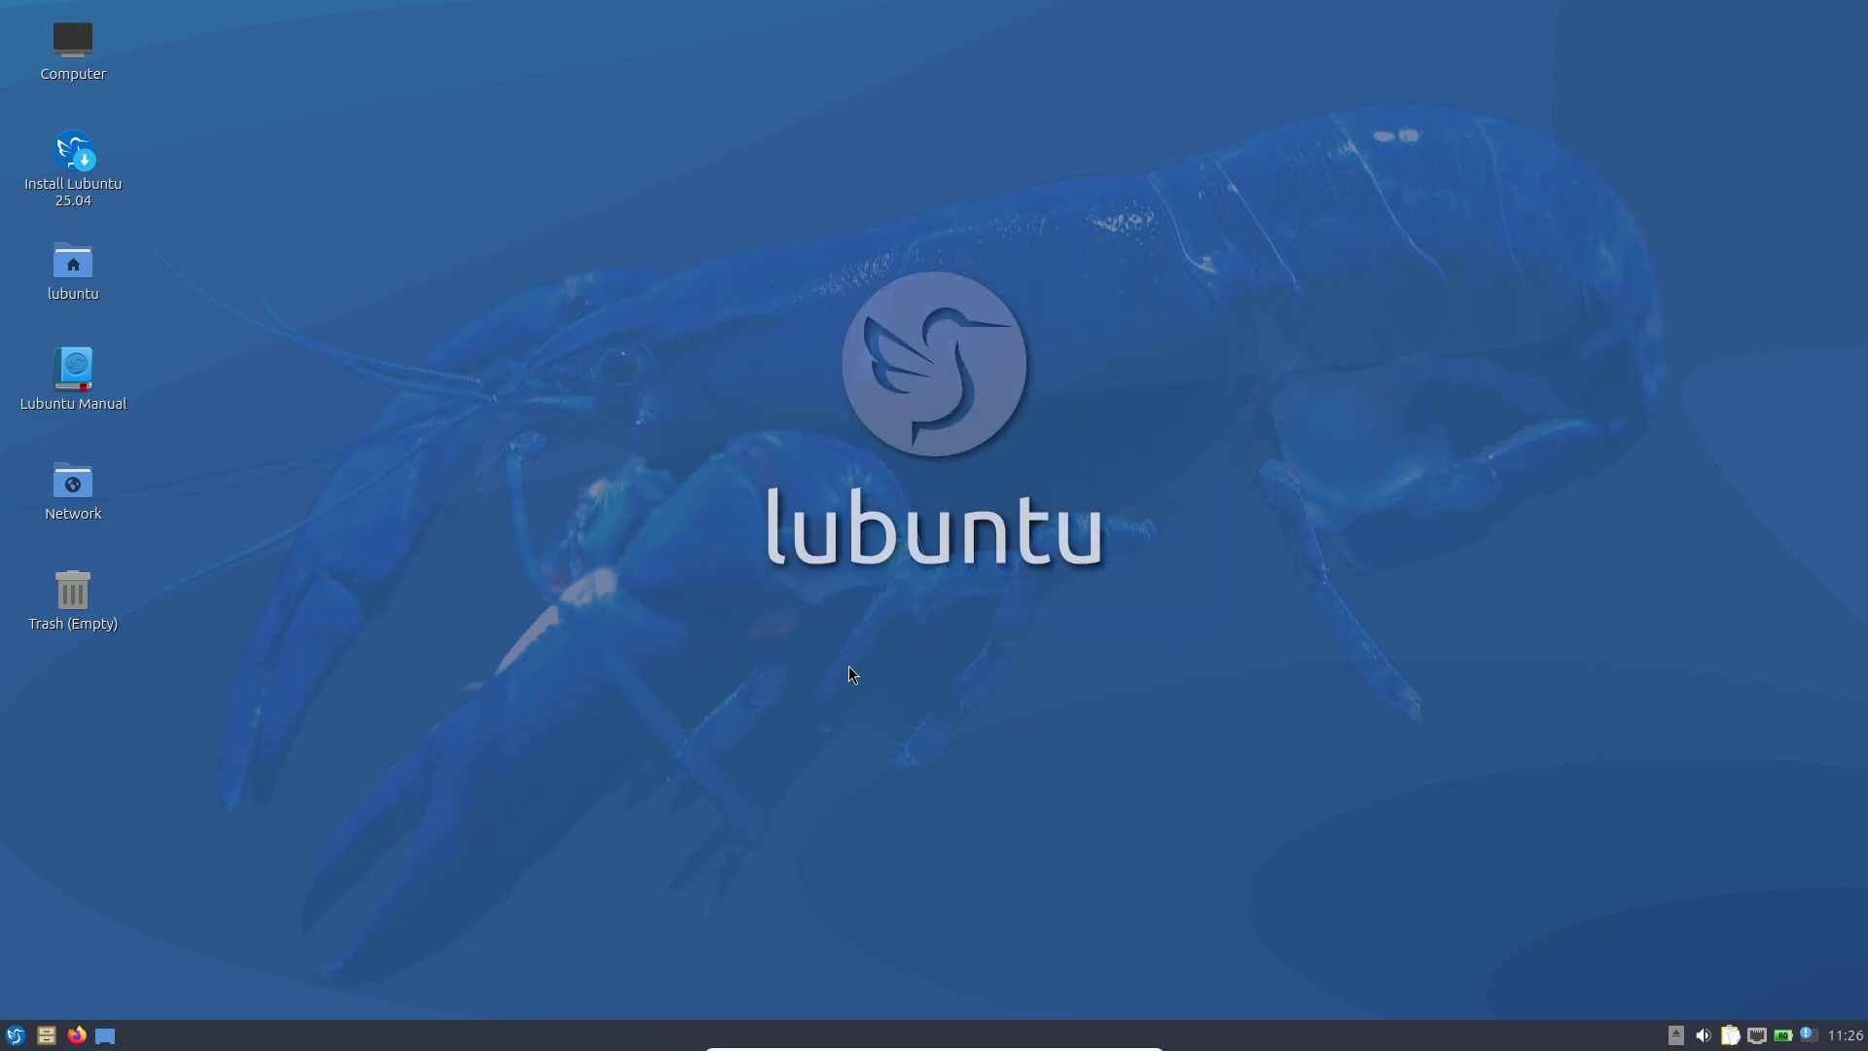
click(15, 1037)
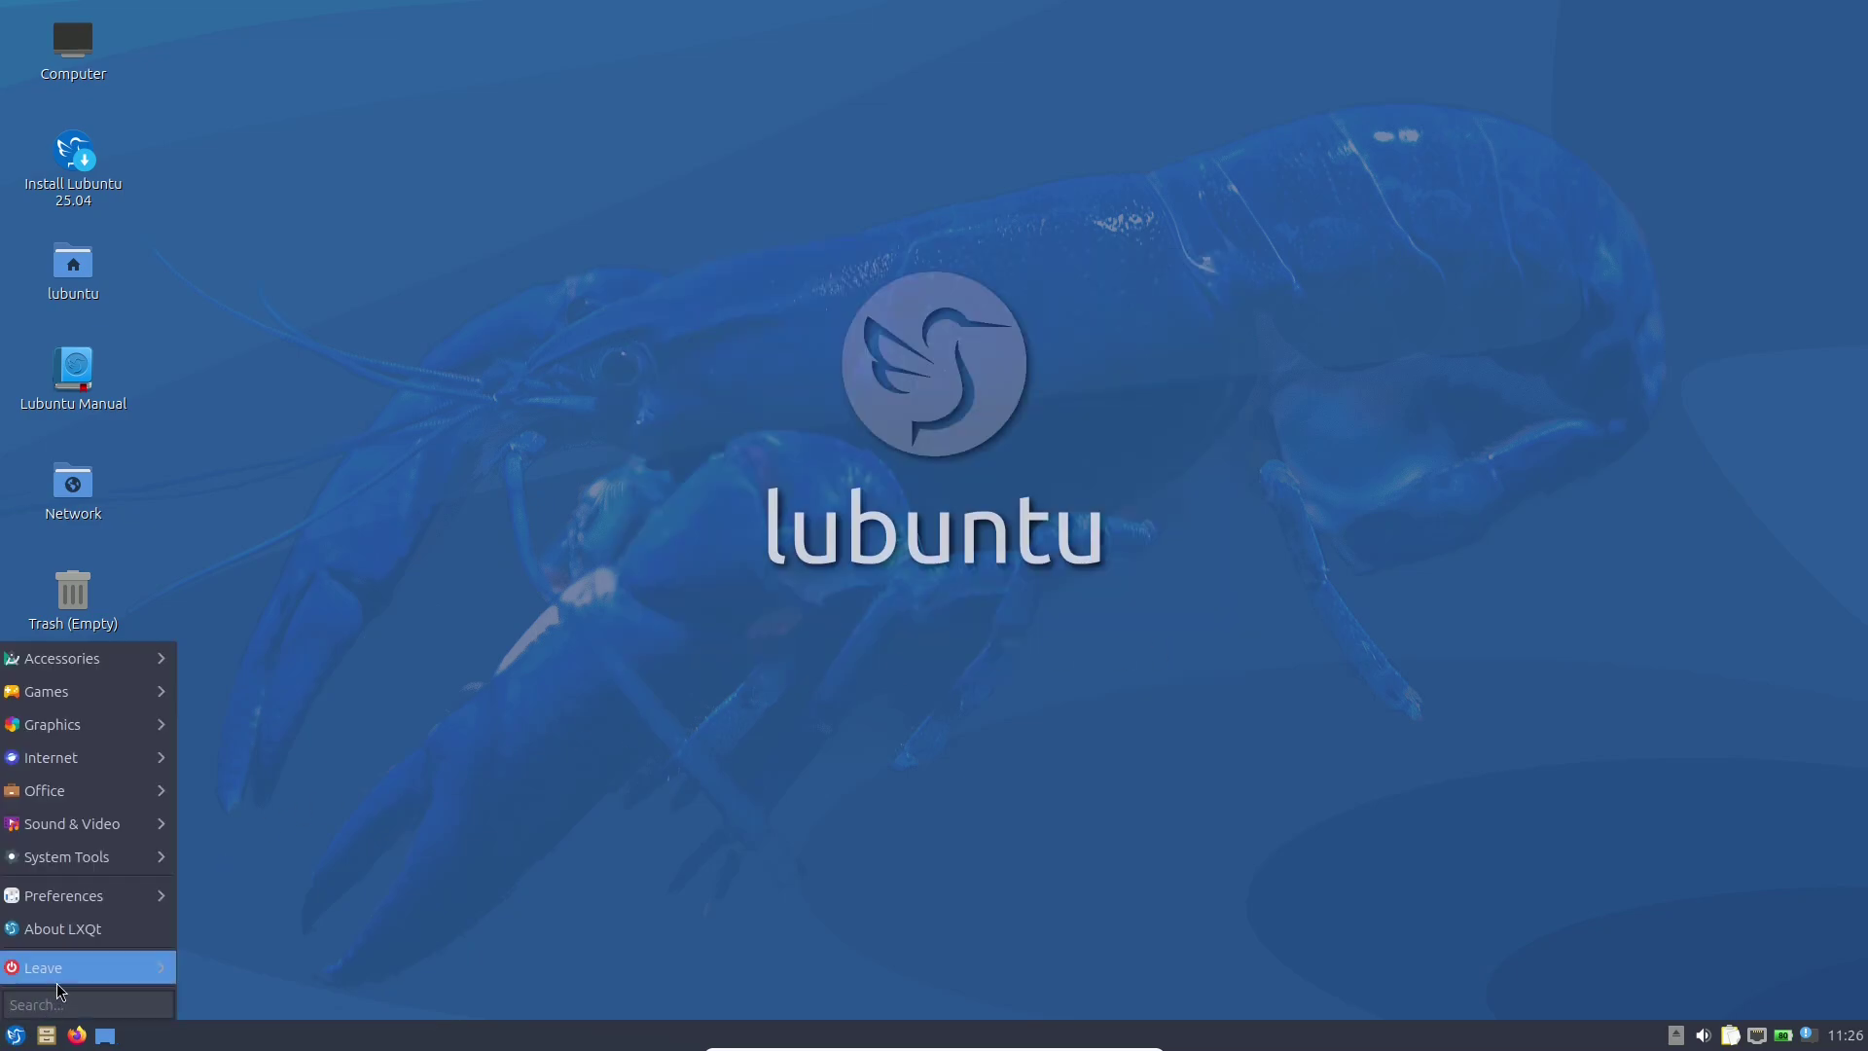
mouse_move(57, 980)
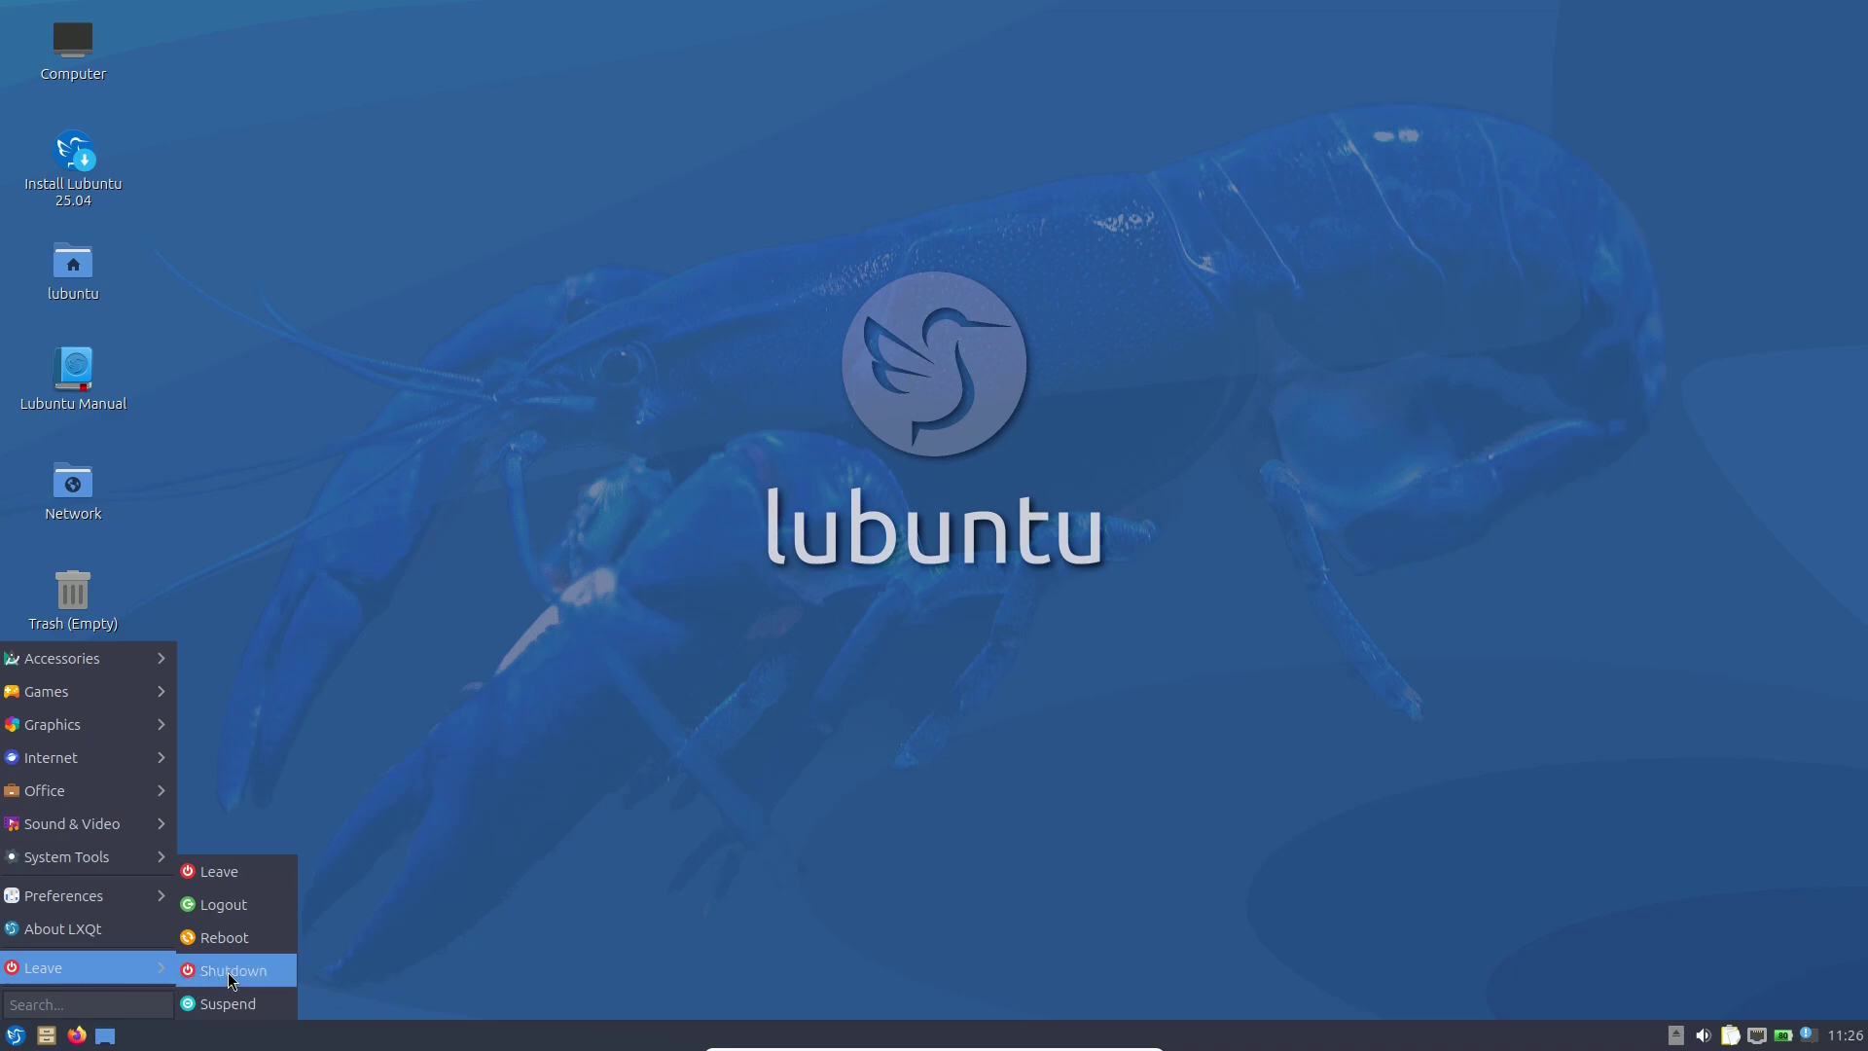